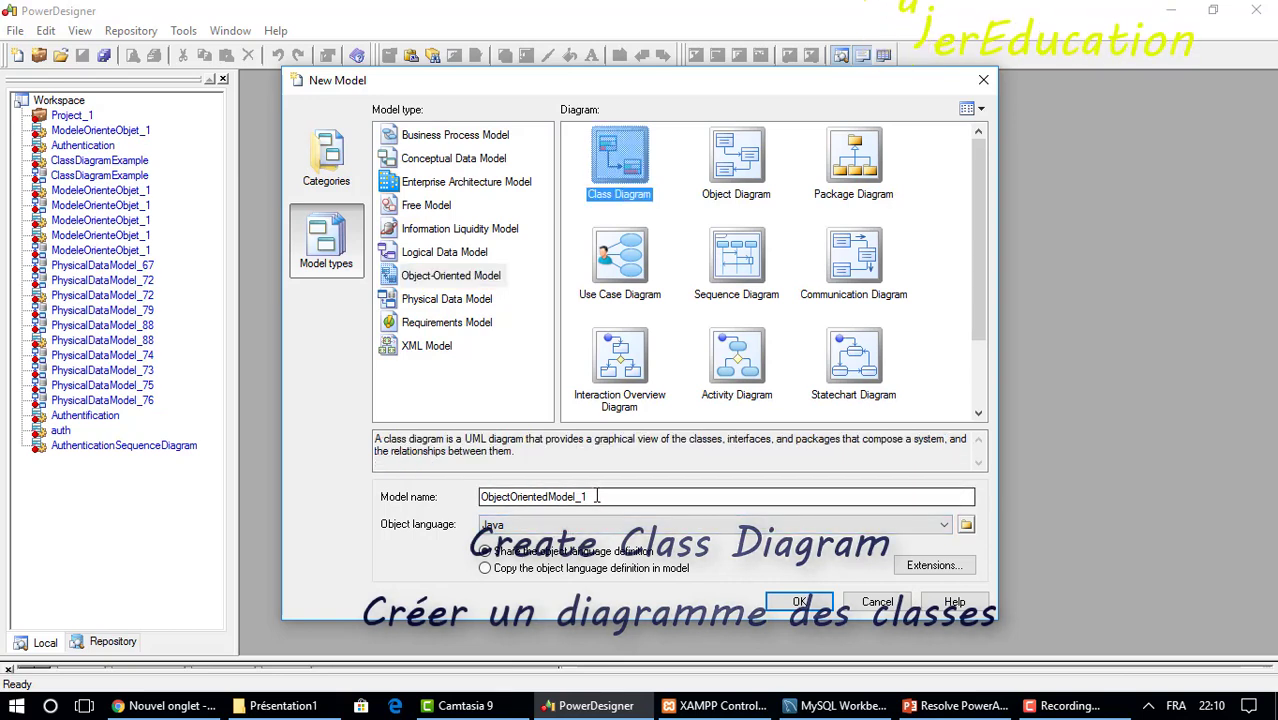
# Name the new Java class diagram model ClassDiagramTest and create it.
pyautogui.moveTo(597, 496); pyautogui.dragTo(459, 493)
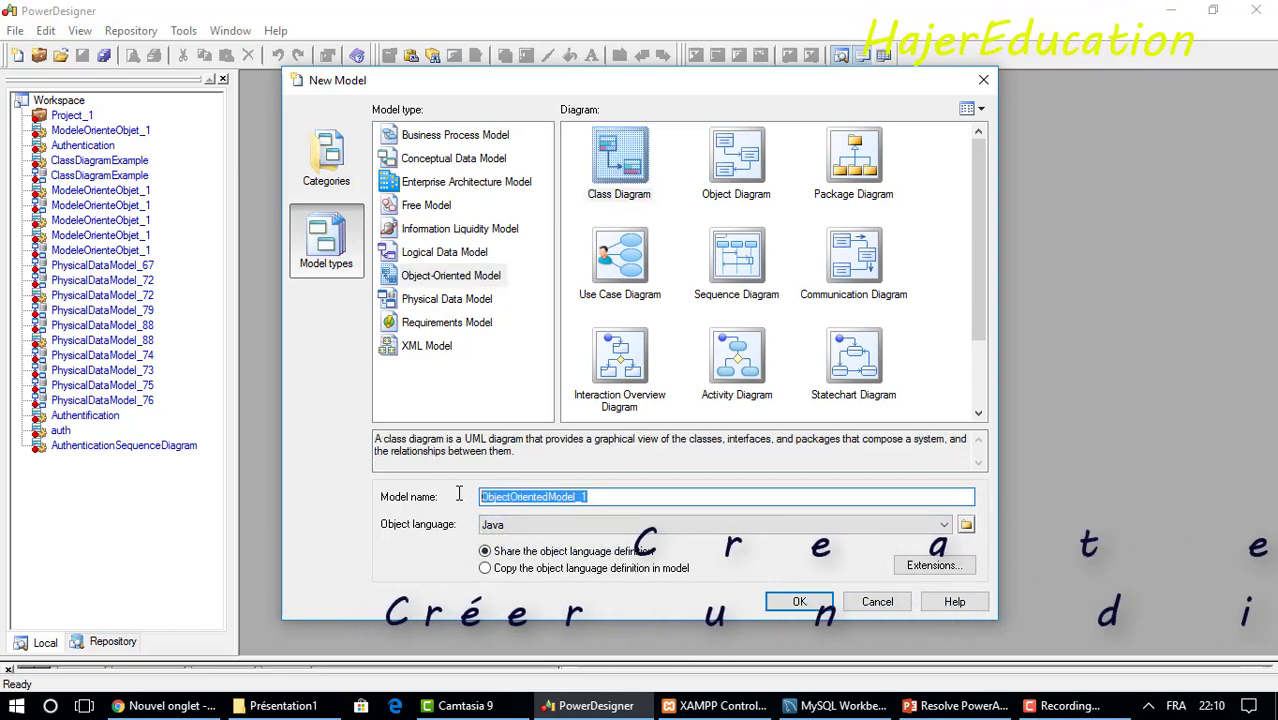
pyautogui.write('Clas')
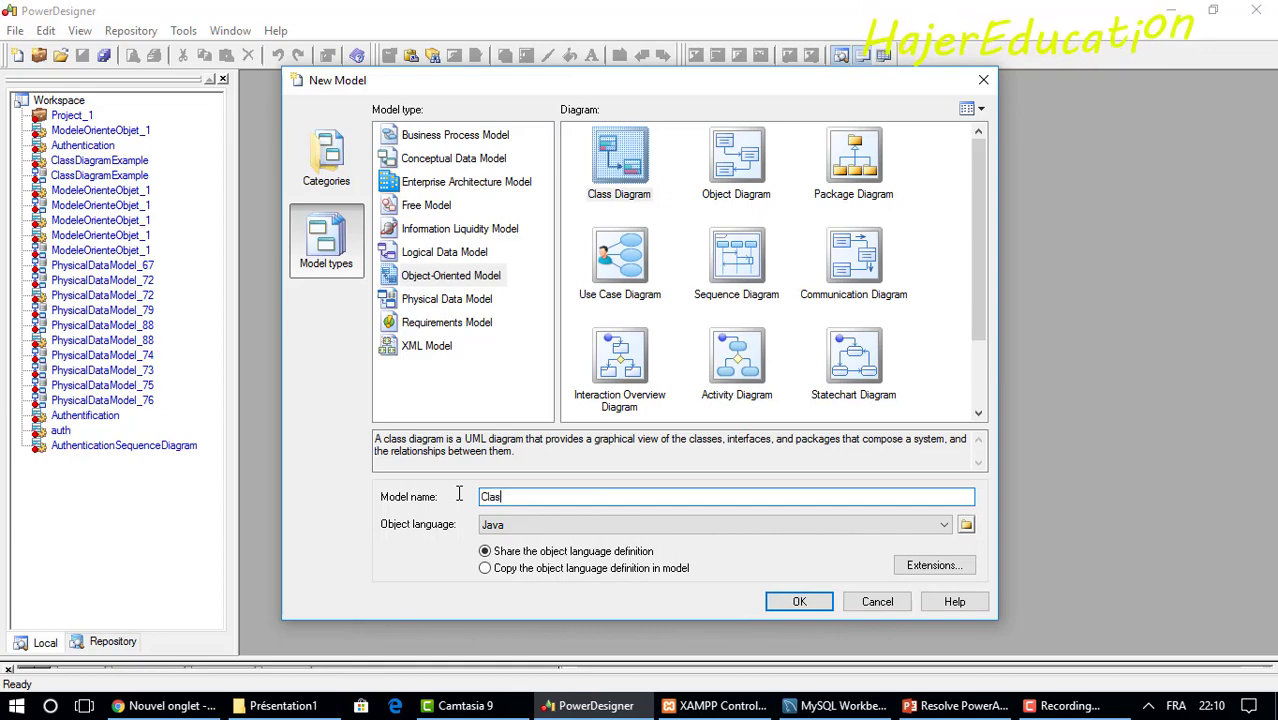
pyautogui.write('sDiagram')
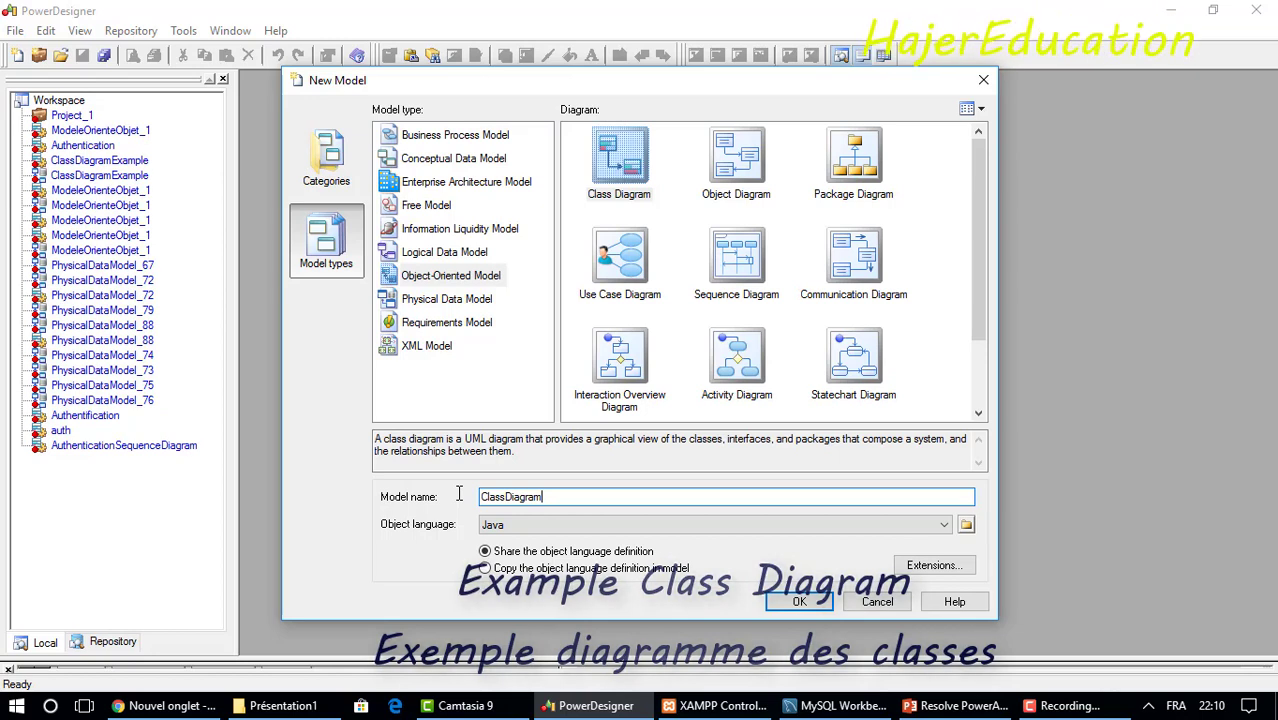
pyautogui.write('Test')
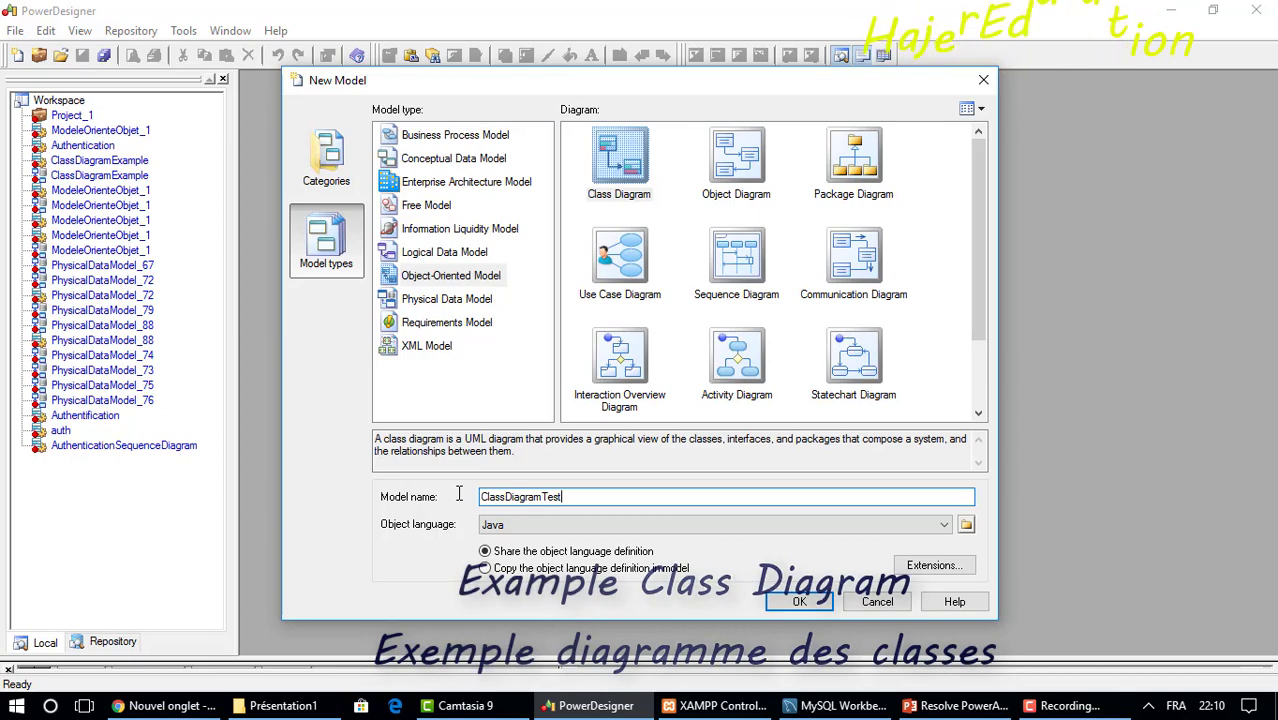
pyautogui.click(797, 601)
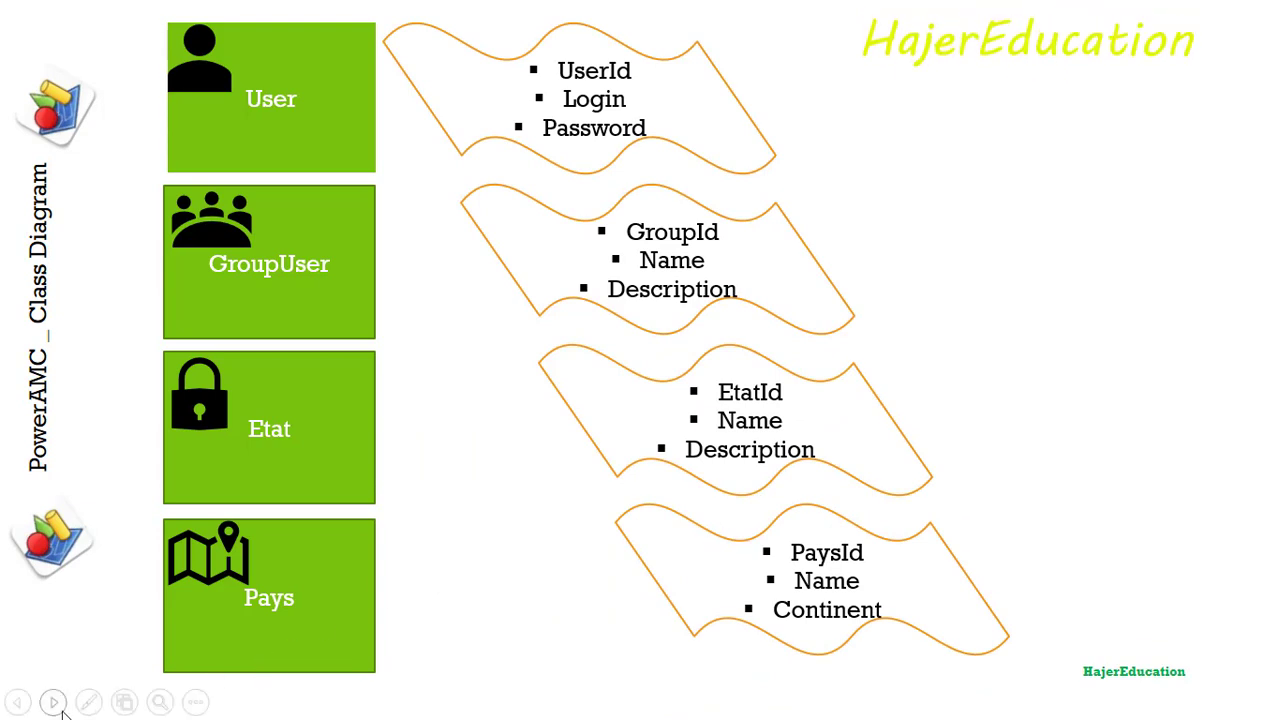
# Point at the planned User, GroupUser, Etat and Pays slide with the laser pointer, then turn it off.
pyautogui.click(88, 703)
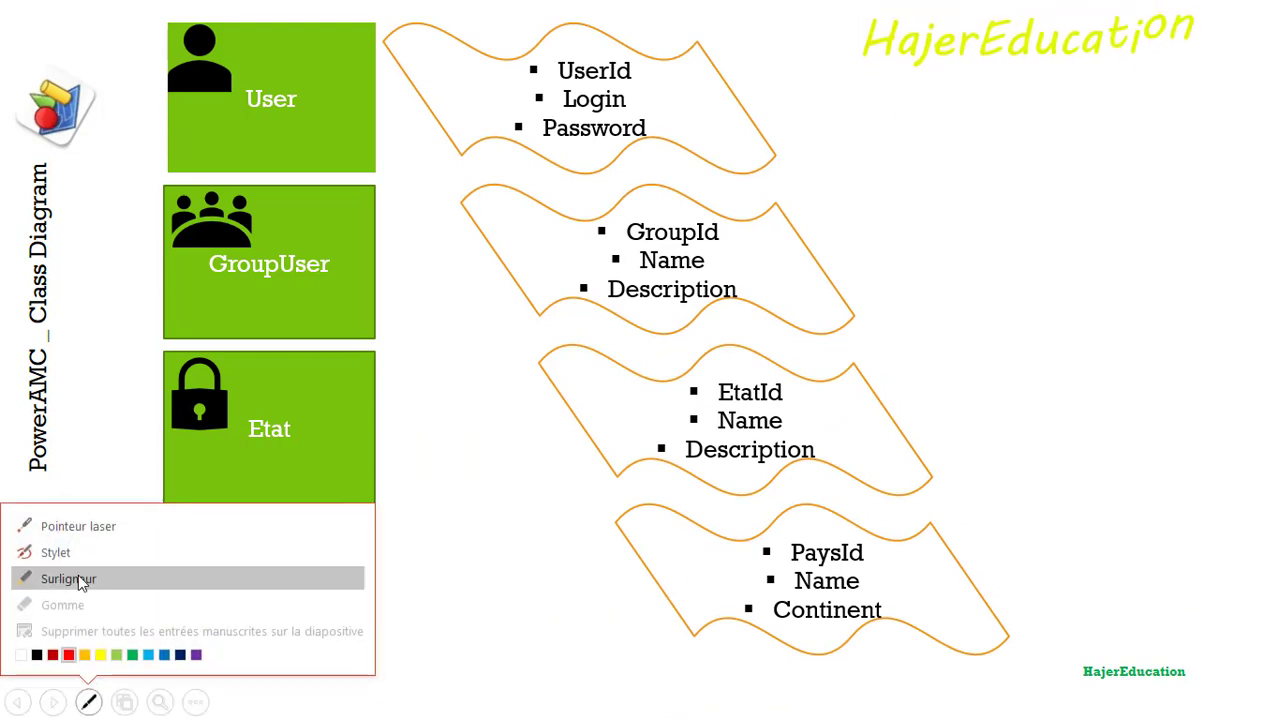
pyautogui.click(103, 525)
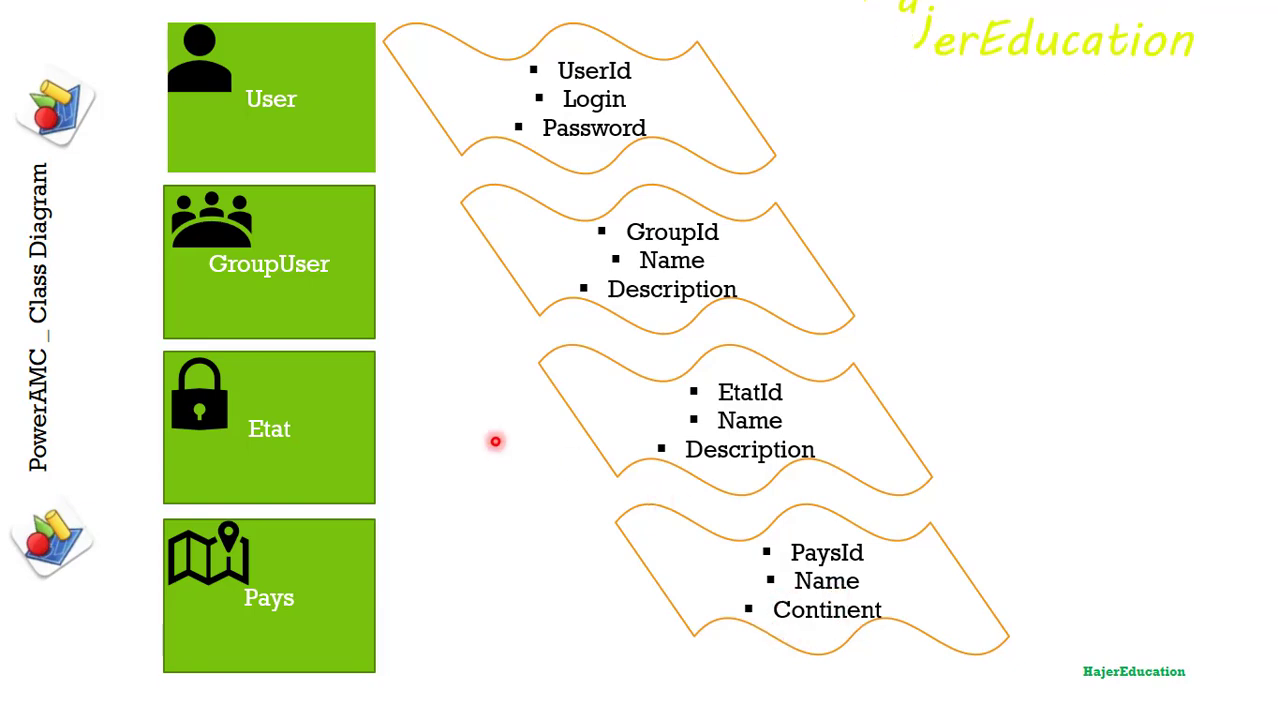
pyautogui.press('Escape')
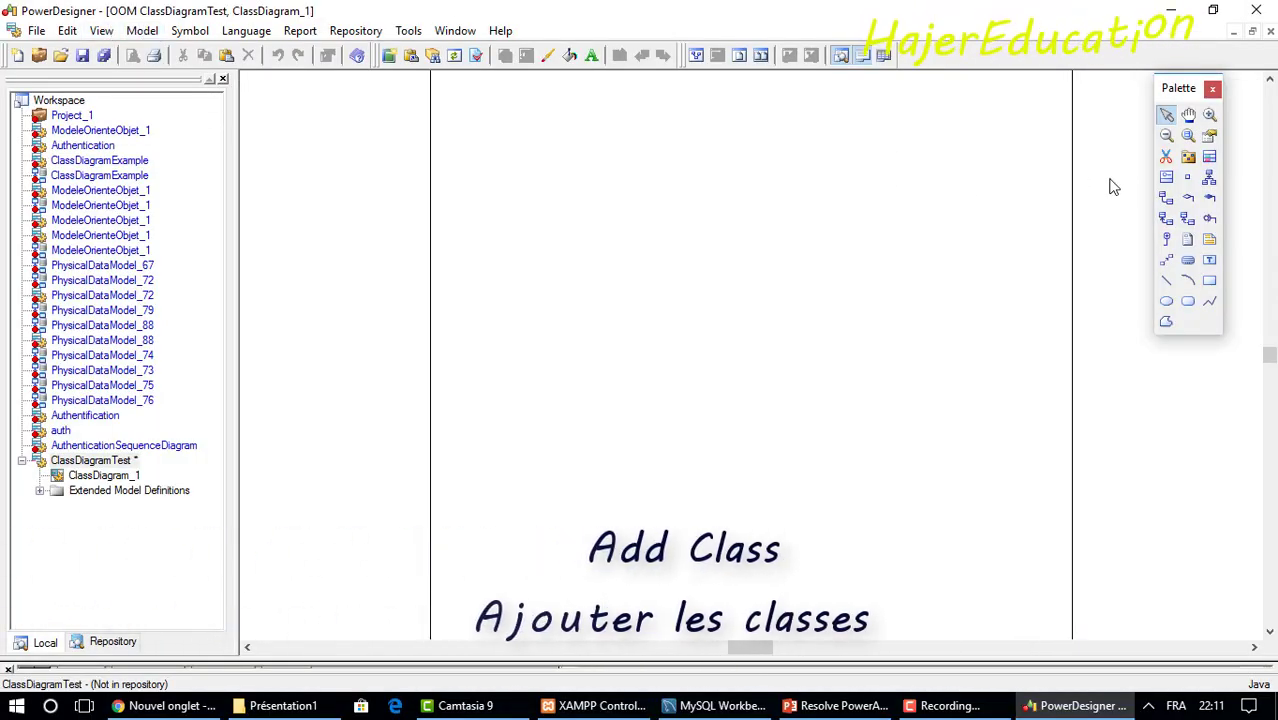
# Place four new classes on the diagram with the Class tool.
pyautogui.click(1209, 158)
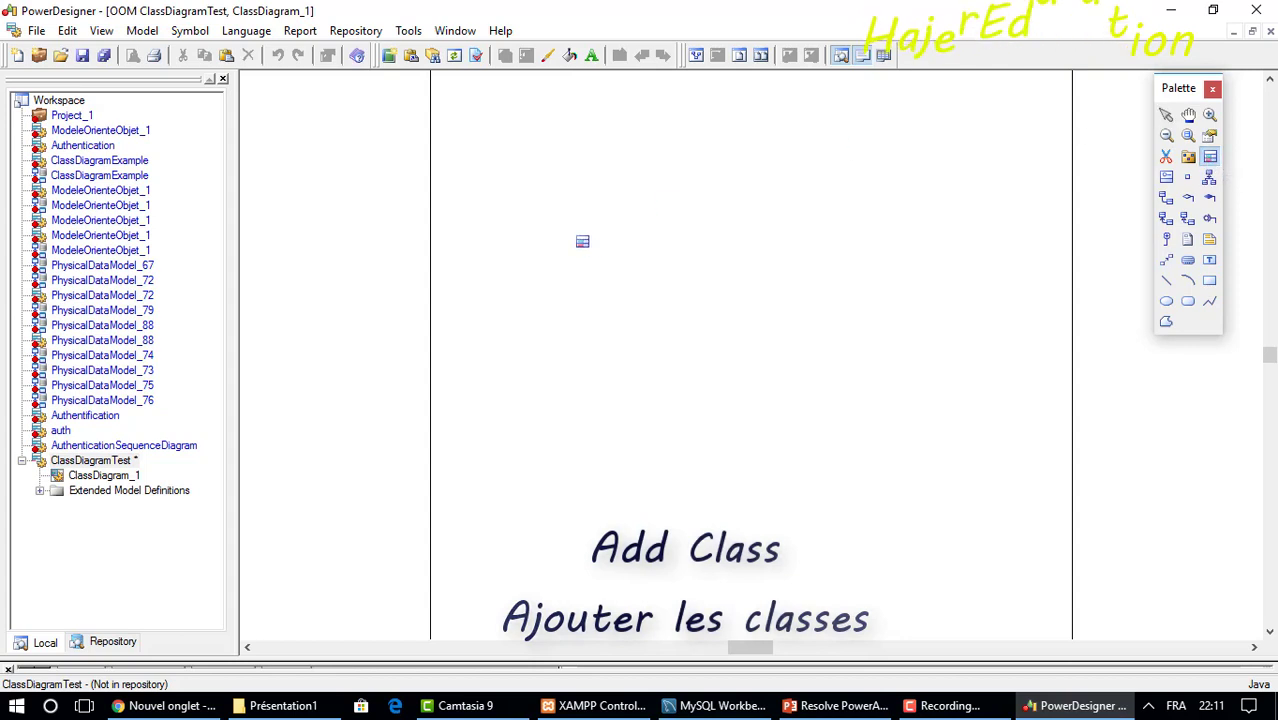
pyautogui.click(546, 208)
pyautogui.click(545, 196)
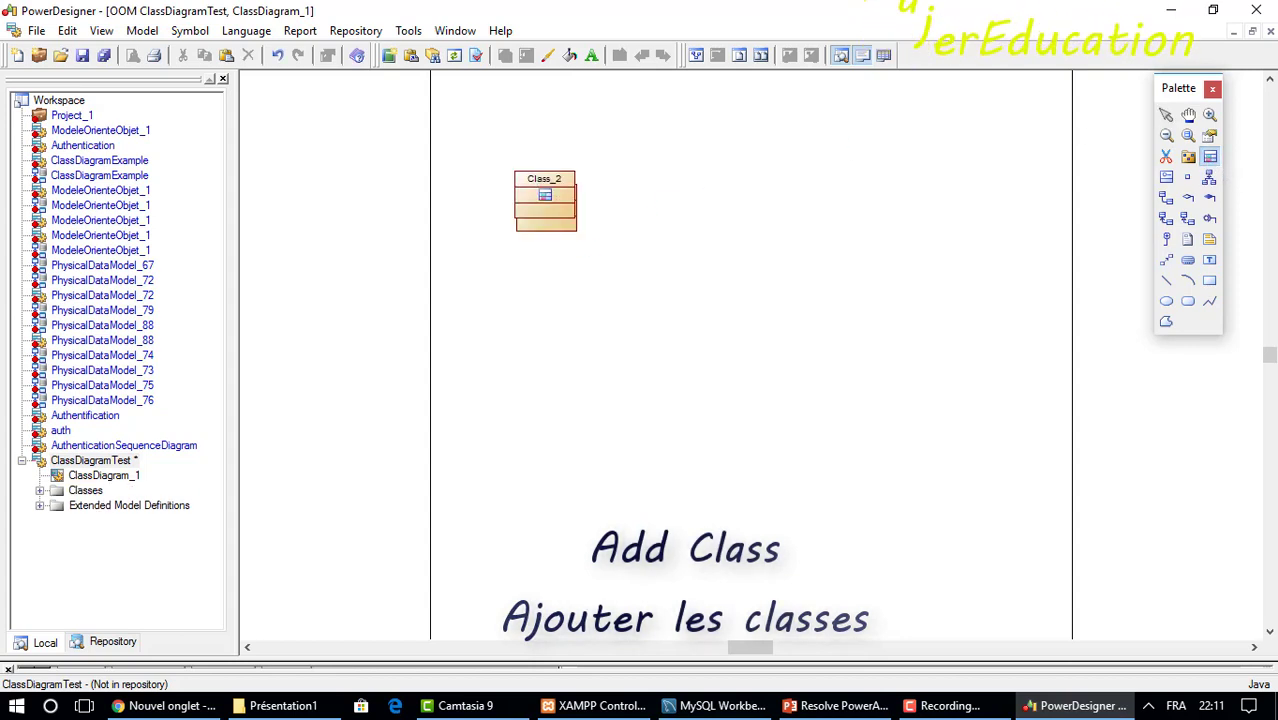
pyautogui.click(766, 201)
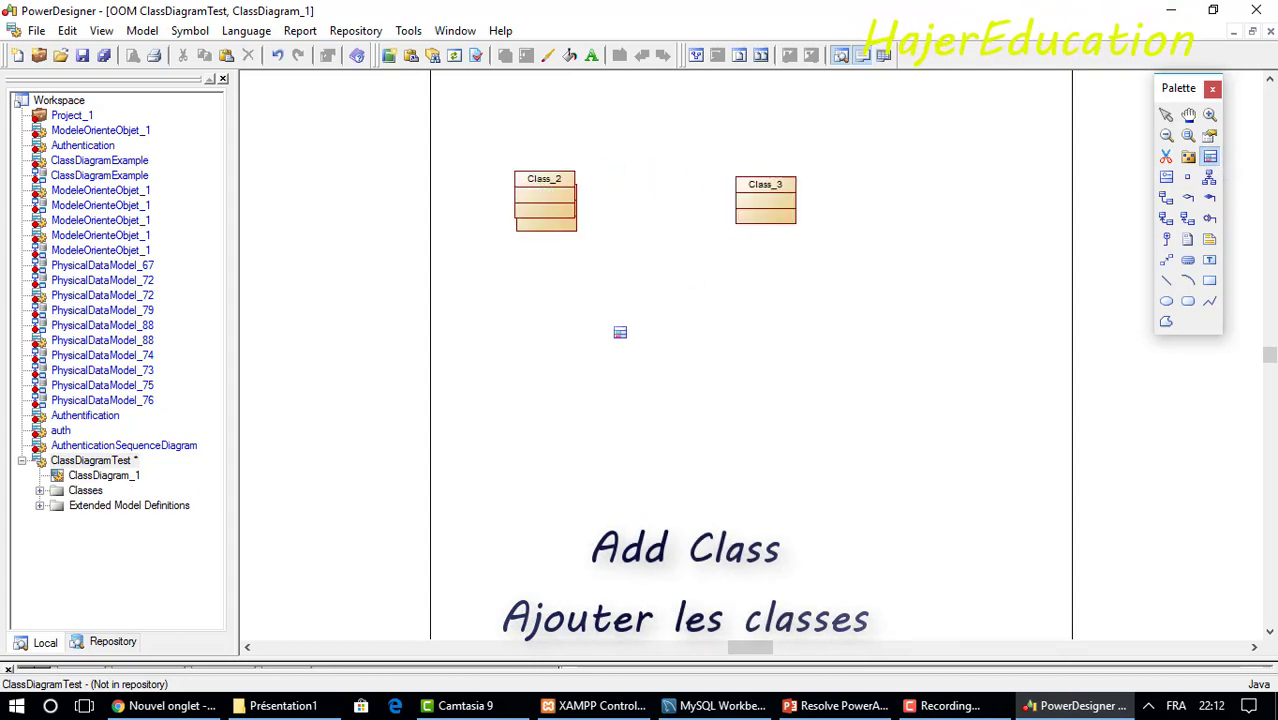
pyautogui.click(620, 332)
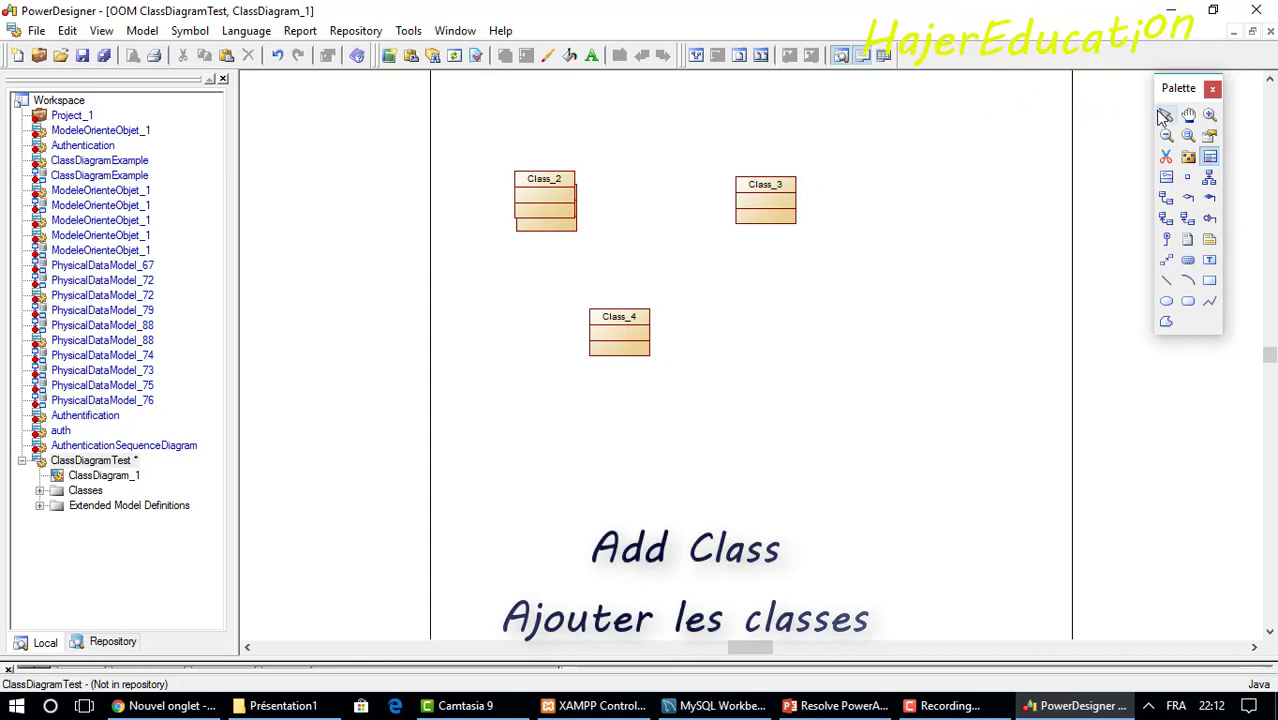
# Drag the four classes apart into two rows of two.
pyautogui.moveTo(545, 205); pyautogui.dragTo(797, 289)
pyautogui.moveTo(757, 213); pyautogui.dragTo(771, 393)
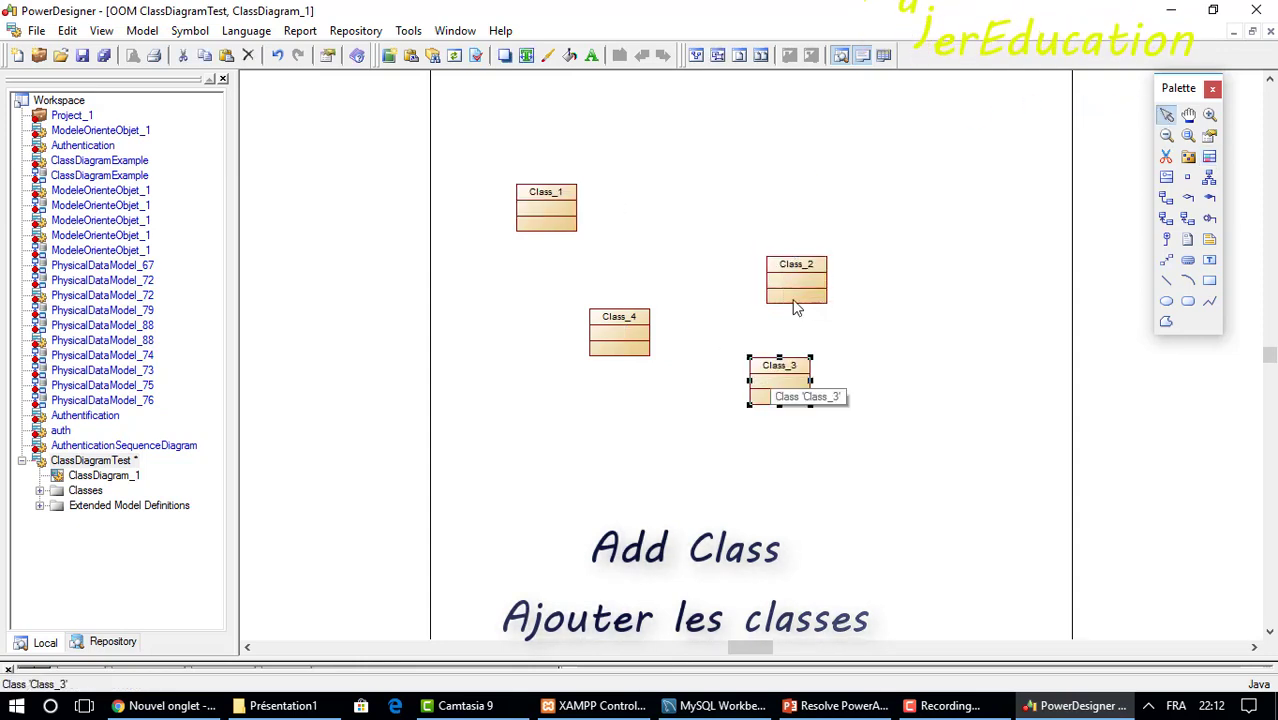
pyautogui.moveTo(791, 279); pyautogui.dragTo(789, 211)
pyautogui.moveTo(612, 324); pyautogui.dragTo(560, 328)
pyautogui.moveTo(803, 377); pyautogui.dragTo(823, 310)
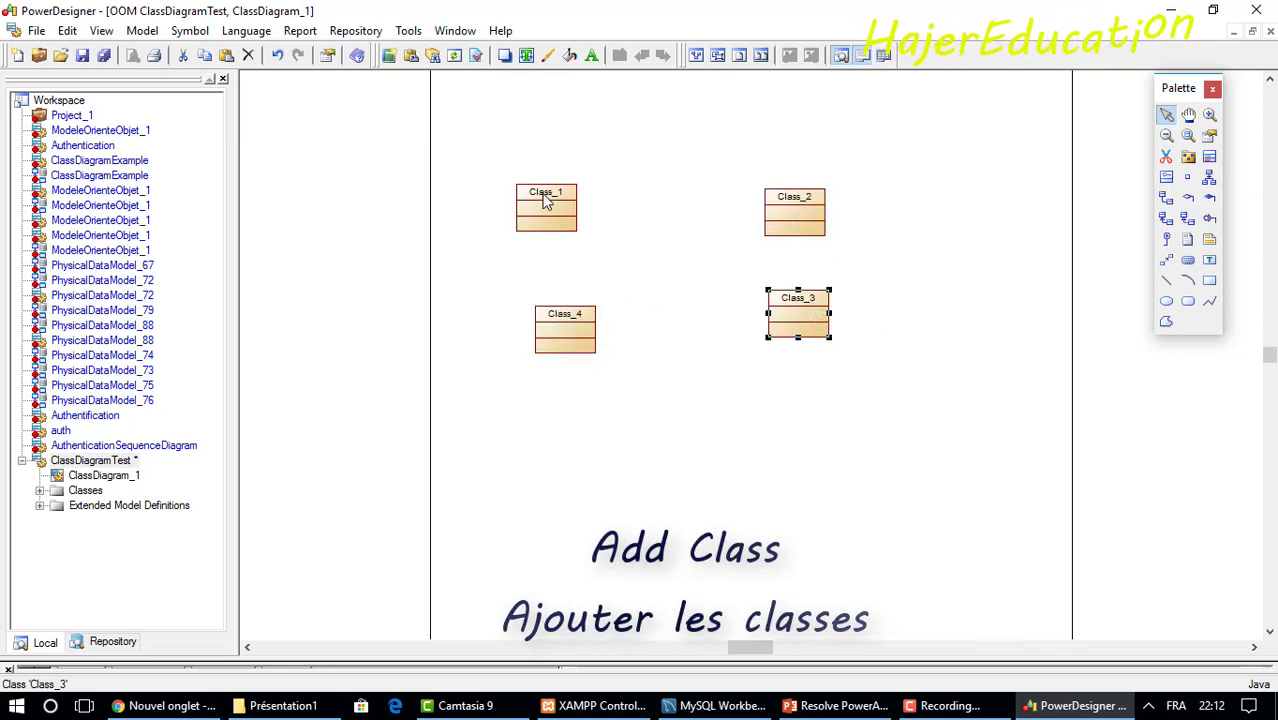
# Rename Class_1 to User and Class_2 to GroupUser.
pyautogui.doubleClick(546, 198)
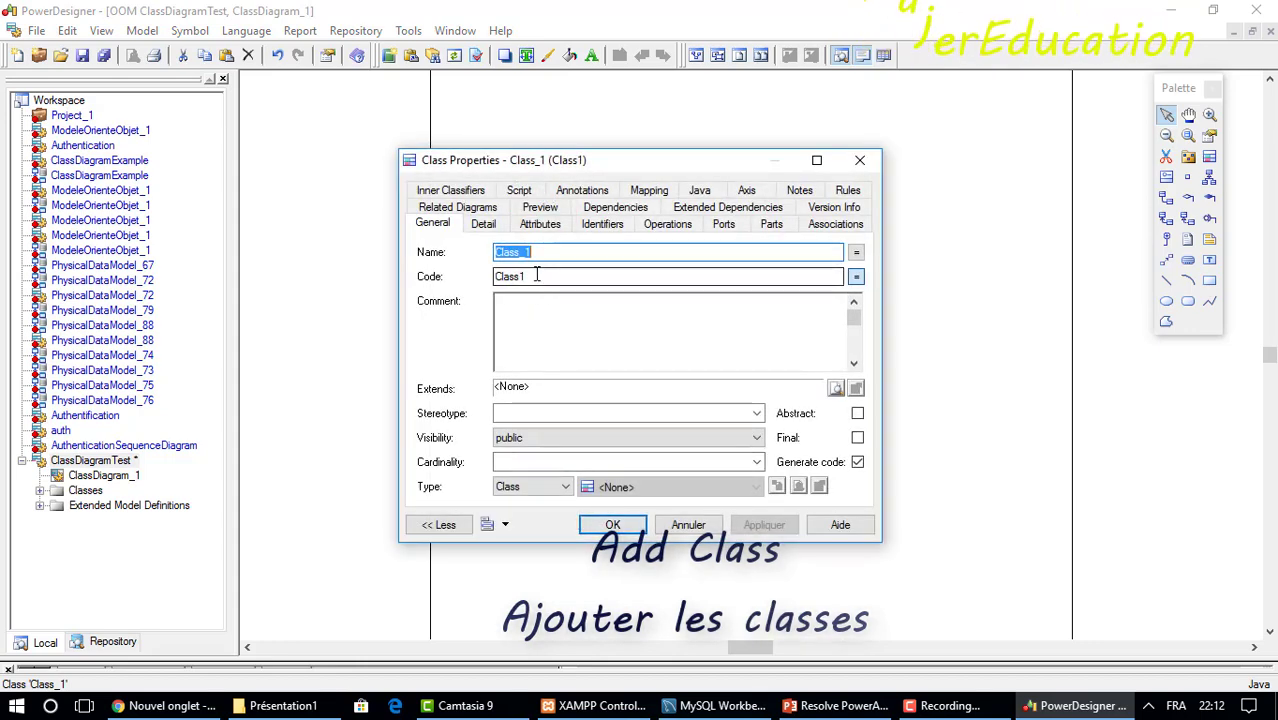
pyautogui.write('Use')
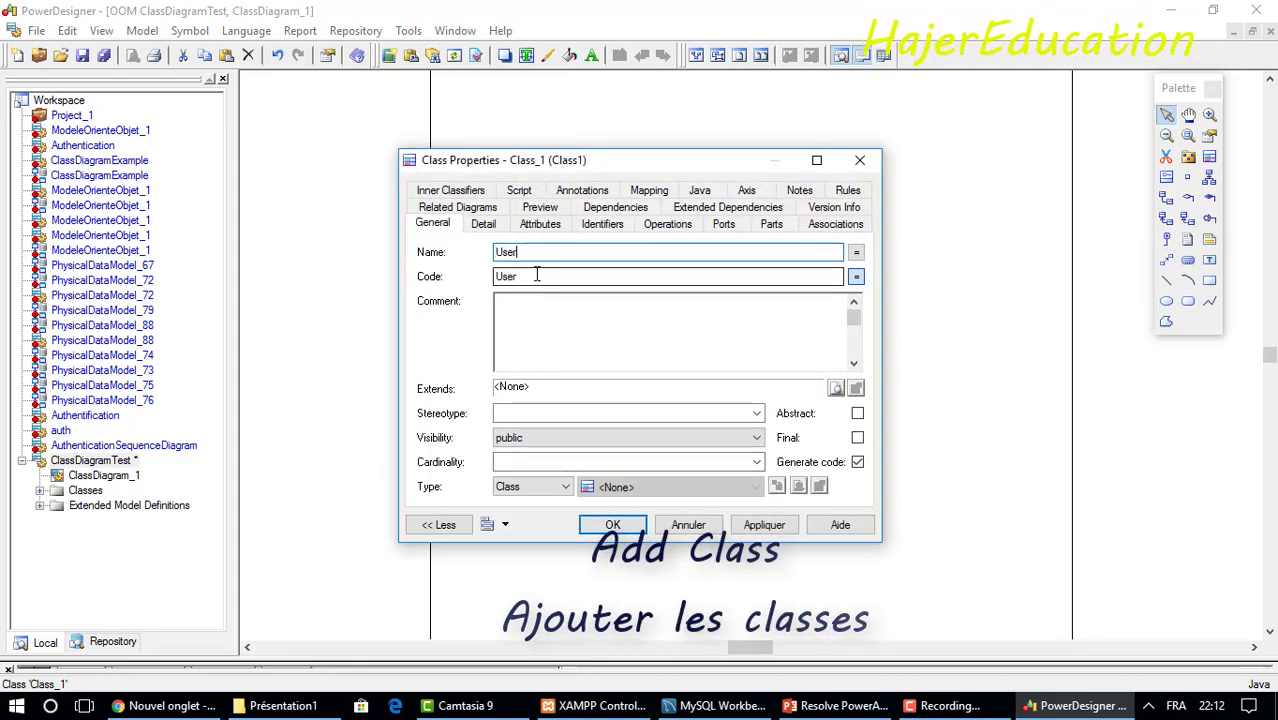
pyautogui.write('r')
pyautogui.press('Return')
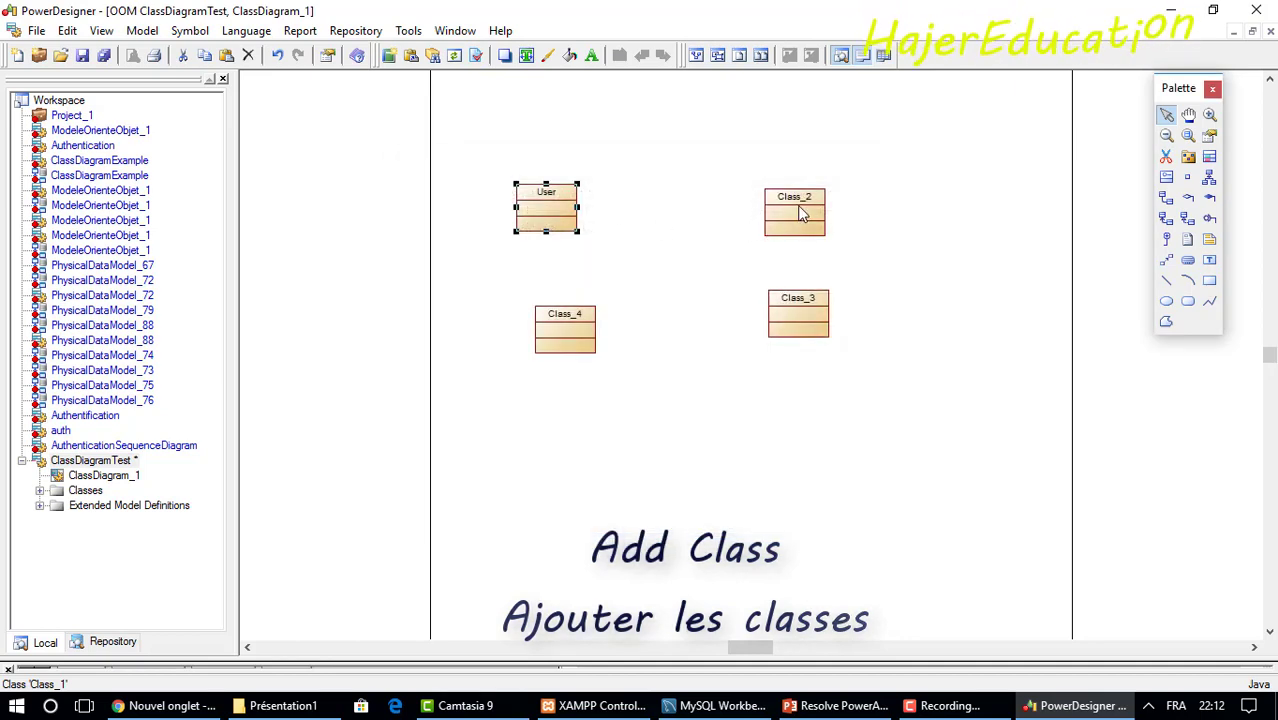
pyautogui.click(800, 213)
pyautogui.doubleClick(800, 213)
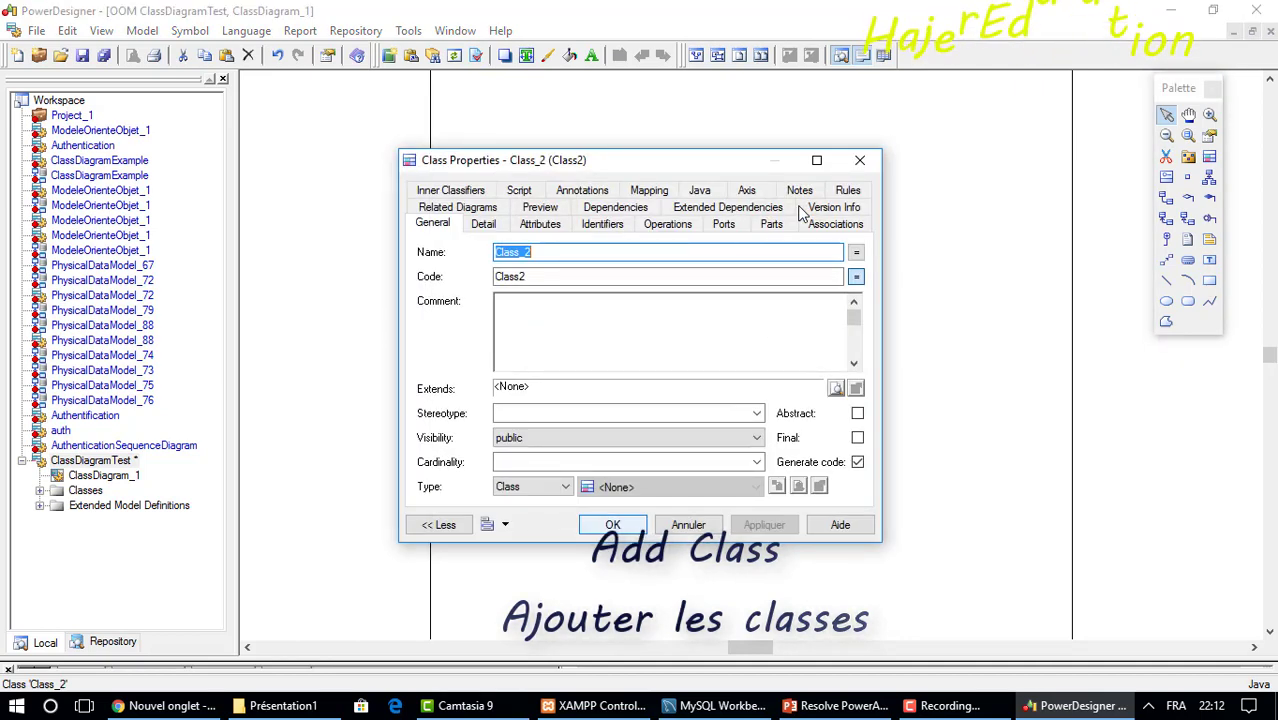
pyautogui.write('Gro')
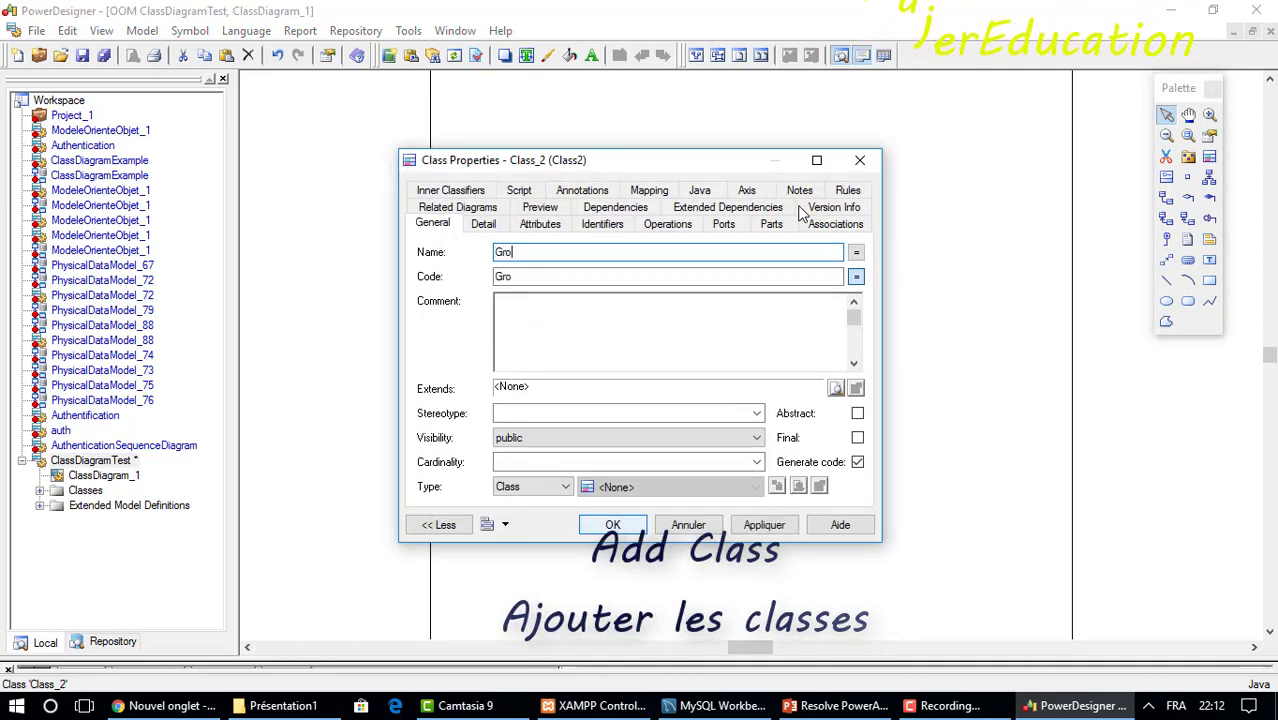
pyautogui.write('upUser')
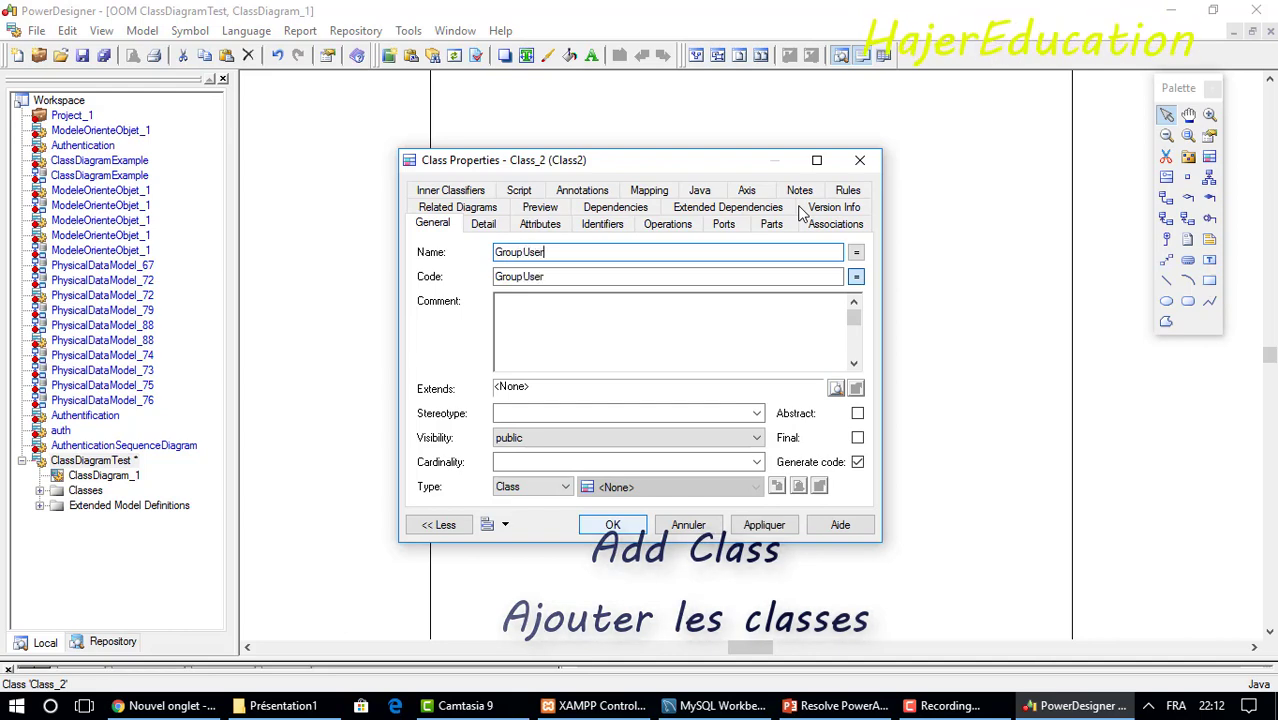
pyautogui.press('Return')
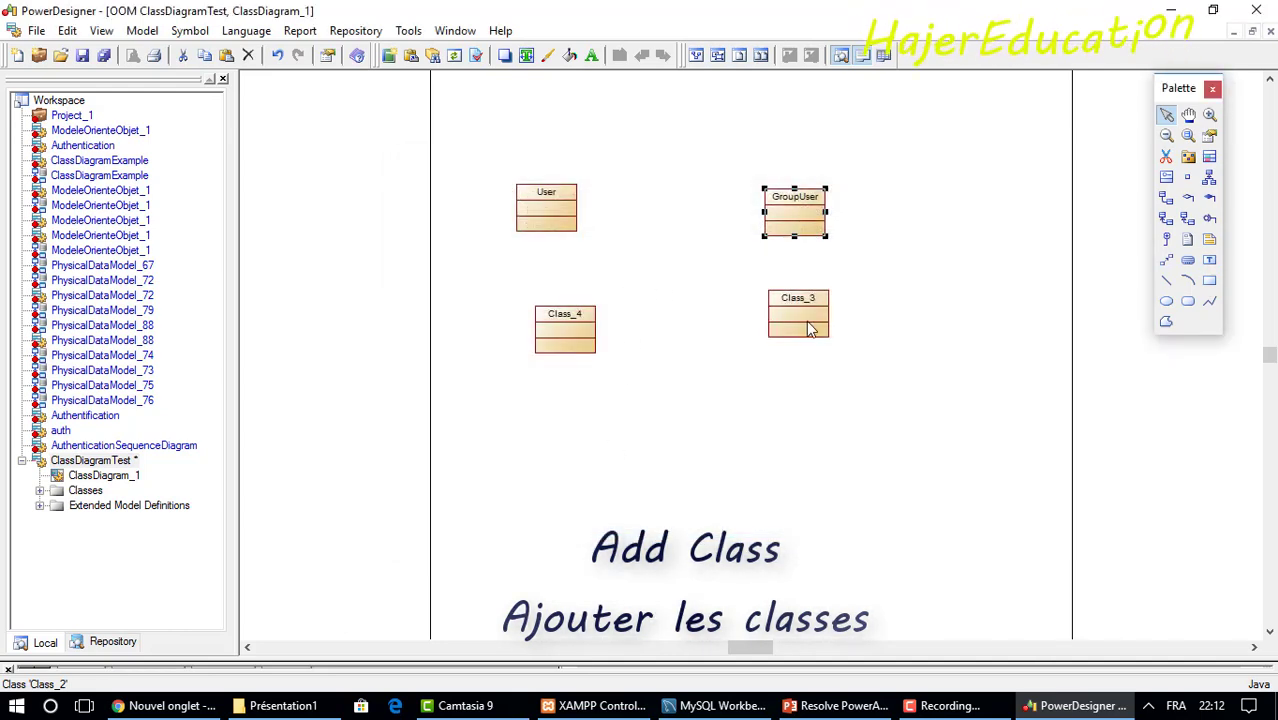
# Rename Class_3 to Etat and Class_4 to Pays.
pyautogui.click(813, 328)
pyautogui.doubleClick(813, 328)
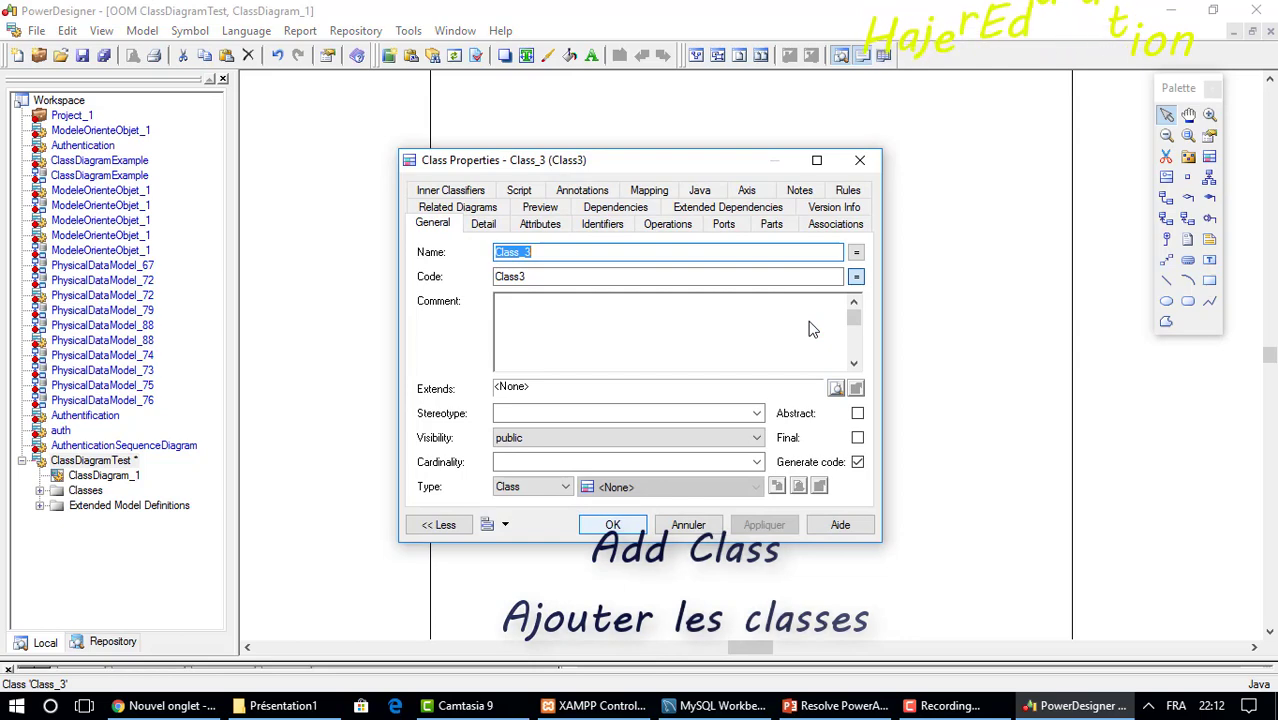
pyautogui.write('Etat')
pyautogui.press('Return')
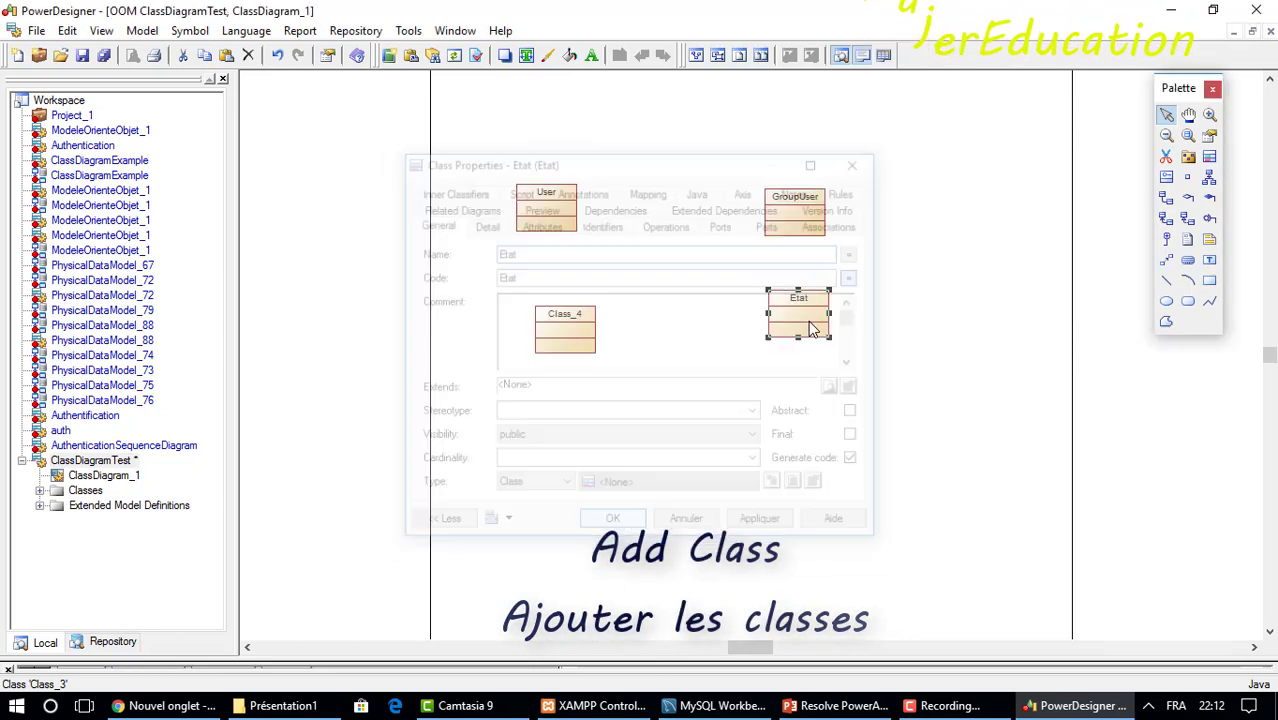
pyautogui.doubleClick(563, 325)
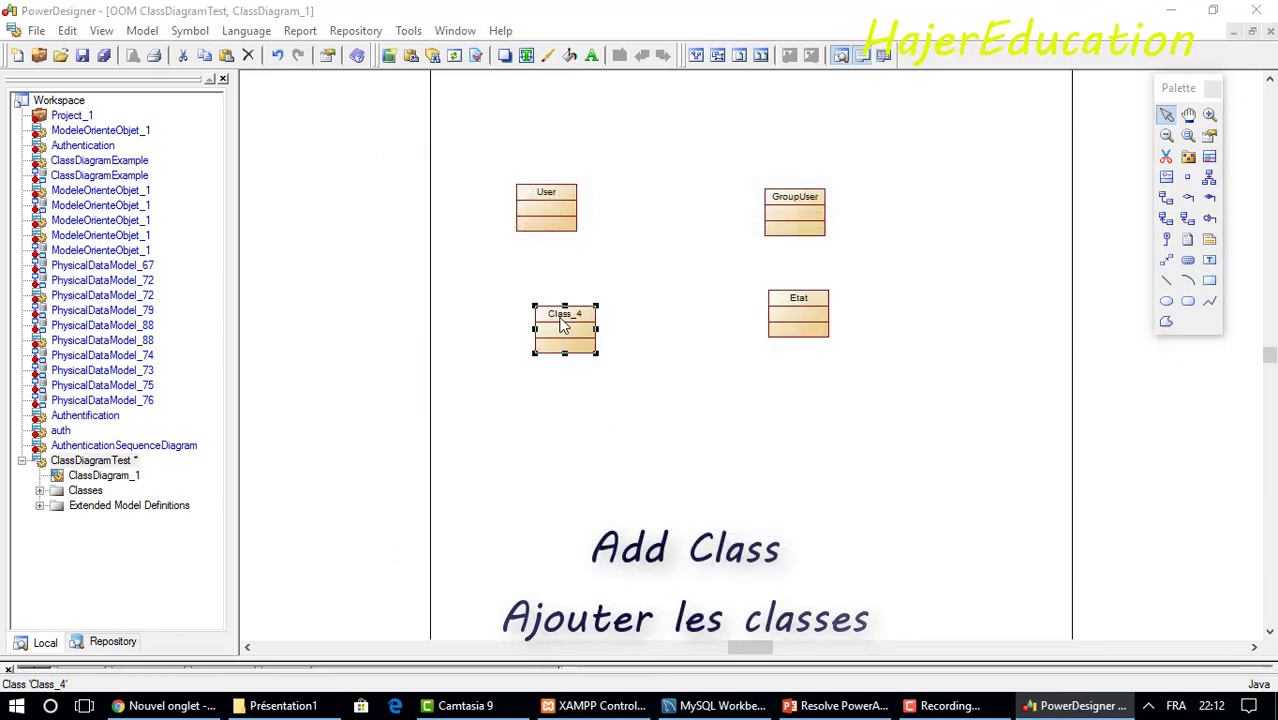
pyautogui.write('Pays')
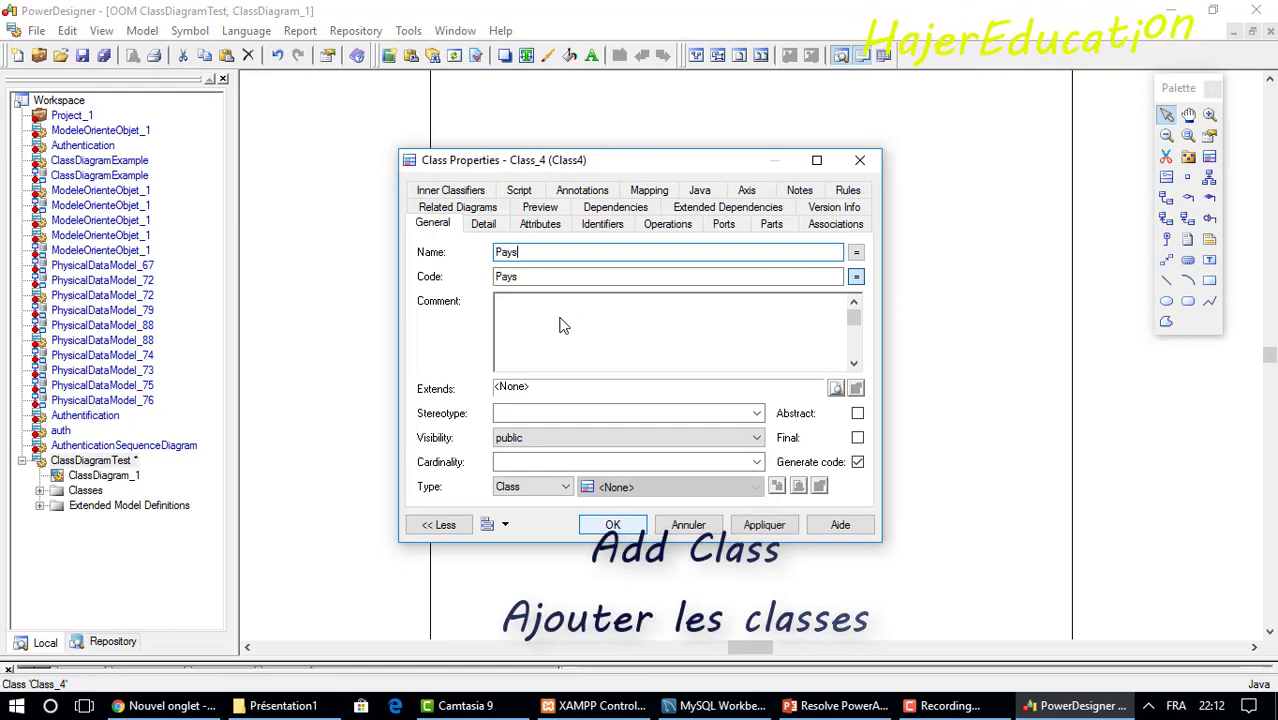
pyautogui.press('Return')
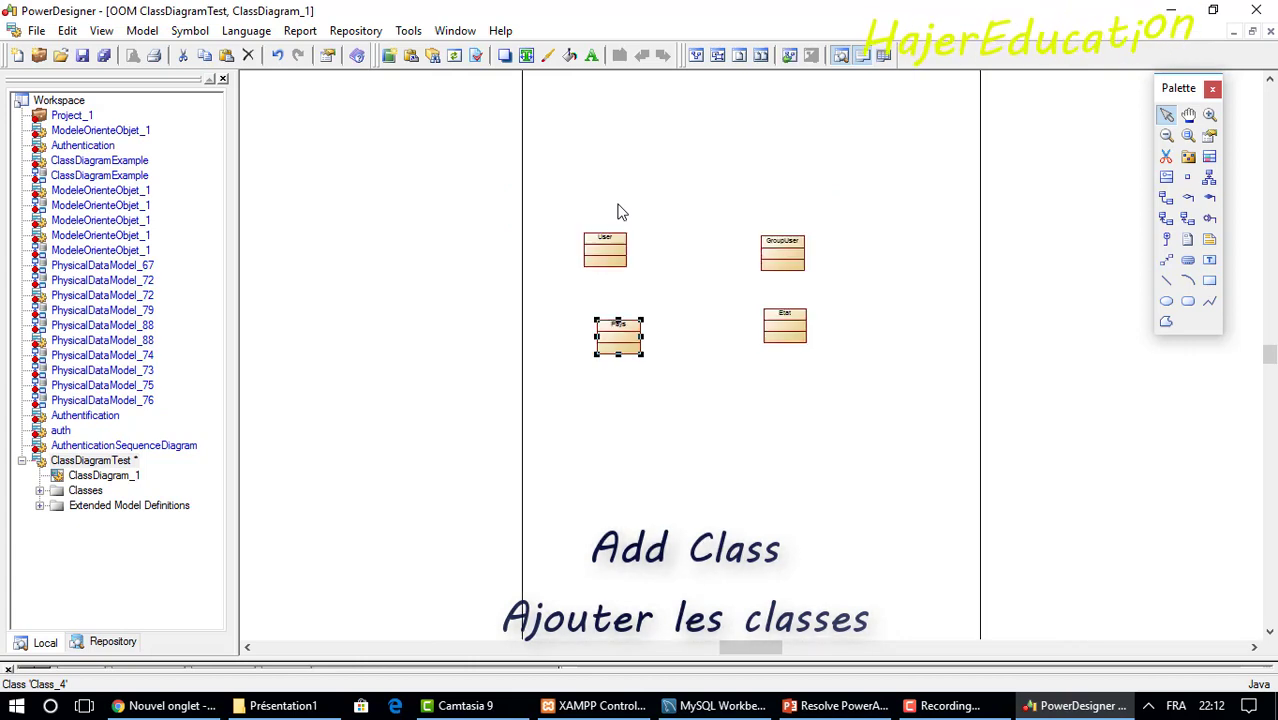
# Zoom in on the diagram so the four classes appear larger.
pyautogui.press('F7')
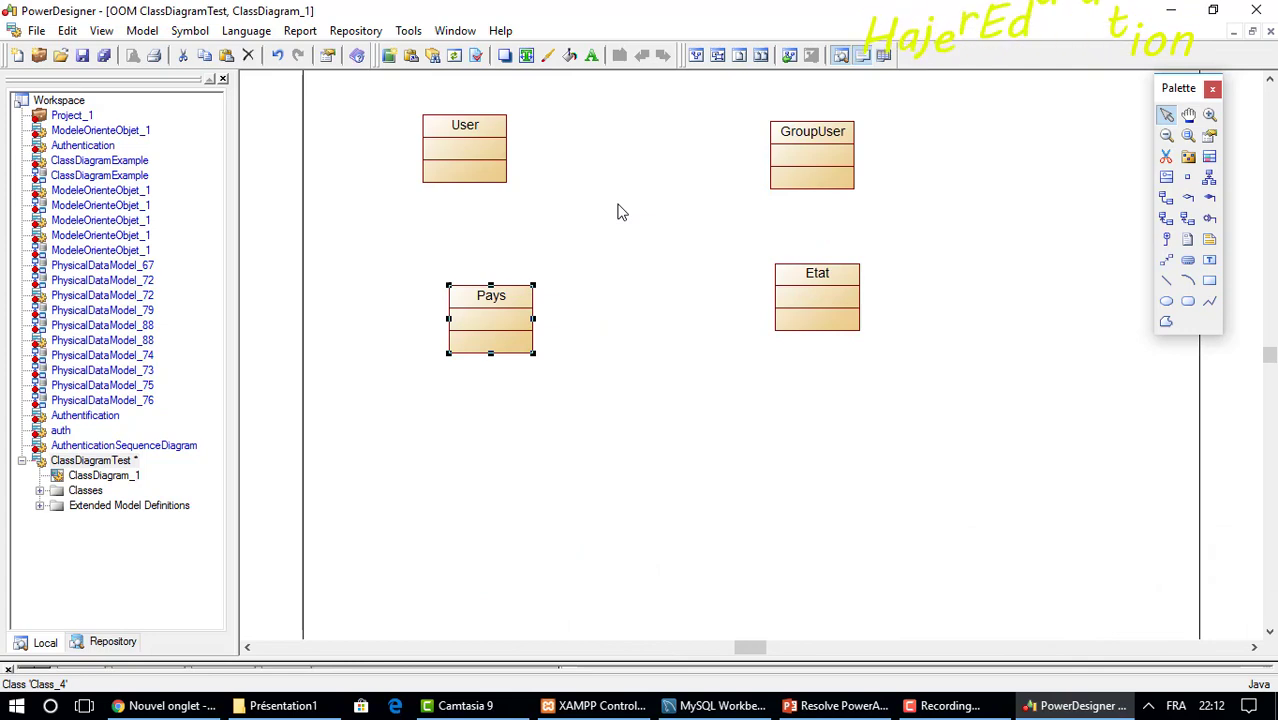
pyautogui.press('F7')
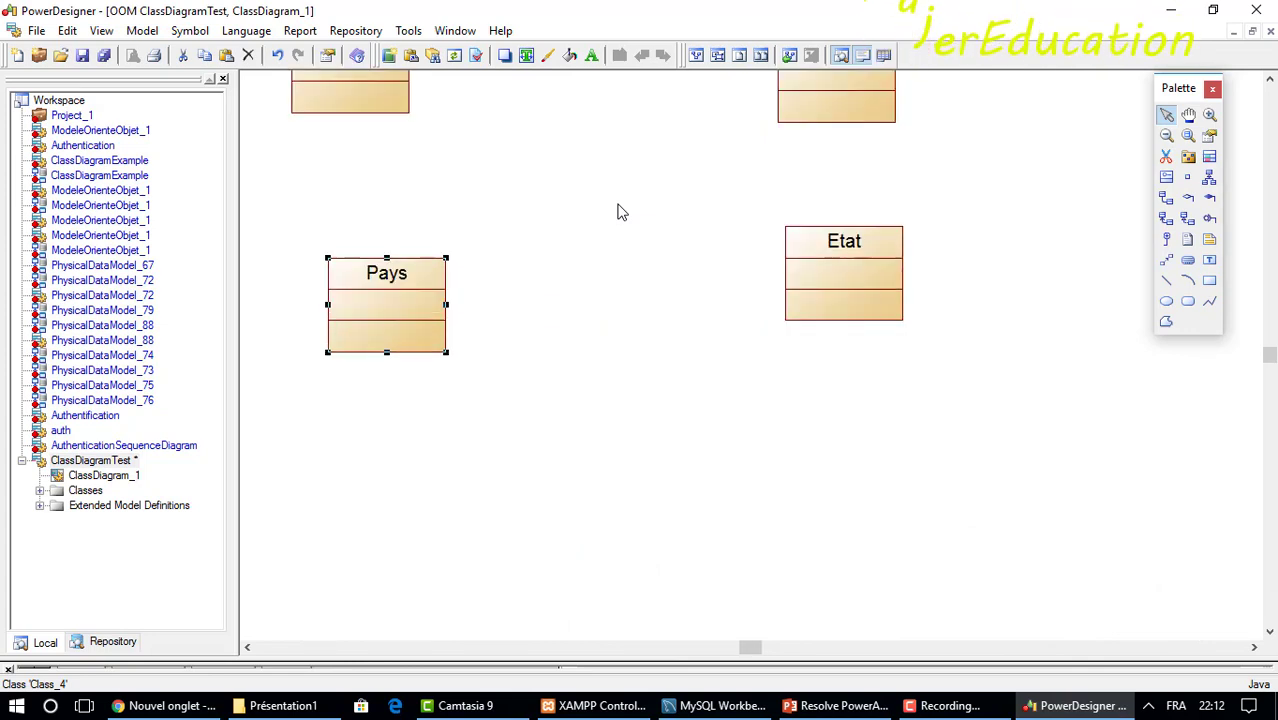
pyautogui.click(697, 57)
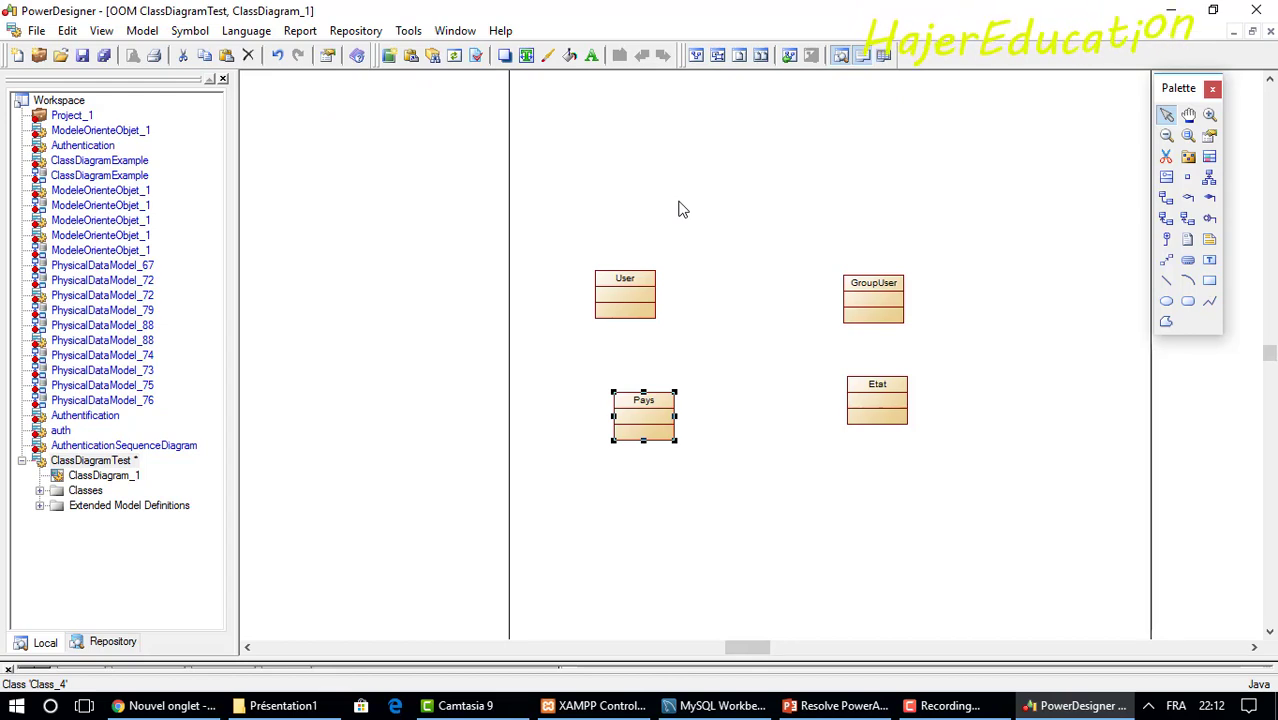
pyautogui.press('F7')
pyautogui.press('F7')
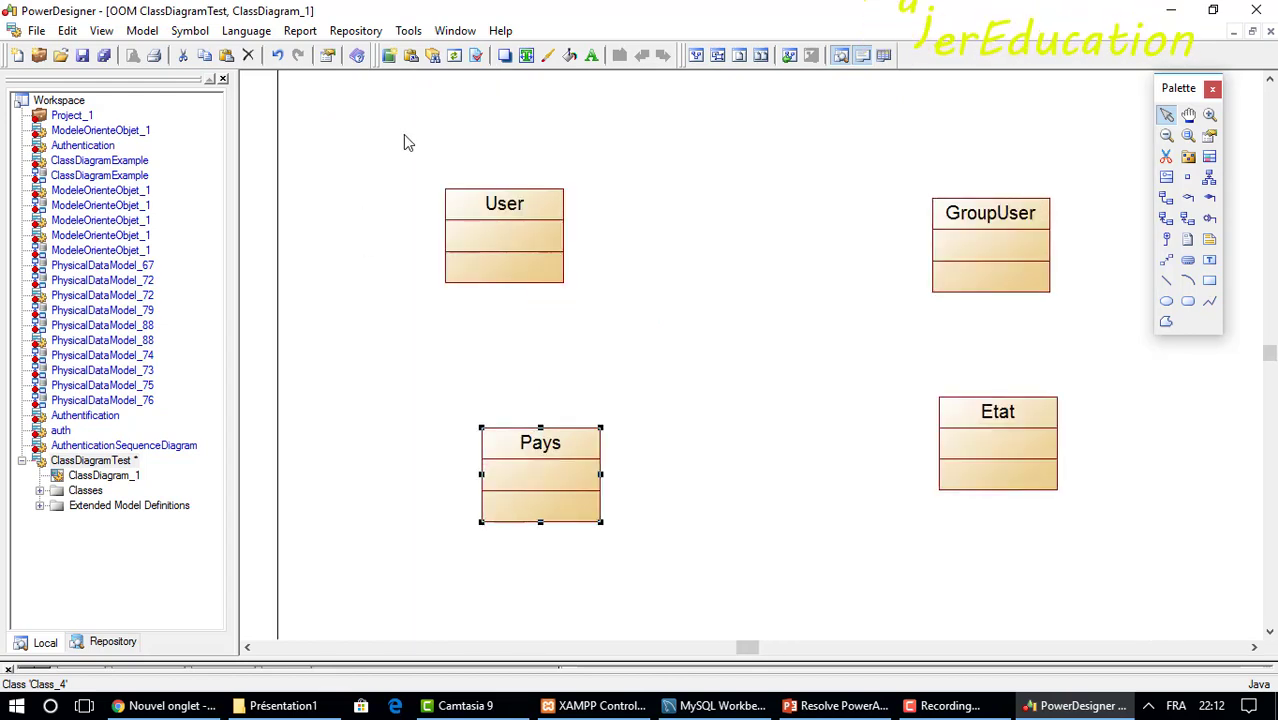
# Turn off Show page delimiter in Display Preferences.
pyautogui.click(408, 30)
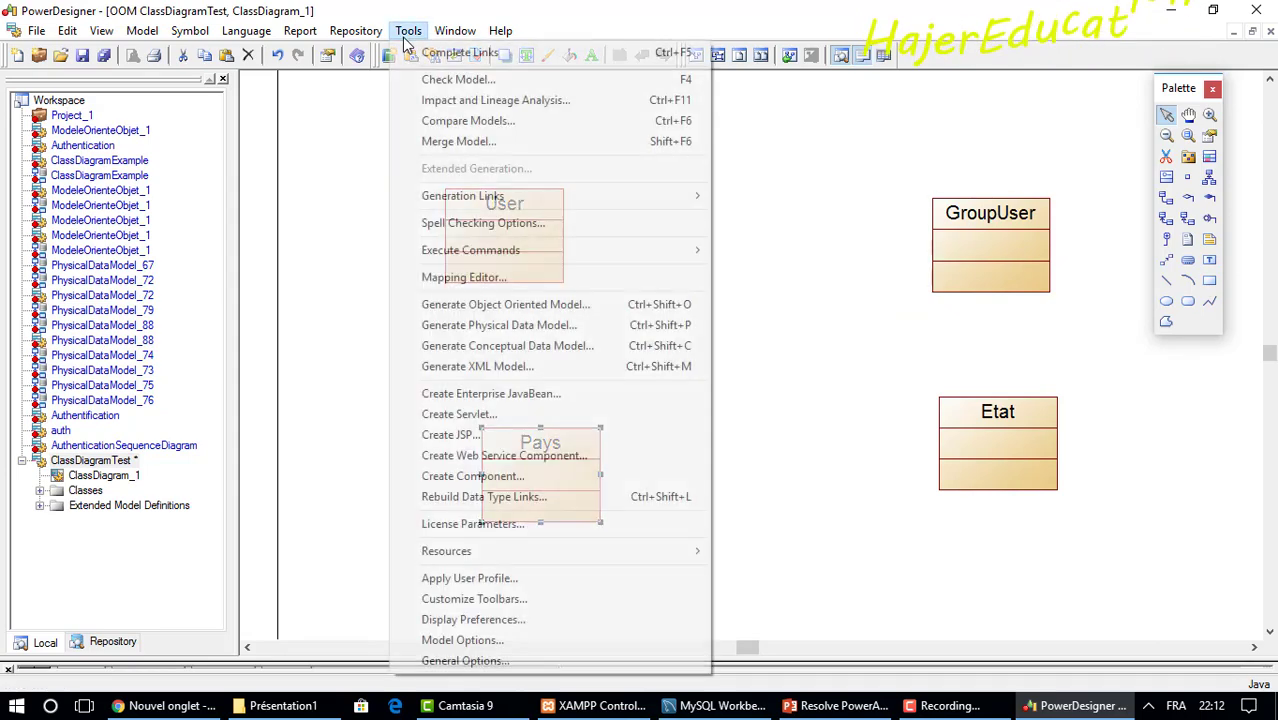
pyautogui.click(475, 619)
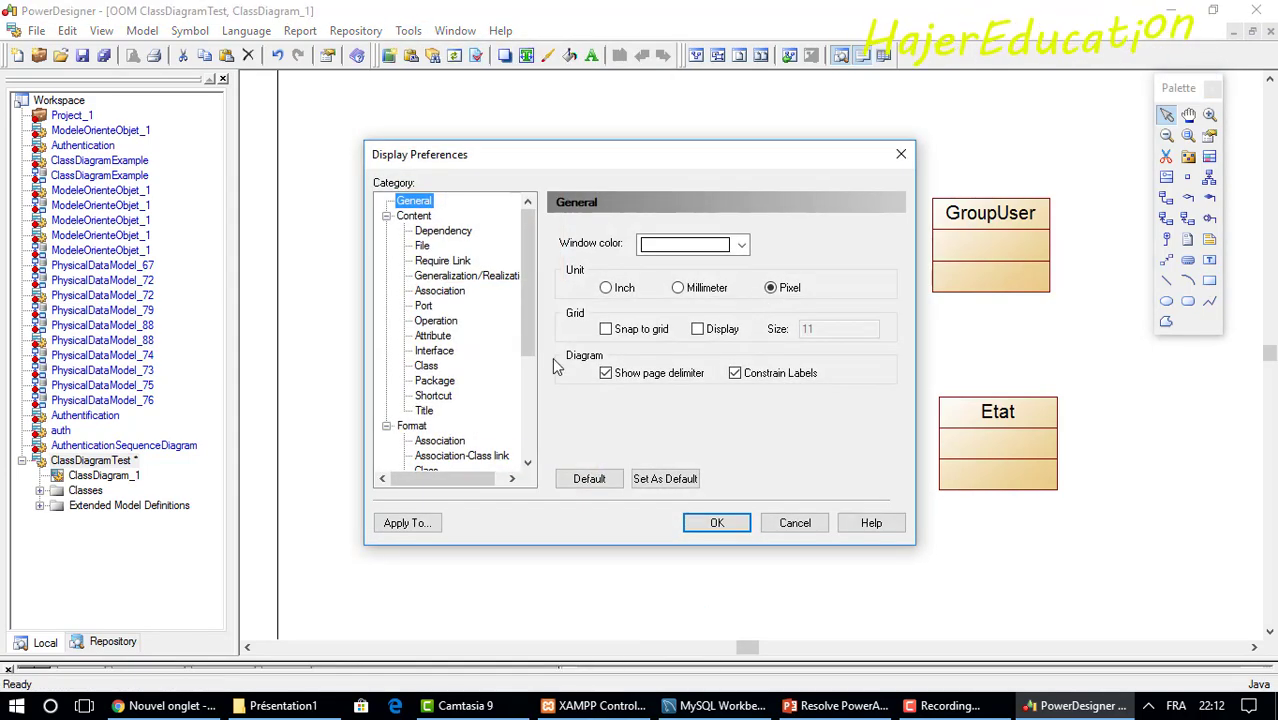
pyautogui.click(612, 374)
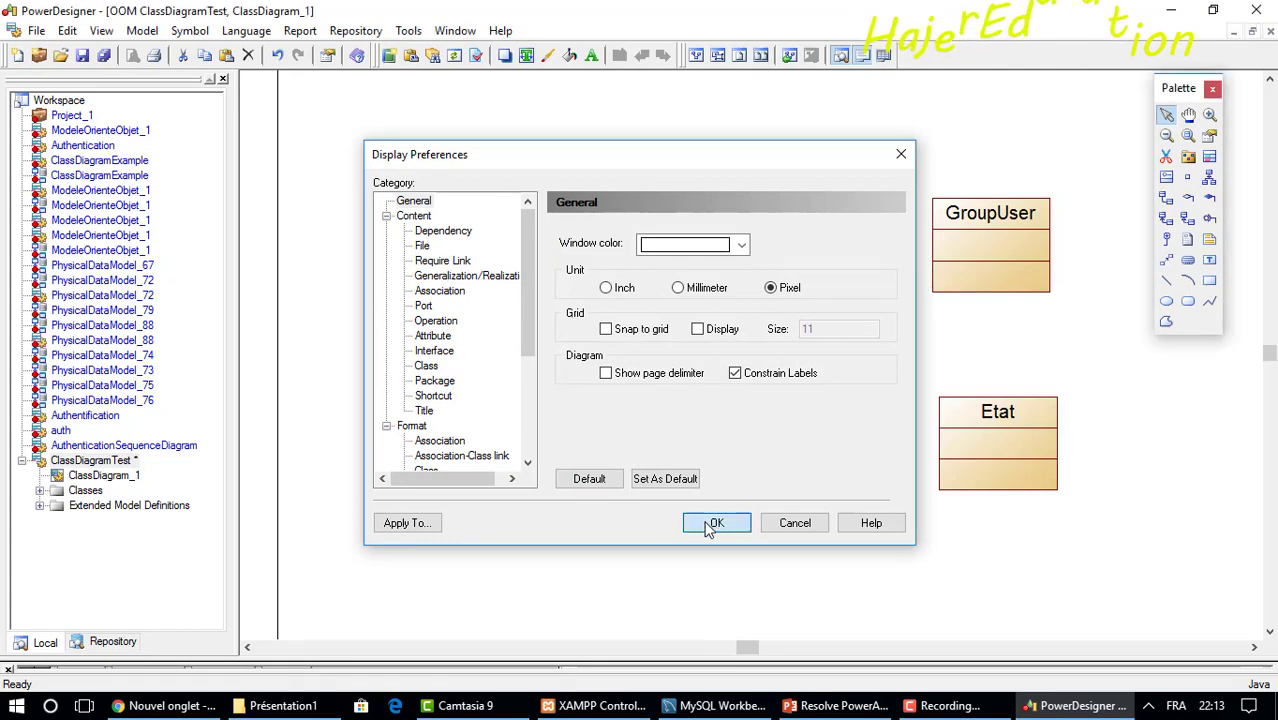
pyautogui.click(717, 522)
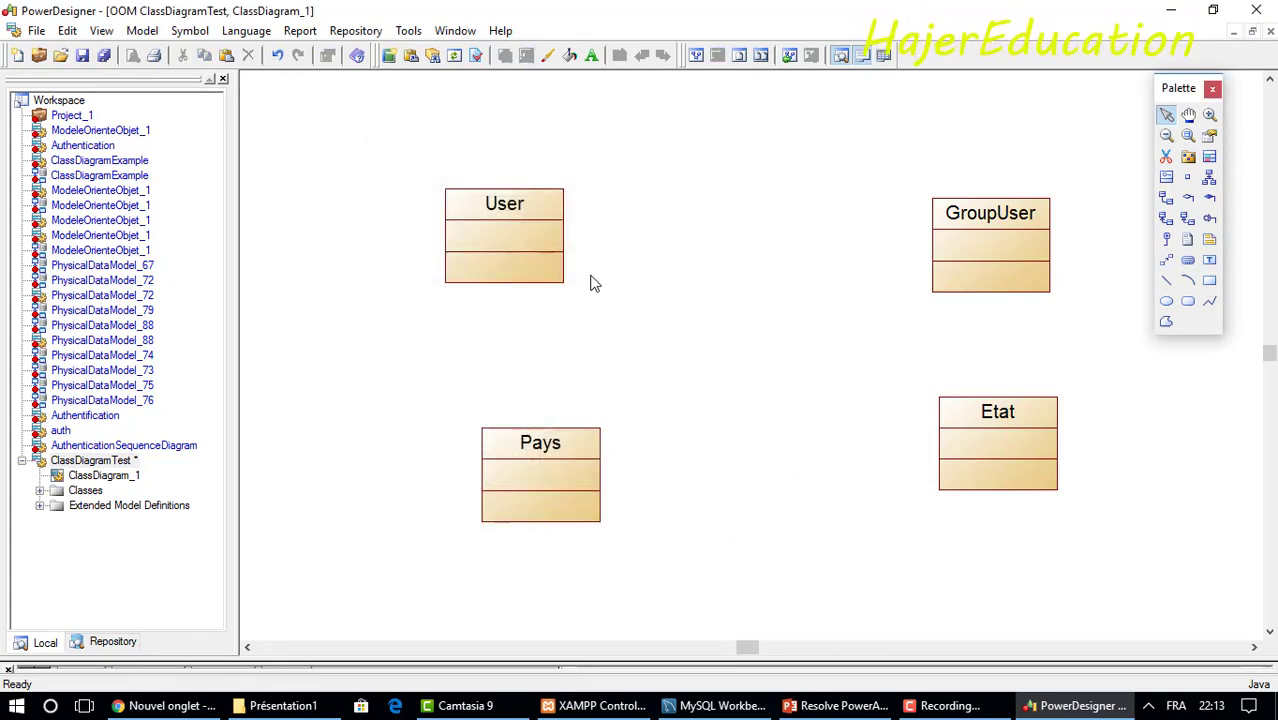
# Add a UserId attribute to the User class.
pyautogui.doubleClick(508, 218)
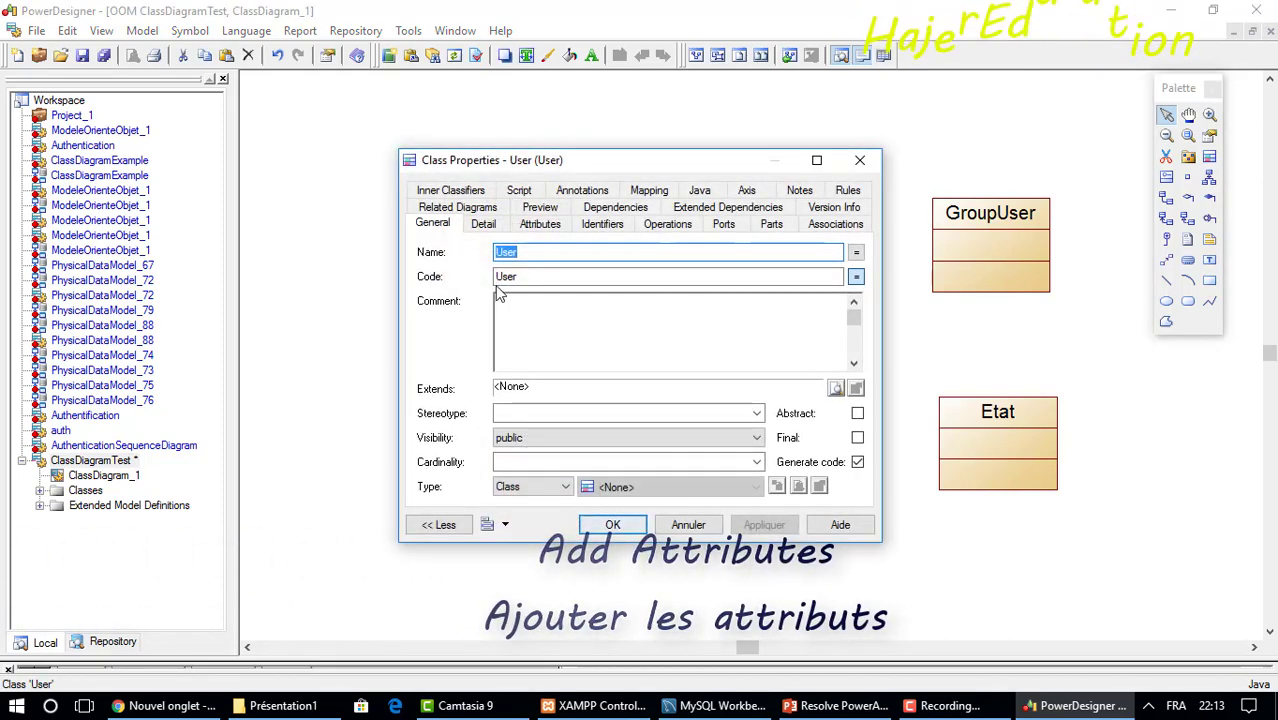
pyautogui.click(492, 228)
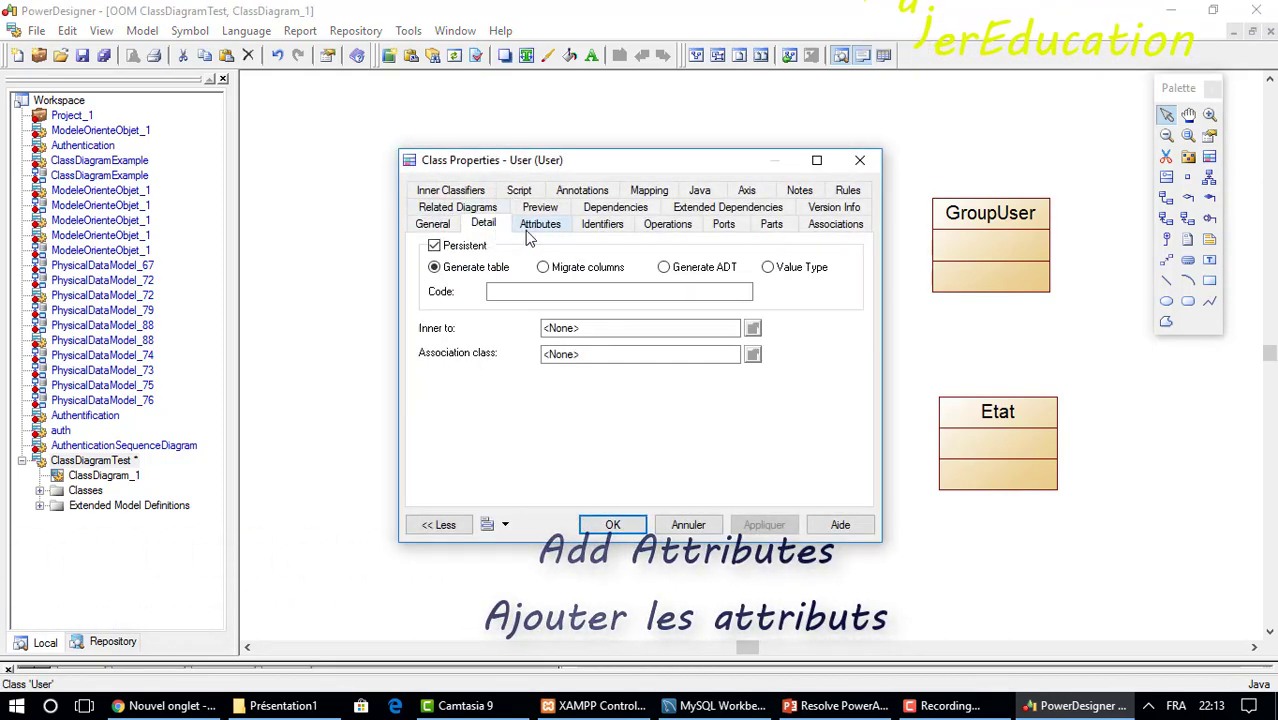
pyautogui.click(530, 227)
pyautogui.click(463, 293)
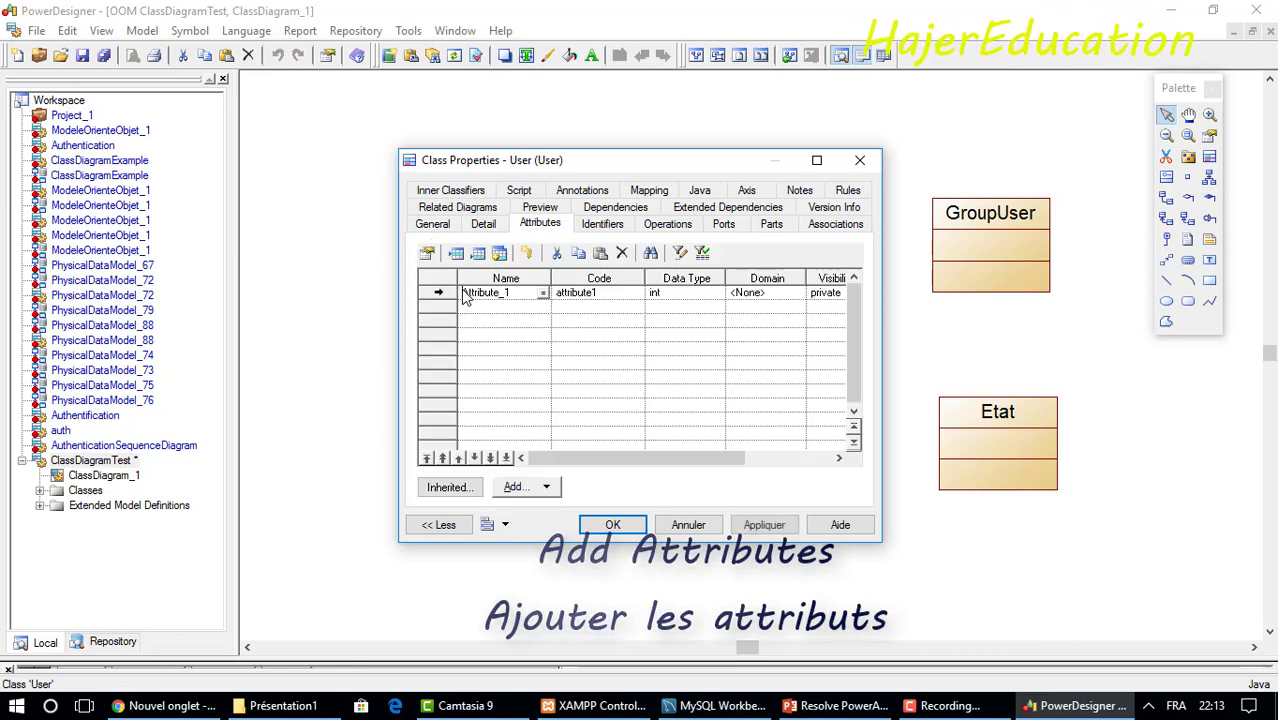
pyautogui.click(522, 291)
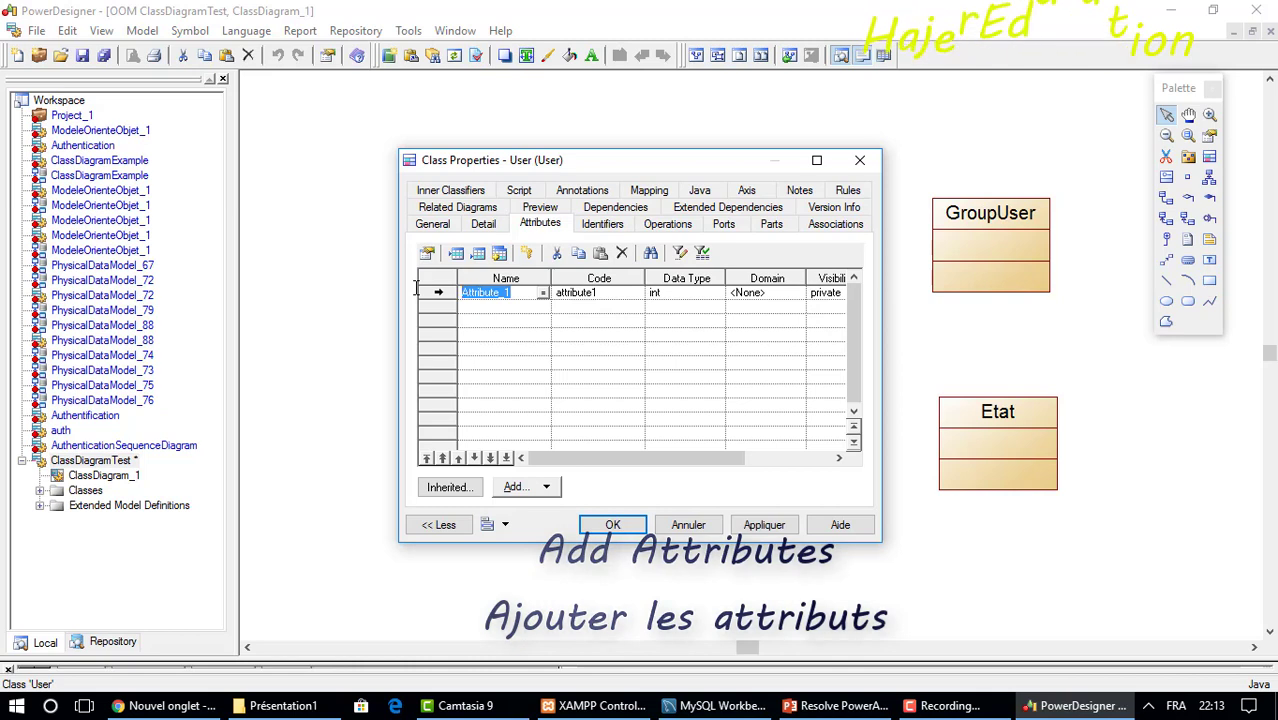
pyautogui.write('UserId')
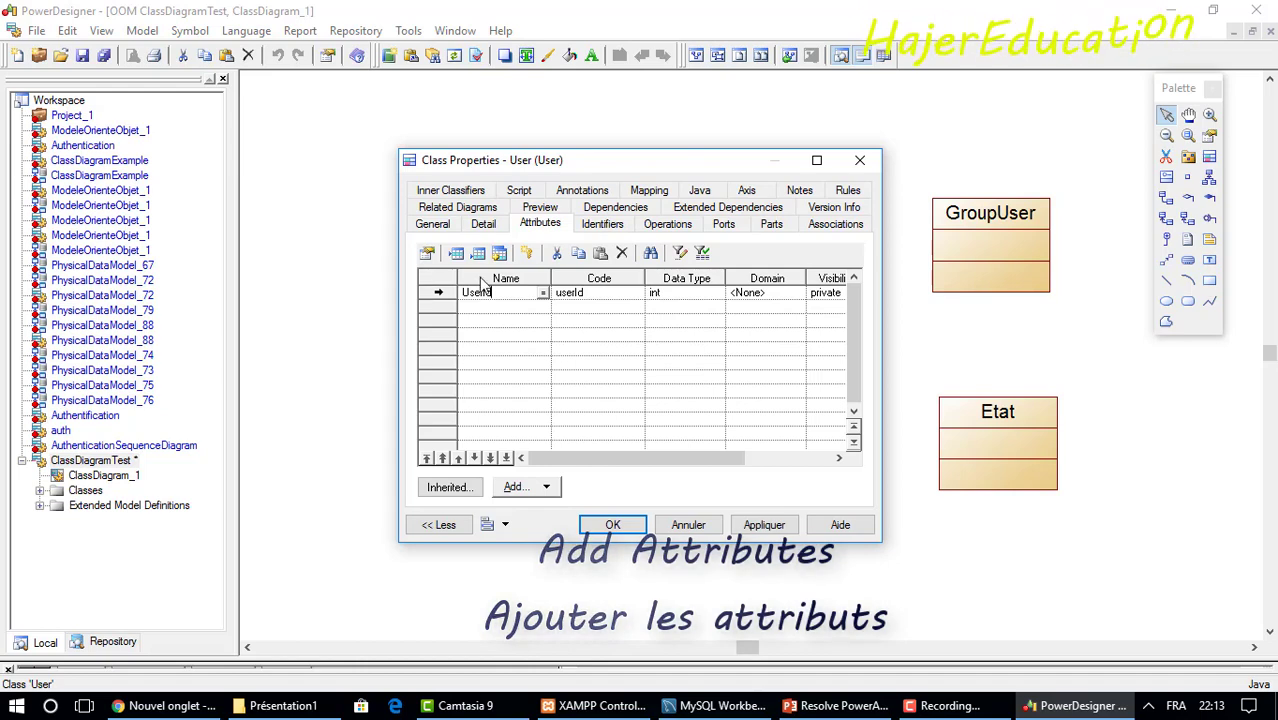
# Create the primary identifier IdUser from the UserId attribute.
pyautogui.click(530, 256)
pyautogui.click(718, 421)
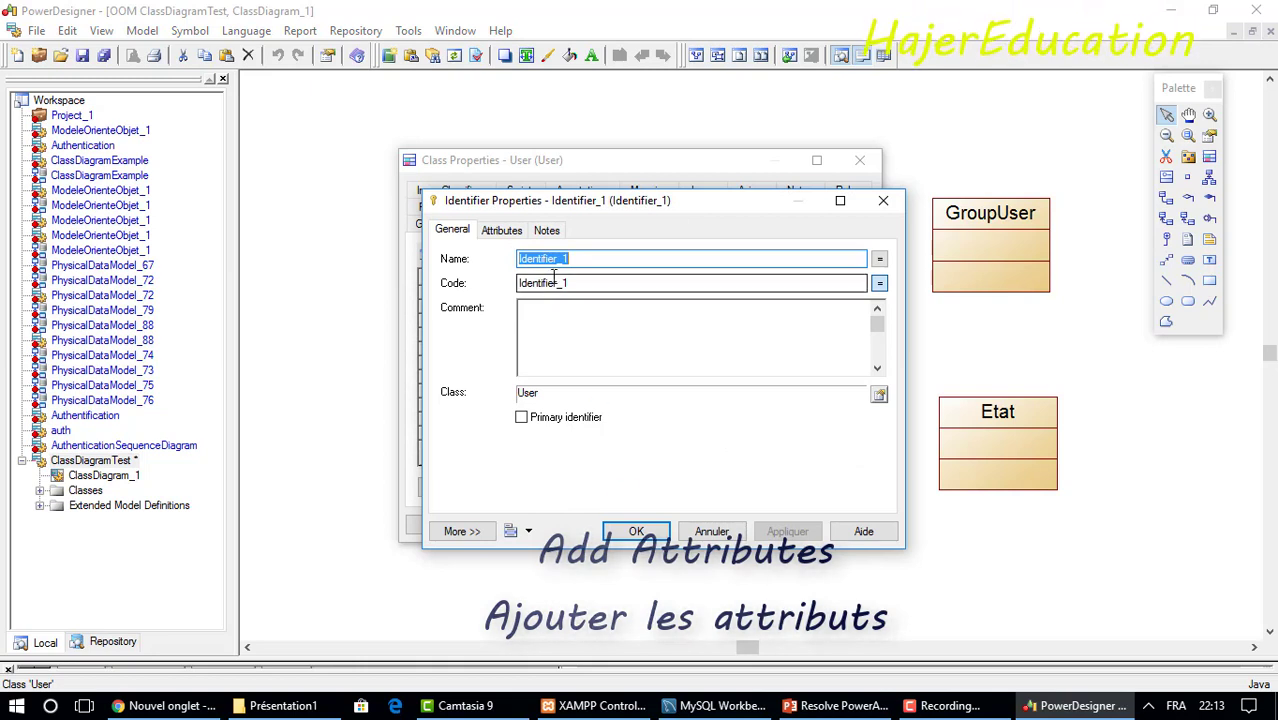
pyautogui.write('IdUser')
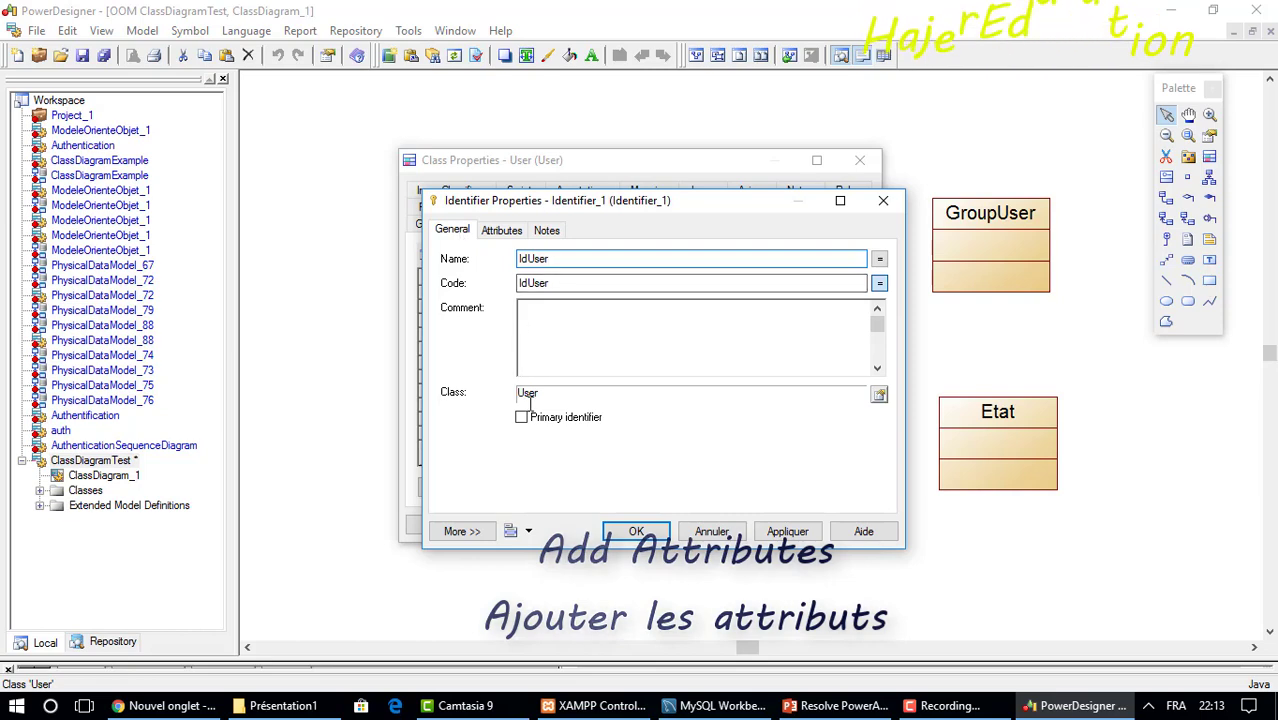
pyautogui.click(635, 532)
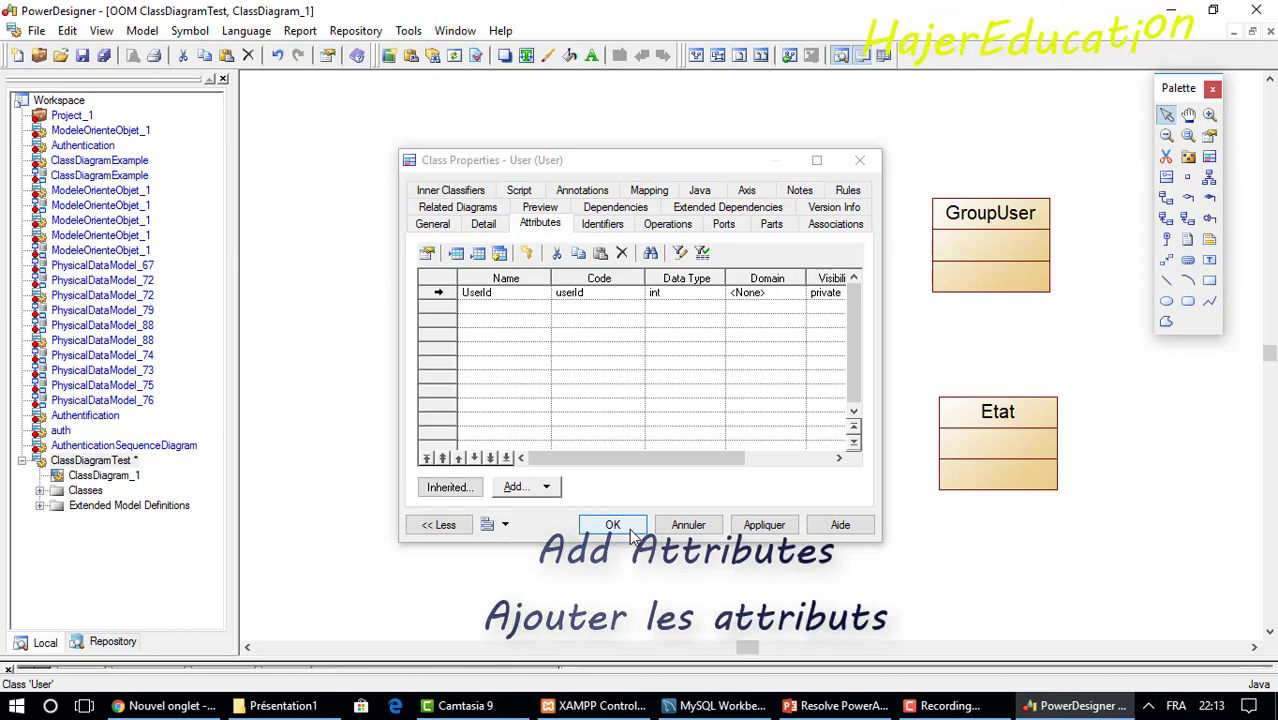
# Add a Login attribute of type String to User.
pyautogui.click(478, 310)
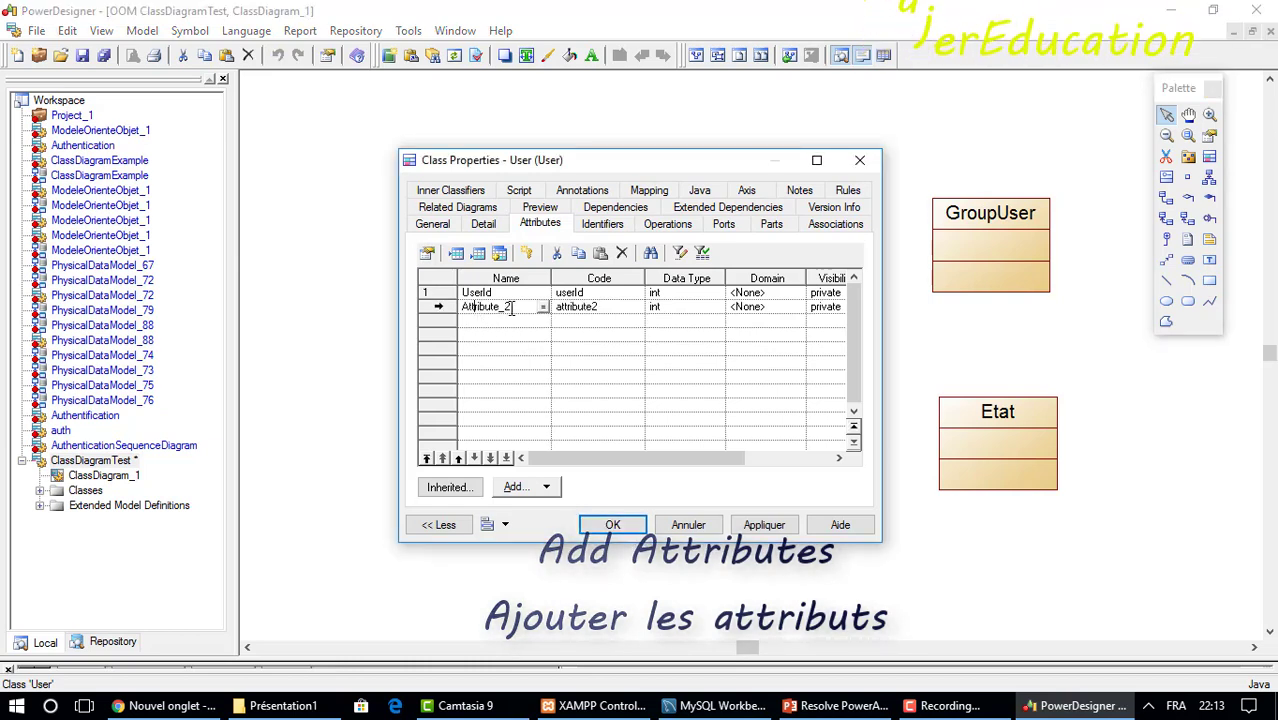
pyautogui.doubleClick(463, 307)
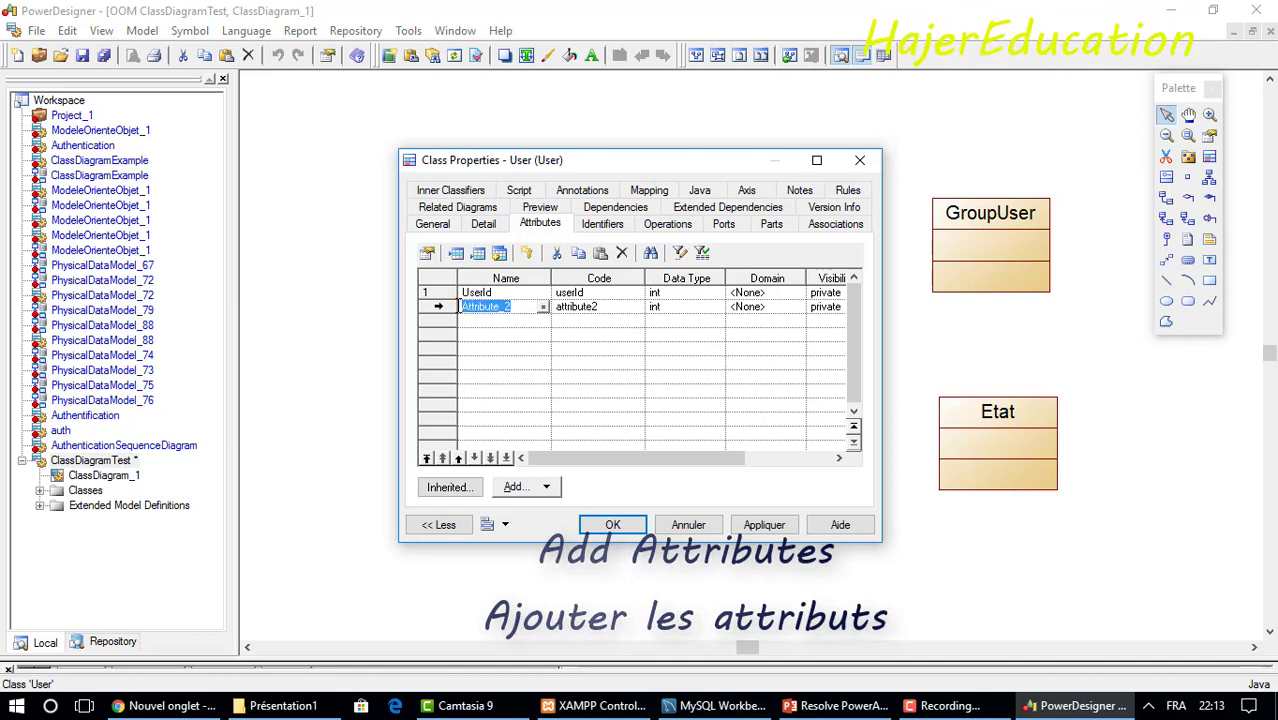
pyautogui.write('Login')
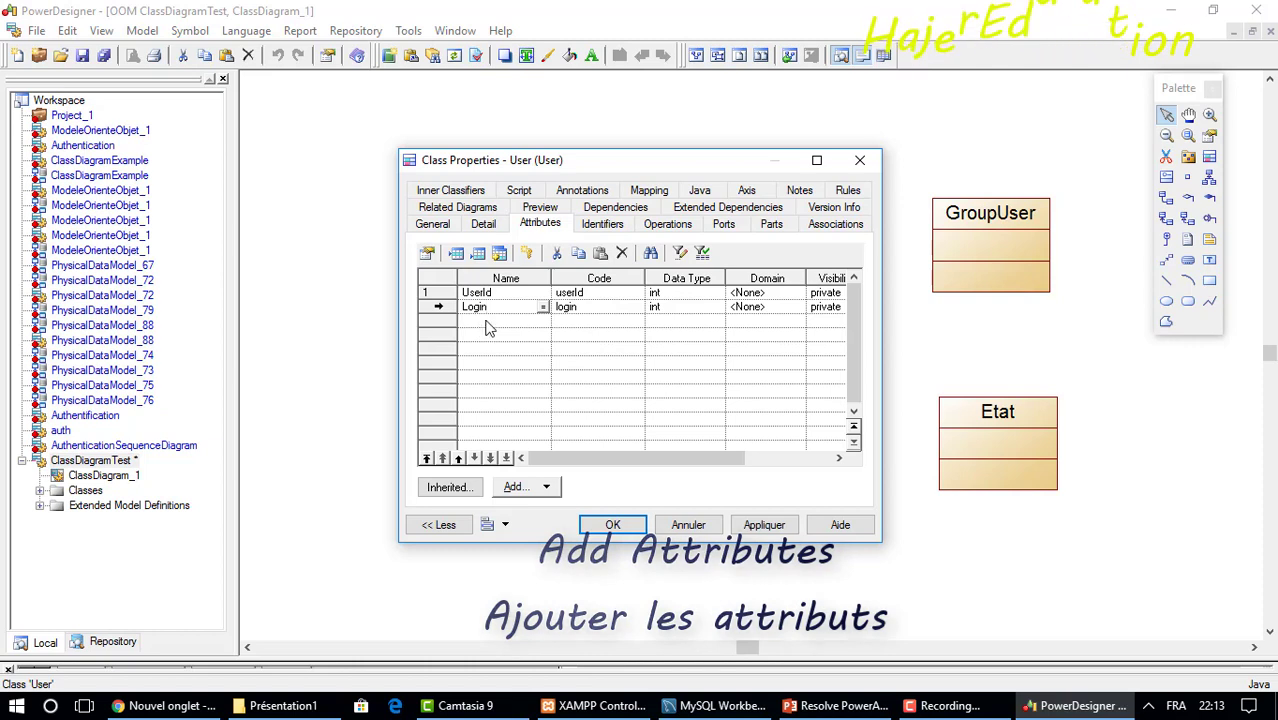
pyautogui.click(688, 311)
pyautogui.click(703, 308)
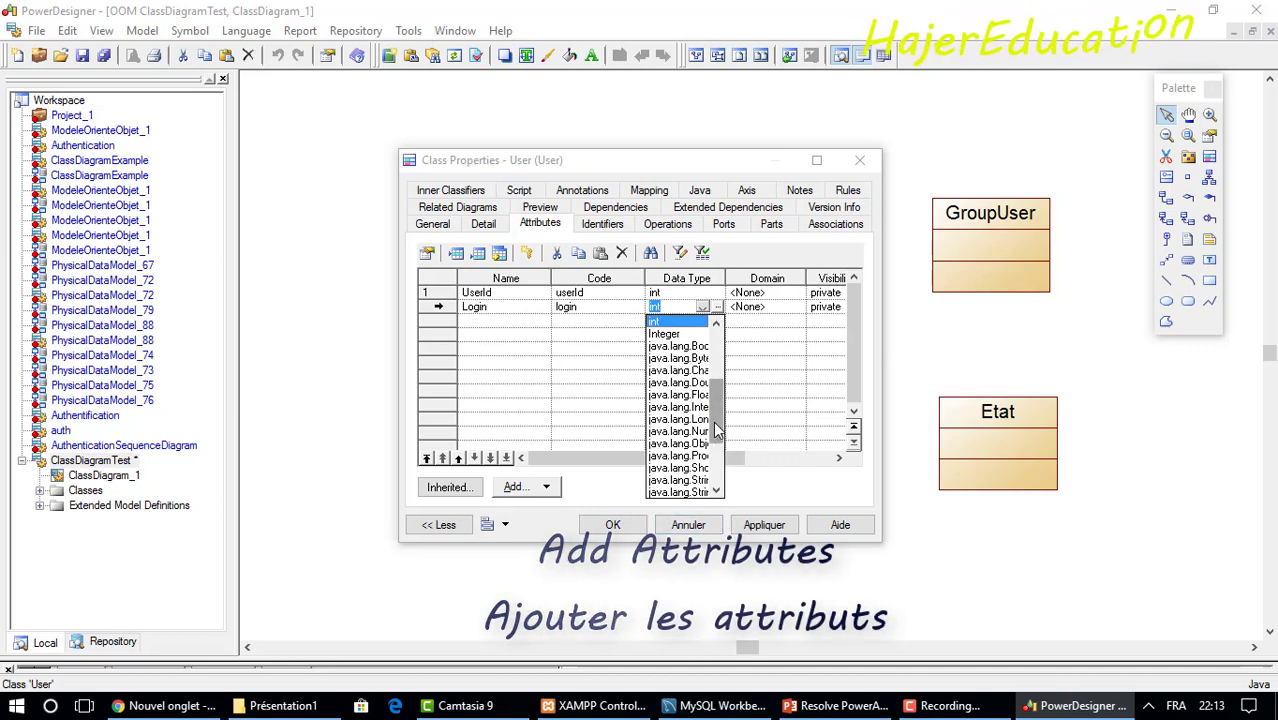
pyautogui.scroll(-1, 715, 450)
pyautogui.scroll(-3, 716, 480)
pyautogui.click(660, 492)
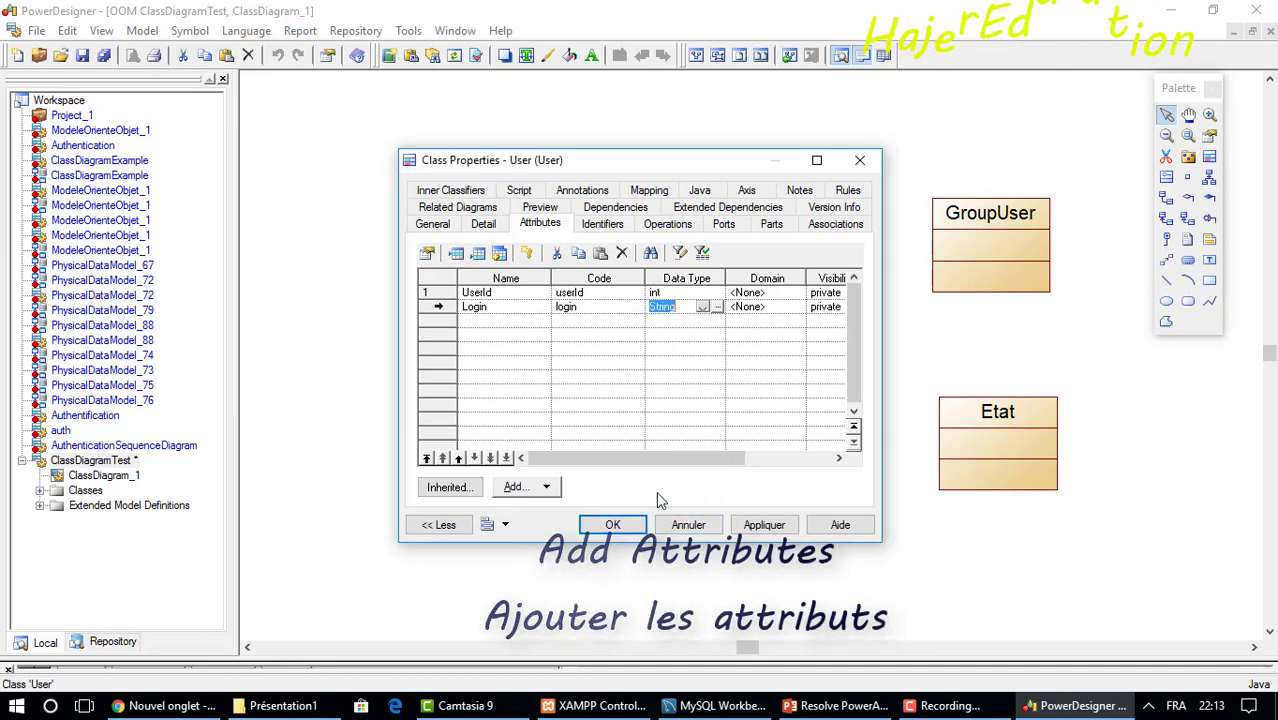
# Add a Password attribute of type String to User.
pyautogui.click(478, 320)
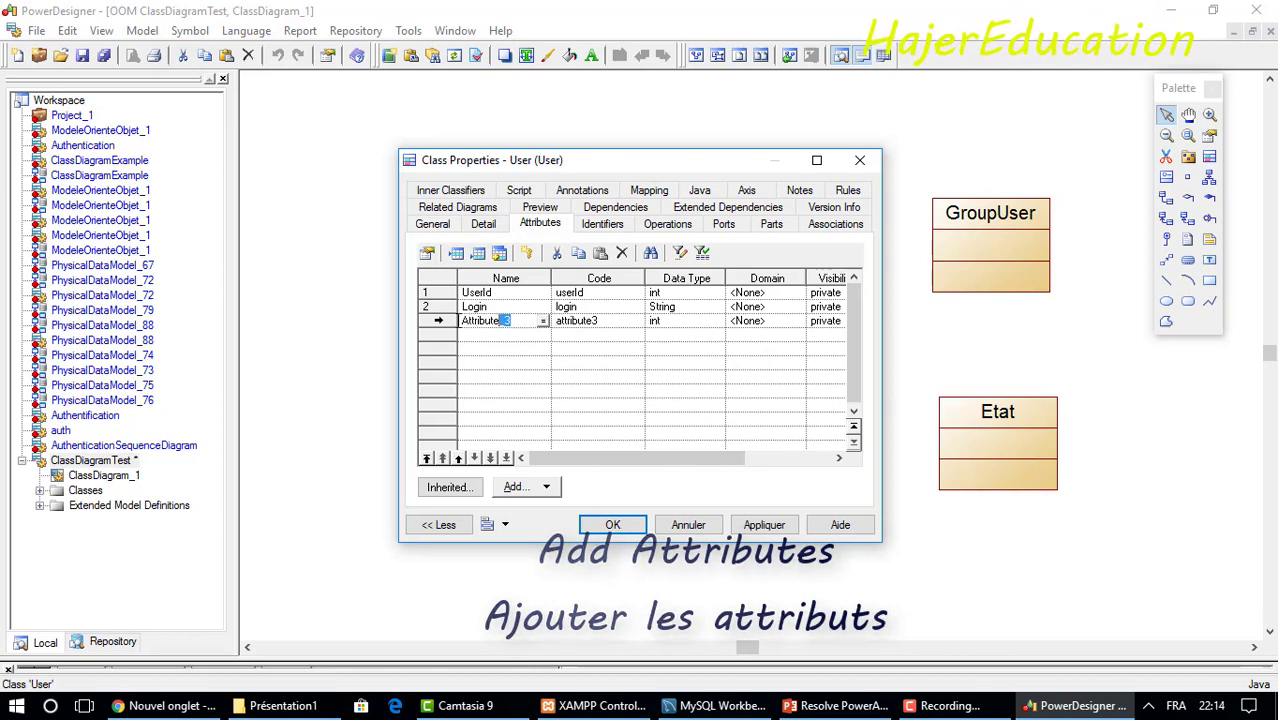
pyautogui.write('Pa')
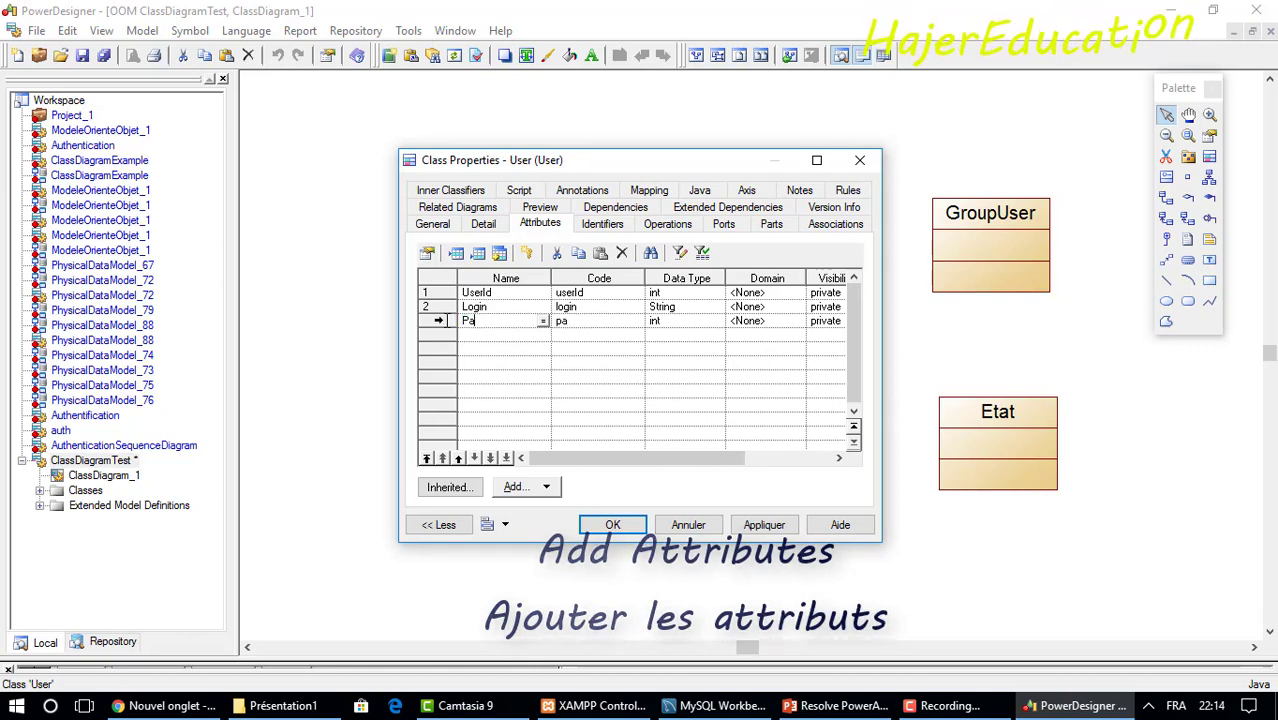
pyautogui.write('ssword')
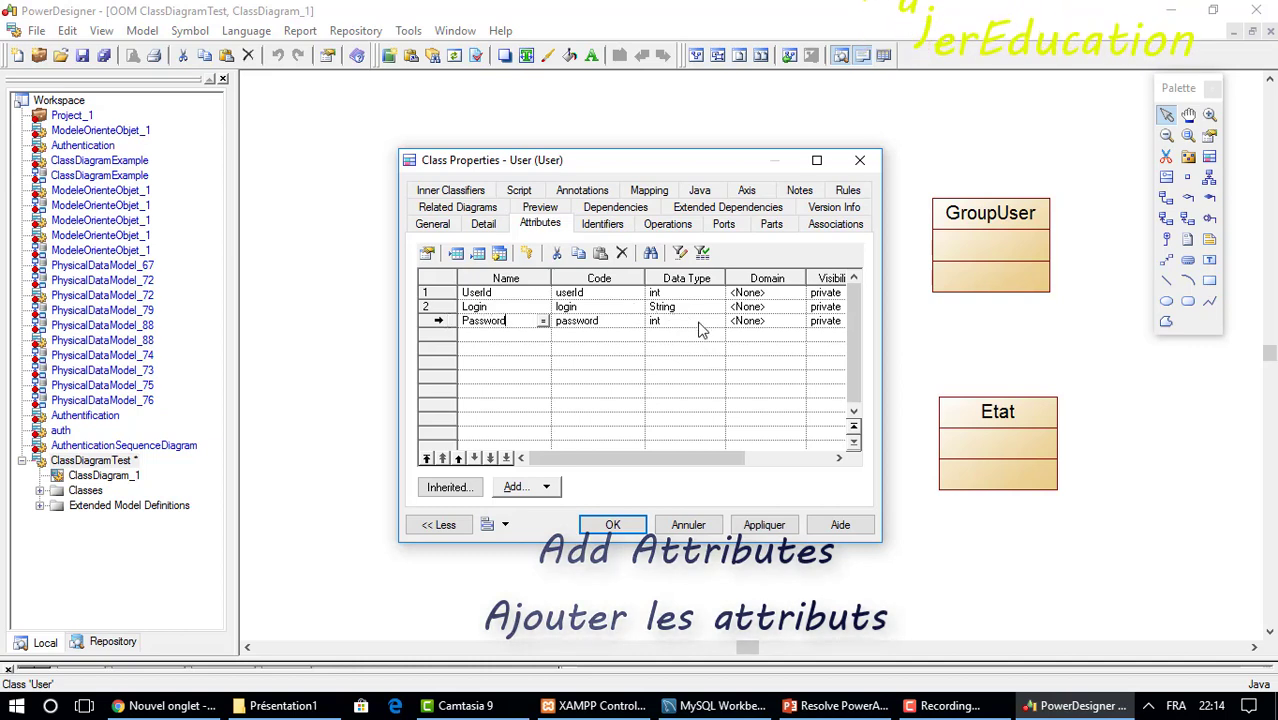
pyautogui.click(662, 321)
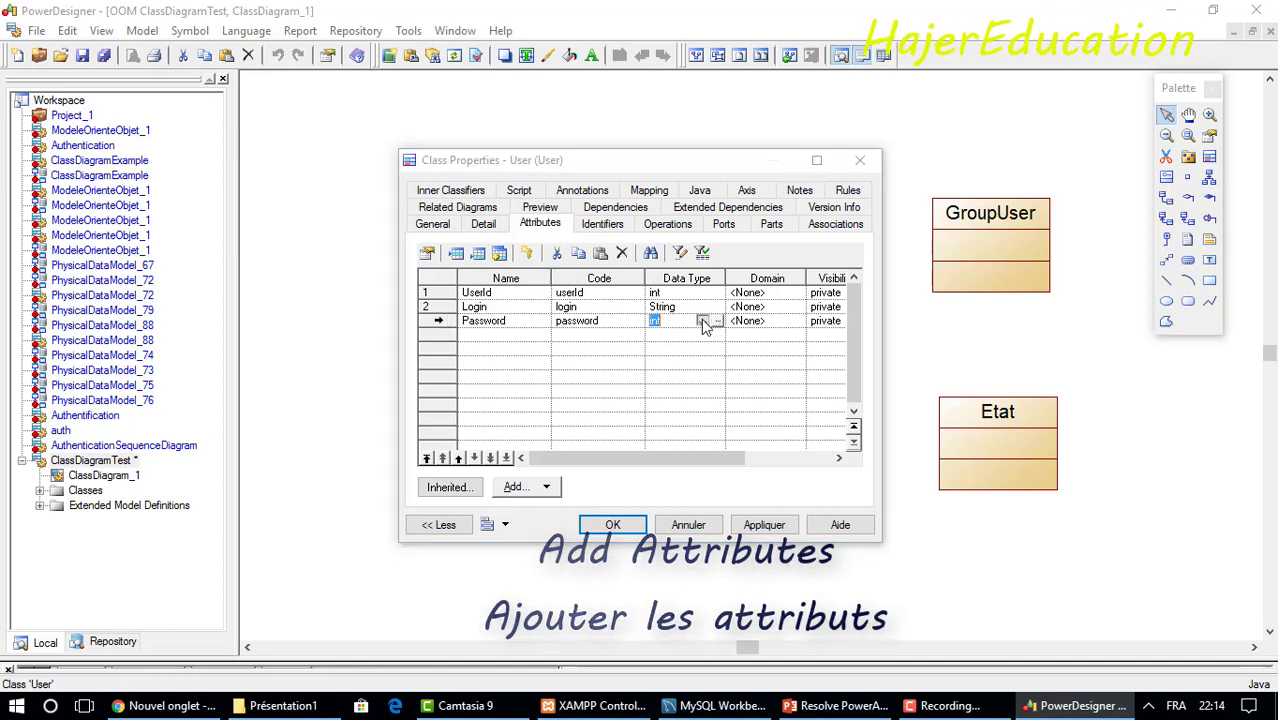
pyautogui.click(703, 321)
pyautogui.moveTo(714, 400); pyautogui.dragTo(724, 530)
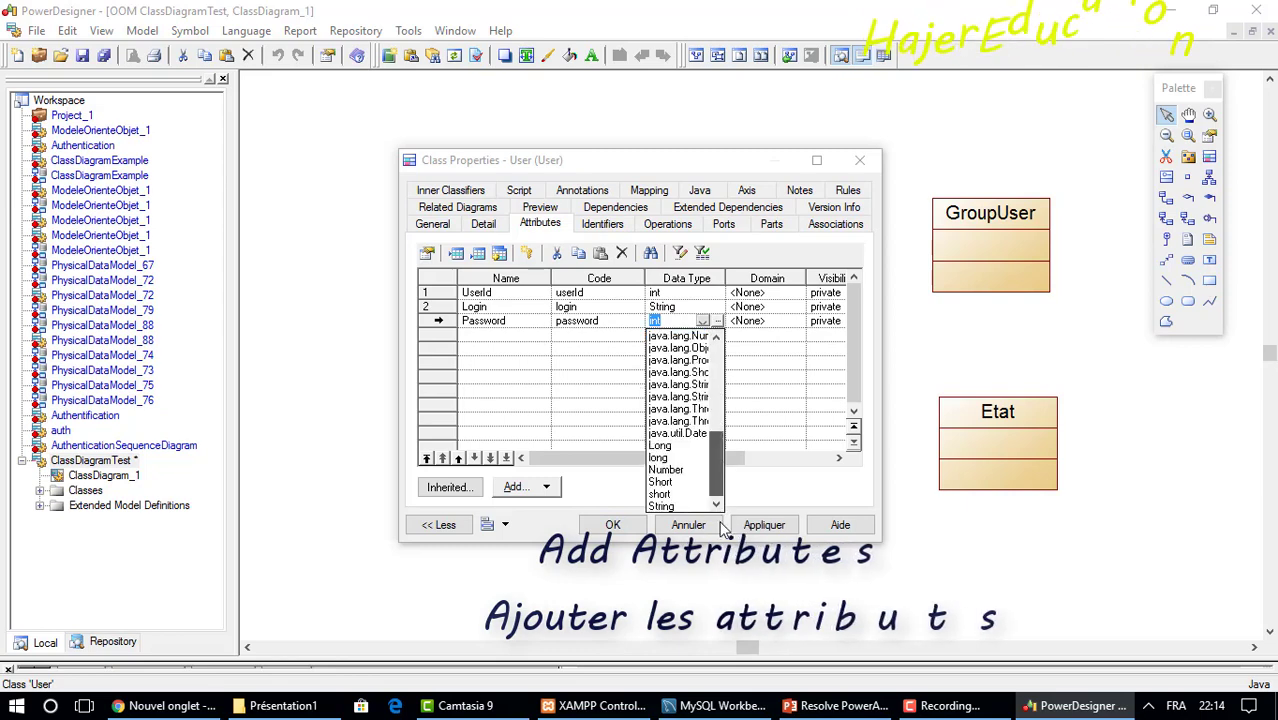
pyautogui.click(661, 507)
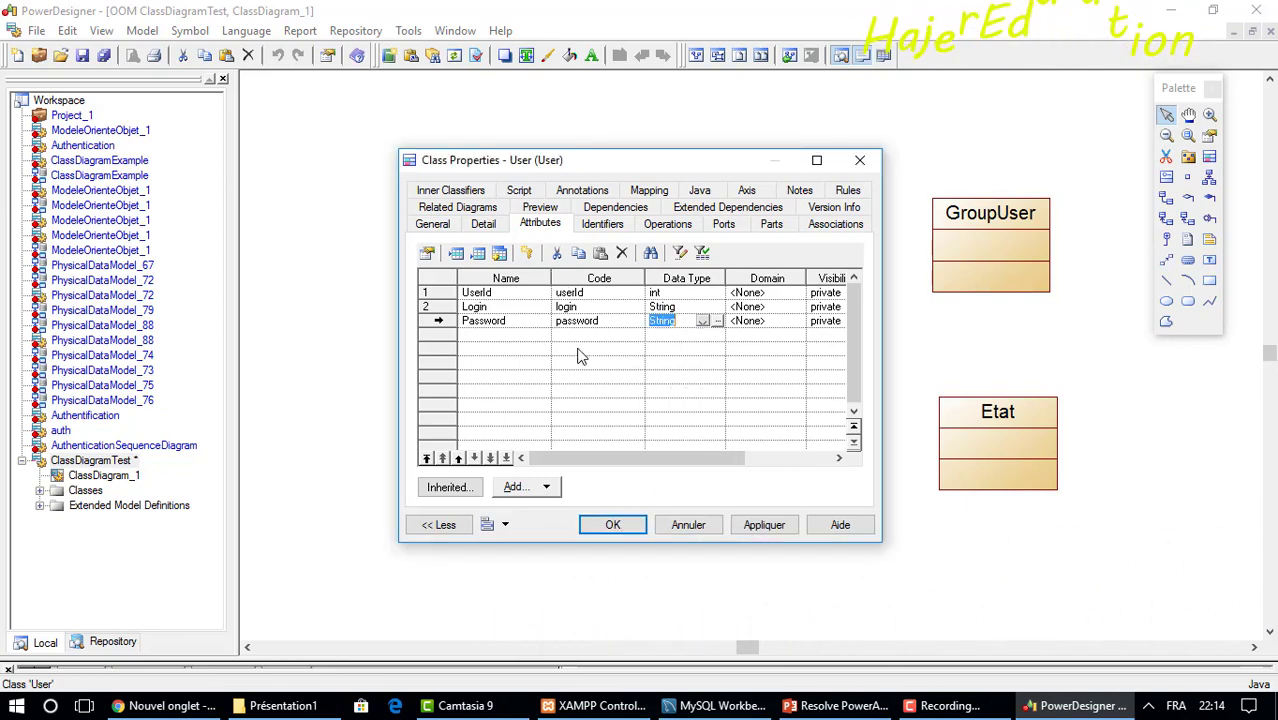
pyautogui.click(505, 292)
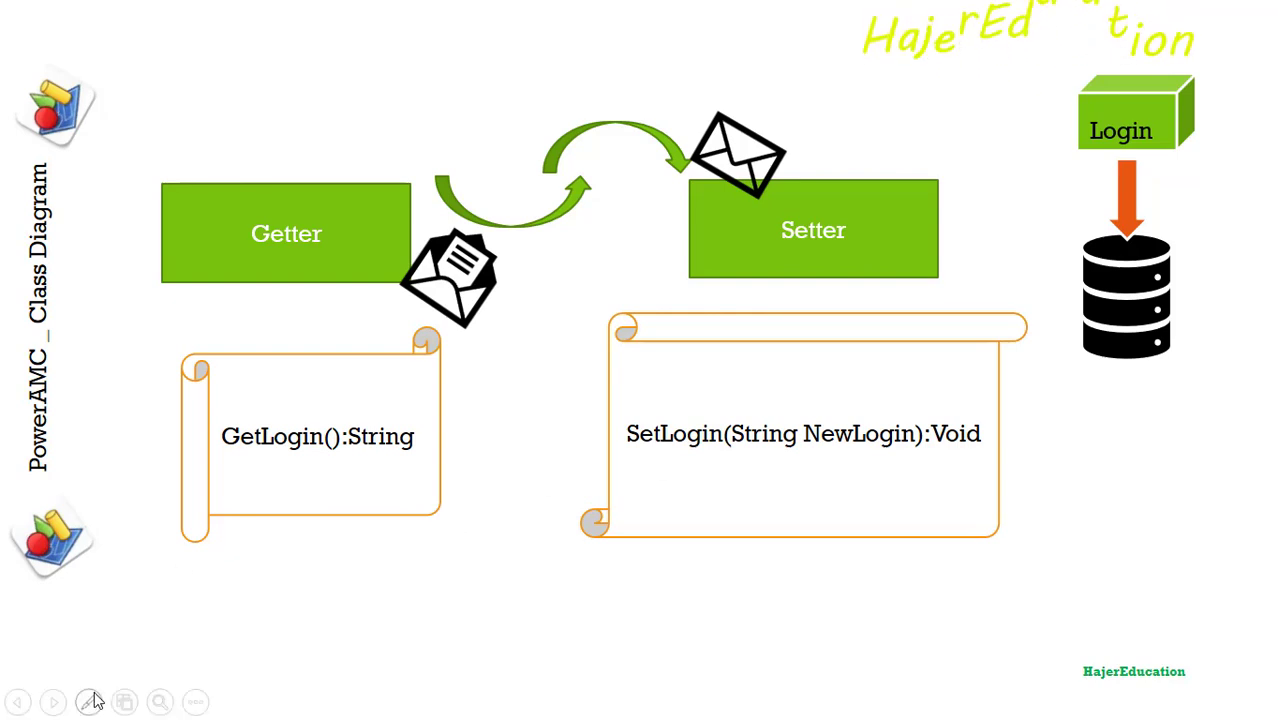
# Turn on the laser pointer on the GetLogin():String / SetLogin slide.
pyautogui.click(88, 701)
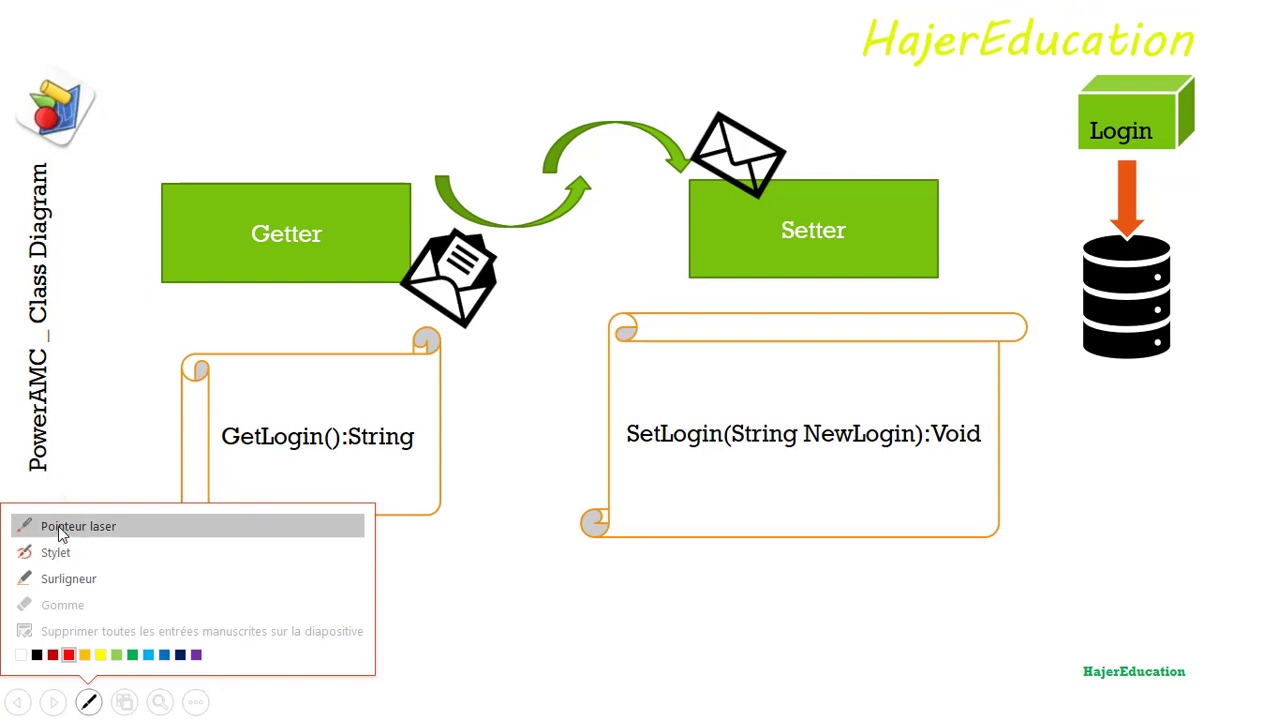
pyautogui.click(58, 525)
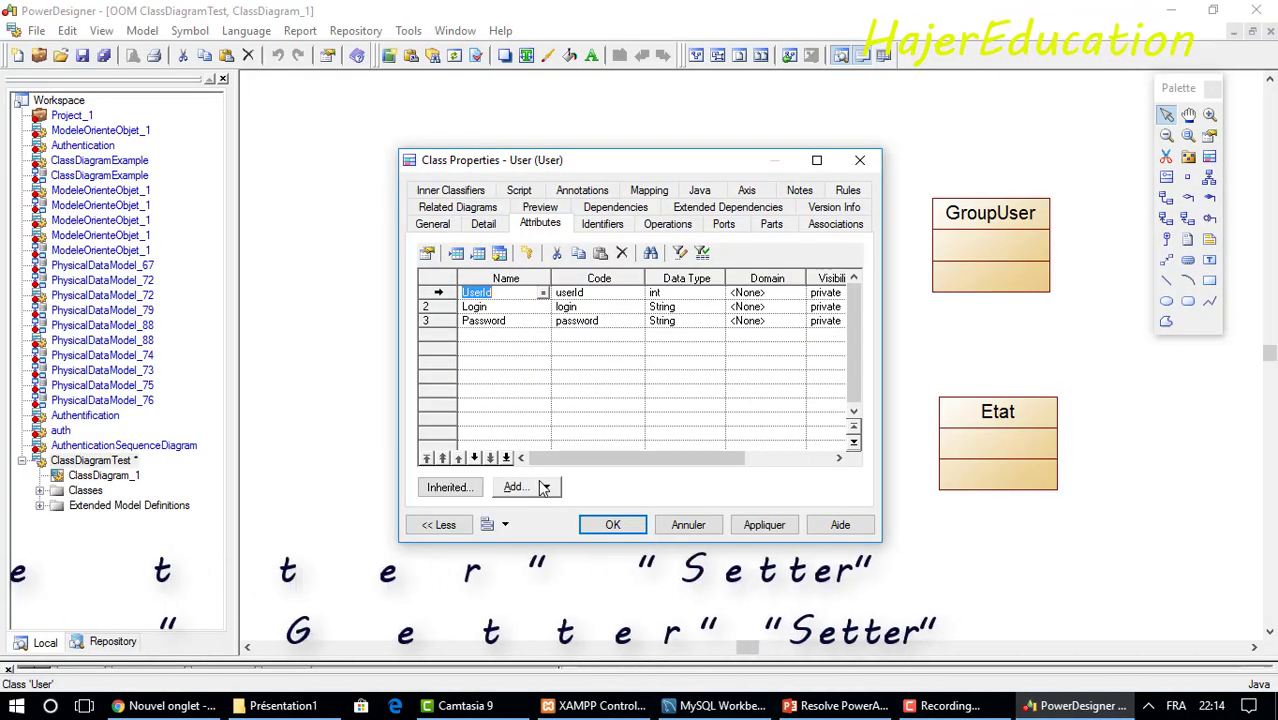
# Generate getter and setter operations for the UserId attribute.
pyautogui.click(527, 487)
pyautogui.click(547, 512)
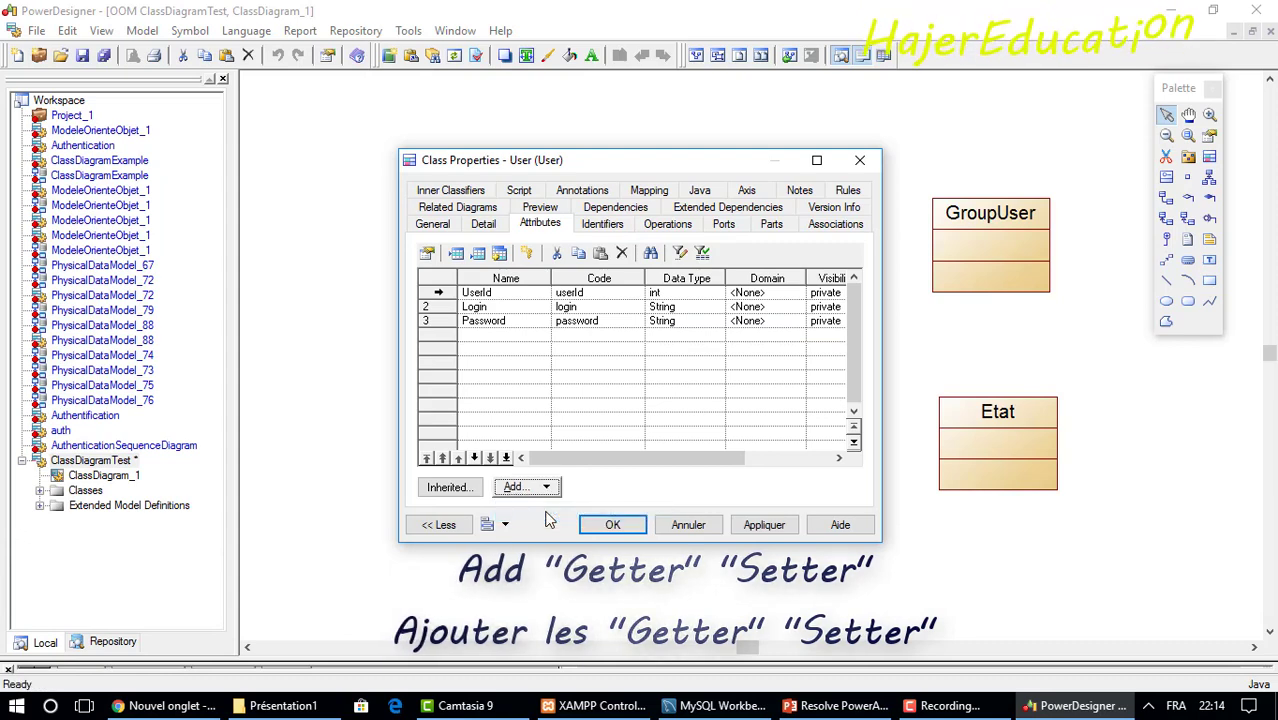
pyautogui.click(655, 225)
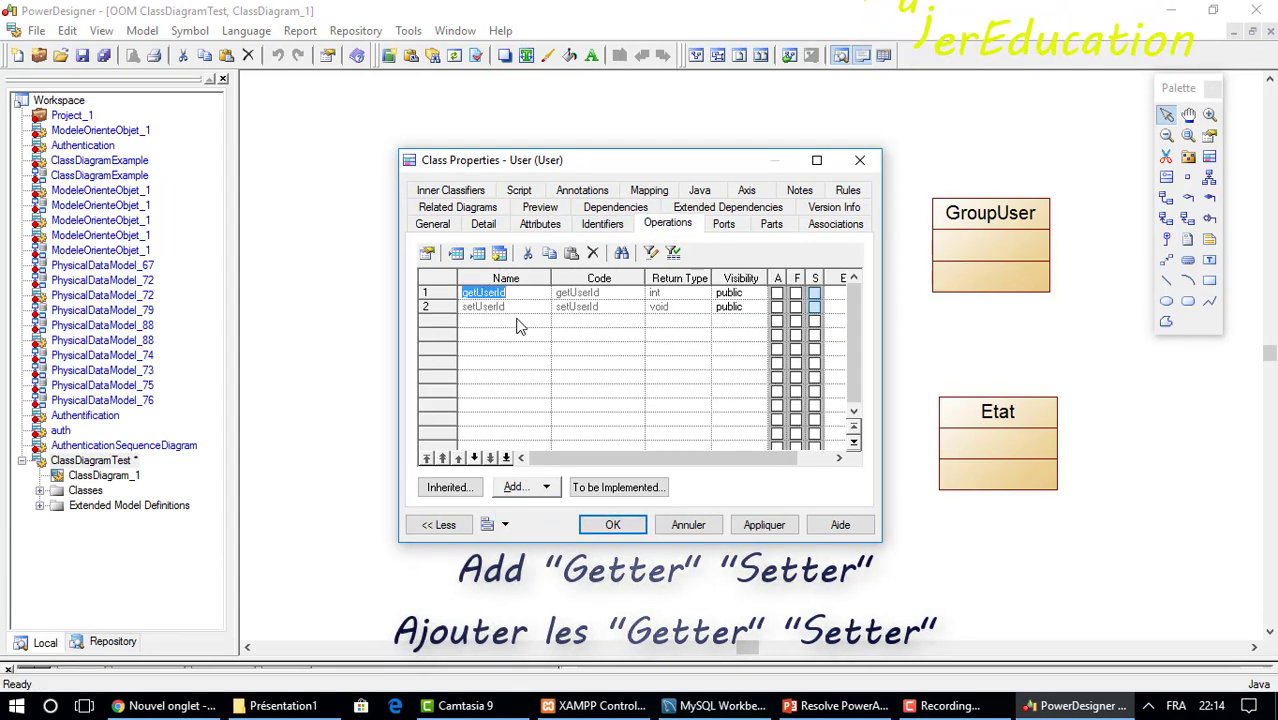
# Generate getter and setter operations for the Login attribute.
pyautogui.click(816, 160)
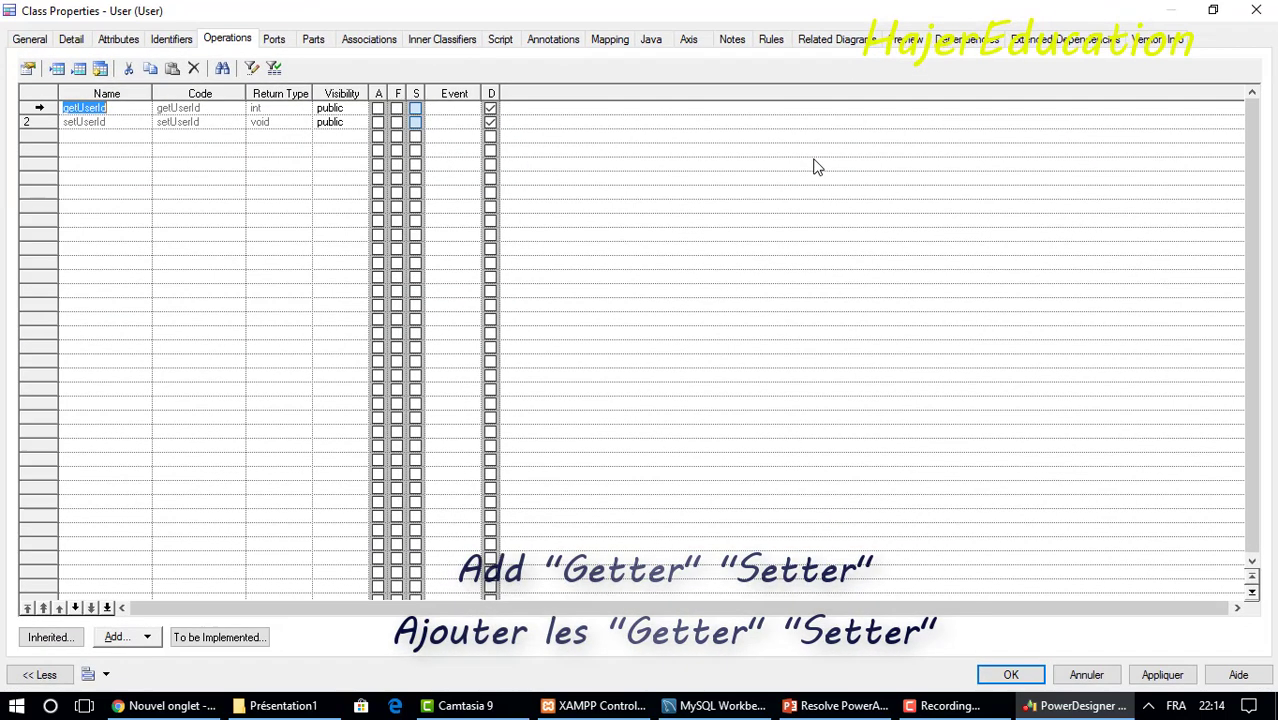
pyautogui.click(118, 40)
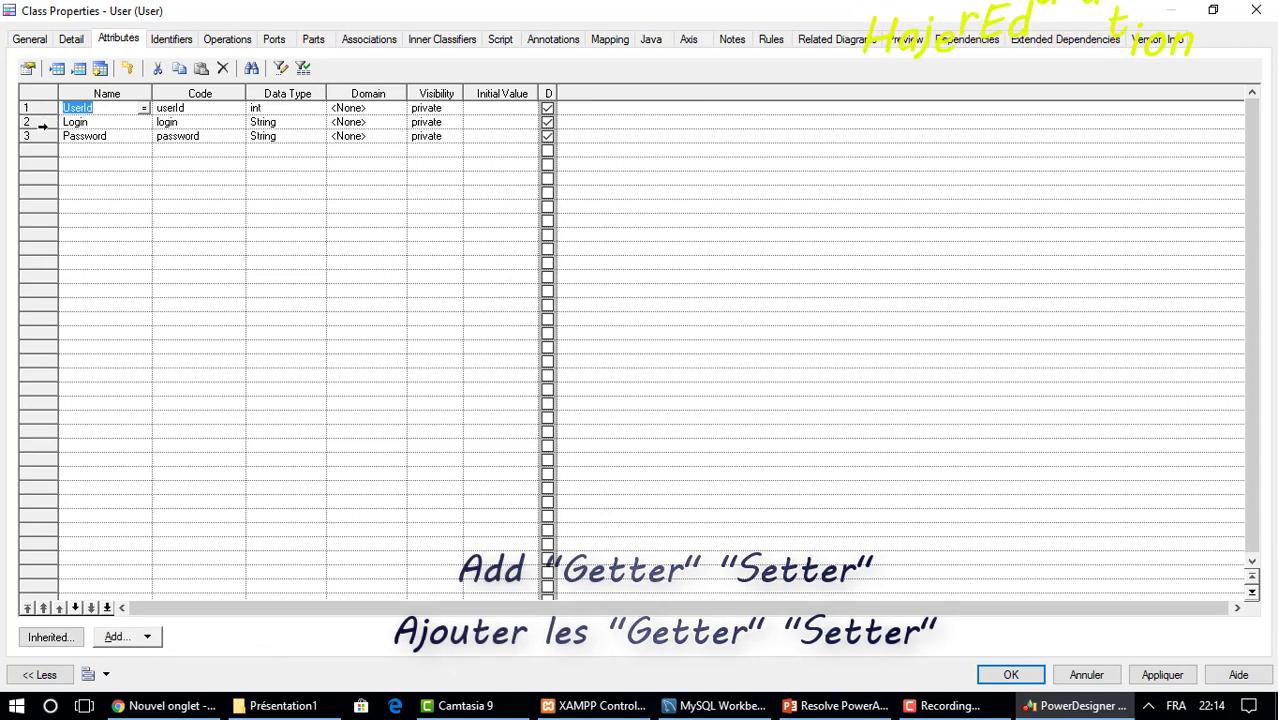
pyautogui.click(40, 123)
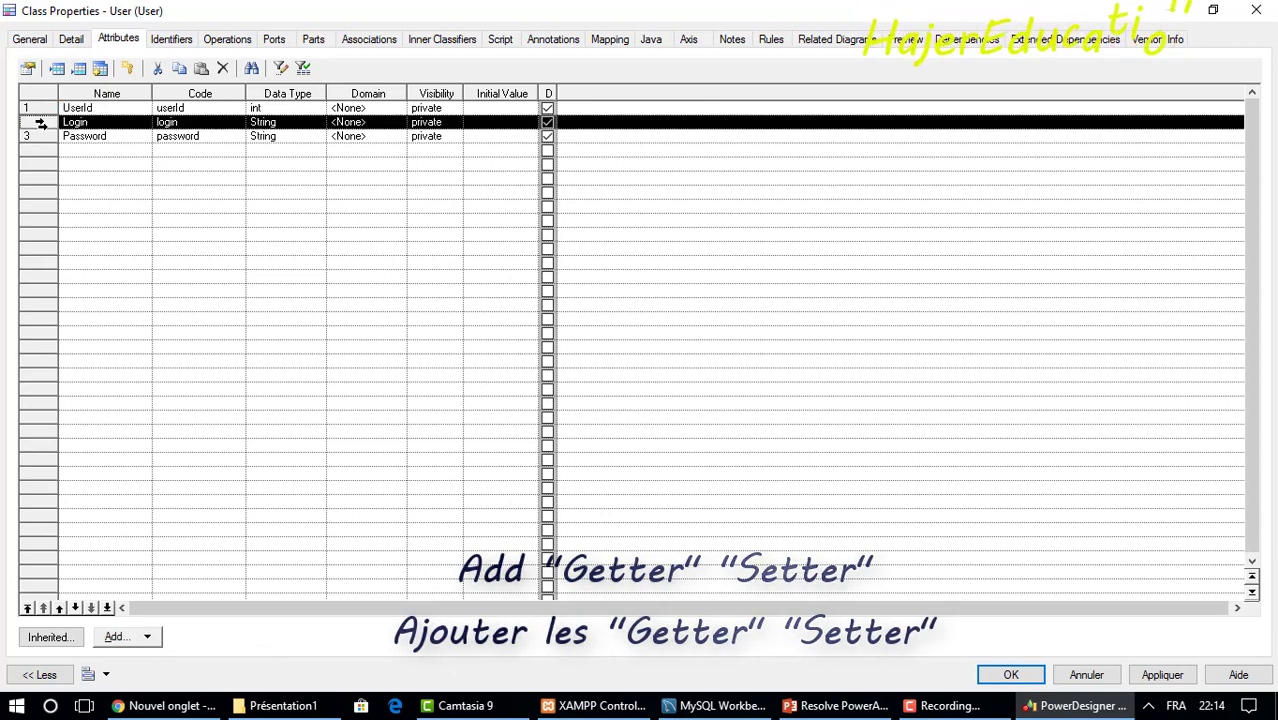
pyautogui.click(147, 638)
pyautogui.click(172, 661)
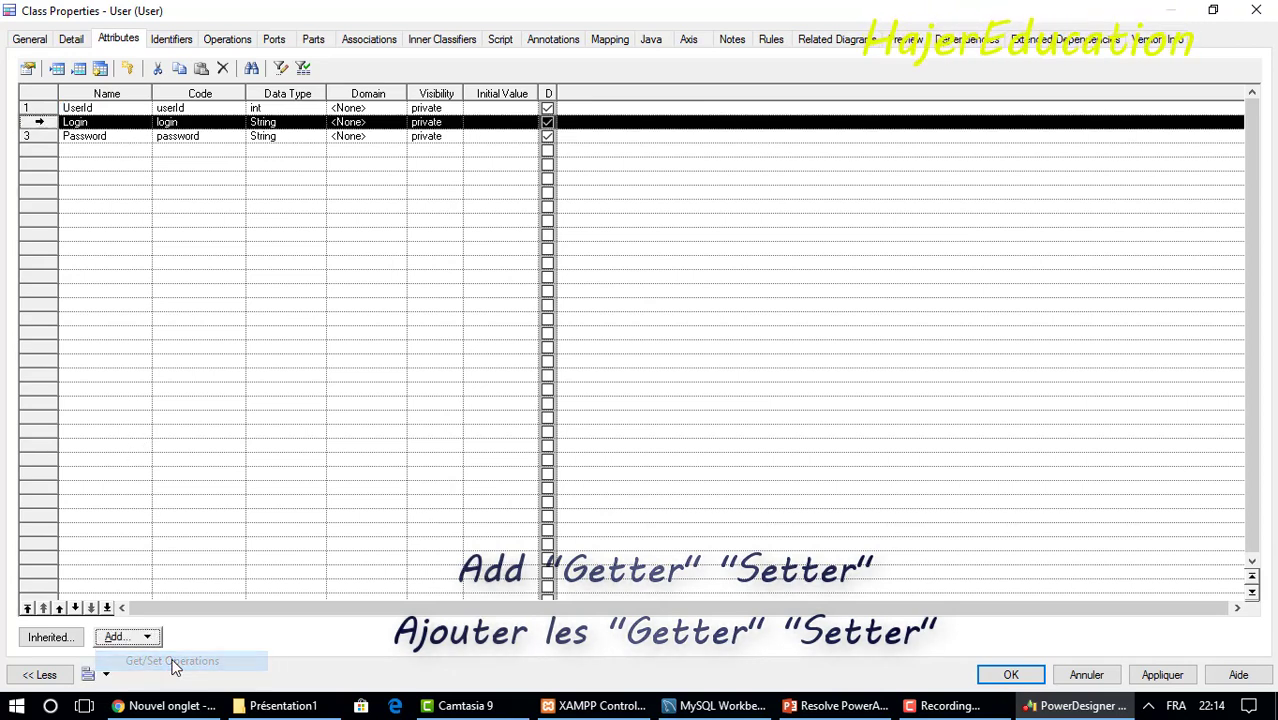
pyautogui.click(226, 40)
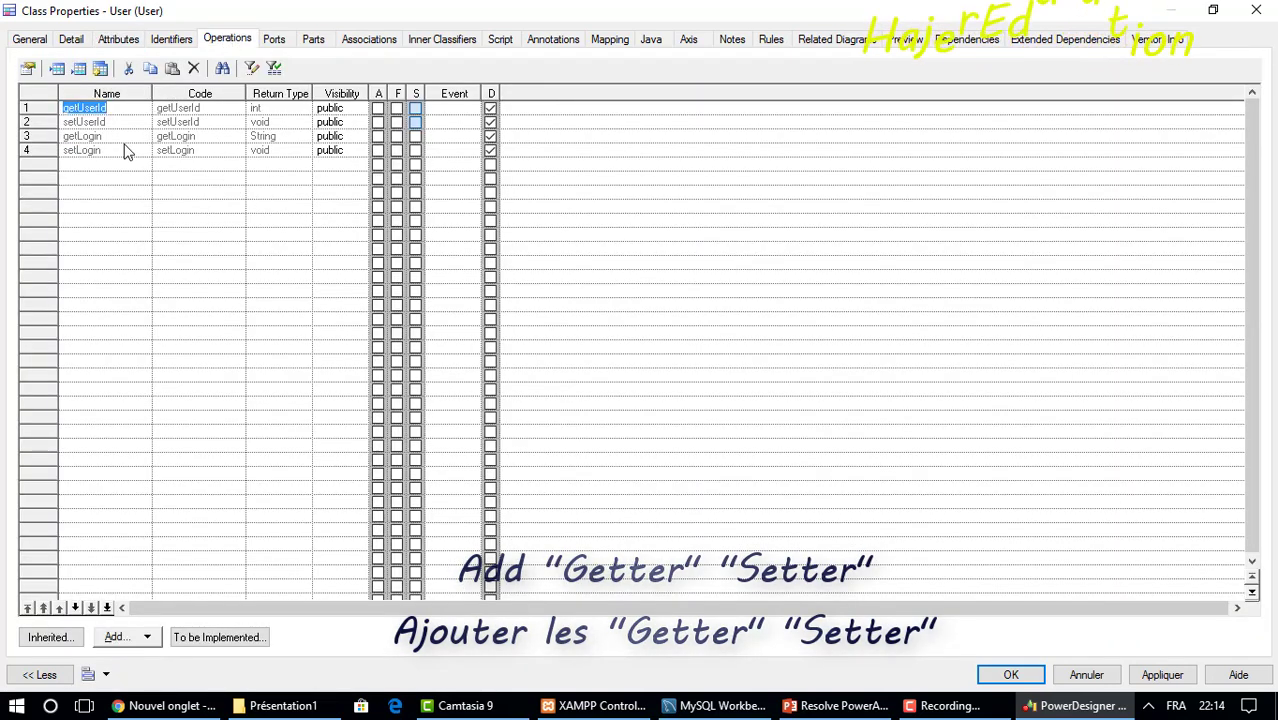
# Generate Password's getter and setter, review all six operations, and restore the window.
pyautogui.click(120, 40)
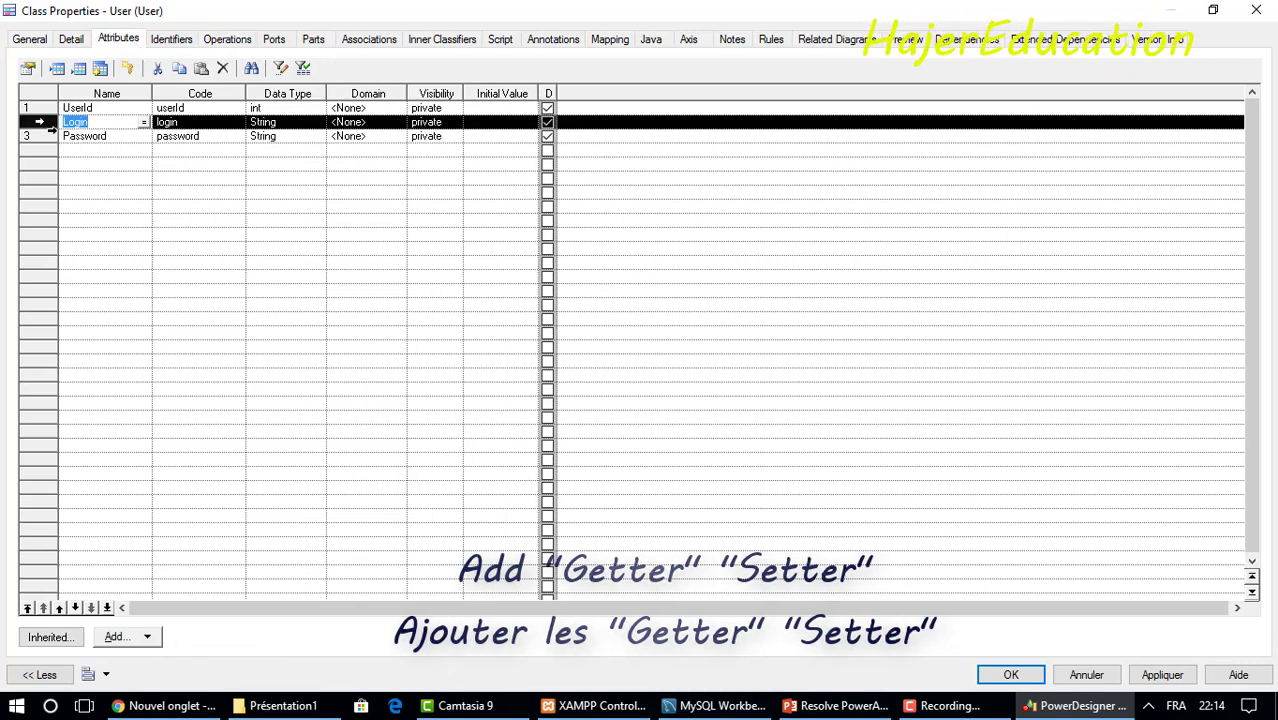
pyautogui.click(40, 136)
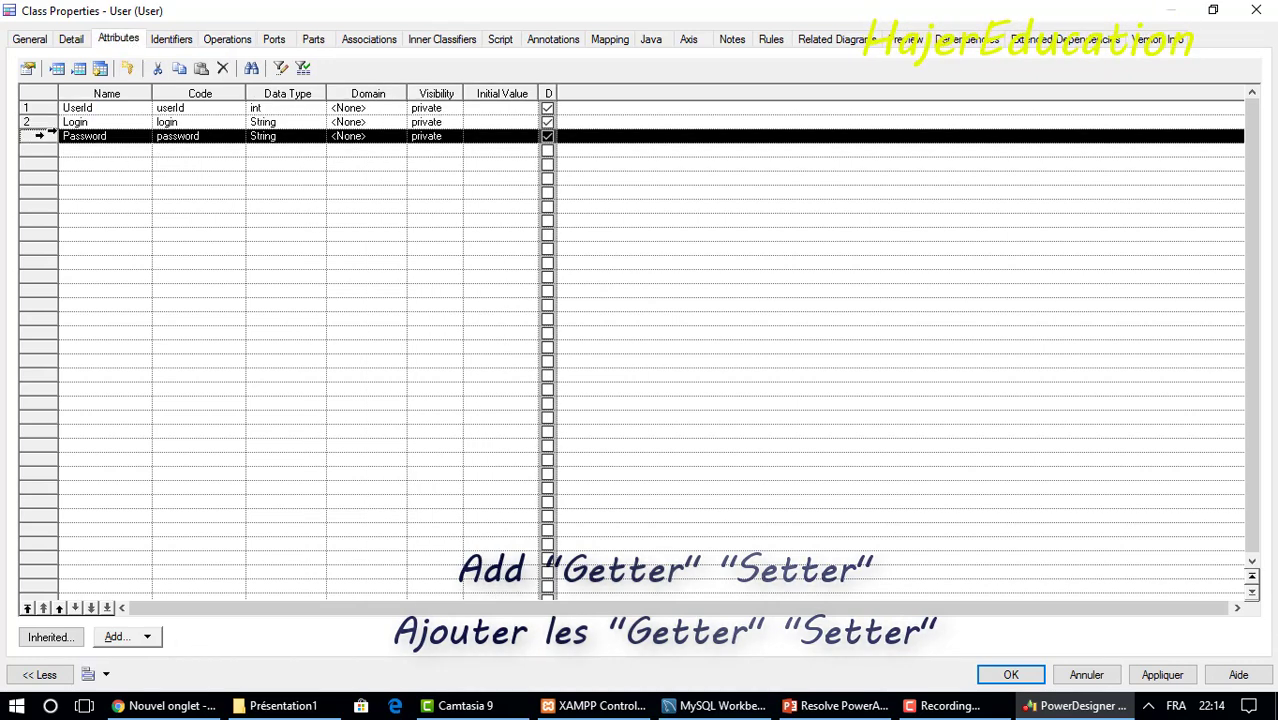
pyautogui.click(149, 637)
pyautogui.click(165, 662)
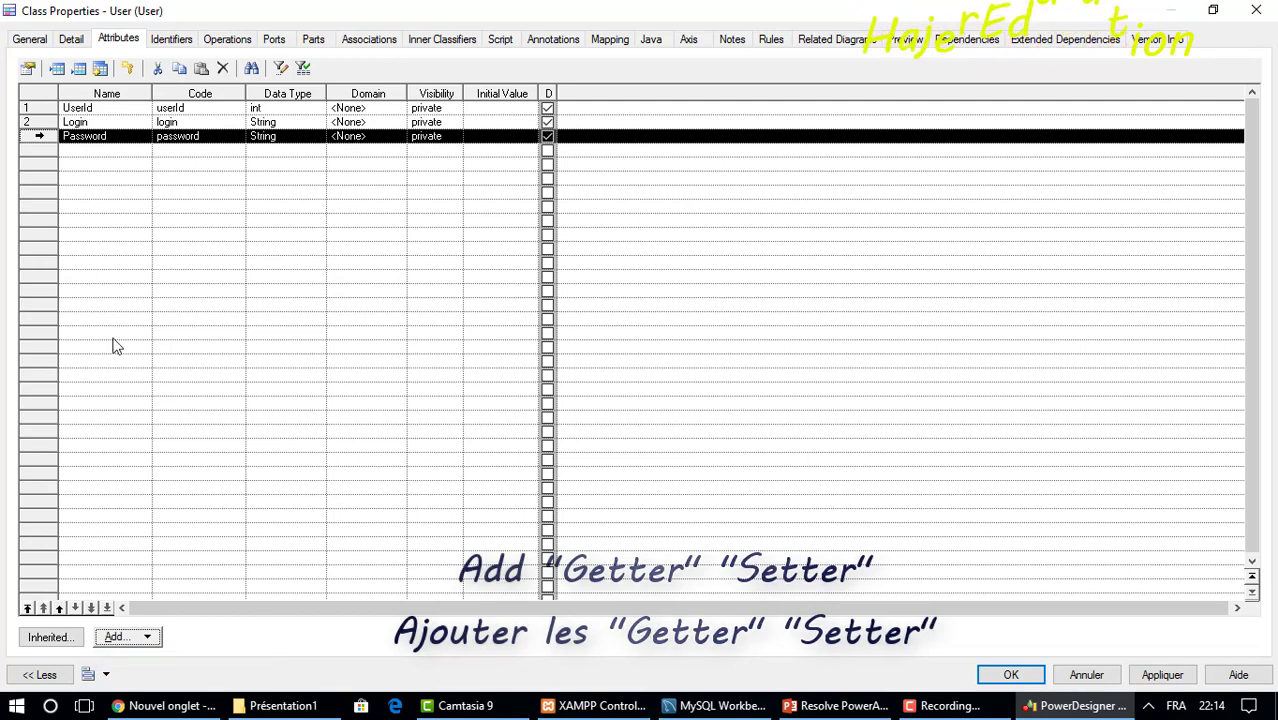
pyautogui.click(227, 41)
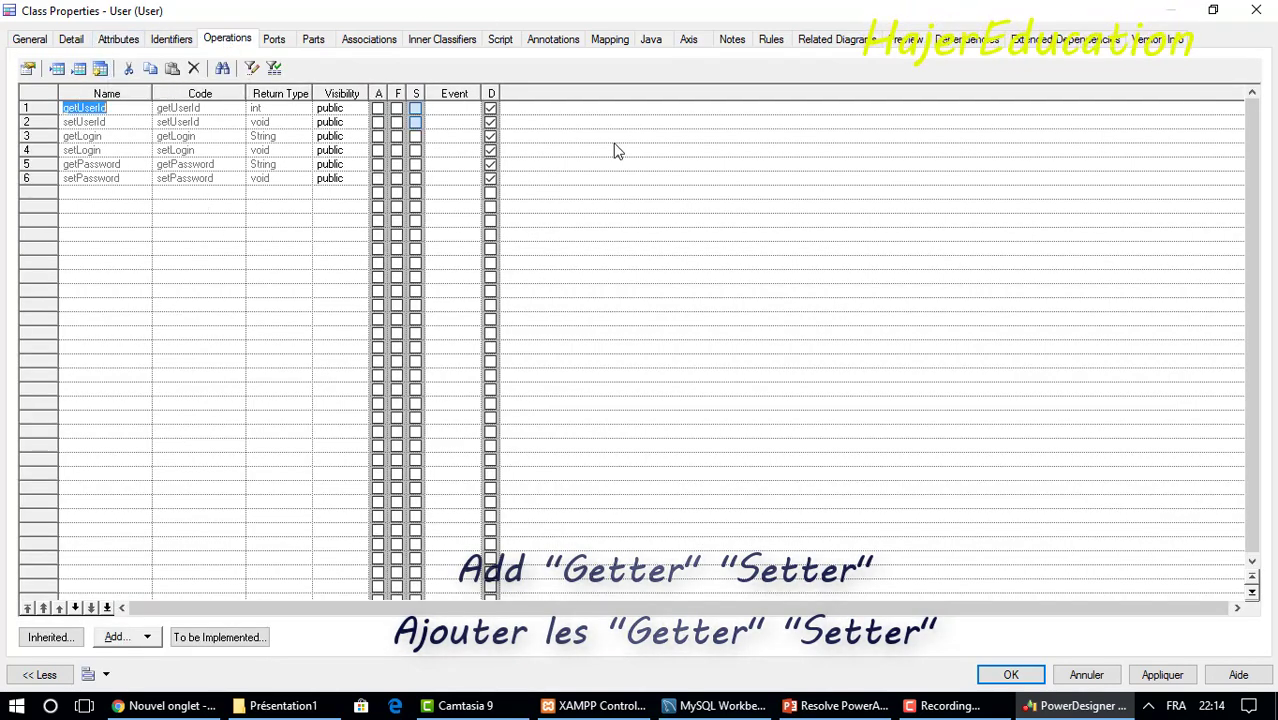
pyautogui.click(1211, 9)
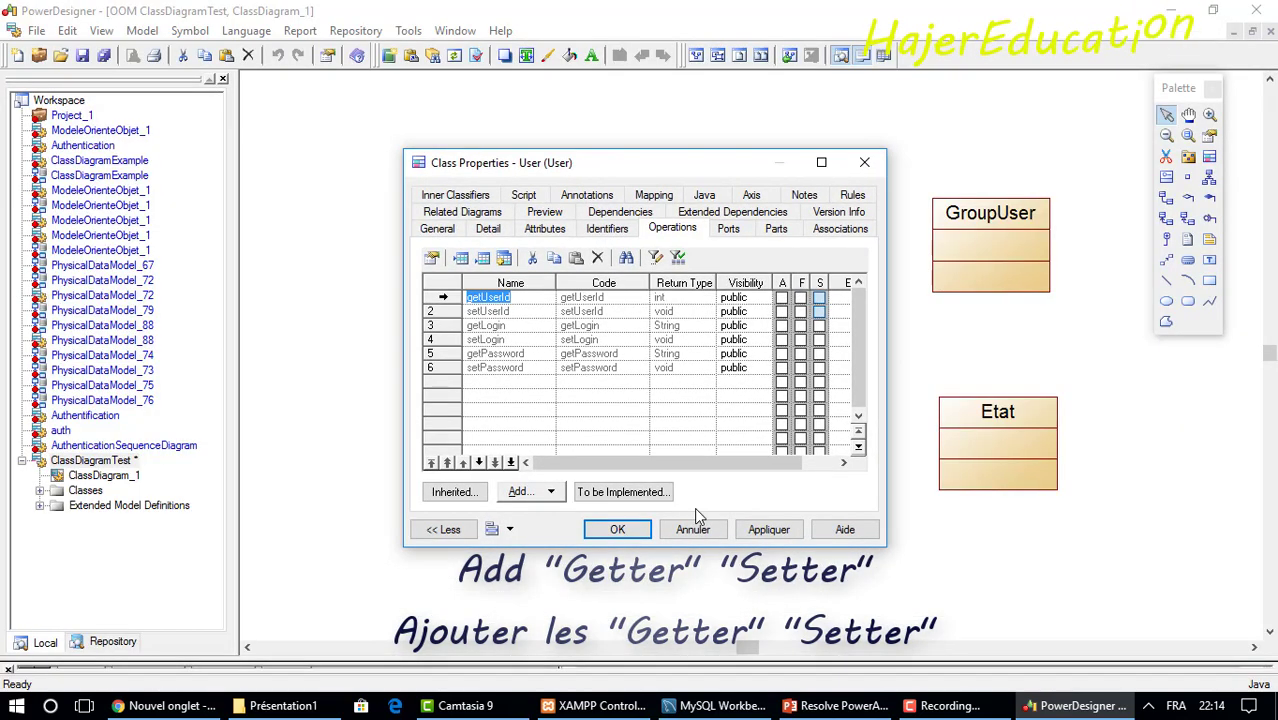
# Close User's properties and shift its box slightly right on the diagram.
pyautogui.click(617, 530)
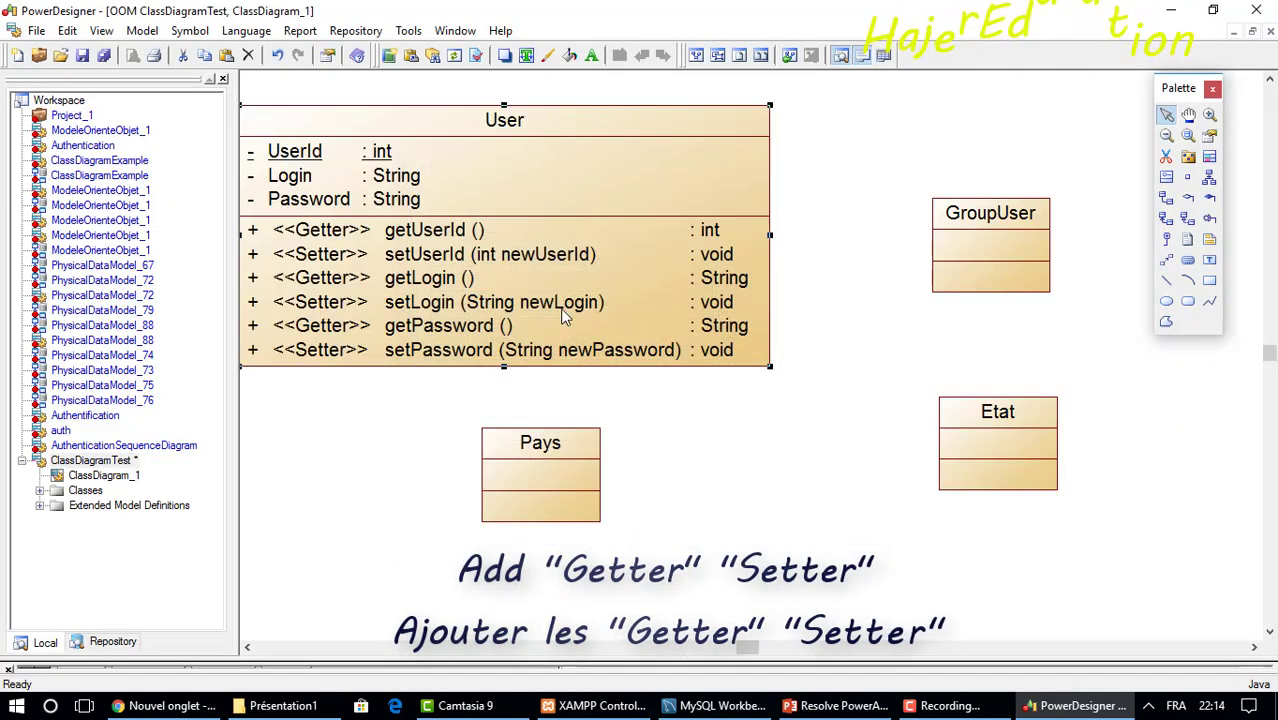
pyautogui.moveTo(481, 133); pyautogui.dragTo(551, 137)
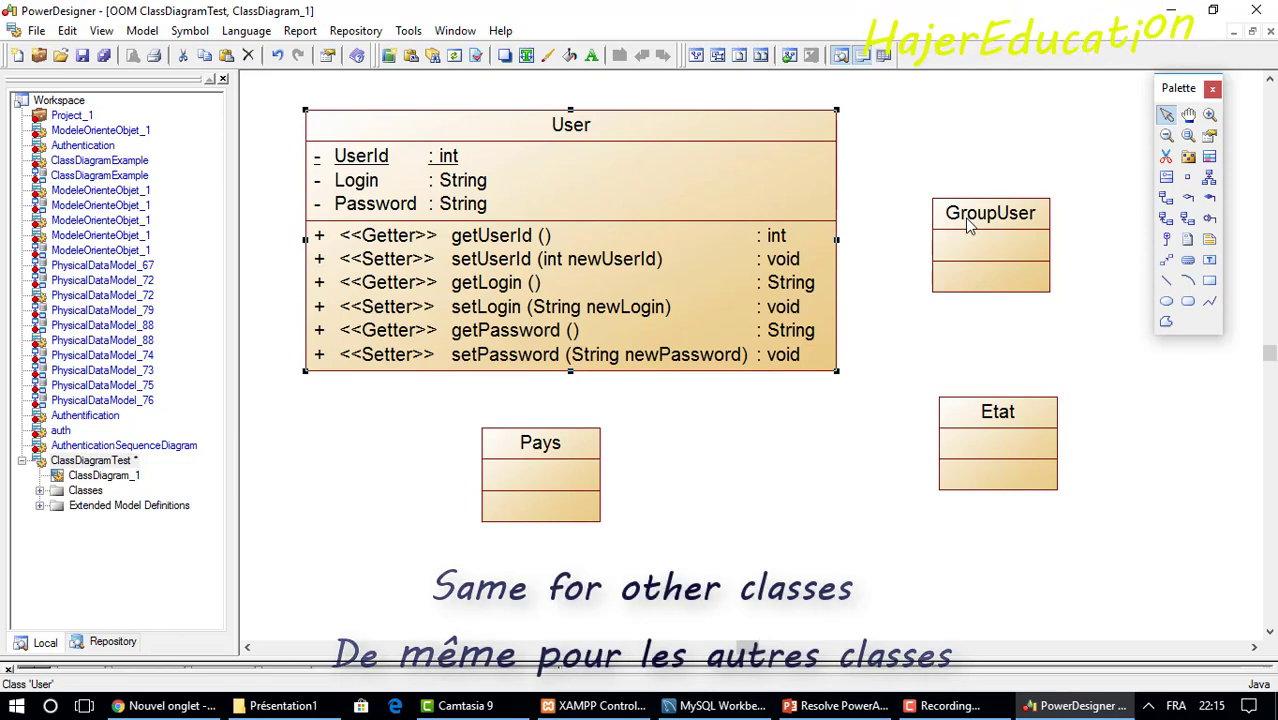
pyautogui.press('F6')
pyautogui.press('F7')
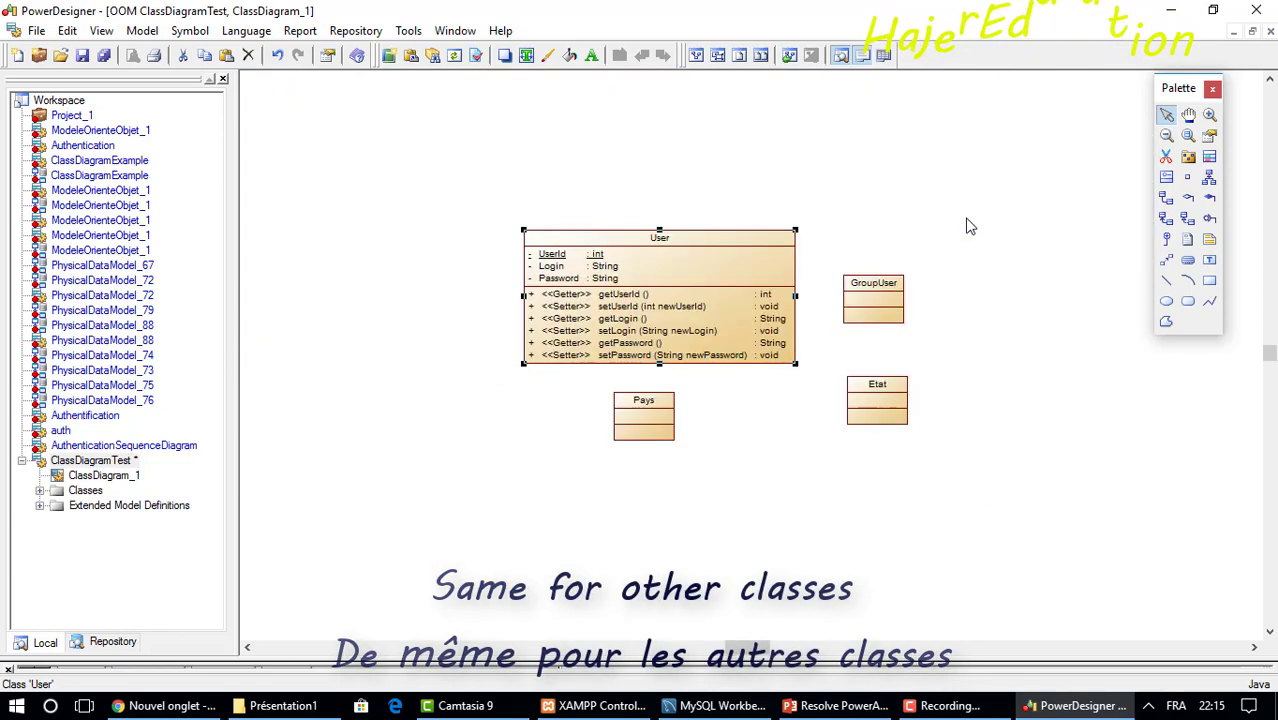
# Add a GroupId attribute to the GroupUser class.
pyautogui.doubleClick(880, 311)
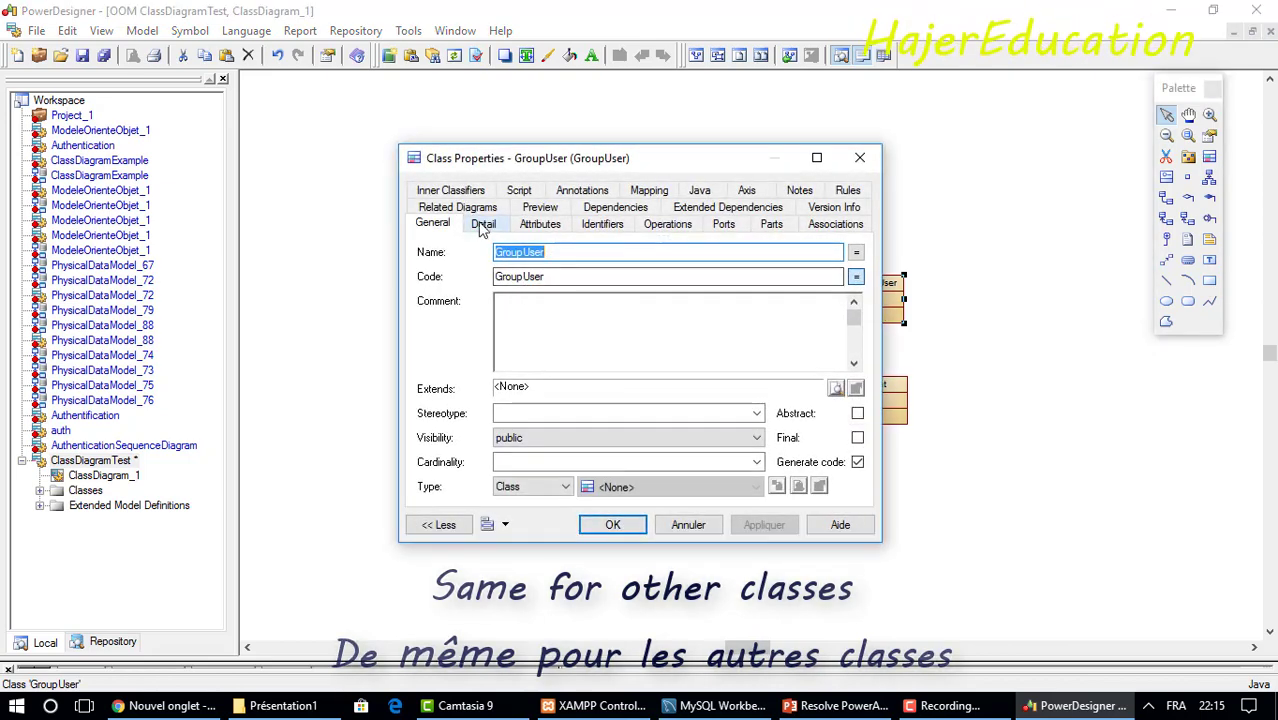
pyautogui.click(535, 225)
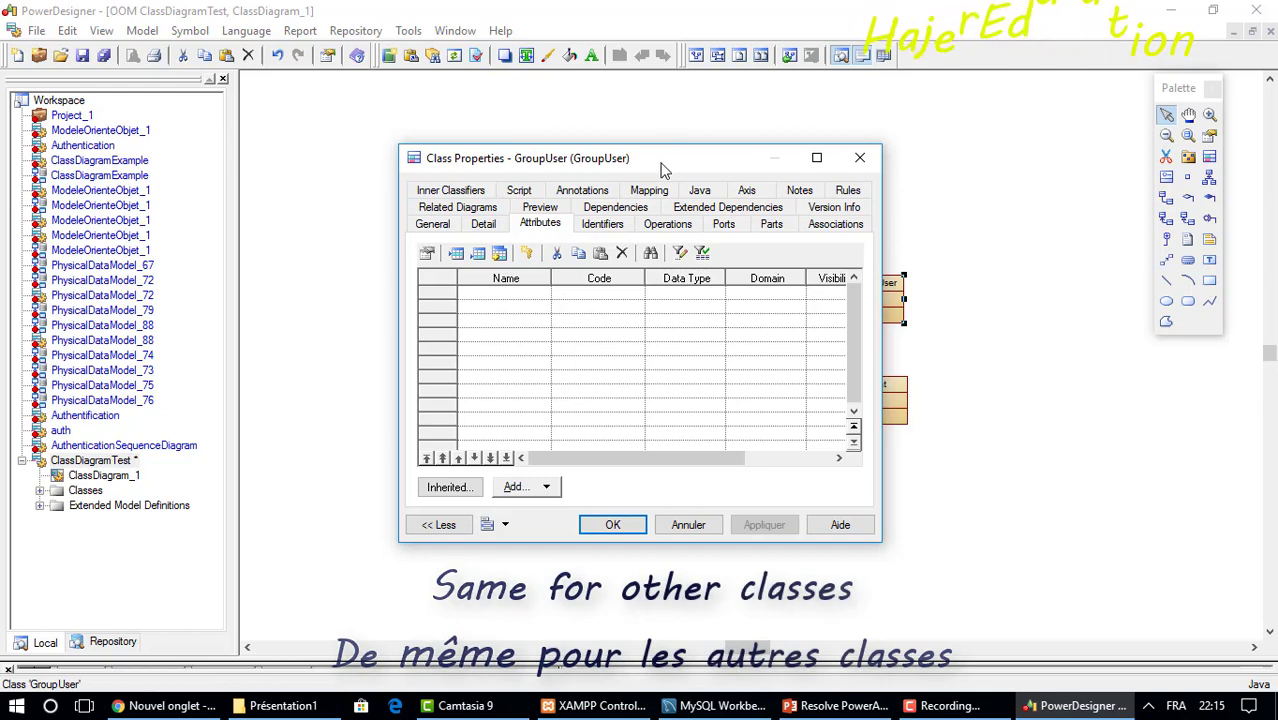
pyautogui.moveTo(671, 152); pyautogui.dragTo(676, 104)
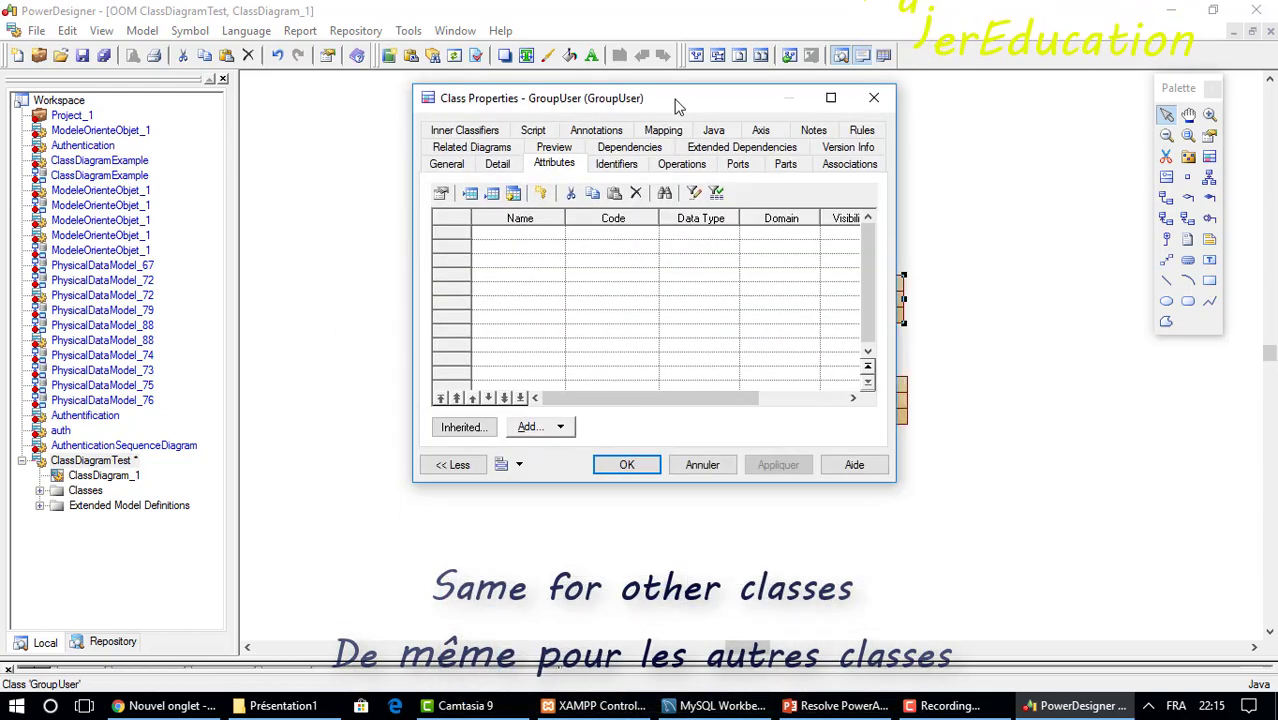
pyautogui.click(457, 230)
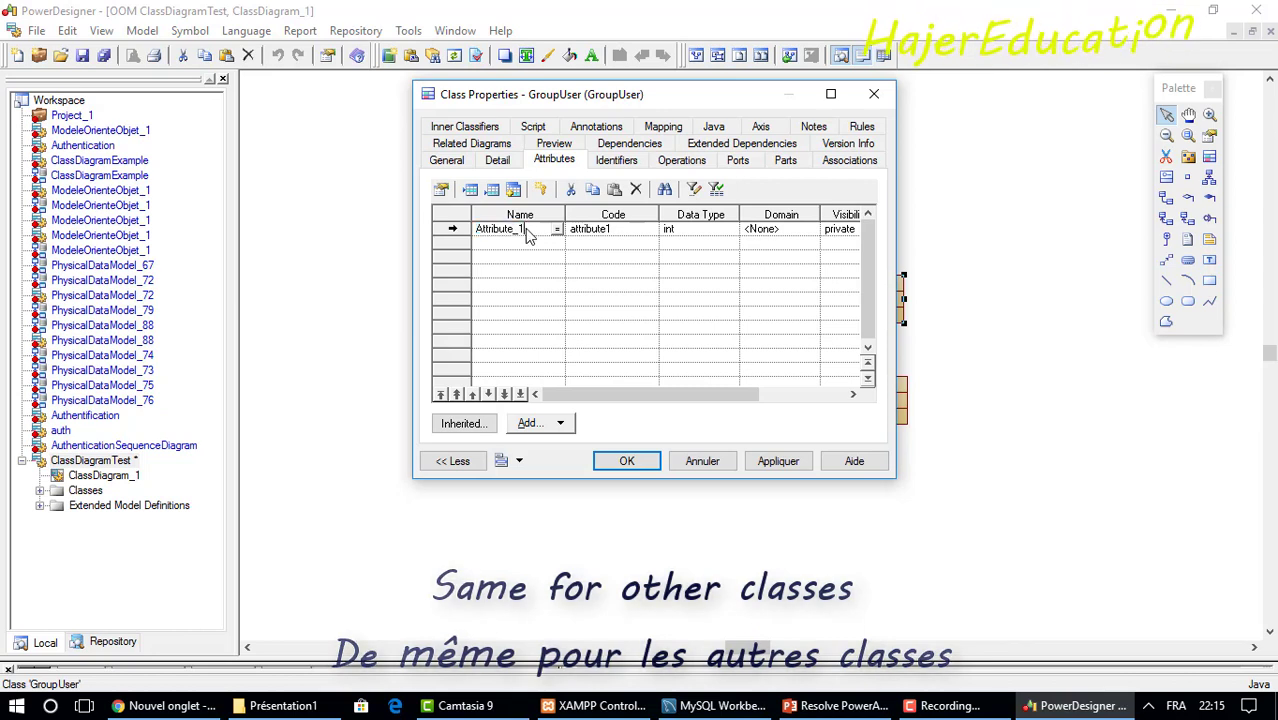
pyautogui.press('BackSpace')
pyautogui.press('BackSpace')
pyautogui.press('BackSpace')
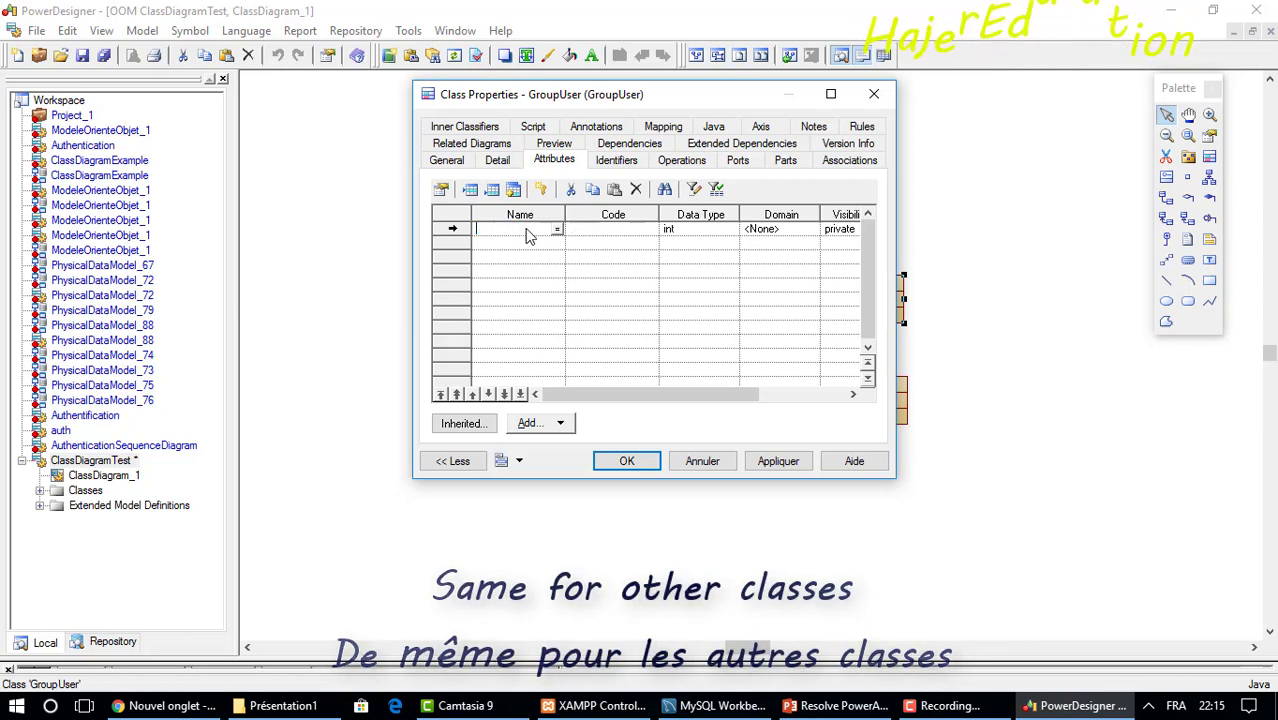
pyautogui.write('Gr')
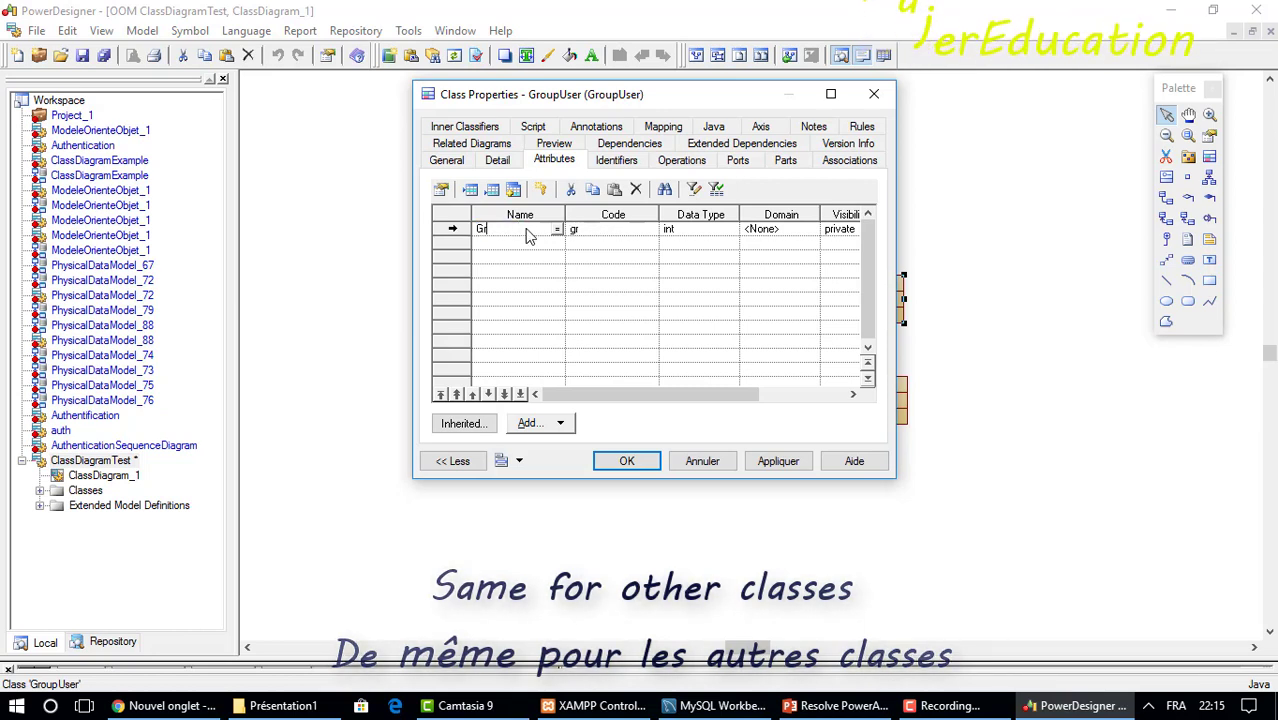
pyautogui.write('oupId')
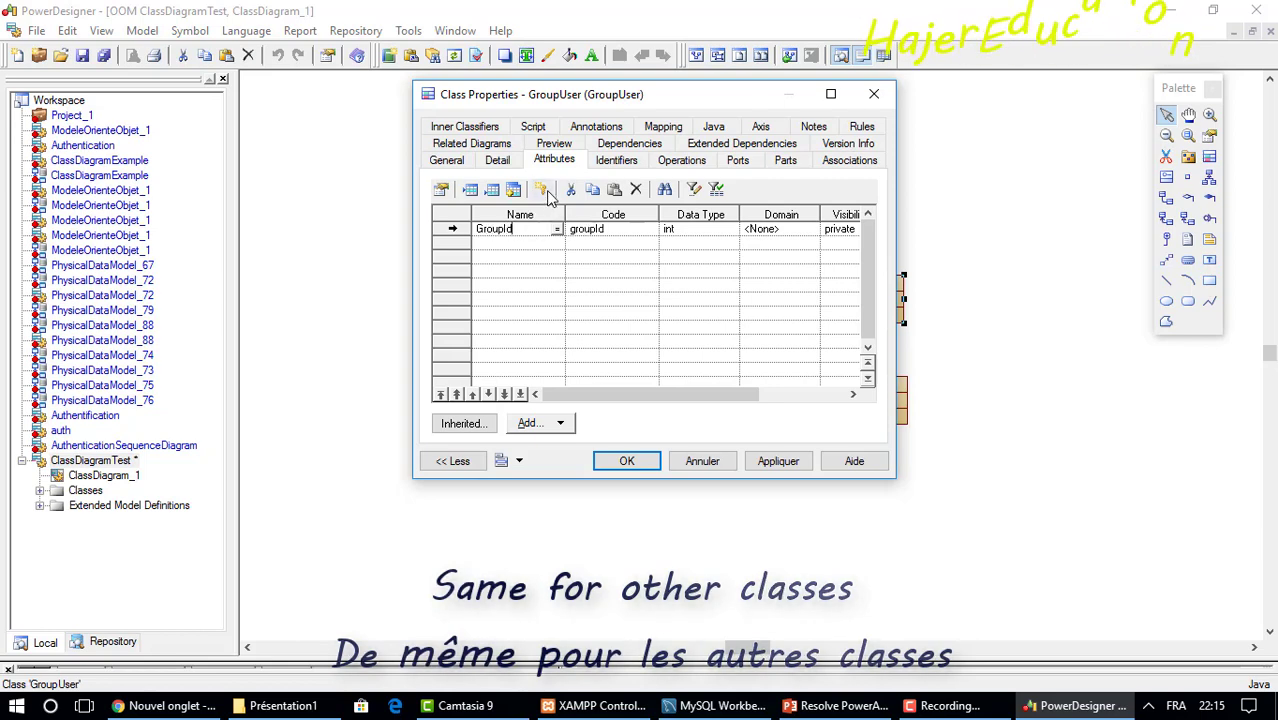
# Create IdGroup as GroupUser's primary identifier.
pyautogui.click(541, 190)
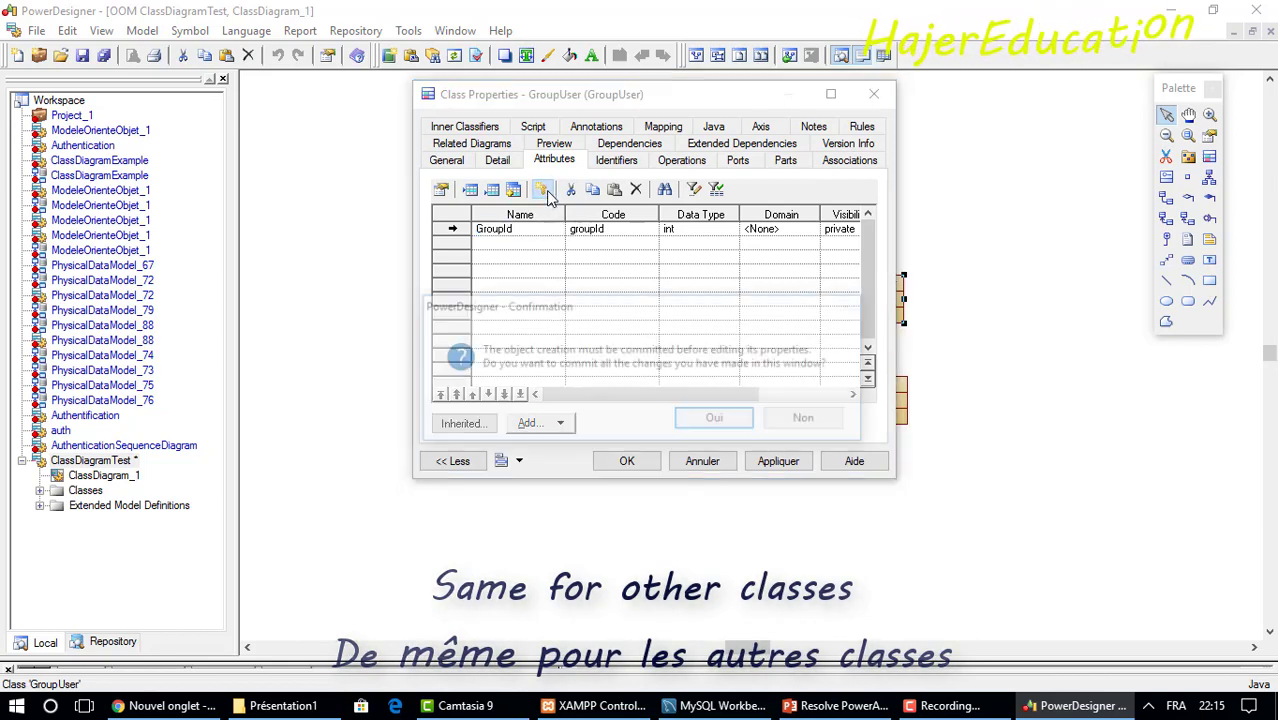
pyautogui.click(703, 424)
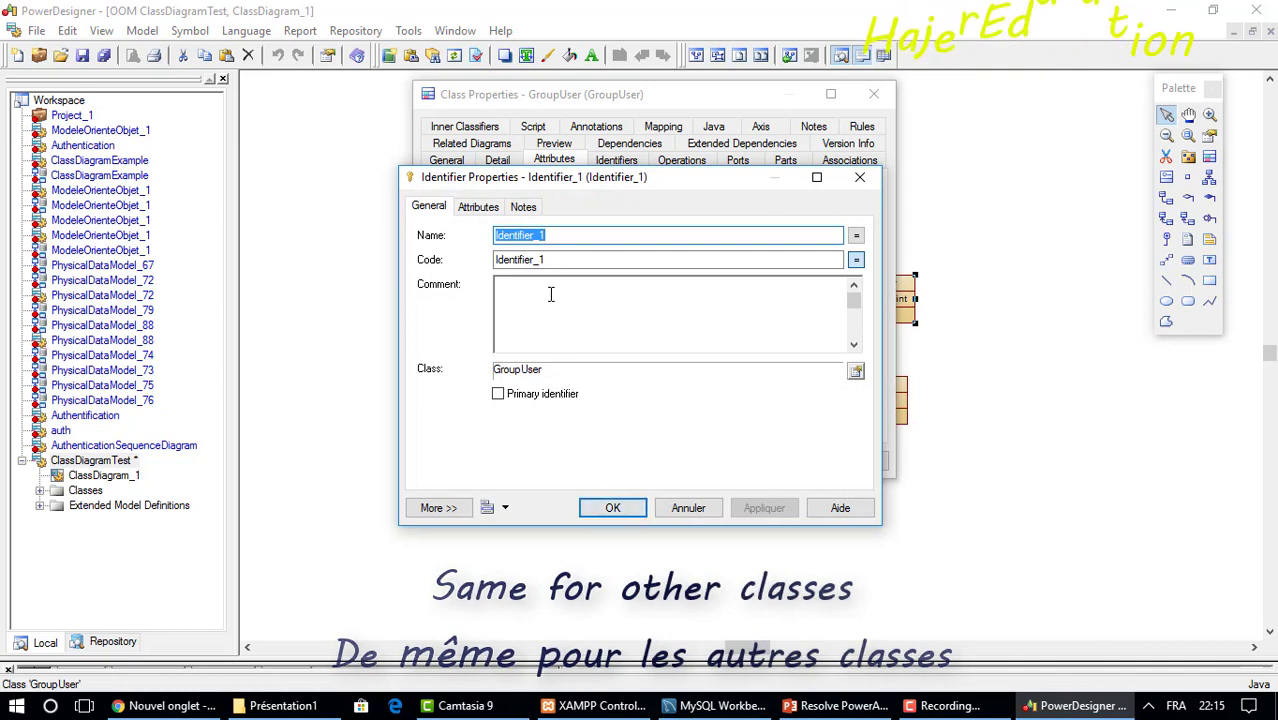
pyautogui.write('Id')
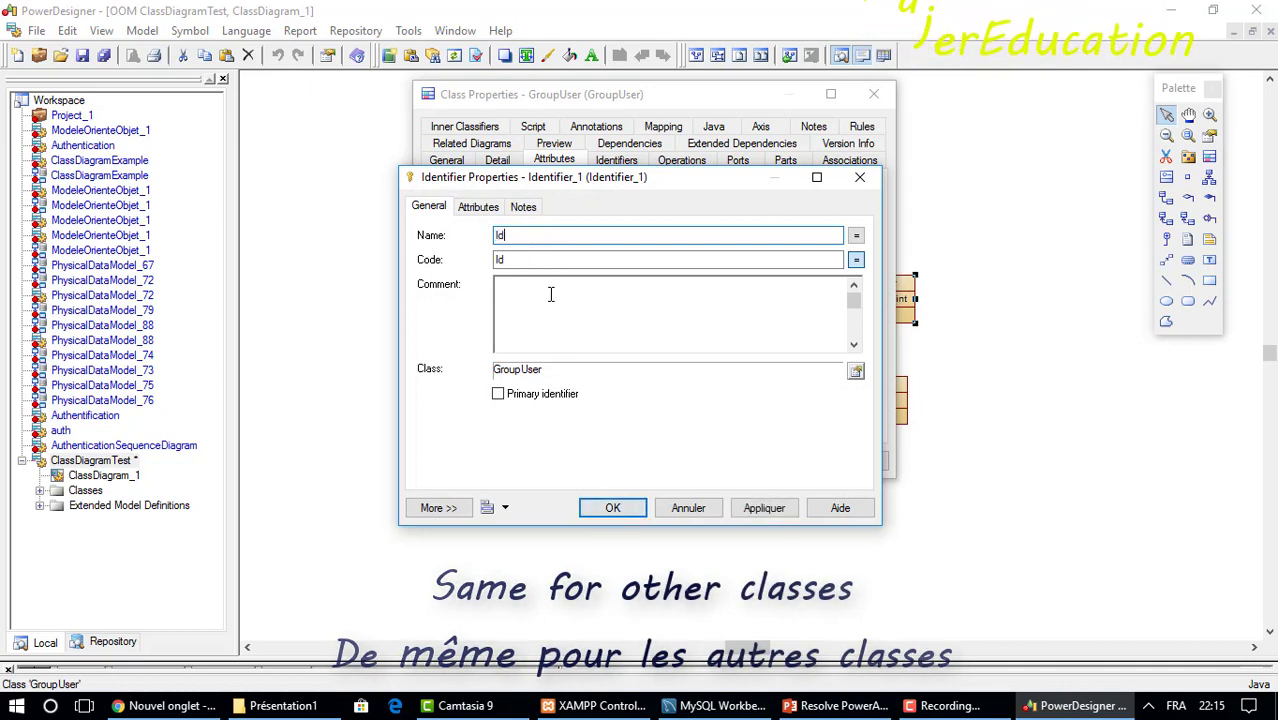
pyautogui.write('Group')
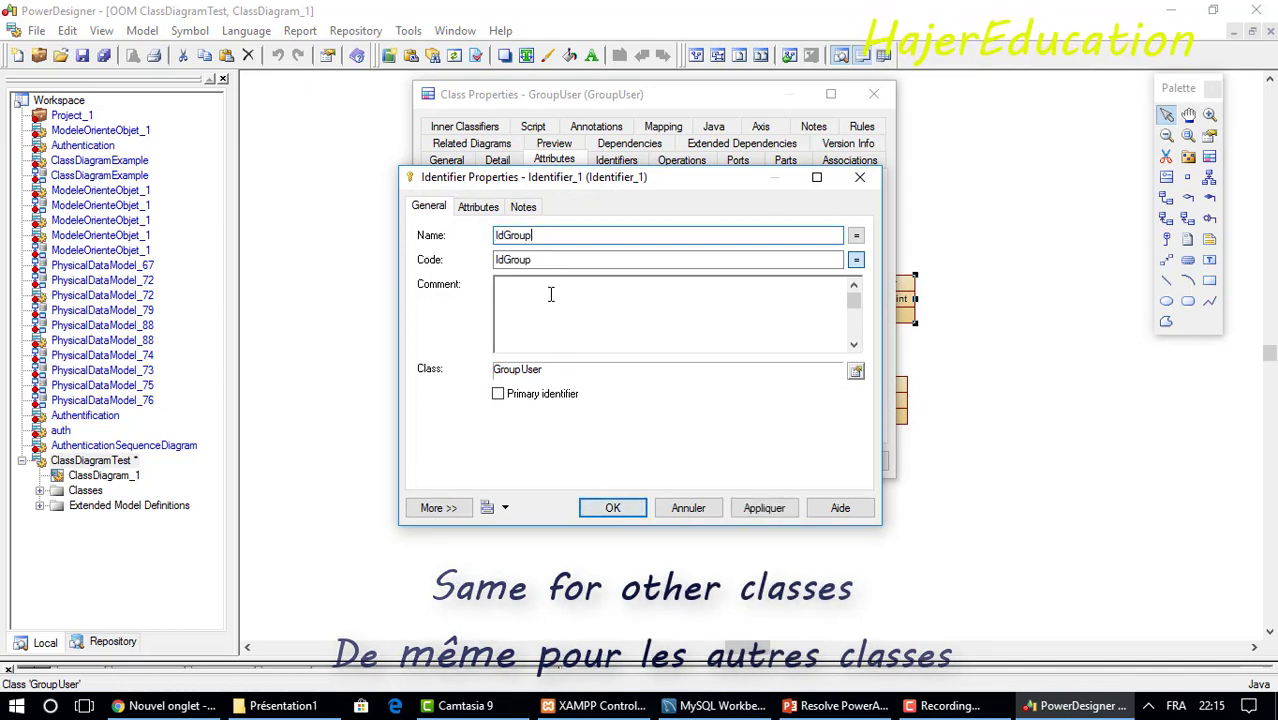
pyautogui.click(498, 394)
pyautogui.click(603, 507)
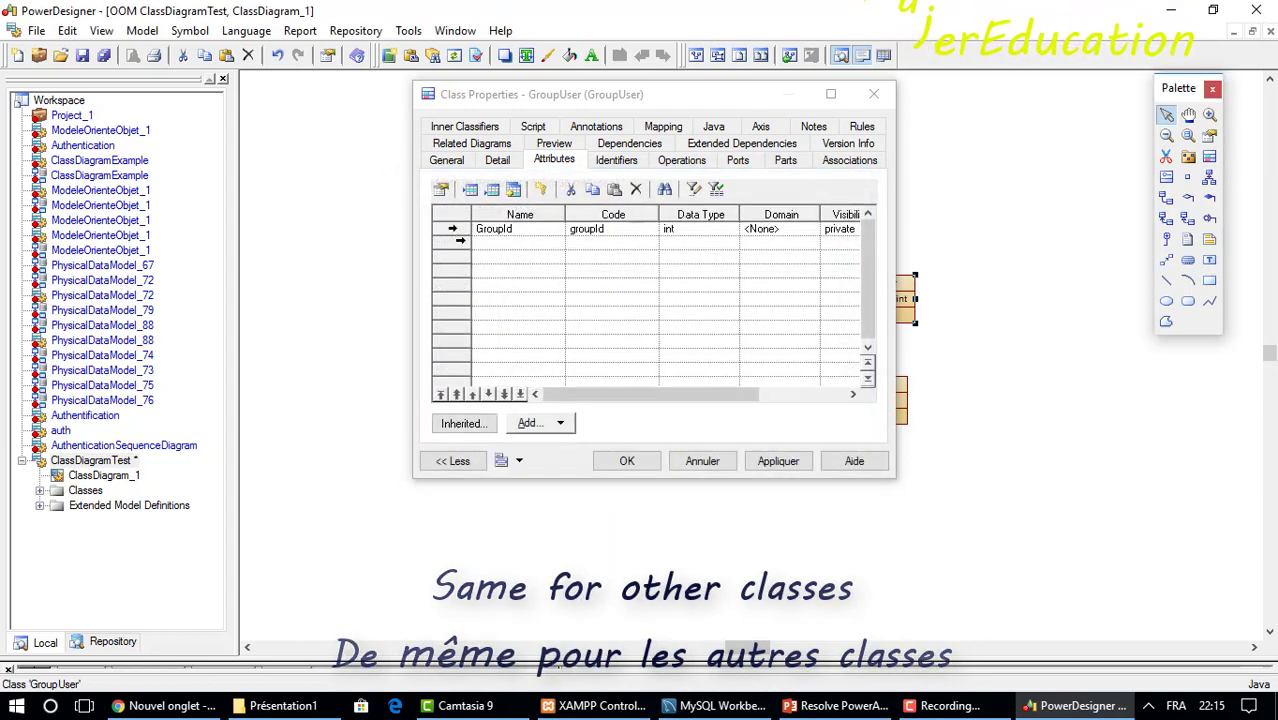
# Add a Name attribute of type String to GroupUser.
pyautogui.click(521, 244)
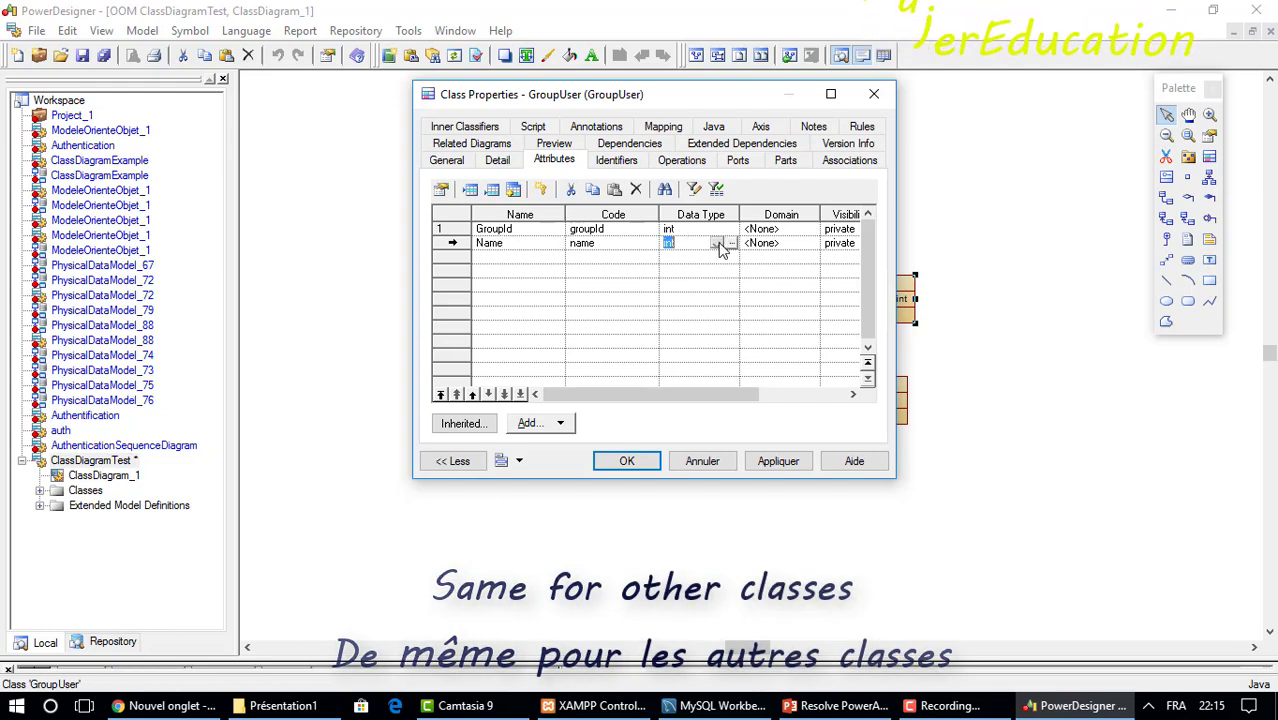
pyautogui.click(718, 245)
pyautogui.moveTo(735, 335); pyautogui.dragTo(737, 420)
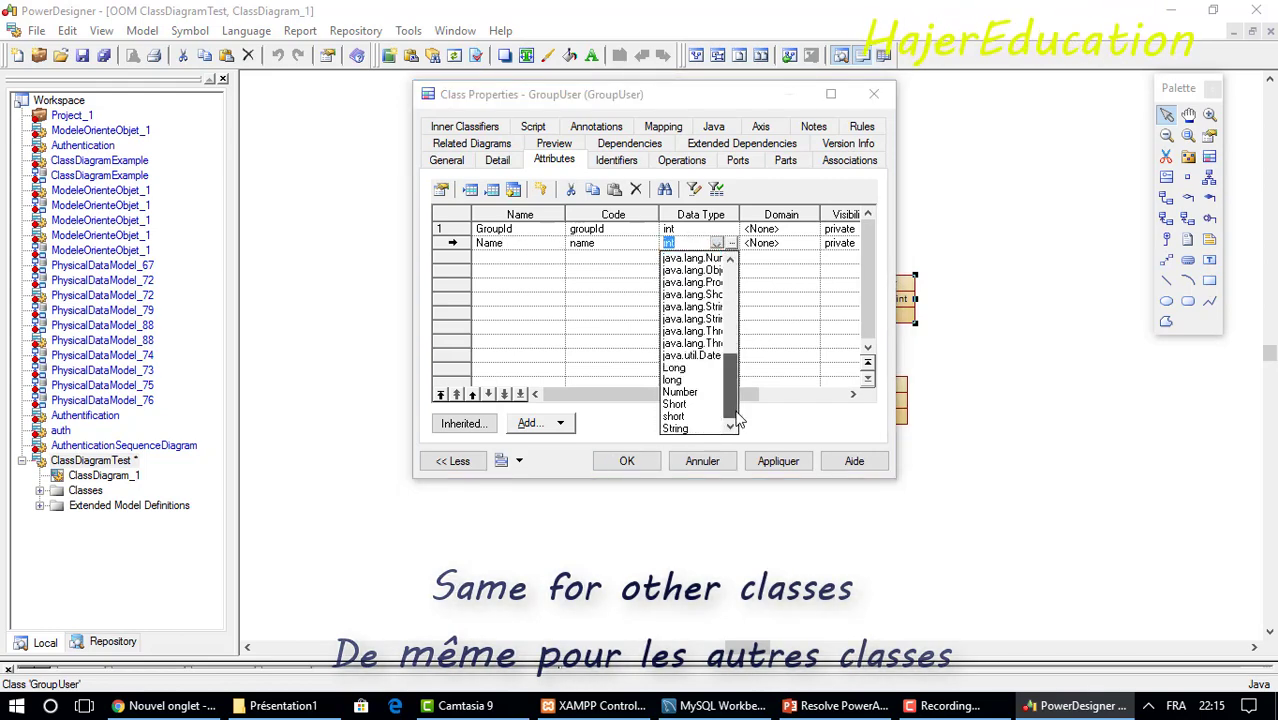
pyautogui.click(676, 429)
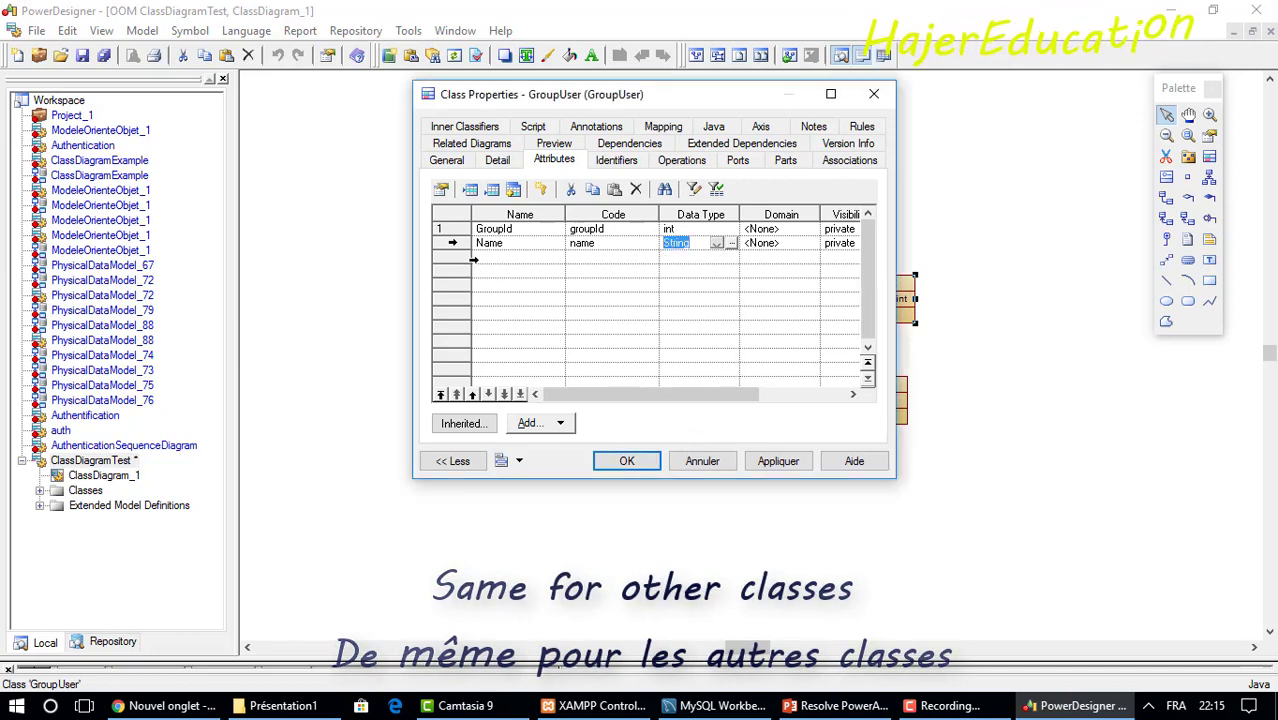
# Add a Description attribute of type String and close GroupUser's properties.
pyautogui.click(473, 257)
pyautogui.write('D')
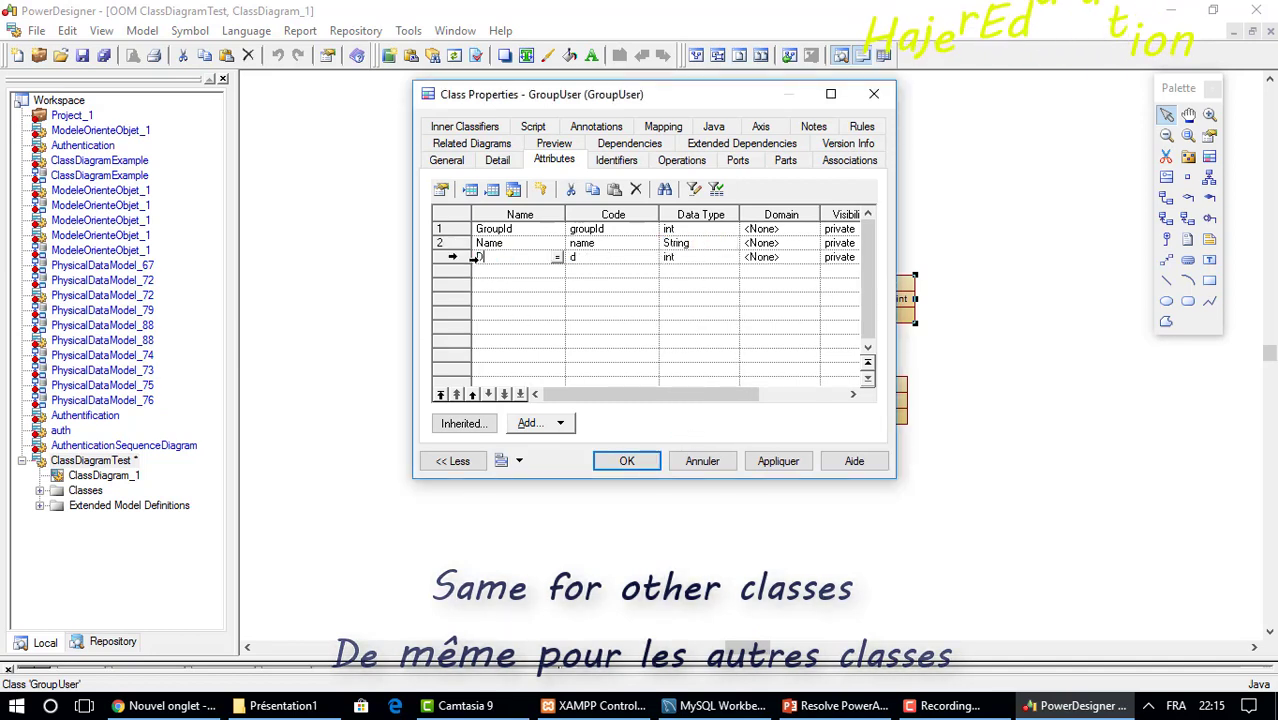
pyautogui.write('escrip')
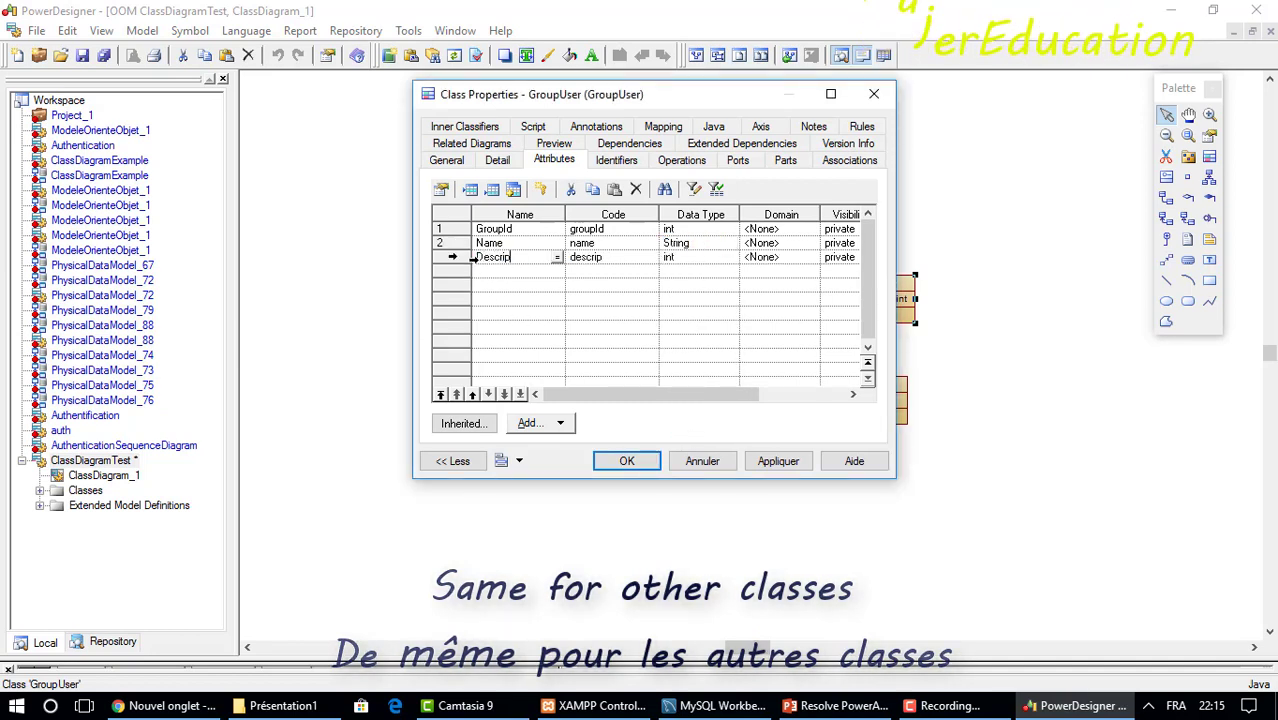
pyautogui.write('tion')
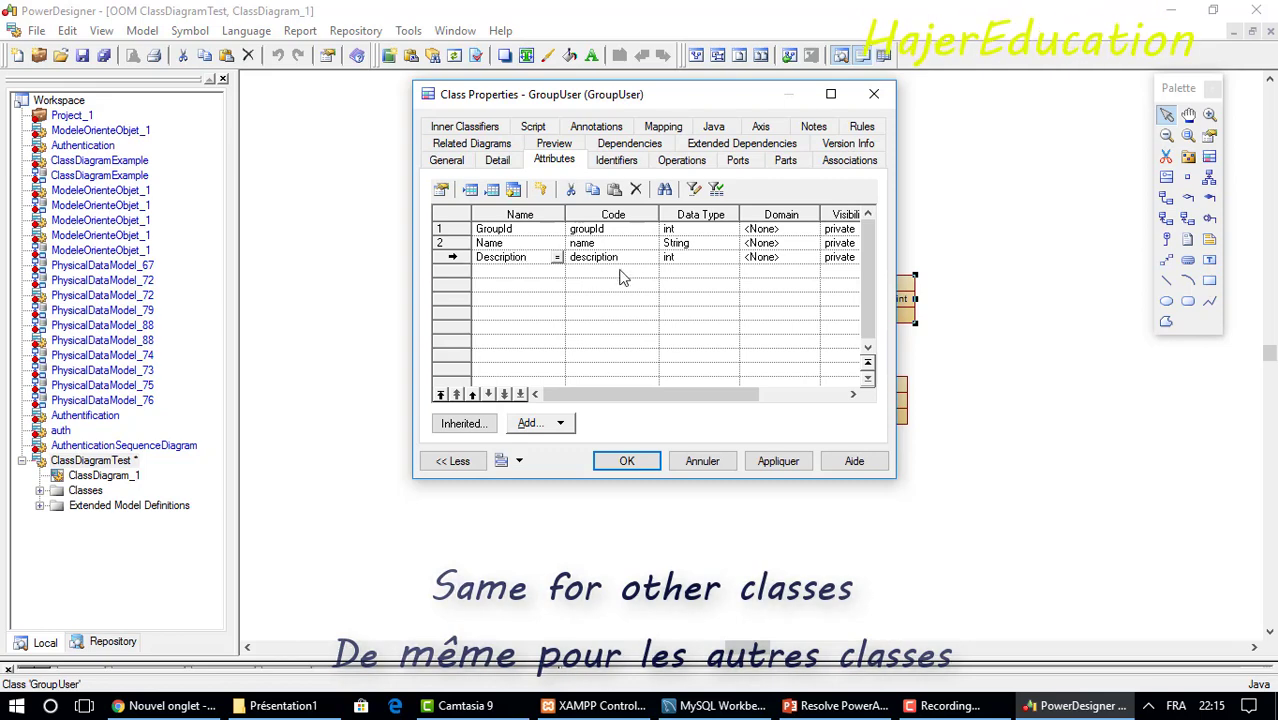
pyautogui.click(670, 259)
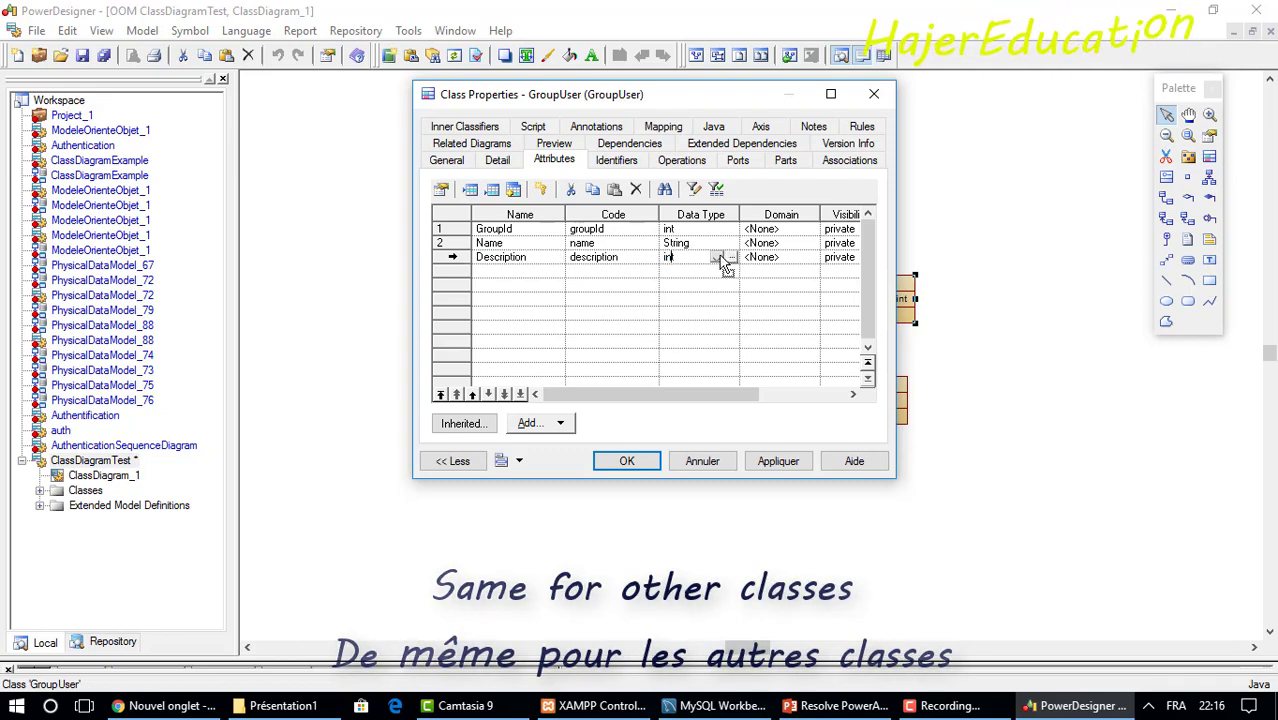
pyautogui.click(717, 257)
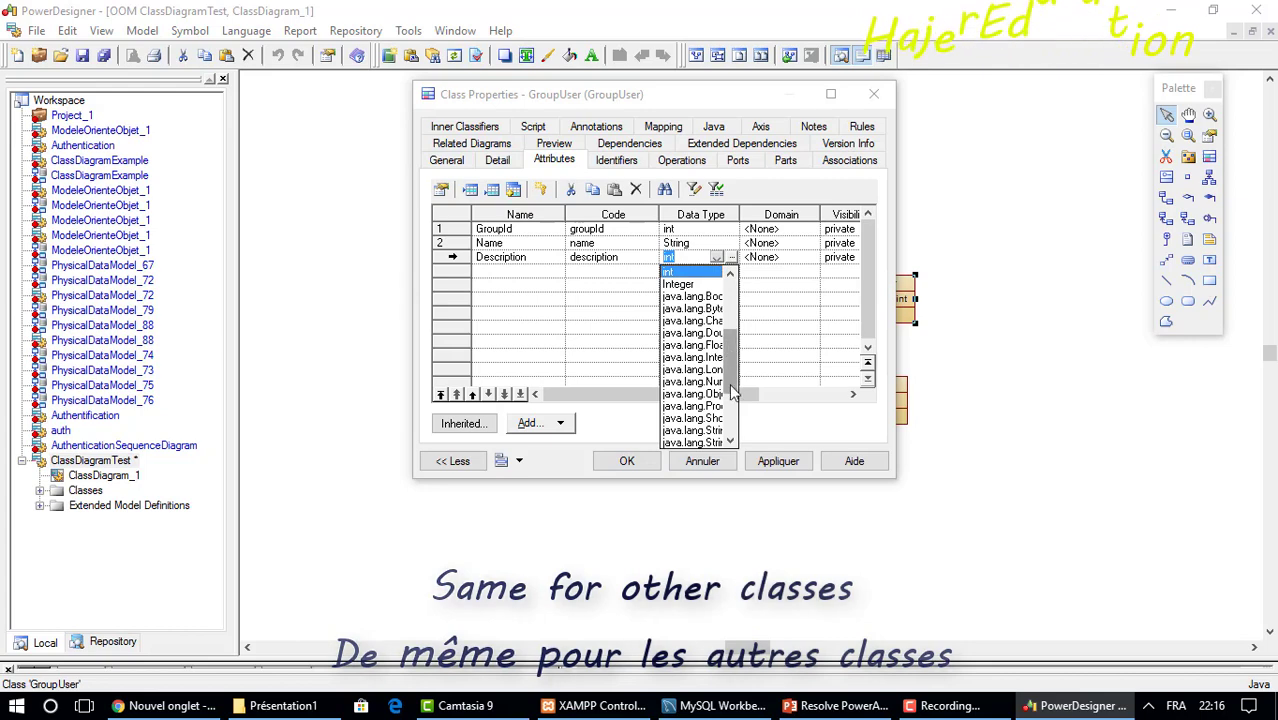
pyautogui.scroll(-3, 697, 440)
pyautogui.click(675, 442)
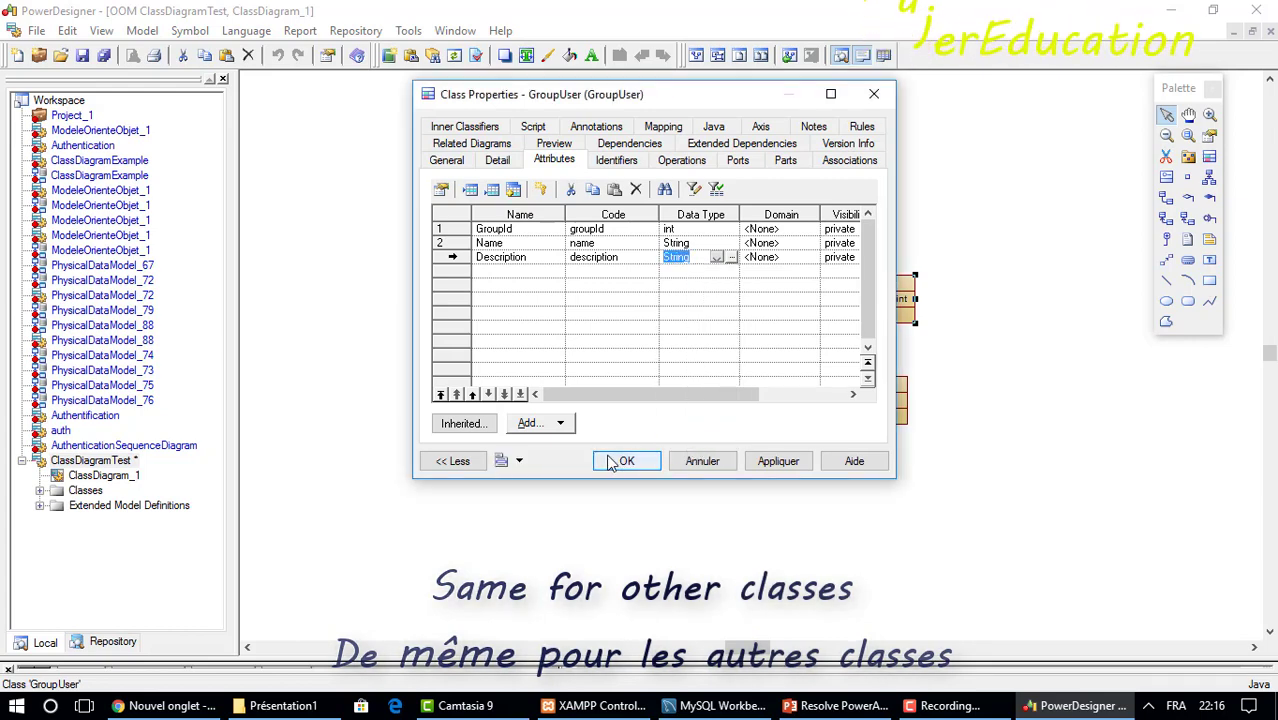
pyautogui.click(626, 461)
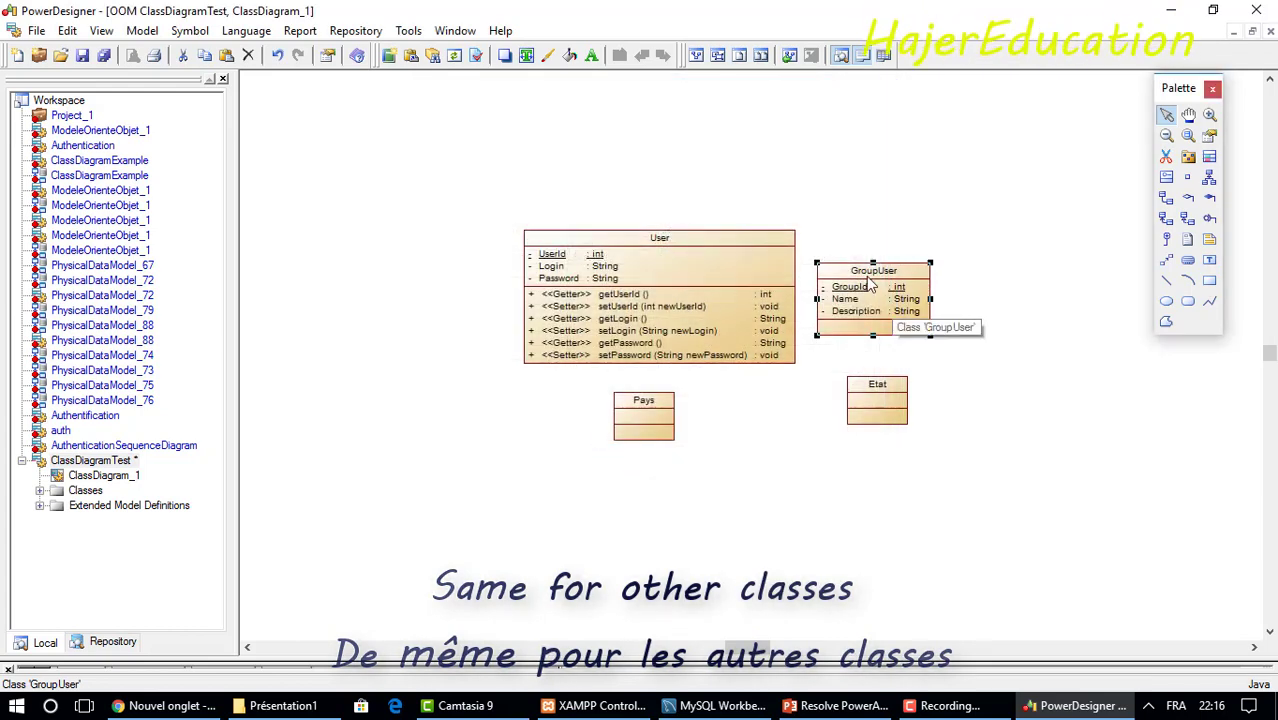
# Move GroupUser up-right and User up-left, then open GroupUser's attribute list.
pyautogui.moveTo(874, 290); pyautogui.dragTo(949, 238)
pyautogui.moveTo(719, 256); pyautogui.dragTo(598, 202)
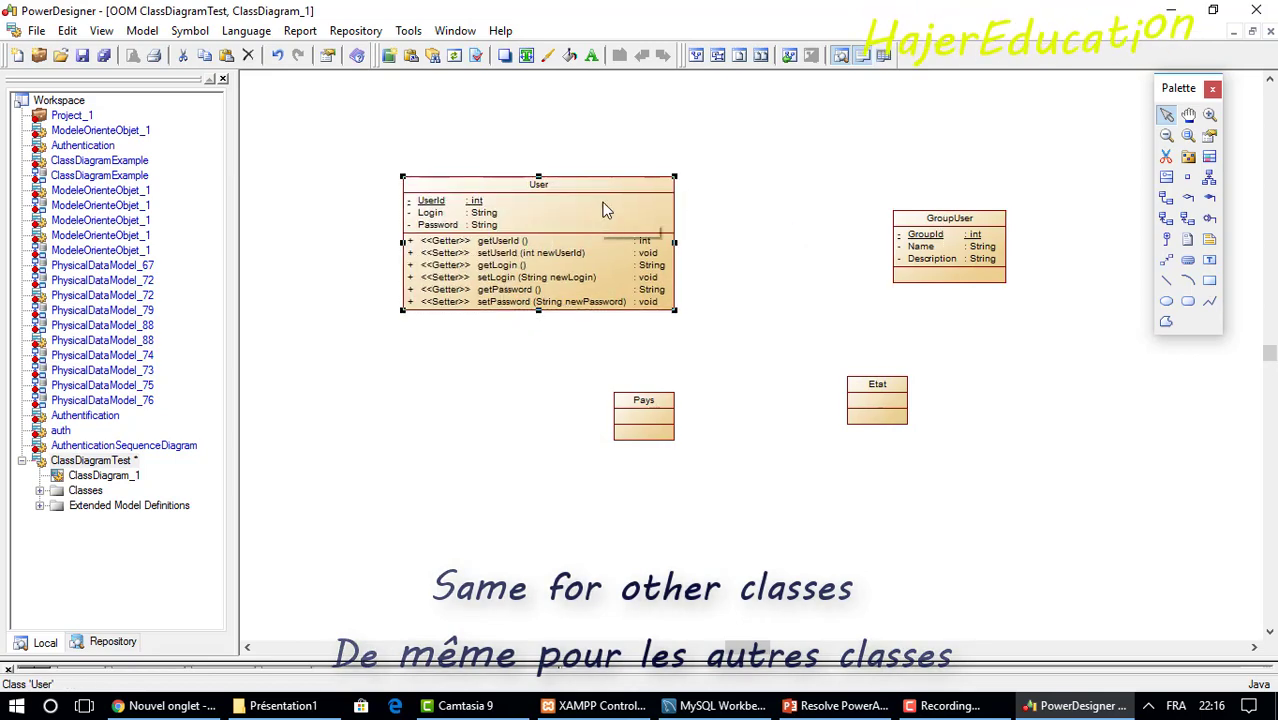
pyautogui.doubleClick(949, 244)
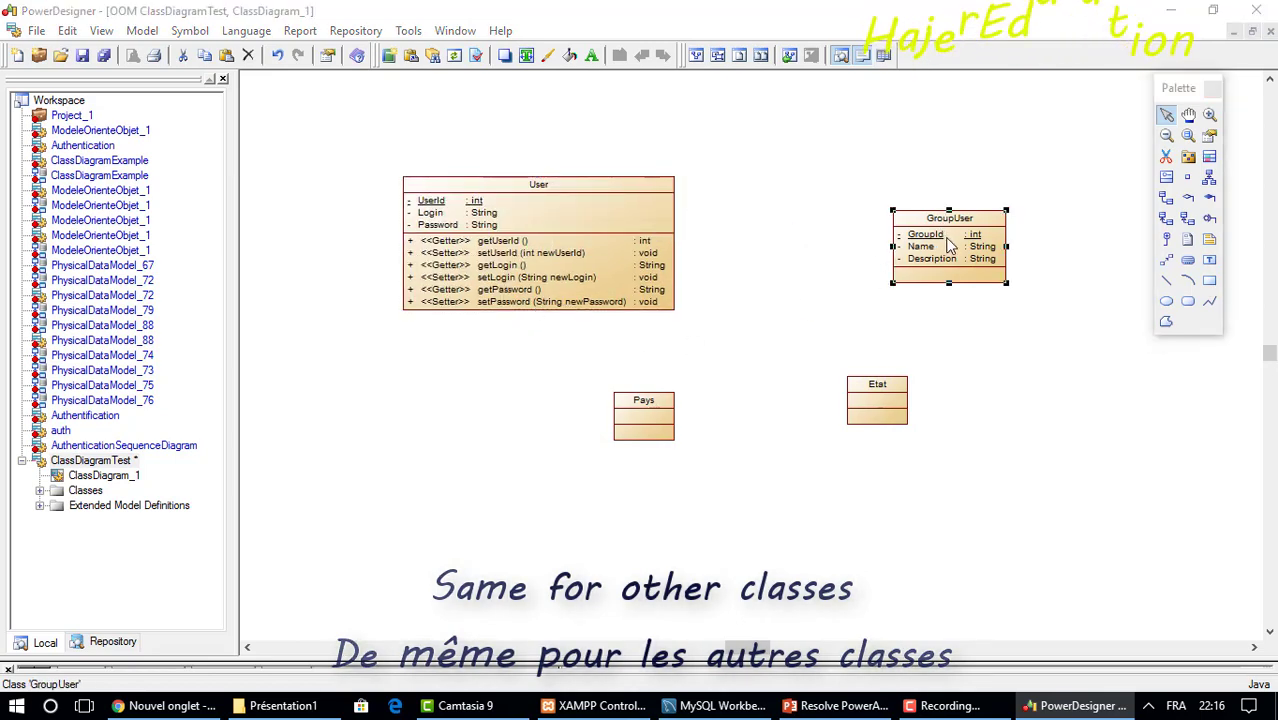
pyautogui.click(664, 224)
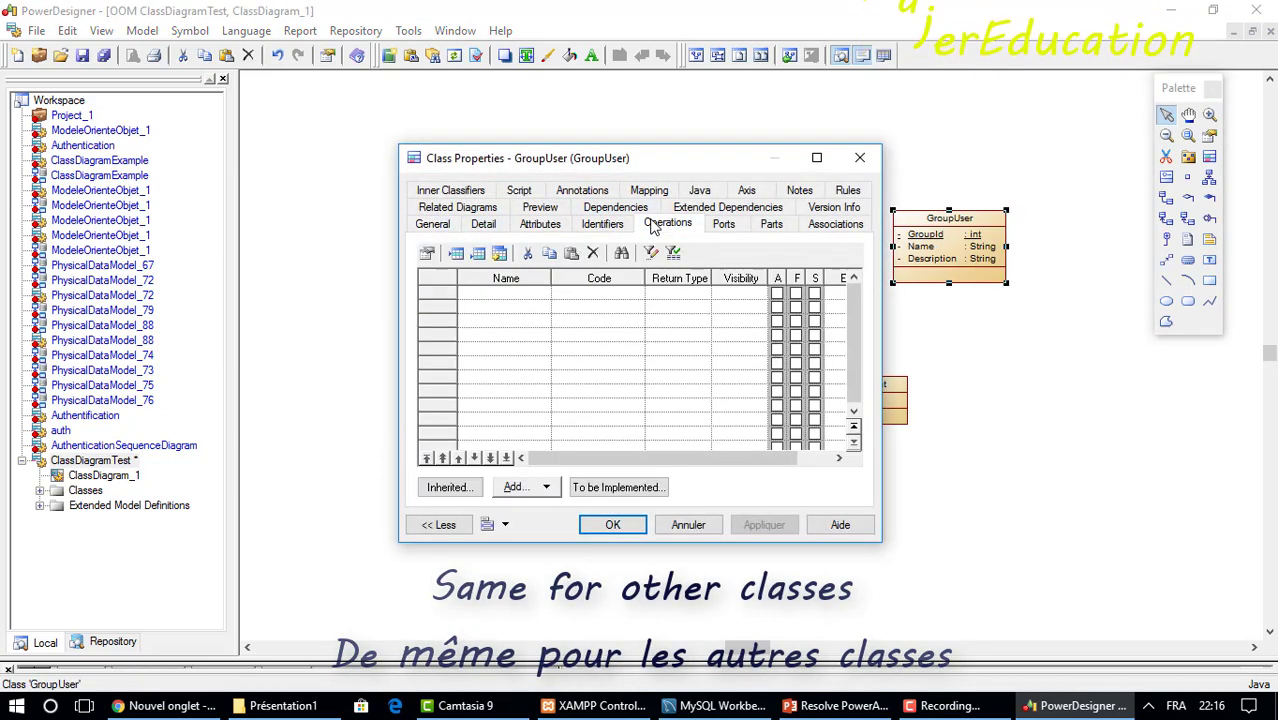
pyautogui.click(484, 225)
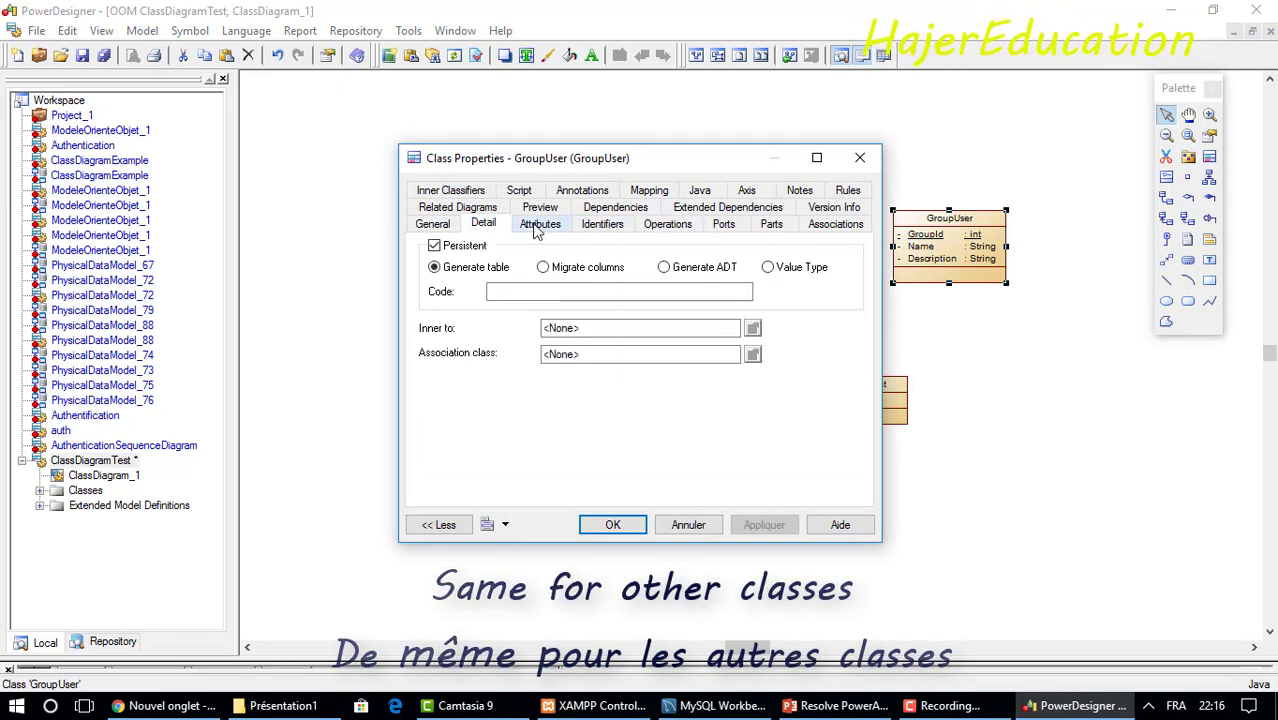
pyautogui.click(539, 225)
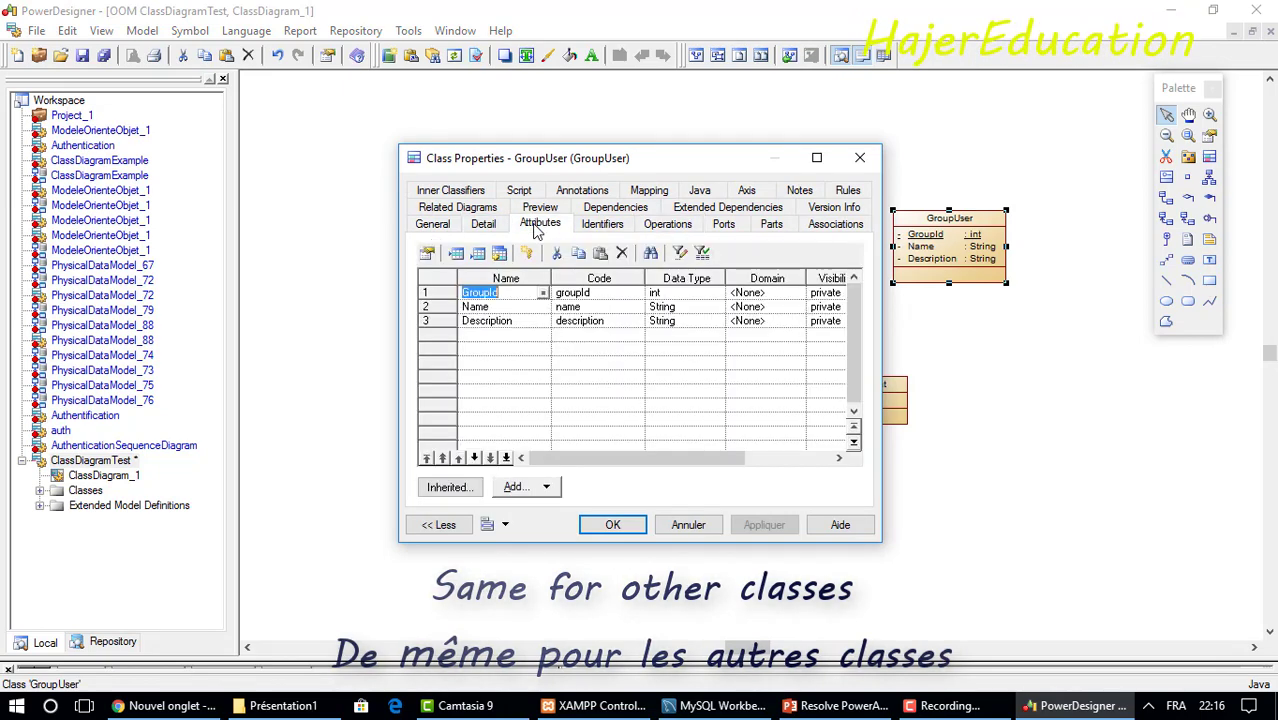
# Generate getter and setter operations for GroupUser's GroupId, Name and Description attributes.
pyautogui.click(520, 487)
pyautogui.click(541, 521)
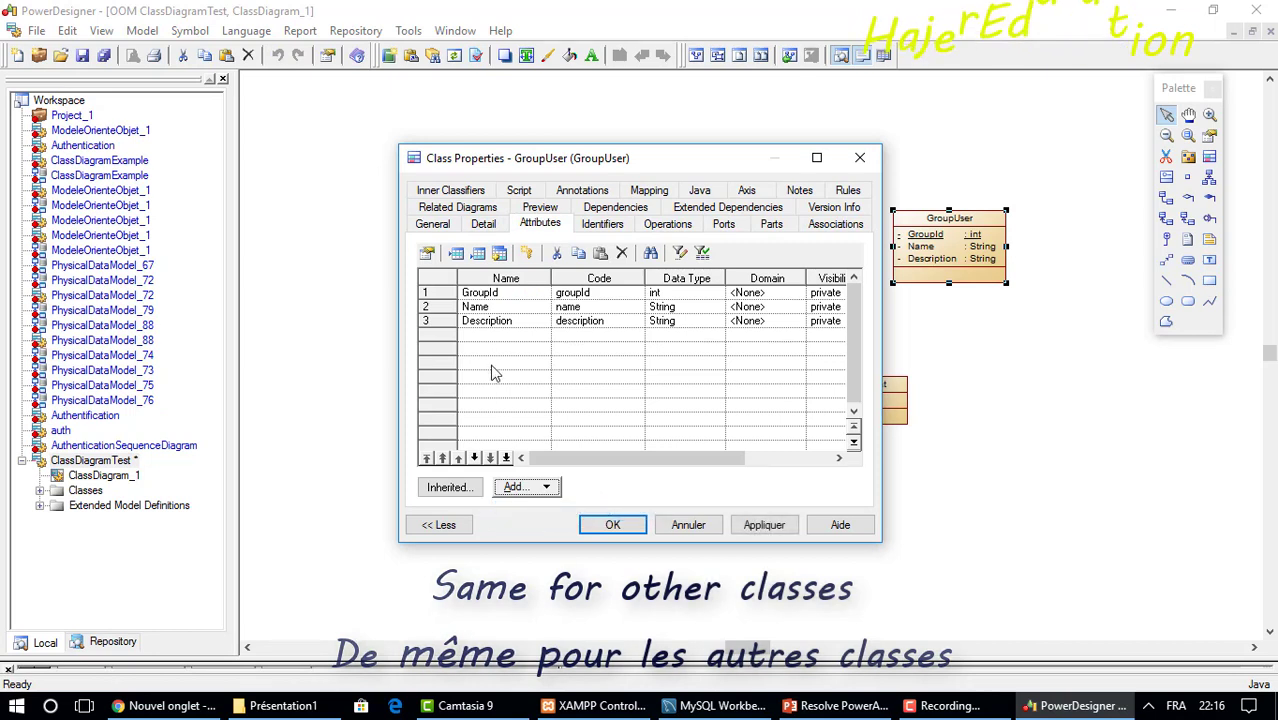
pyautogui.click(438, 307)
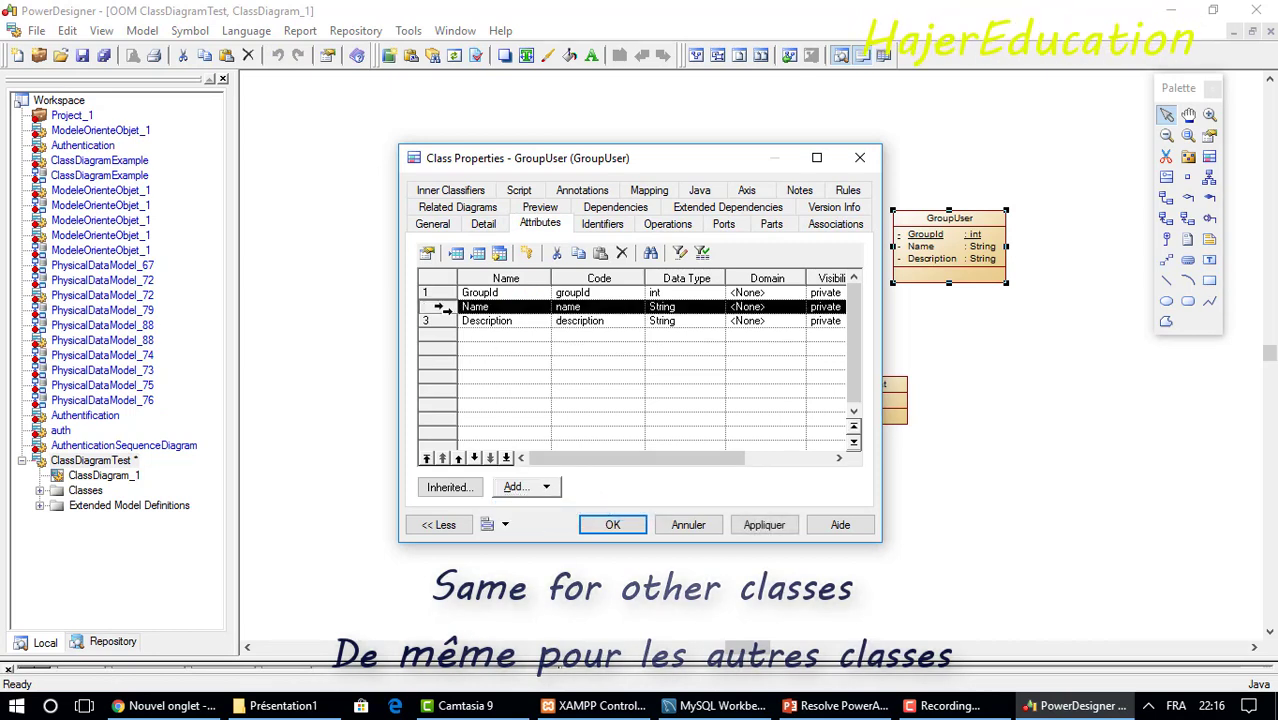
pyautogui.click(537, 490)
pyautogui.click(571, 511)
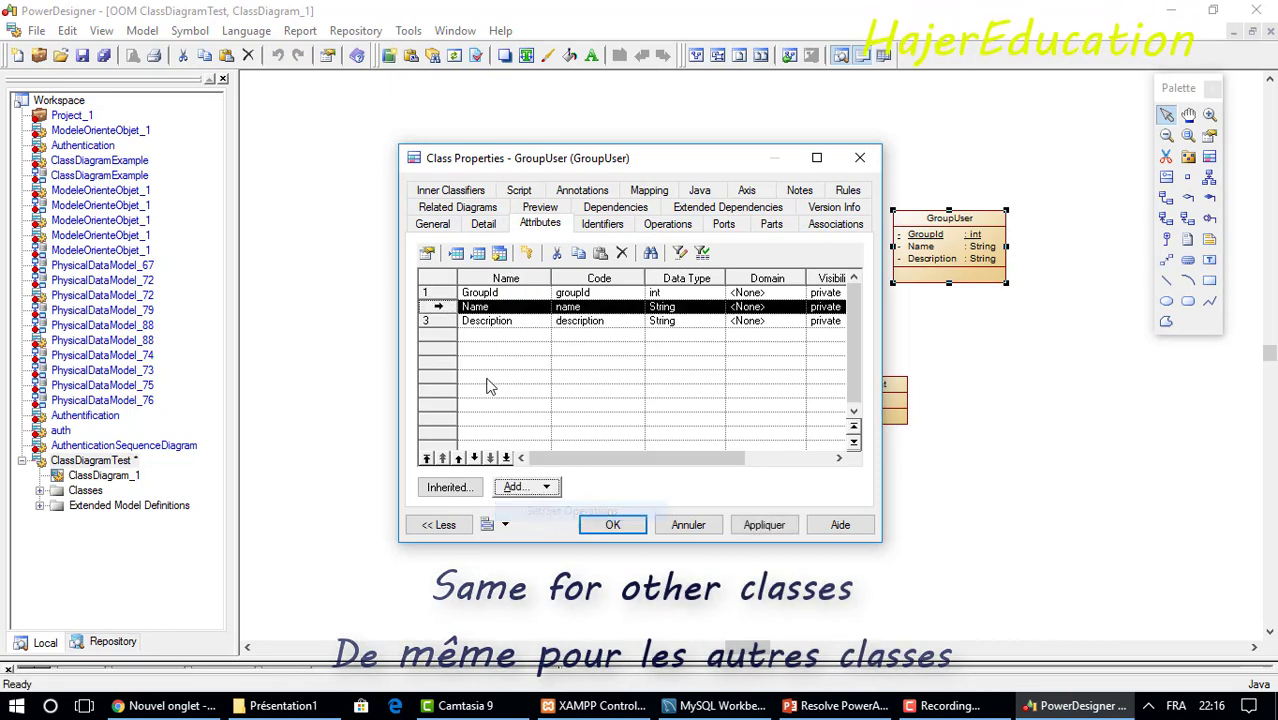
pyautogui.click(440, 321)
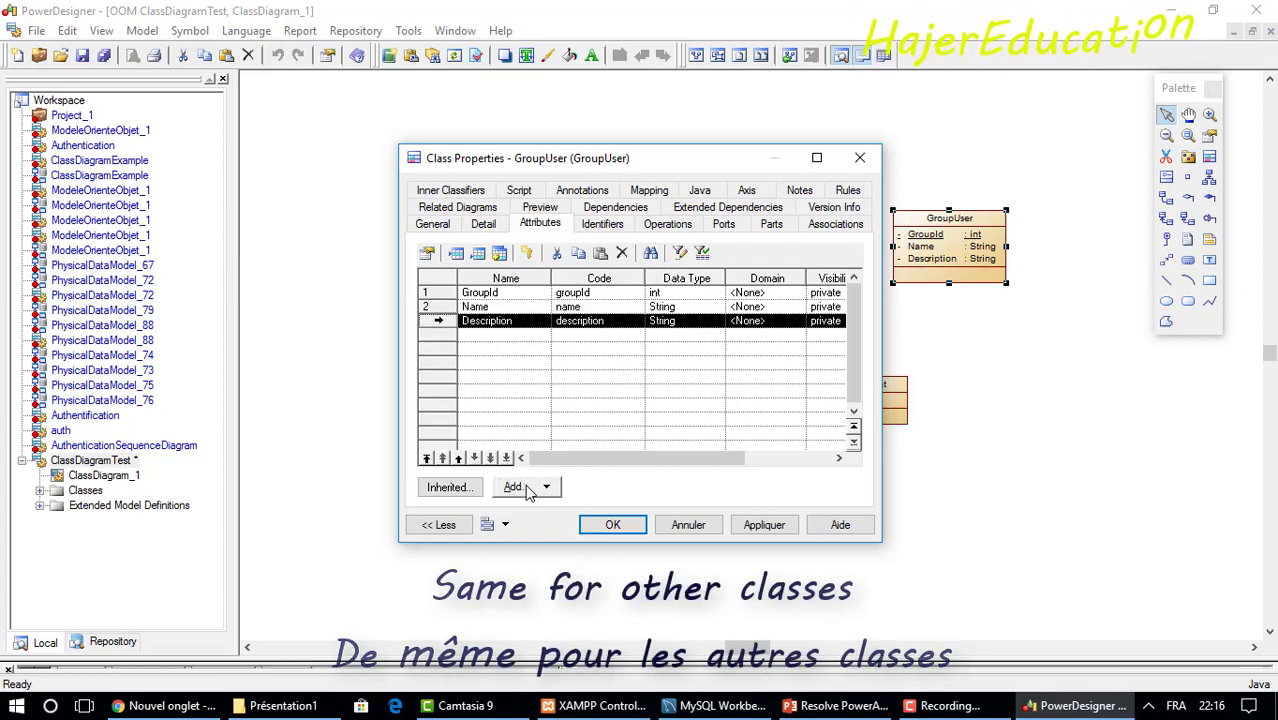
pyautogui.click(529, 490)
pyautogui.click(580, 511)
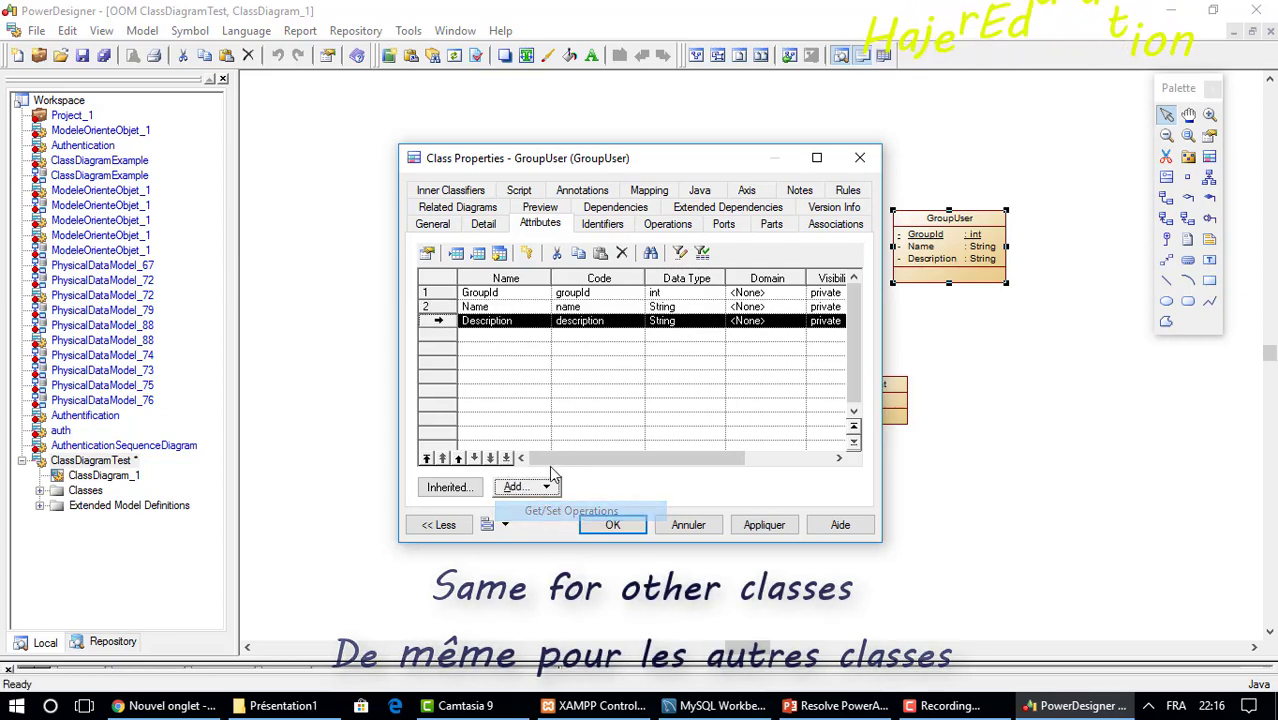
pyautogui.click(667, 224)
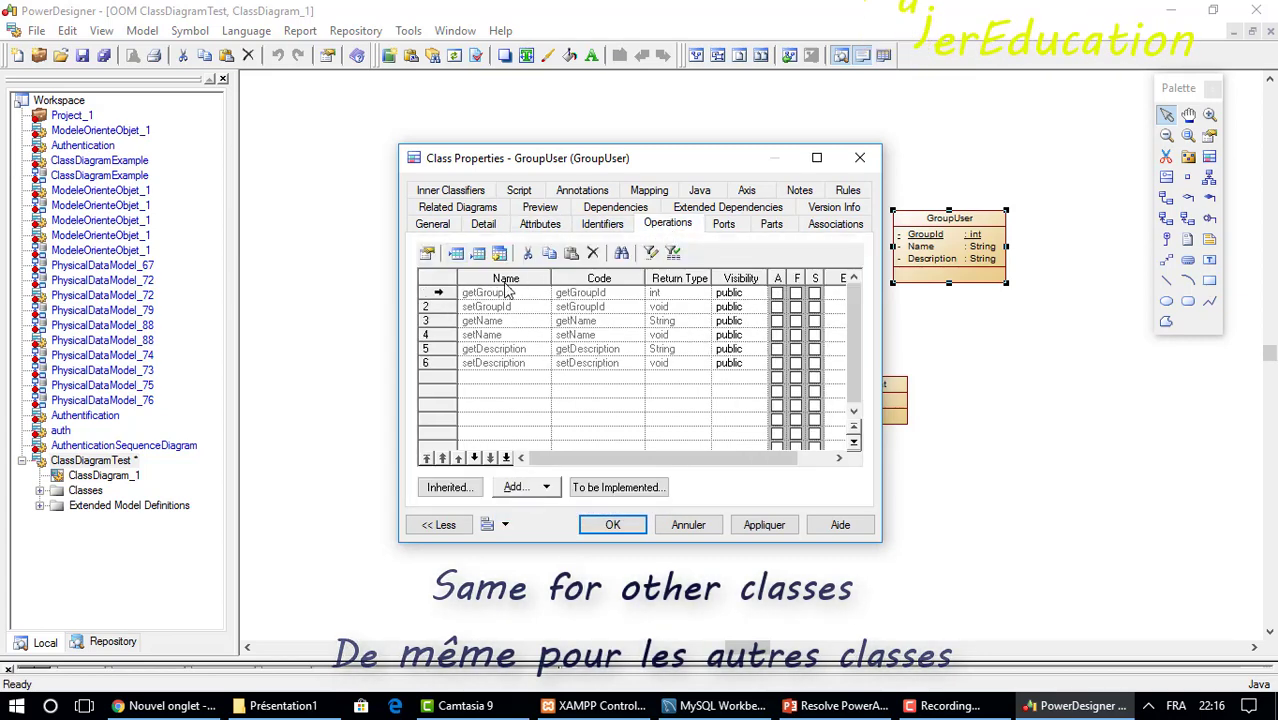
pyautogui.click(612, 524)
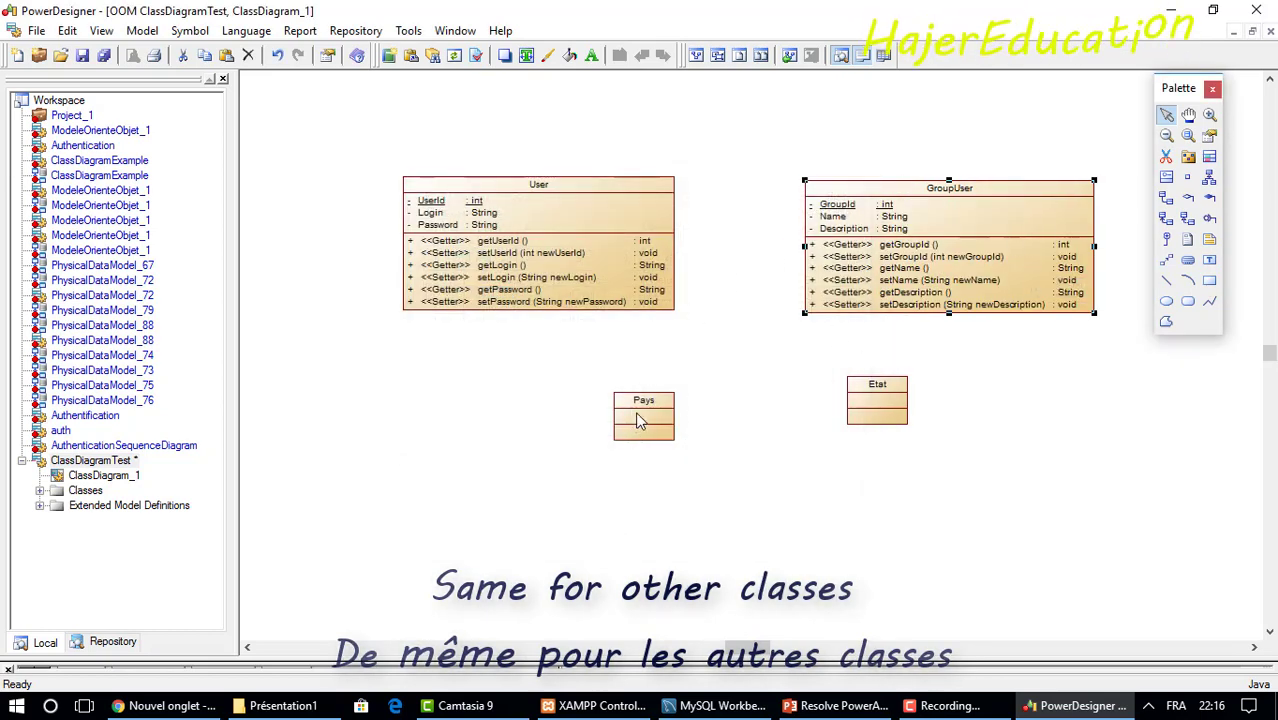
# Move the Pays class to the left and the Etat class down and right.
pyautogui.moveTo(639, 416); pyautogui.dragTo(520, 410)
pyautogui.moveTo(497, 412); pyautogui.dragTo(471, 410)
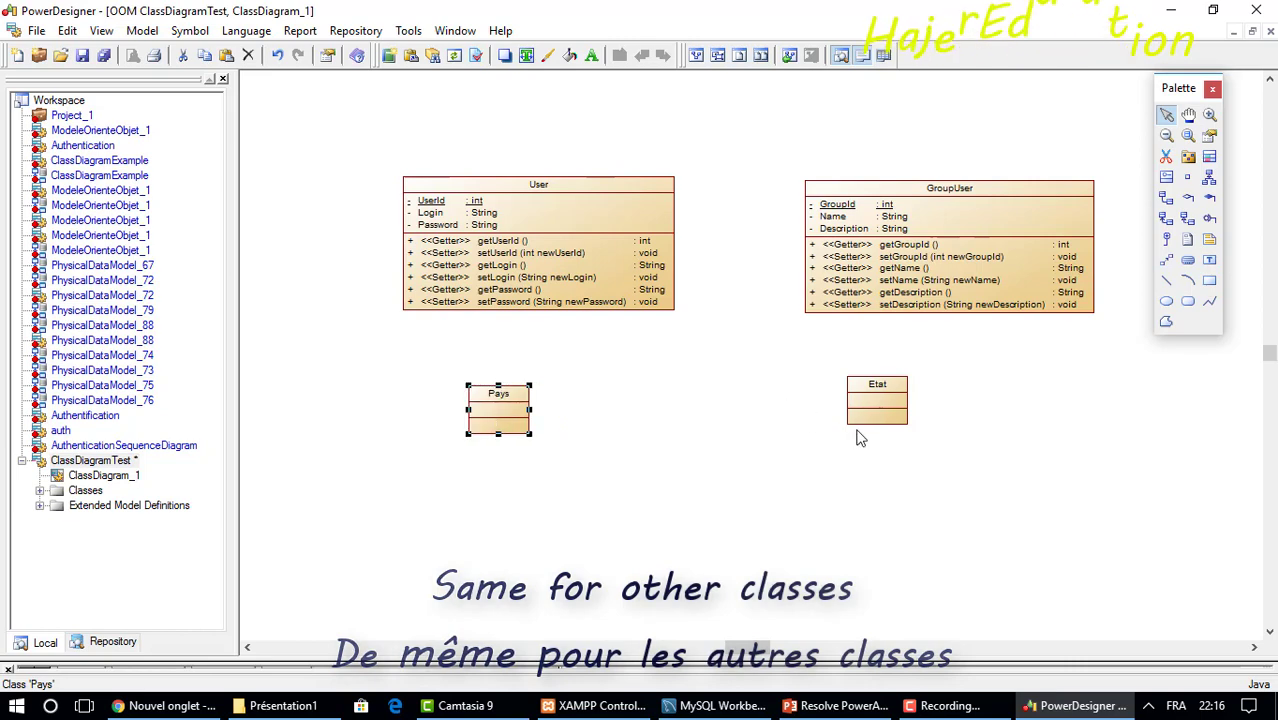
pyautogui.moveTo(941, 428); pyautogui.dragTo(943, 430)
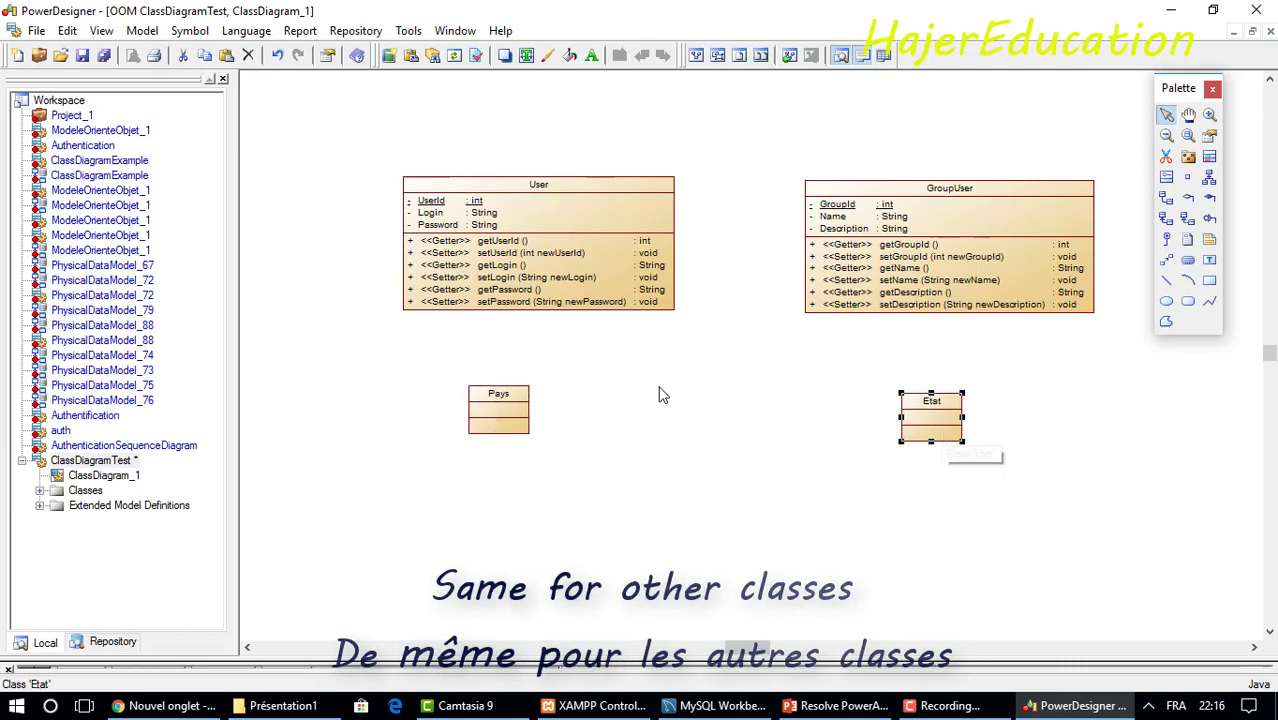
# Add a PaysId attribute to Pays and start a new identifier for it.
pyautogui.doubleClick(490, 423)
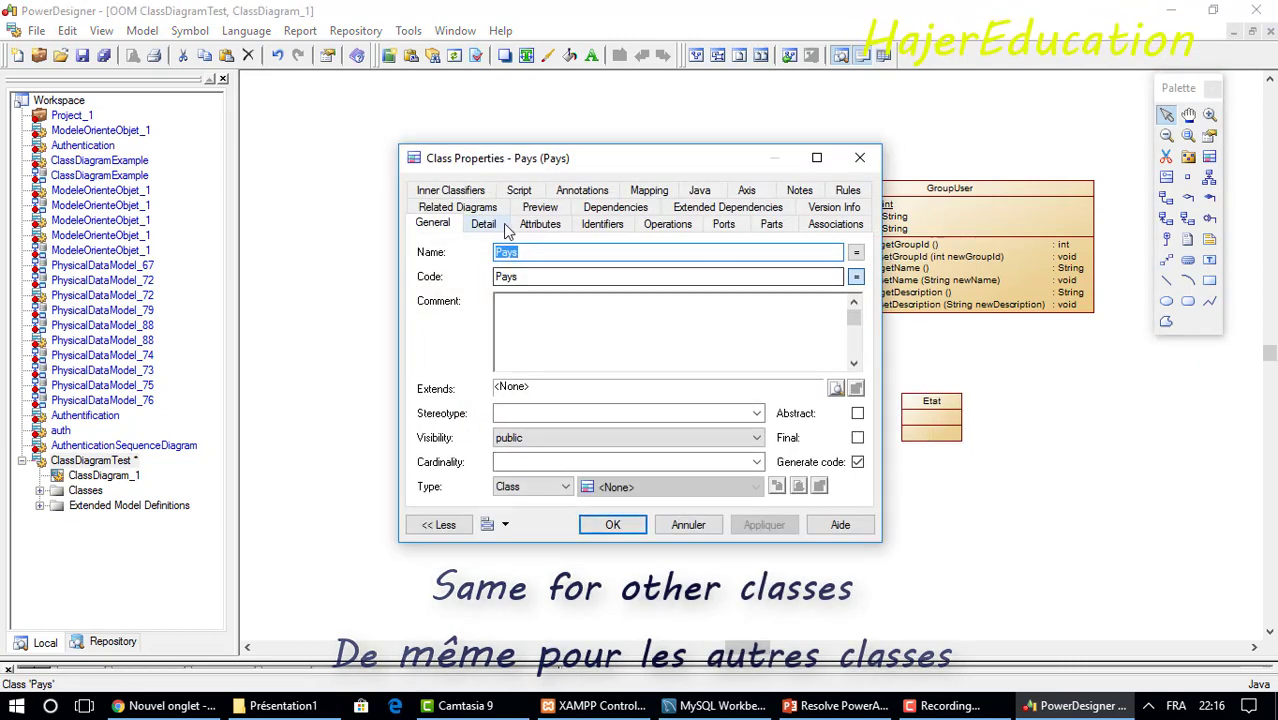
pyautogui.click(537, 225)
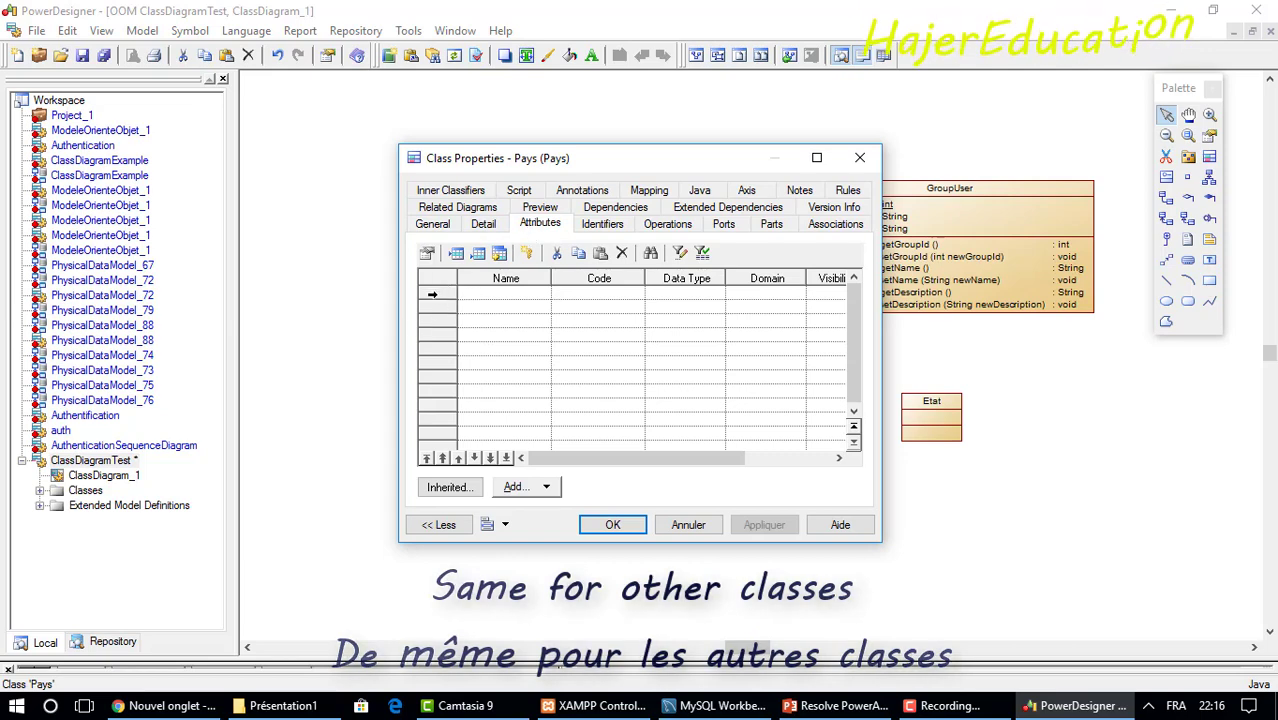
pyautogui.click(474, 296)
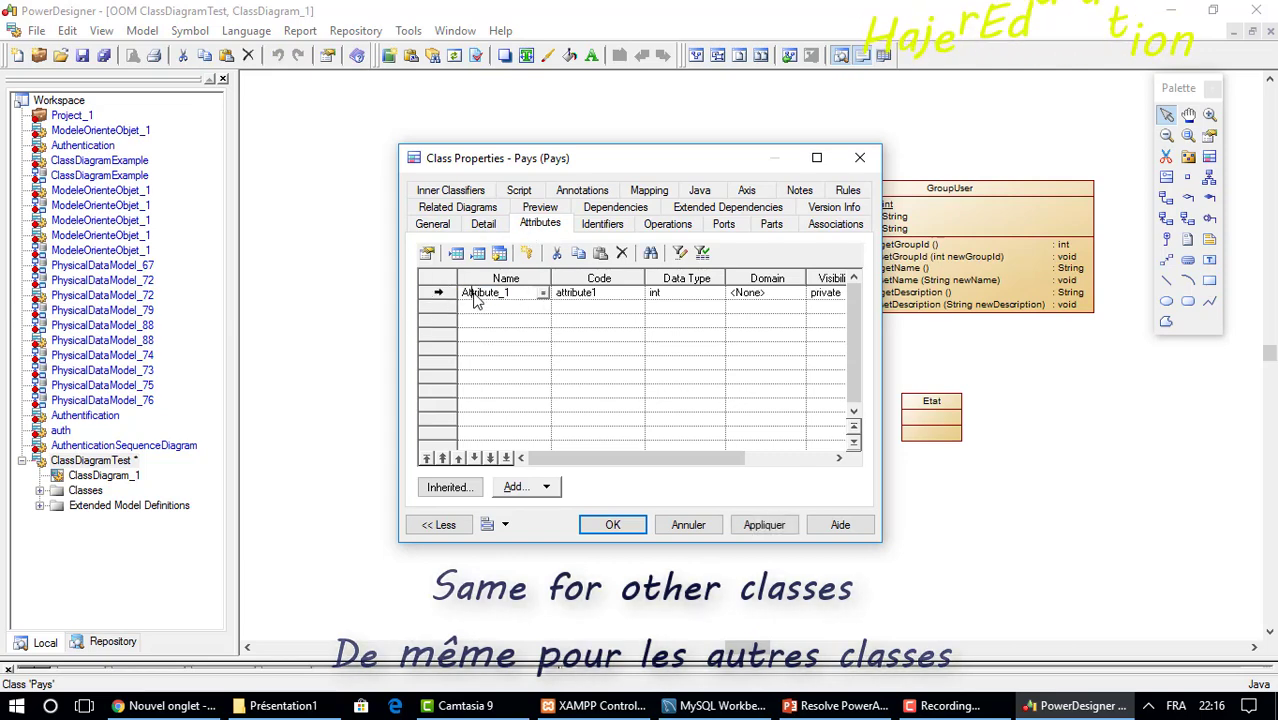
pyautogui.moveTo(620, 165); pyautogui.dragTo(557, 172)
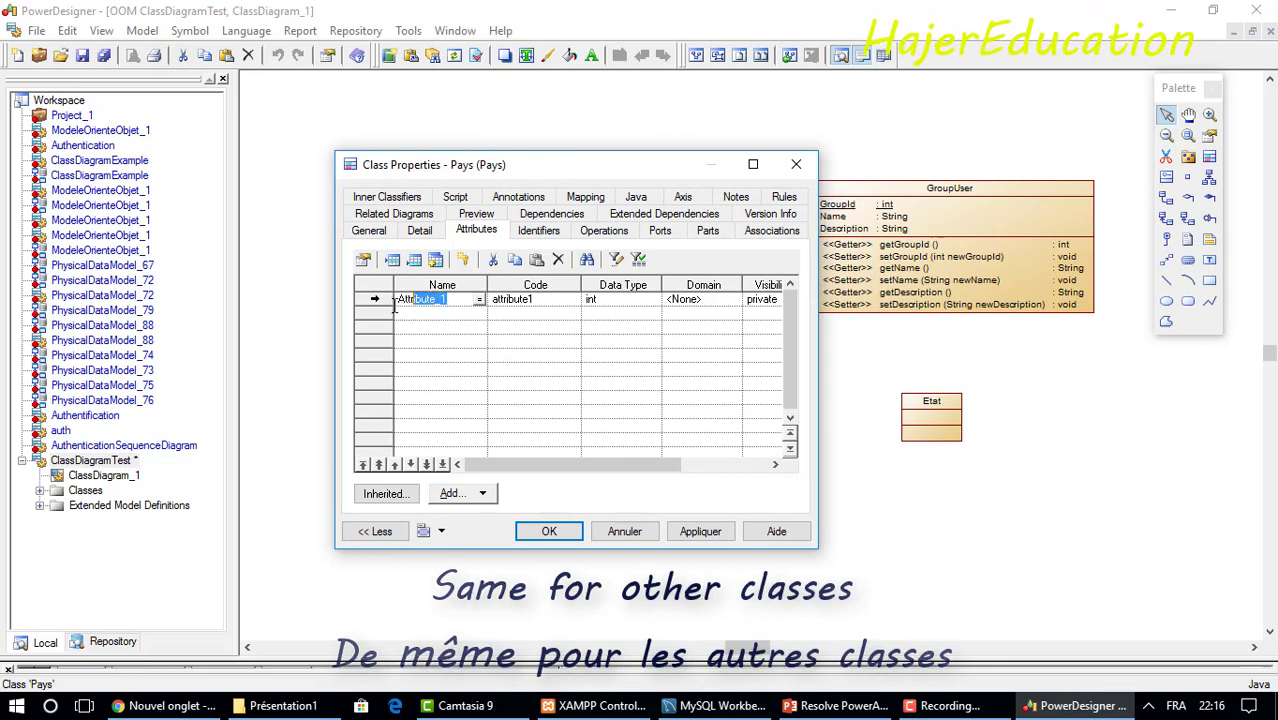
pyautogui.write('P')
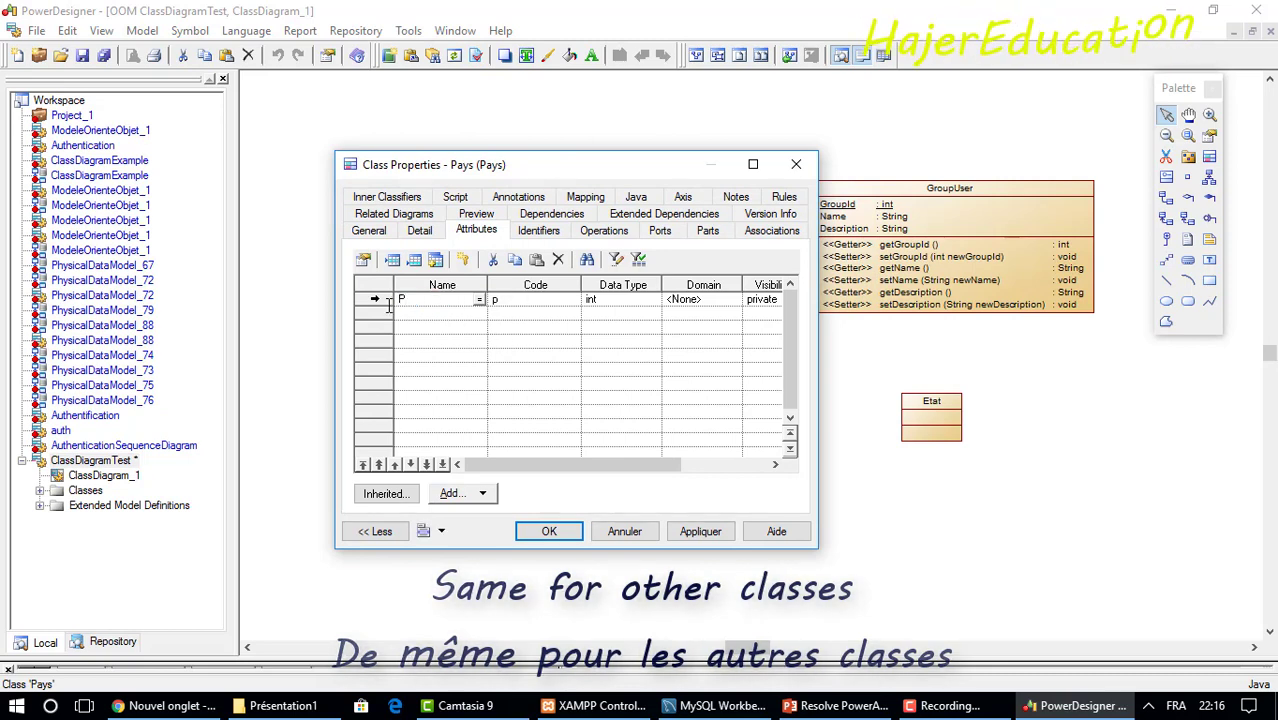
pyautogui.write('aysId')
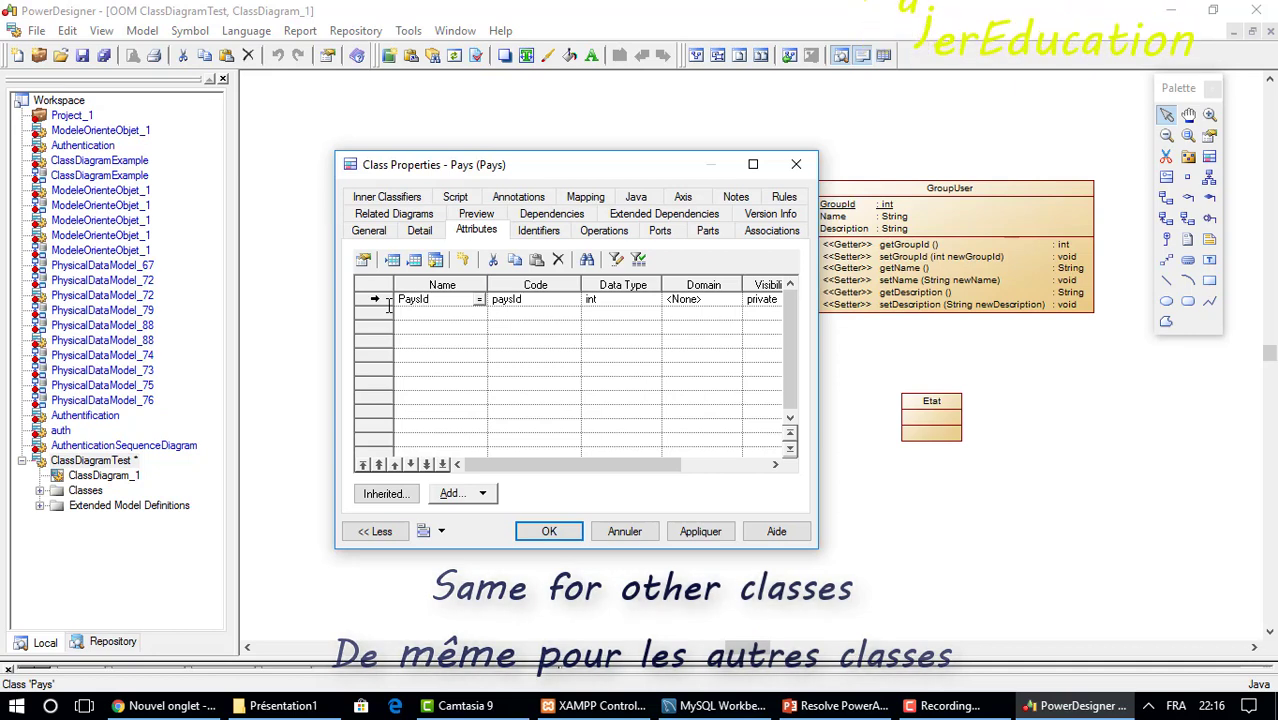
pyautogui.click(464, 261)
pyautogui.click(714, 419)
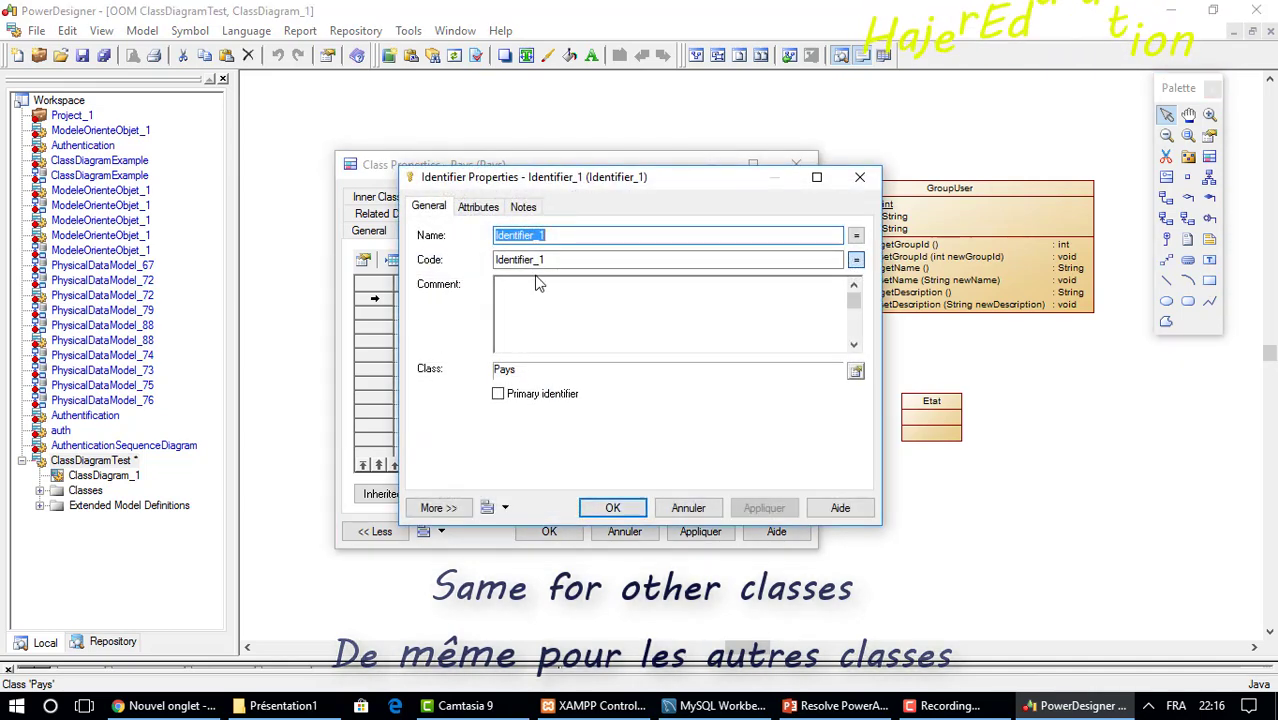
# Name the Pays identifier IdPays, then go to the empty second attribute row.
pyautogui.write('IdP')
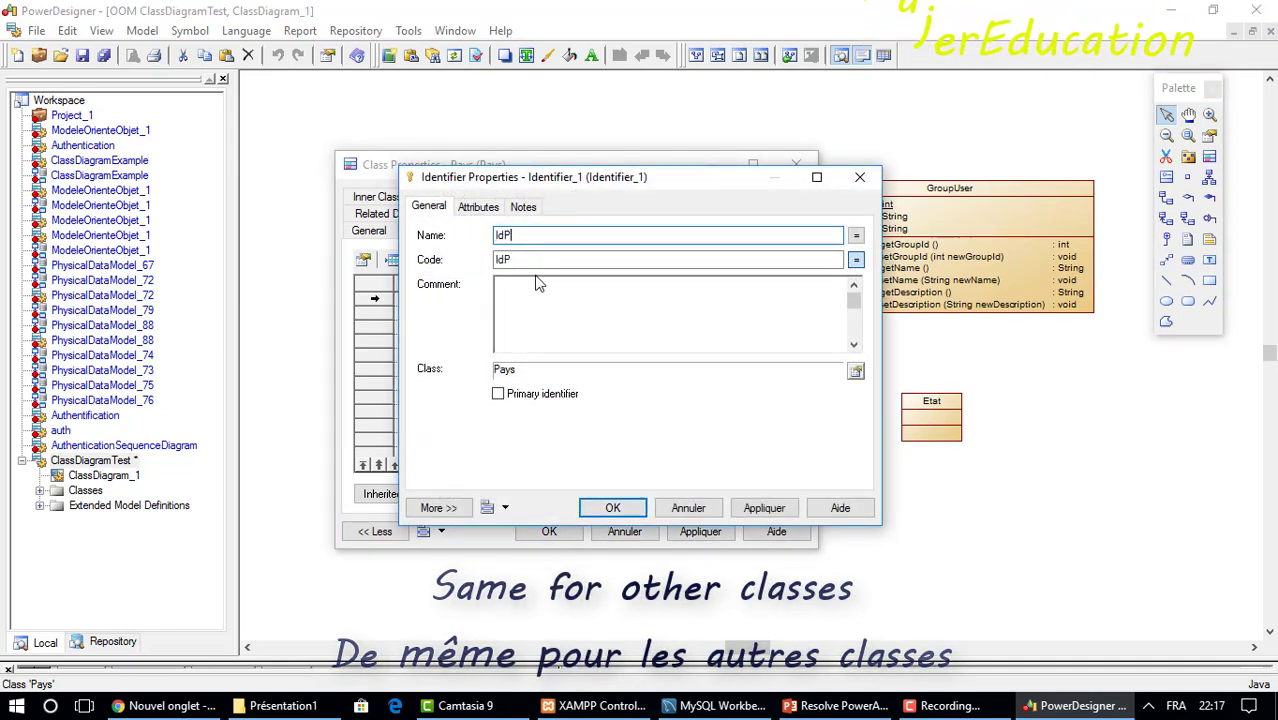
pyautogui.write('ays')
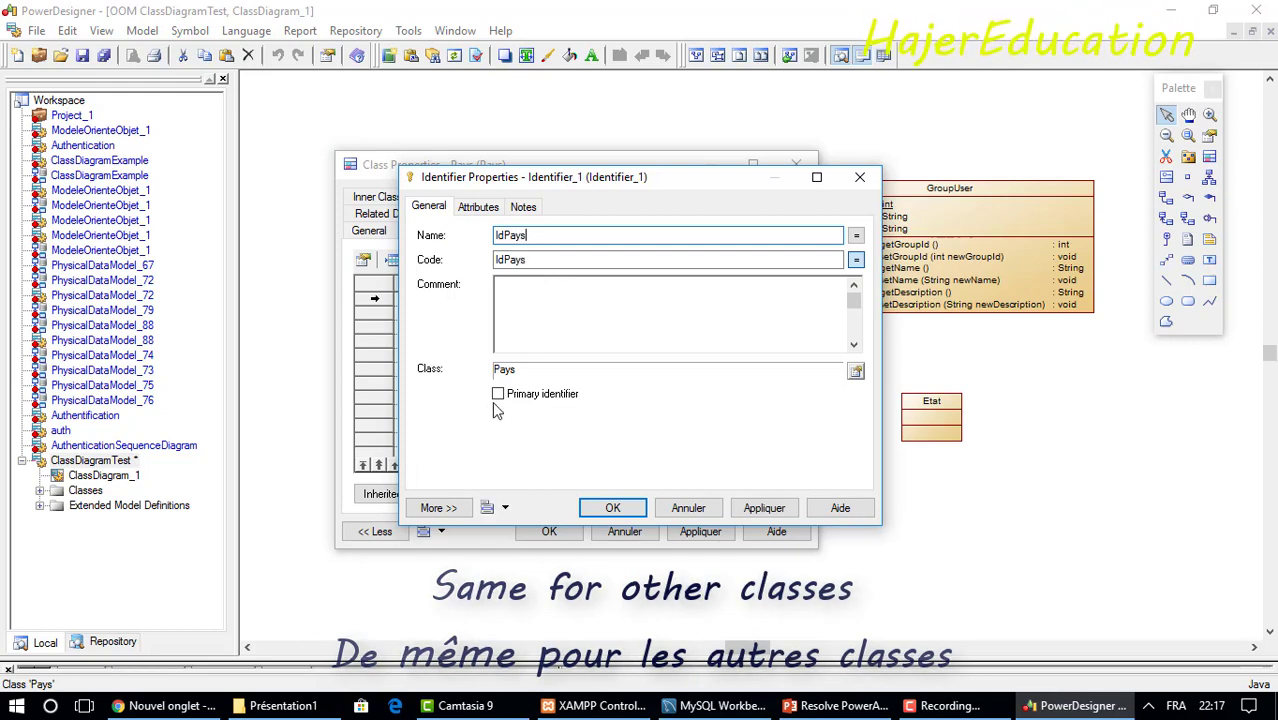
pyautogui.click(612, 507)
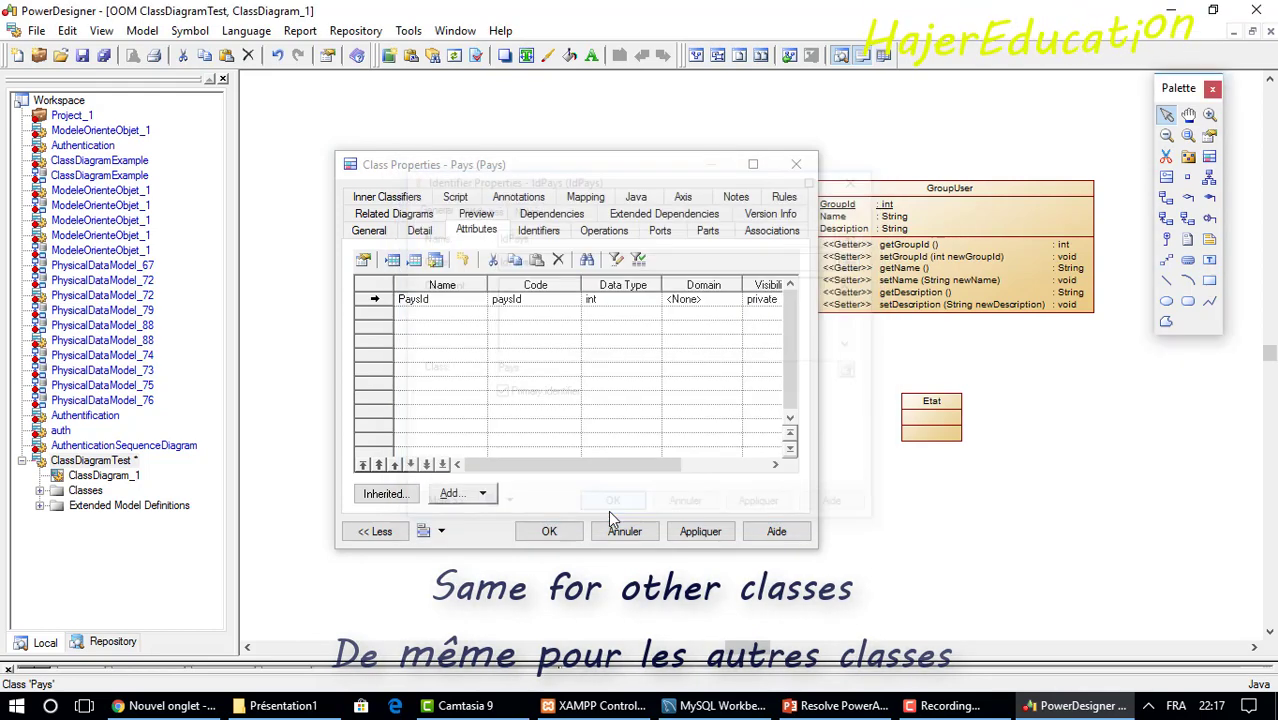
pyautogui.click(477, 402)
# Add a Name attribute of type String to Pays, plus a third attribute row.
pyautogui.click(470, 314)
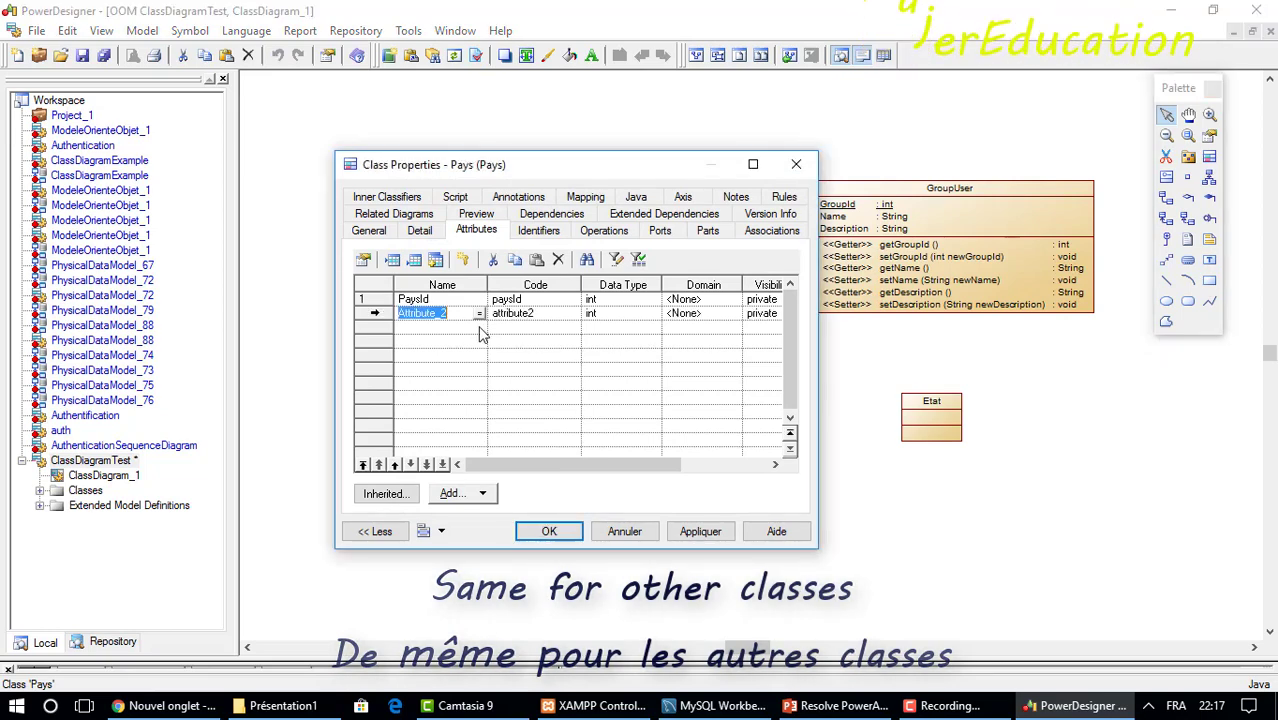
pyautogui.write('Name')
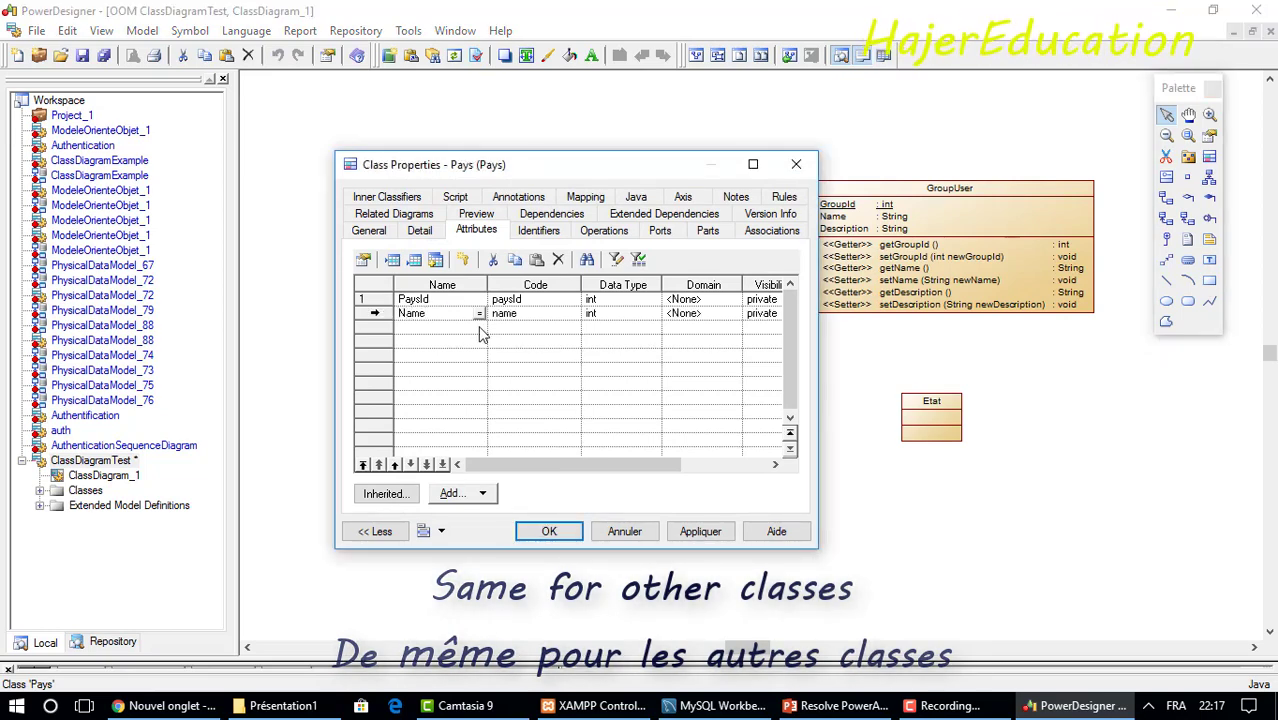
pyautogui.click(630, 316)
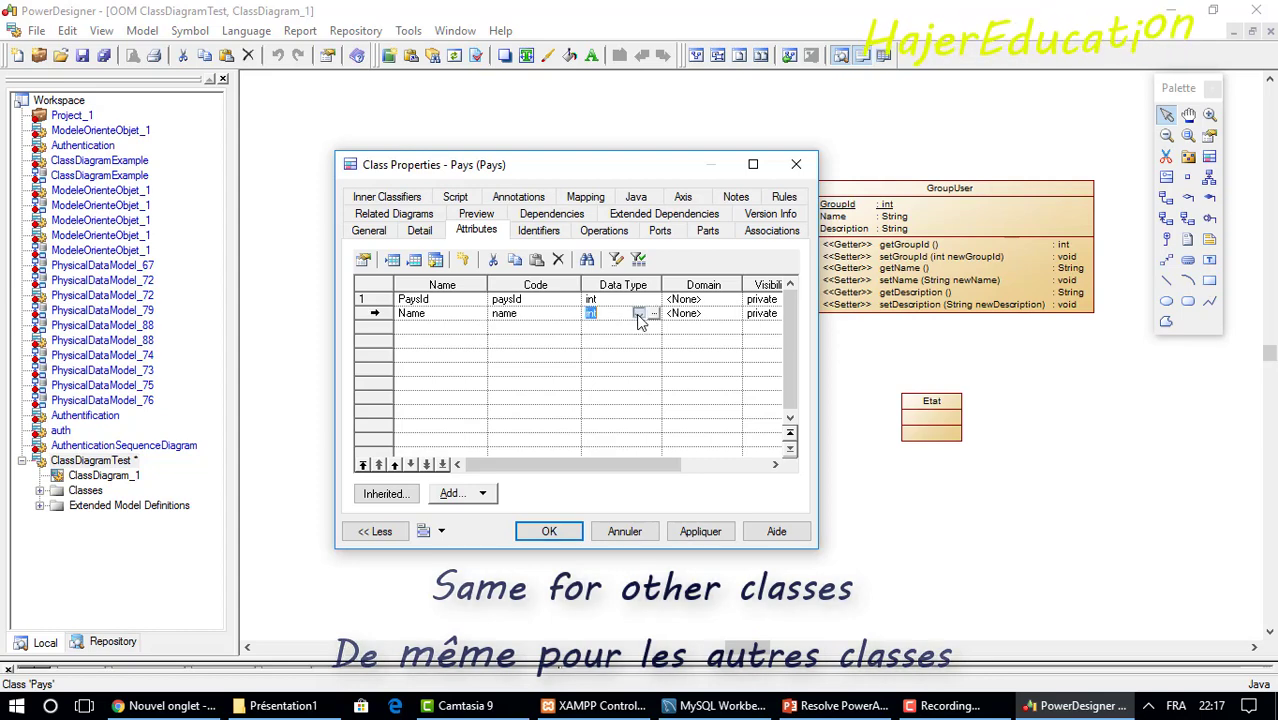
pyautogui.click(638, 314)
pyautogui.scroll(-5, 651, 388)
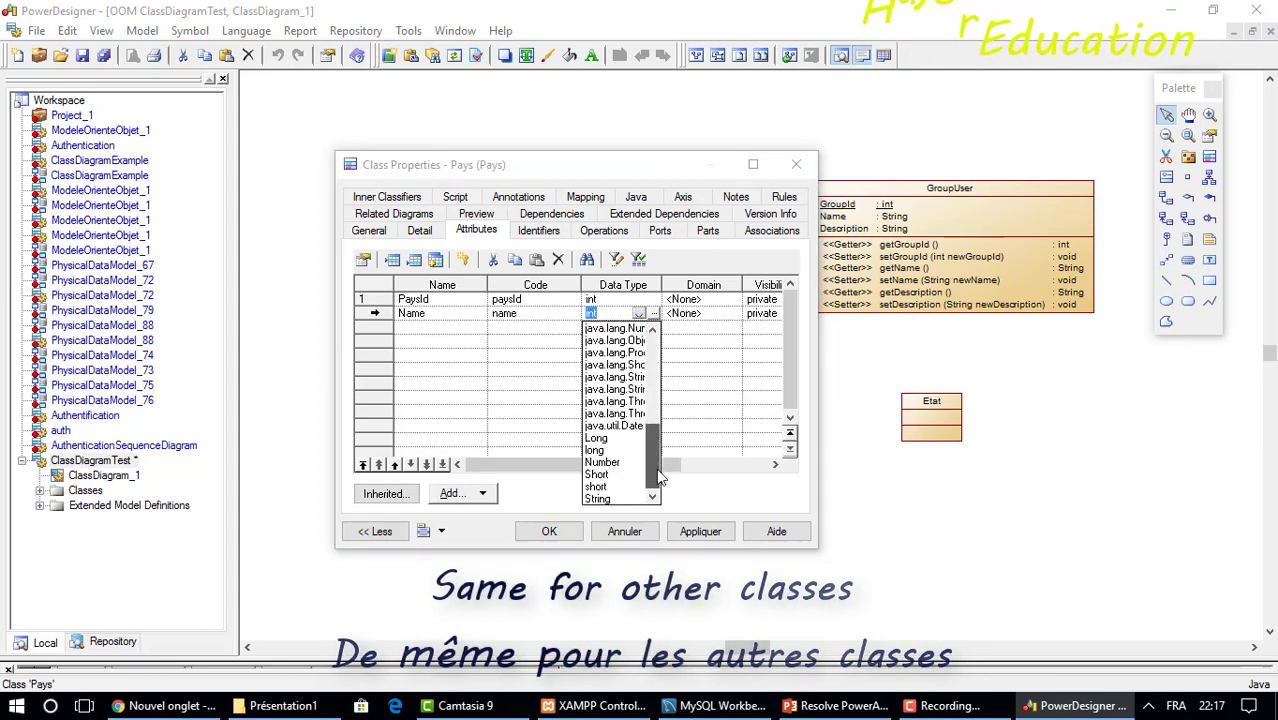
pyautogui.click(598, 499)
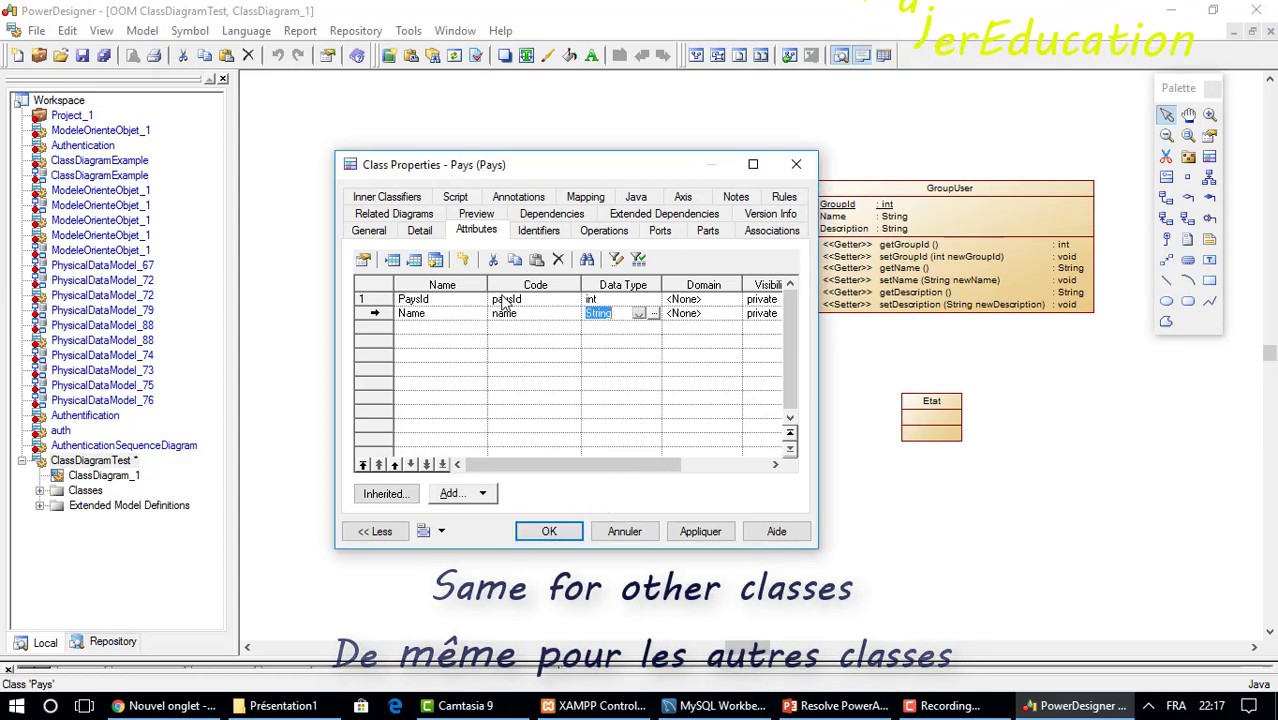
pyautogui.click(395, 328)
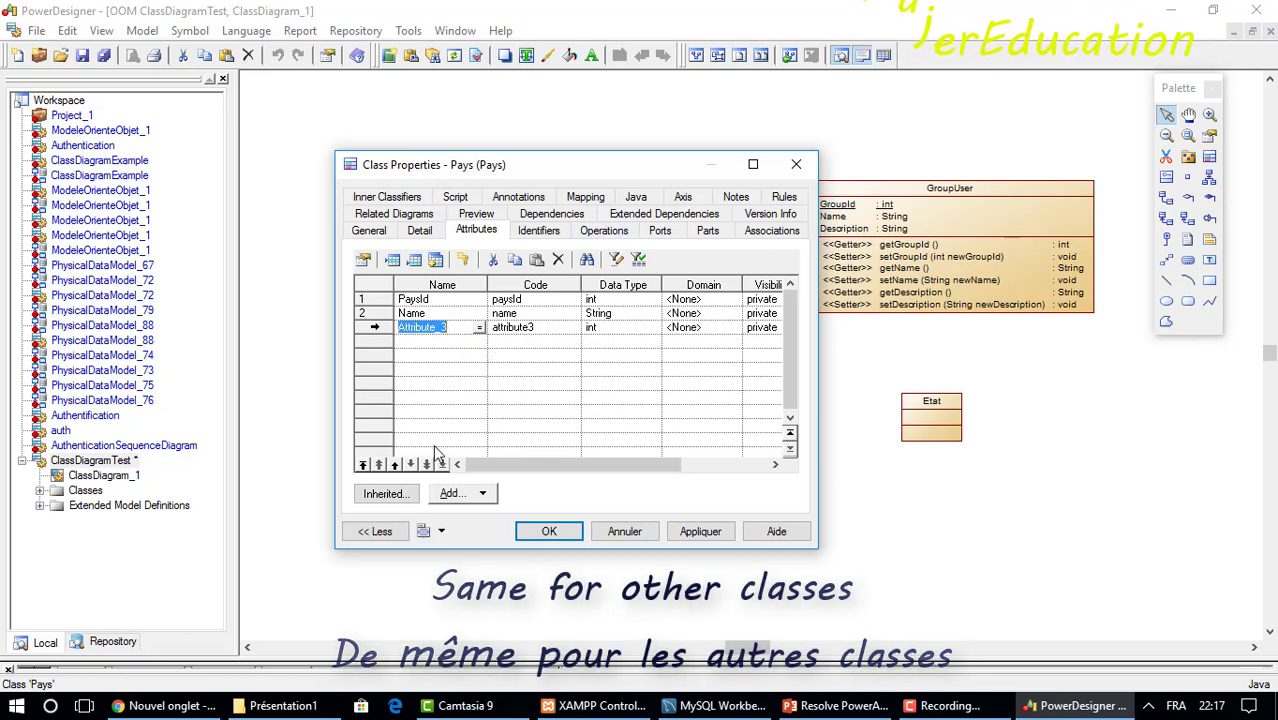
# Generate getter and setter operations for PaysId and Name.
pyautogui.click(376, 299)
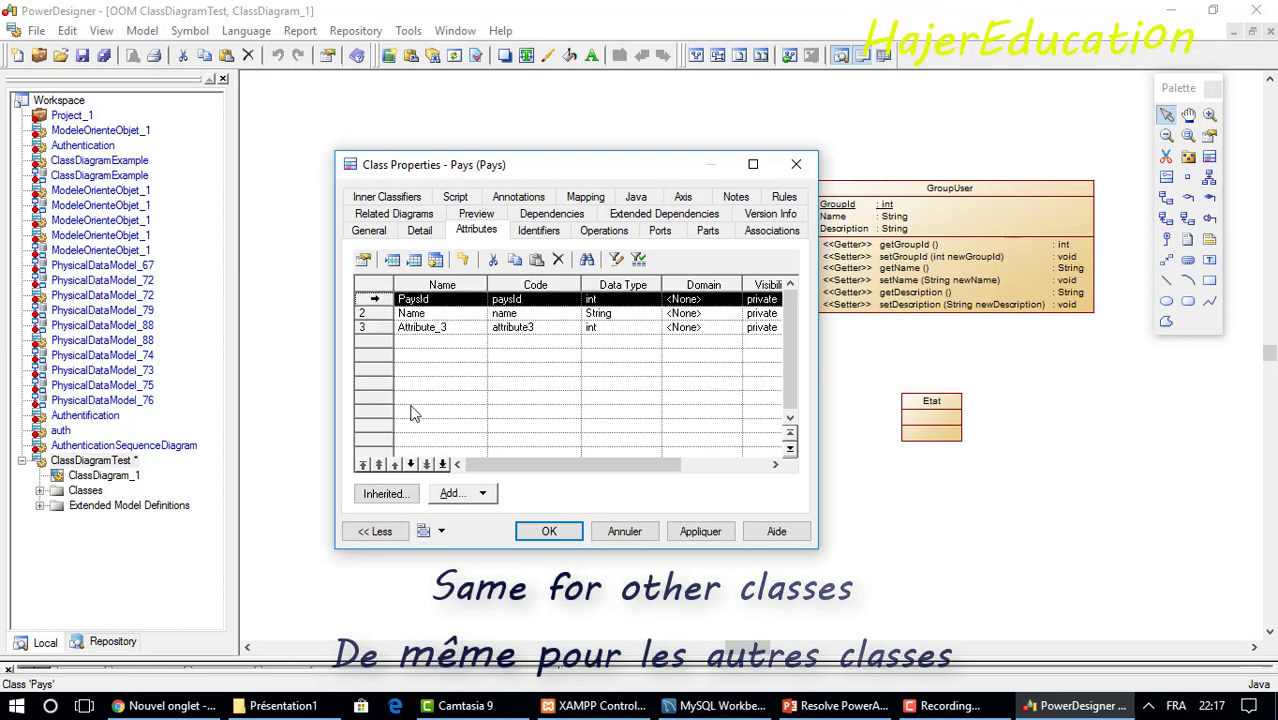
pyautogui.click(463, 500)
pyautogui.click(514, 513)
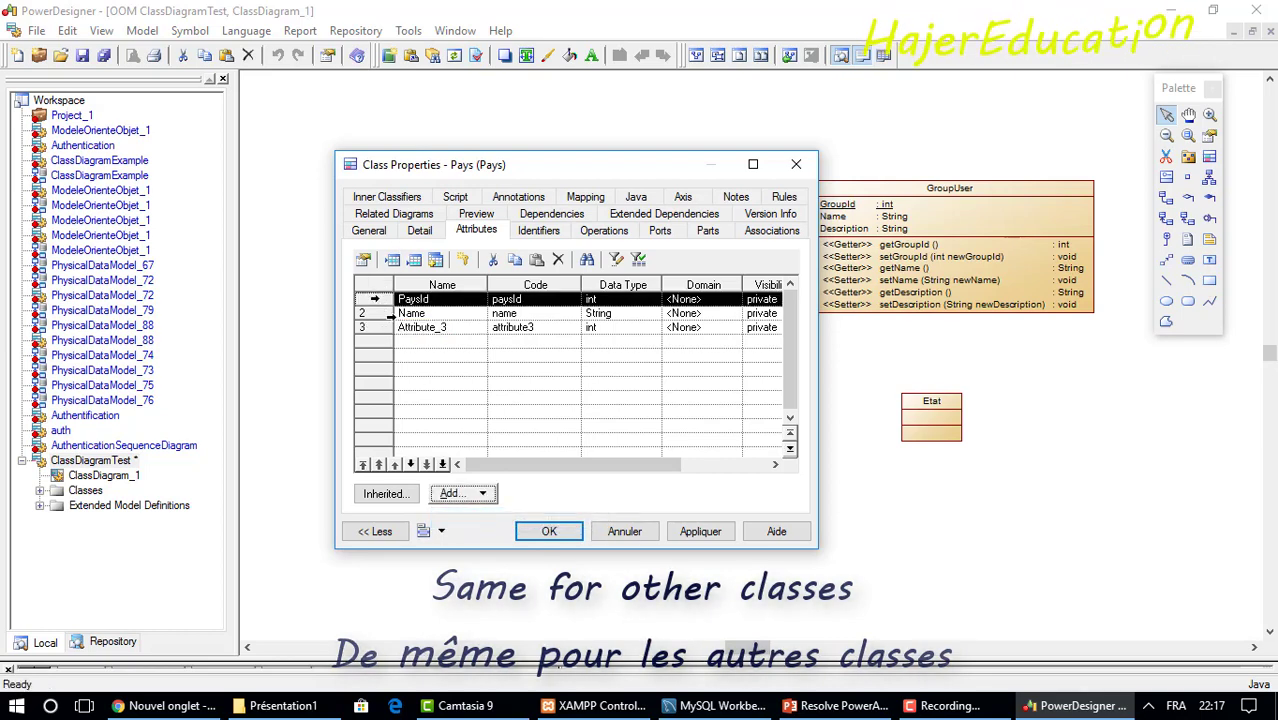
pyautogui.click(385, 313)
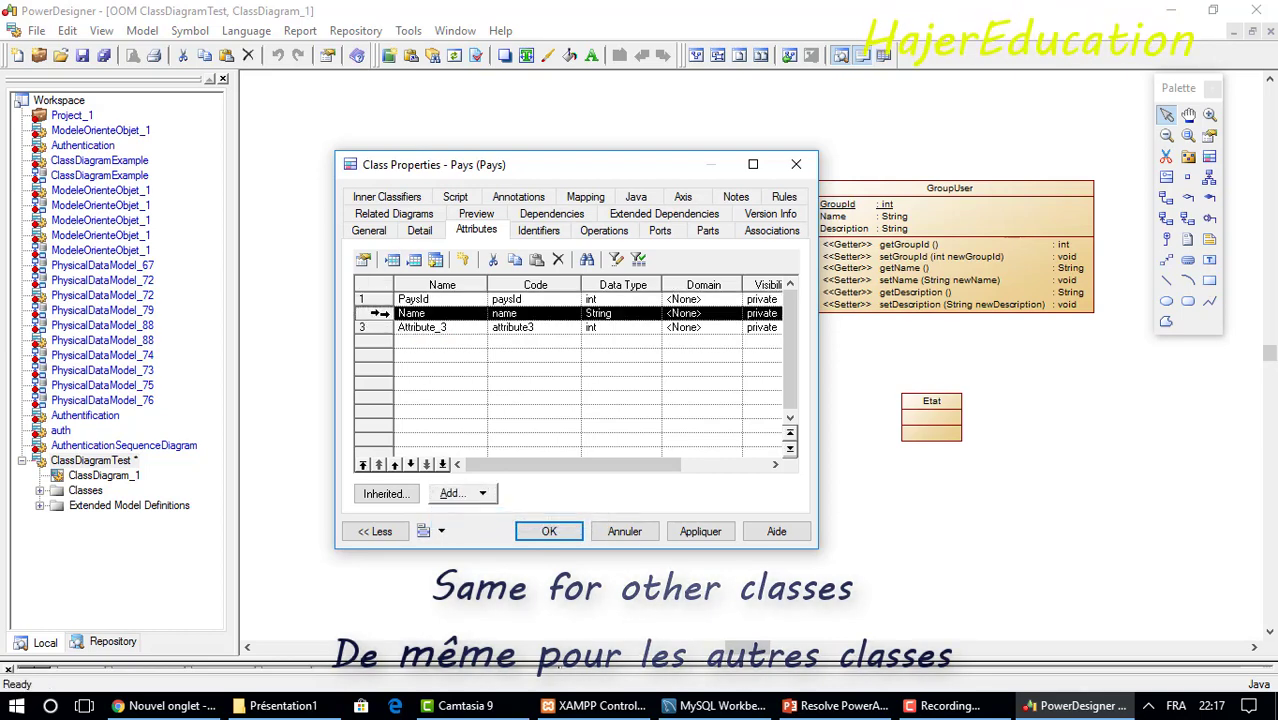
pyautogui.click(482, 497)
pyautogui.click(500, 518)
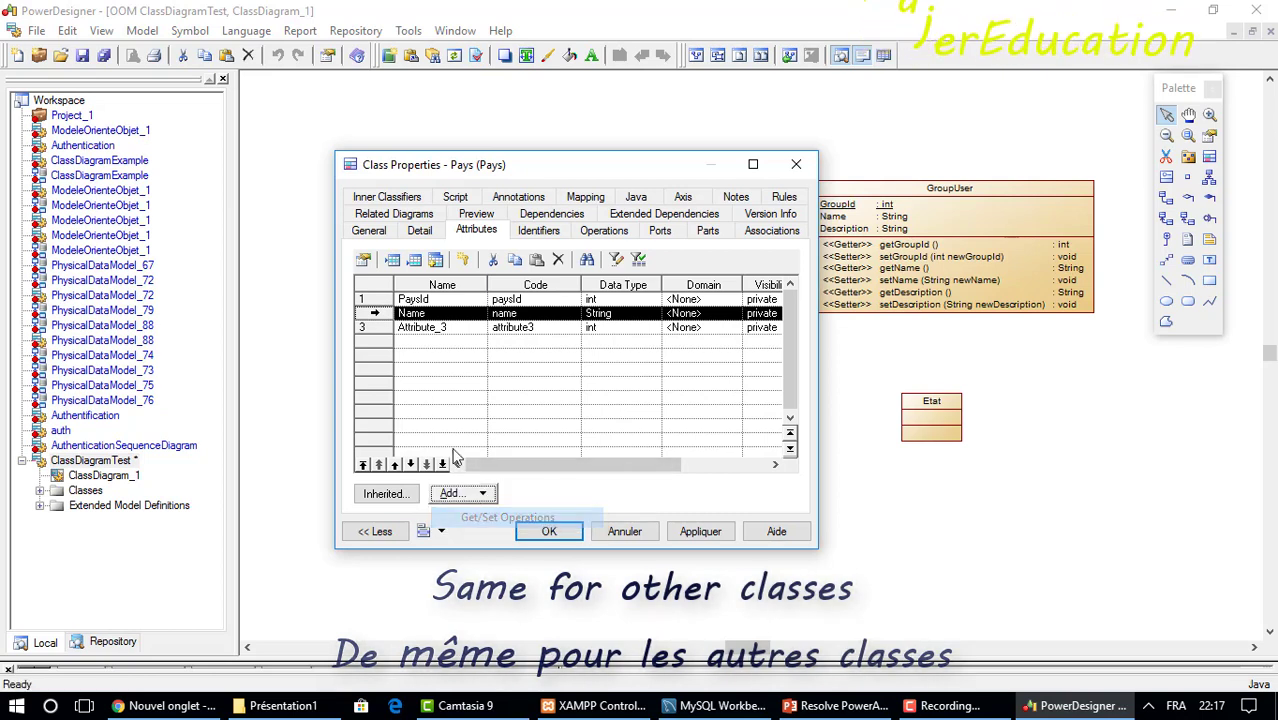
# Rename the third attribute to Continent and set its data type to String.
pyautogui.click(380, 327)
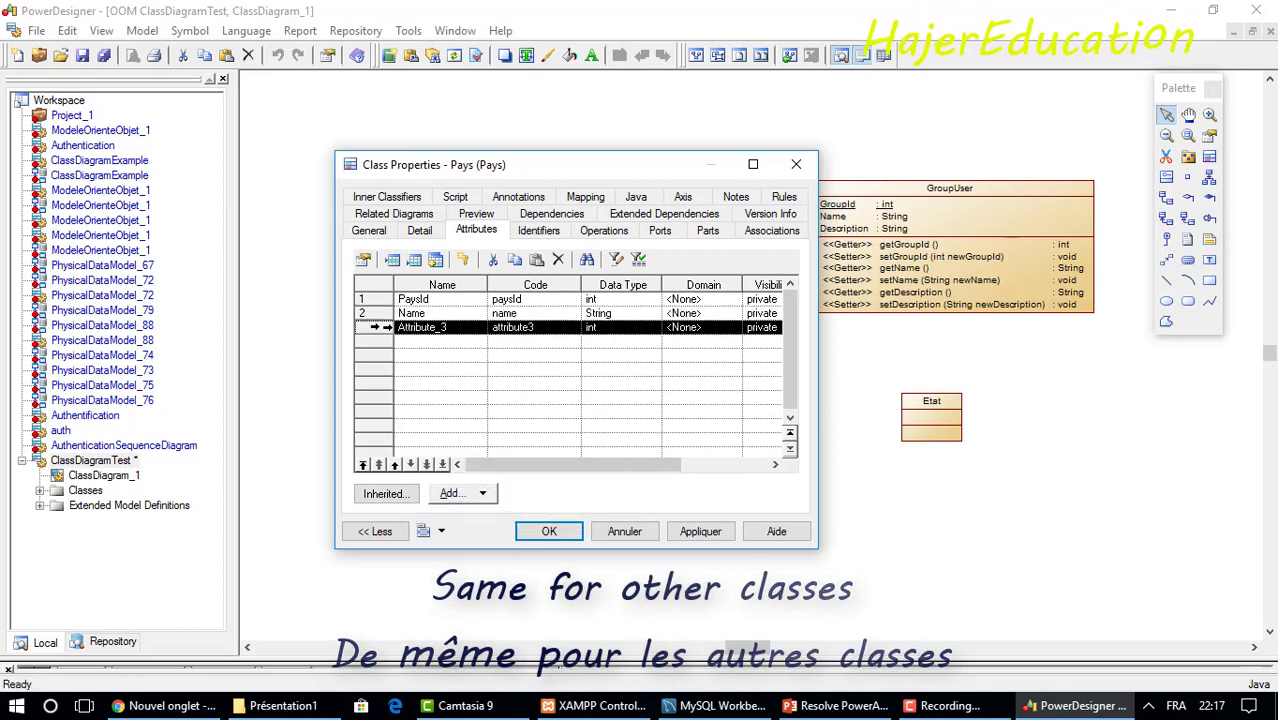
pyautogui.click(445, 330)
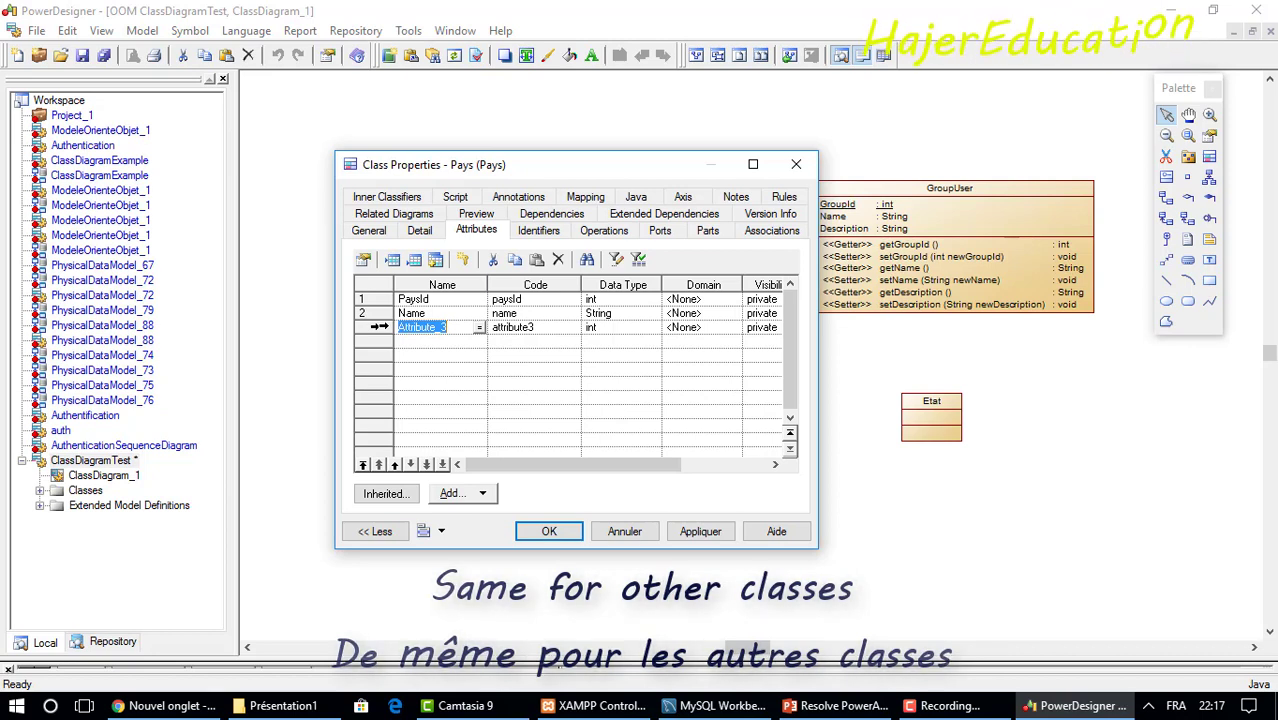
pyautogui.write('c')
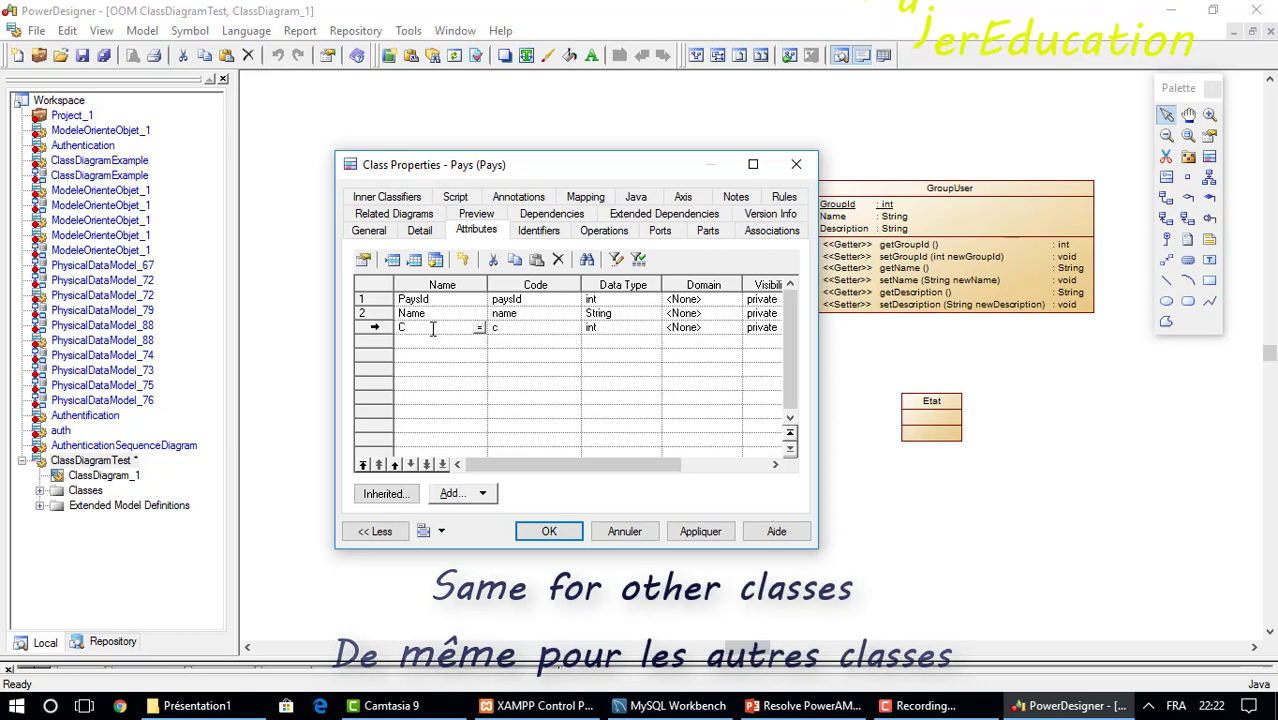
pyautogui.write('ontinent')
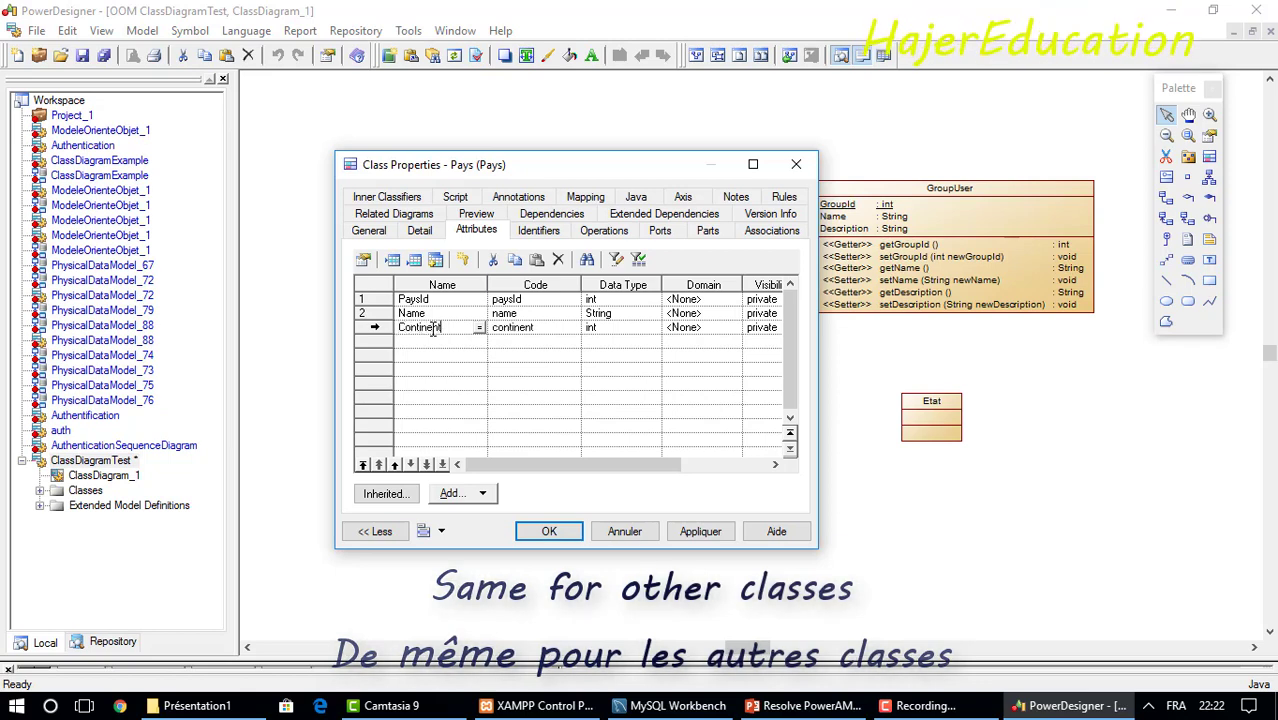
pyautogui.click(638, 334)
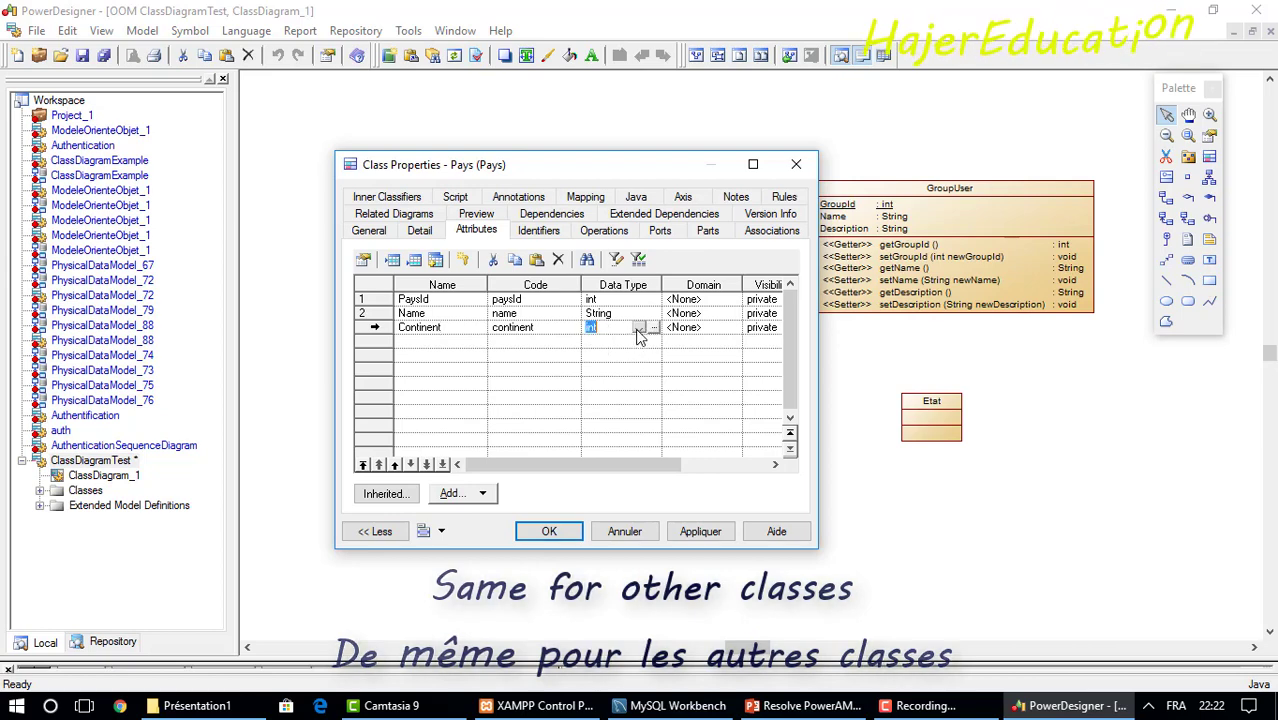
pyautogui.click(638, 328)
pyautogui.moveTo(651, 414); pyautogui.dragTo(657, 528)
pyautogui.click(598, 513)
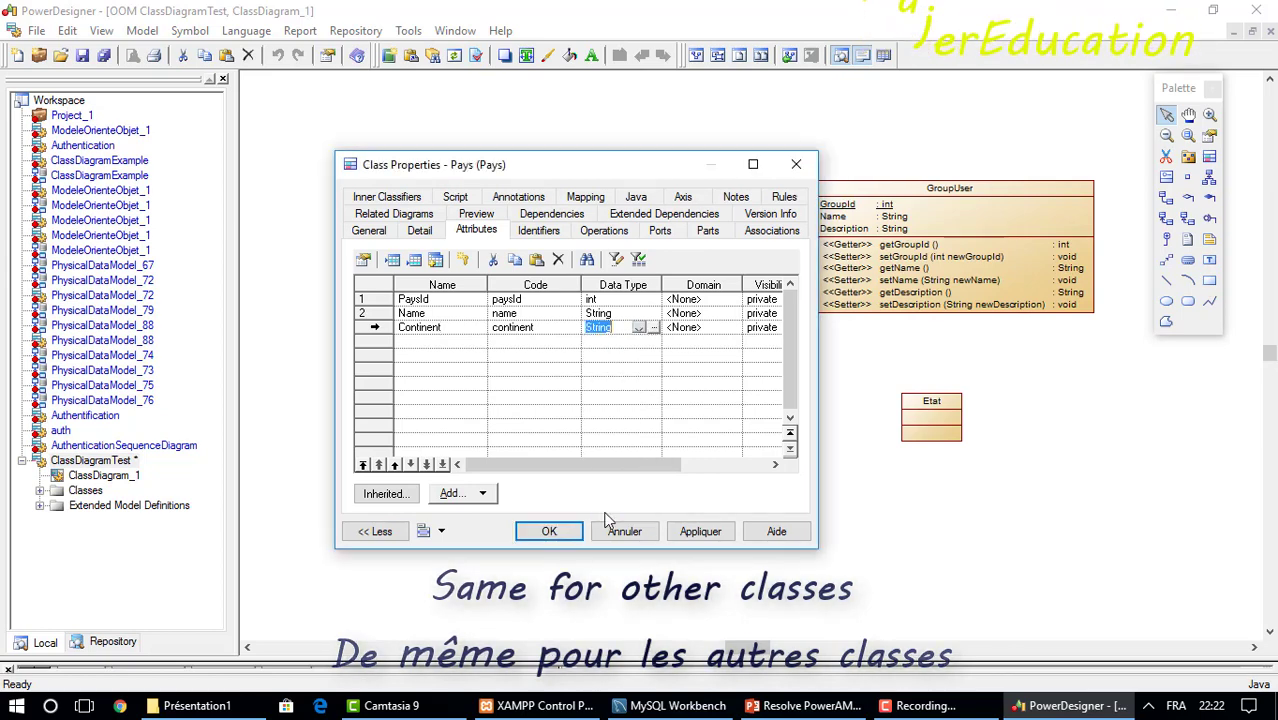
# Generate getter and setter operations for Continent and apply the Pays changes.
pyautogui.click(605, 231)
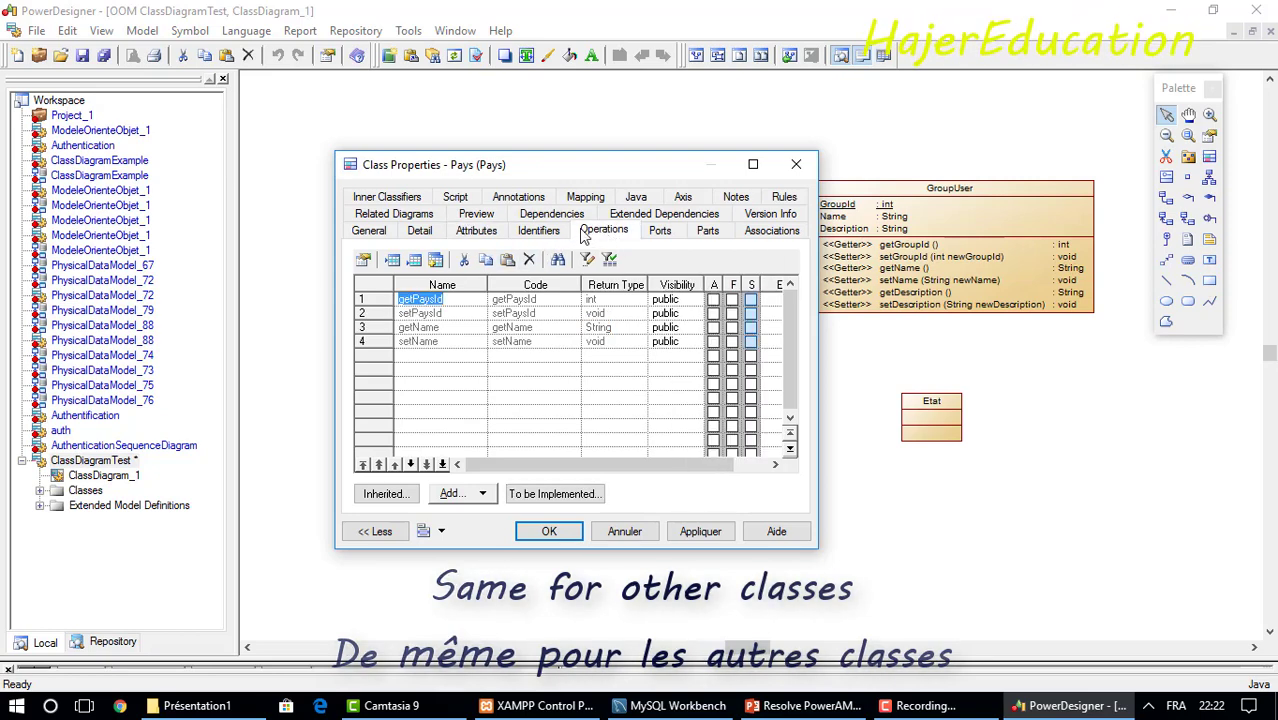
pyautogui.click(470, 231)
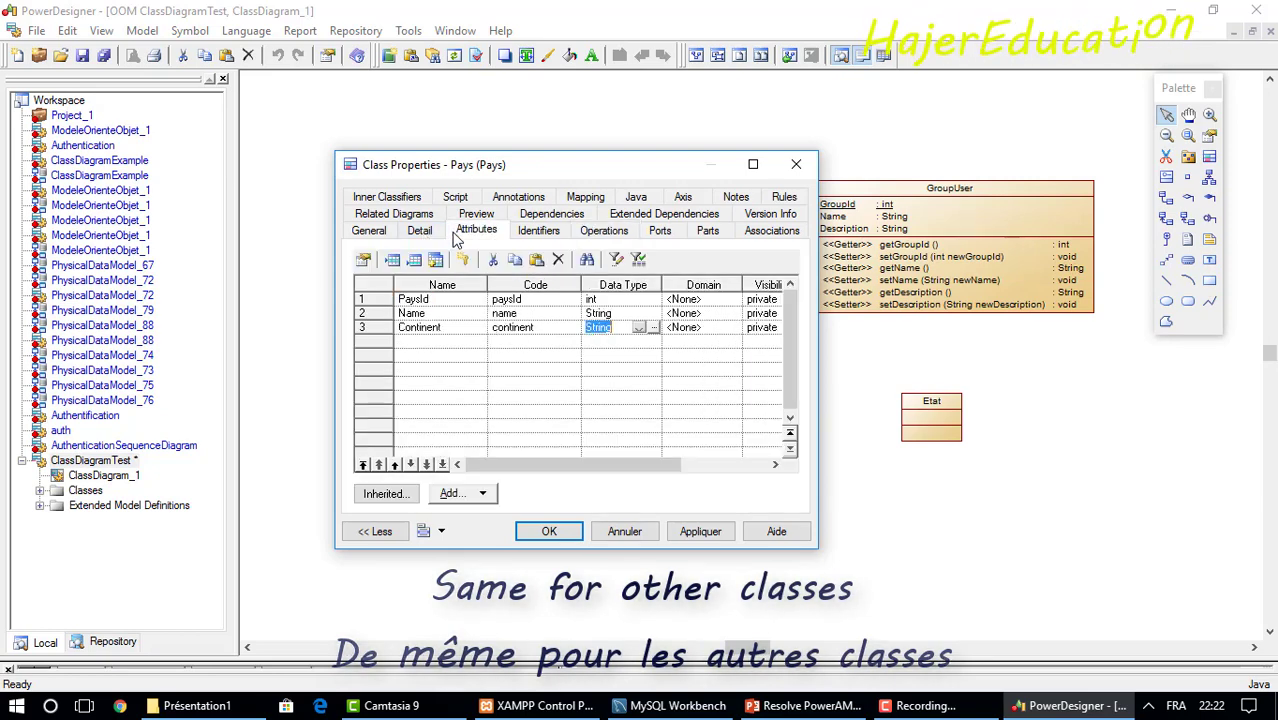
pyautogui.click(370, 327)
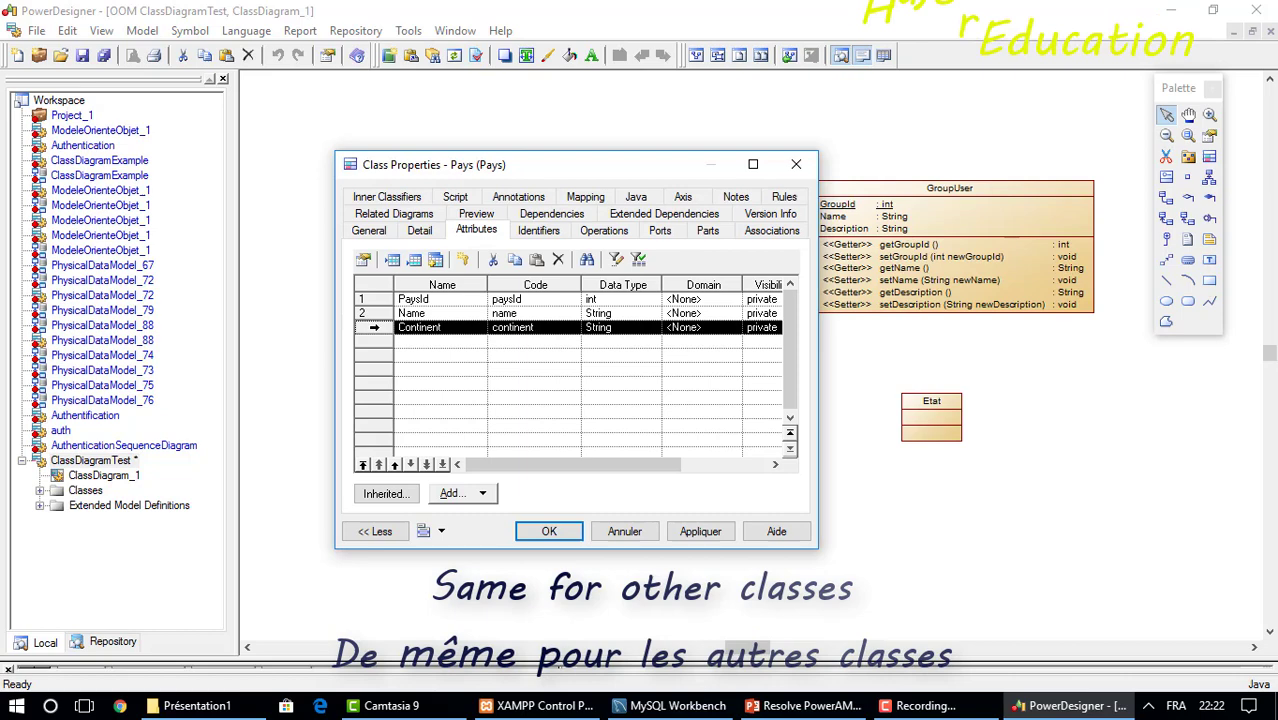
pyautogui.click(470, 496)
pyautogui.click(505, 518)
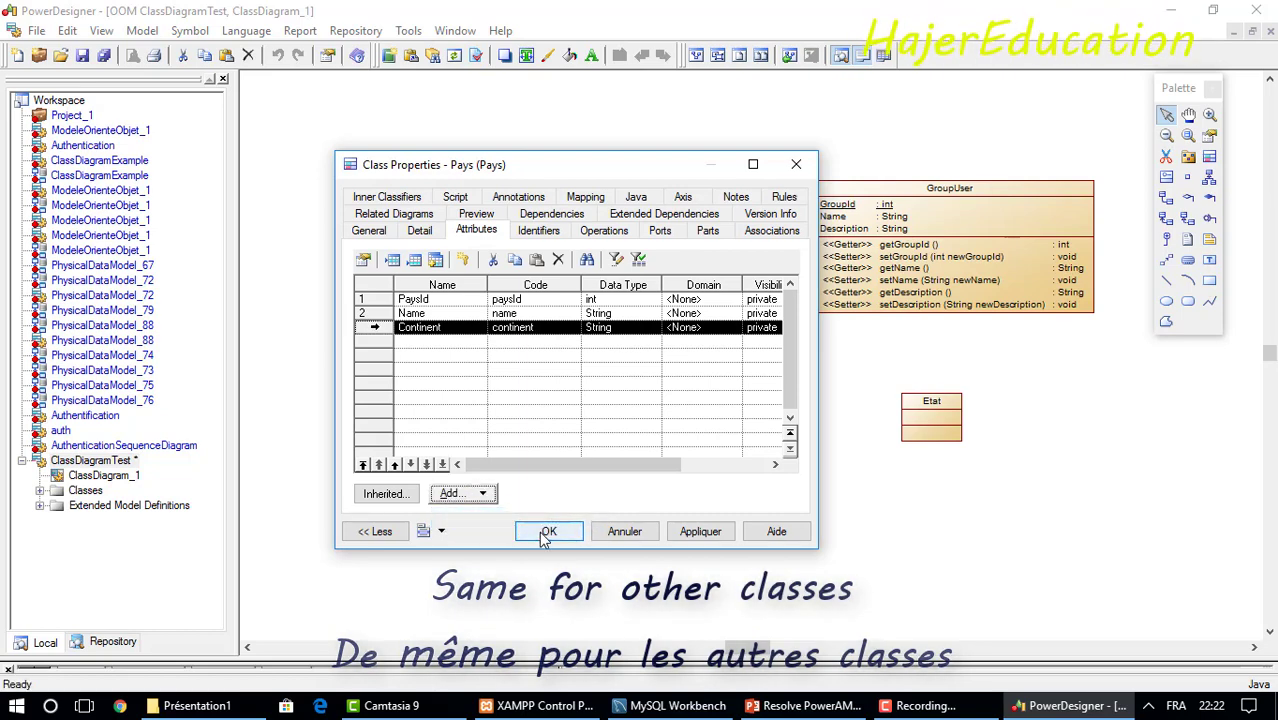
pyautogui.click(548, 531)
pyautogui.click(922, 438)
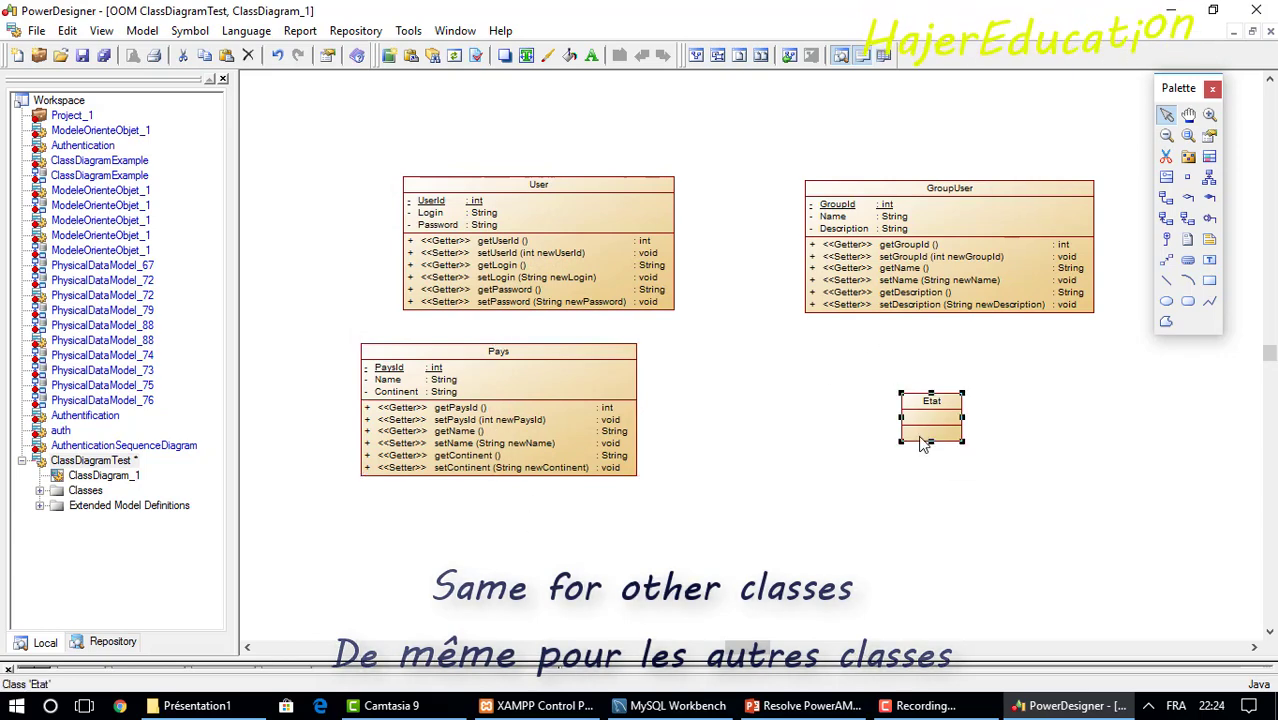
# Add an EtatId attribute to the Etat class.
pyautogui.doubleClick(922, 440)
pyautogui.click(538, 224)
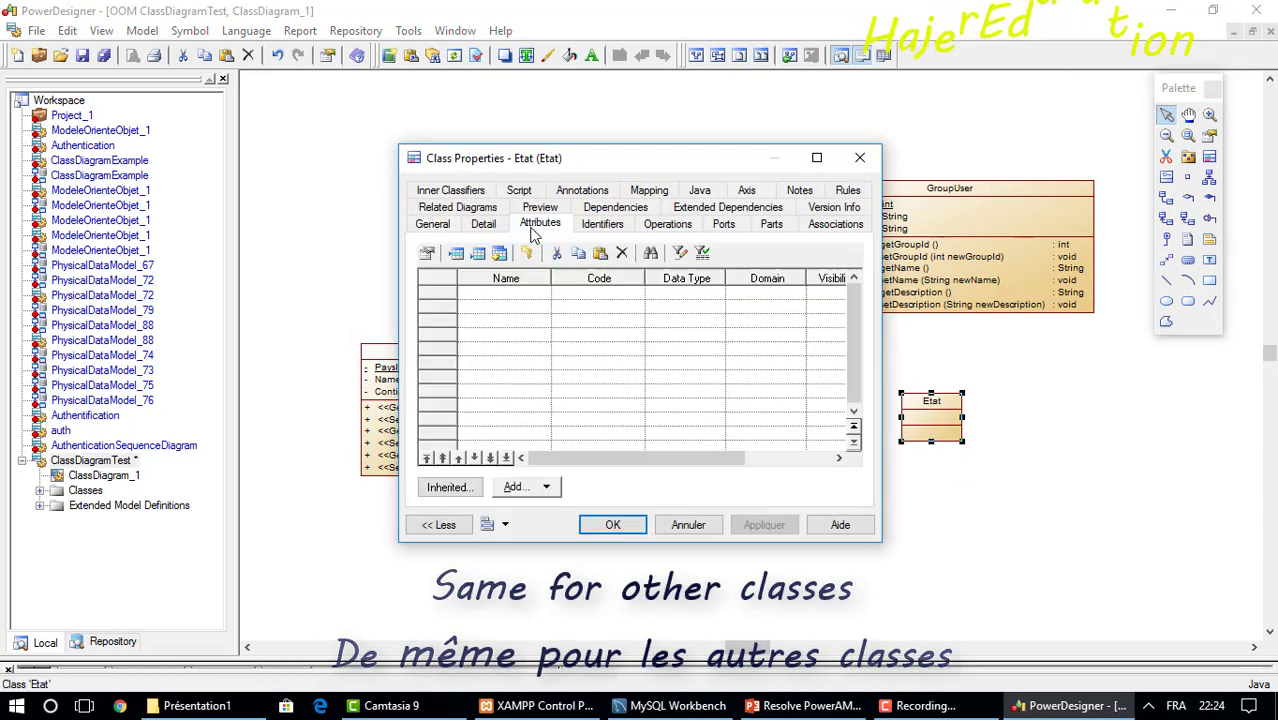
pyautogui.click(447, 288)
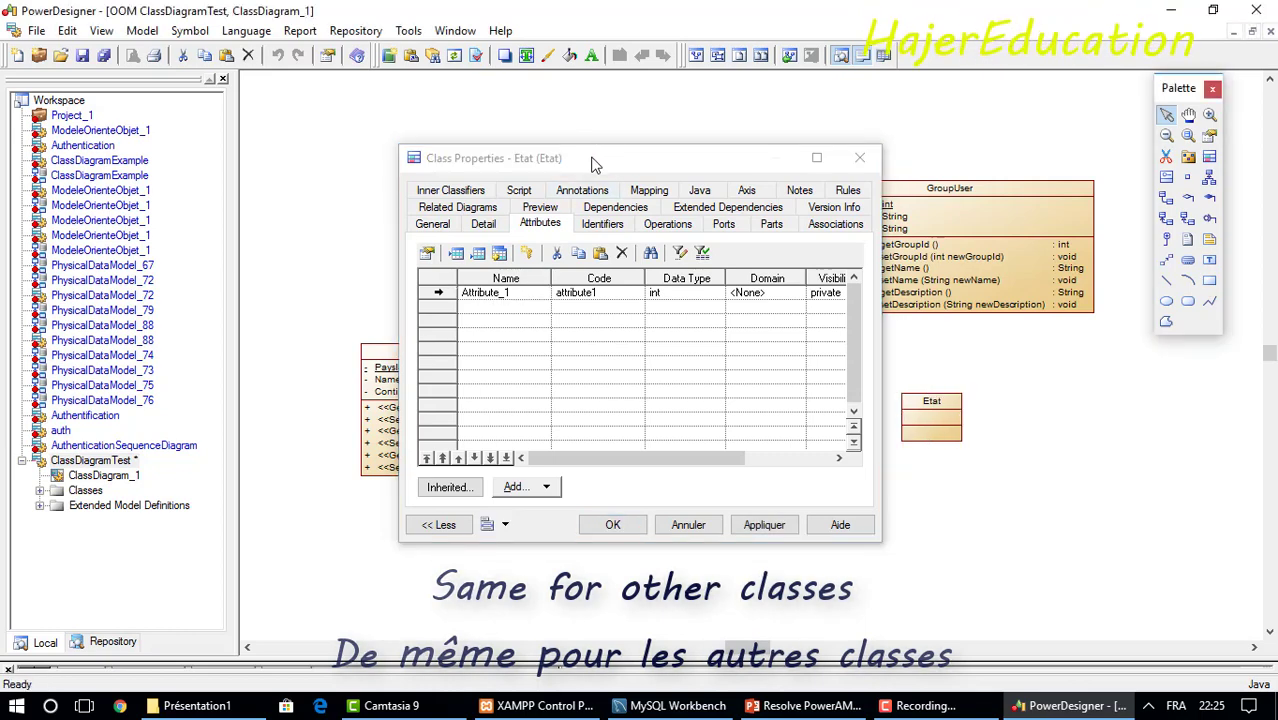
pyautogui.moveTo(595, 163); pyautogui.dragTo(509, 164)
pyautogui.click(405, 293)
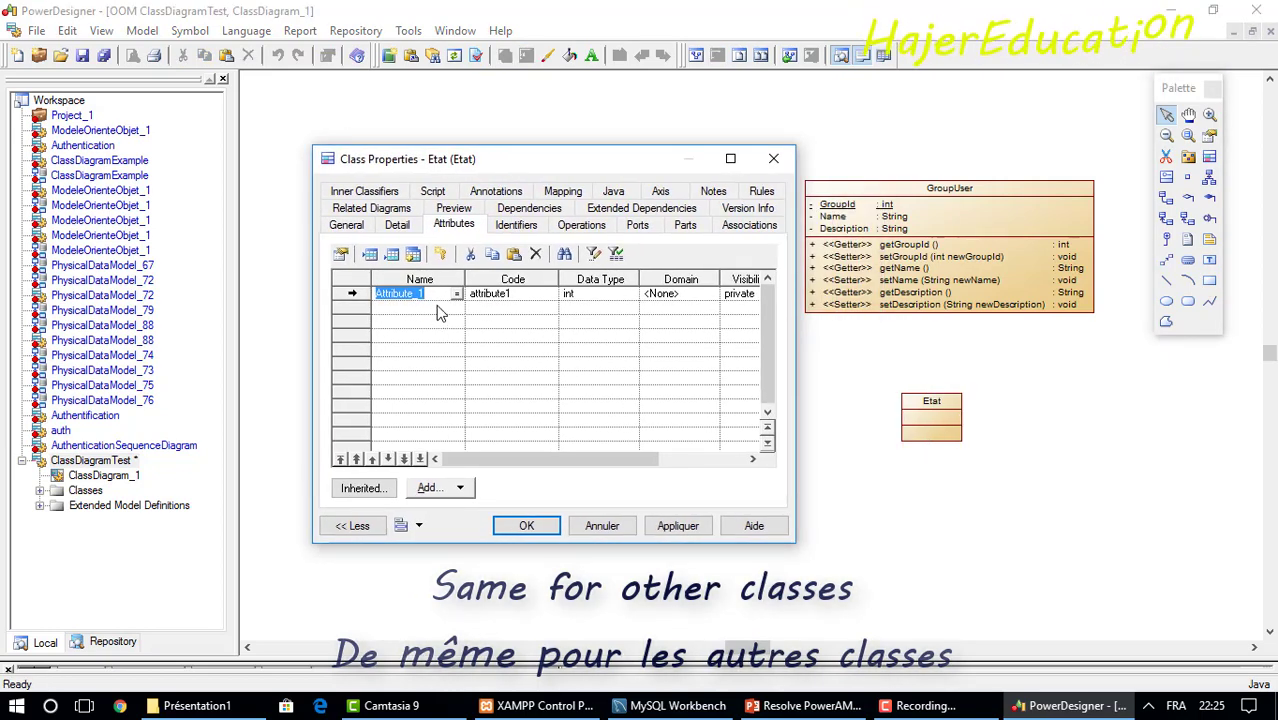
pyautogui.write('EtatId')
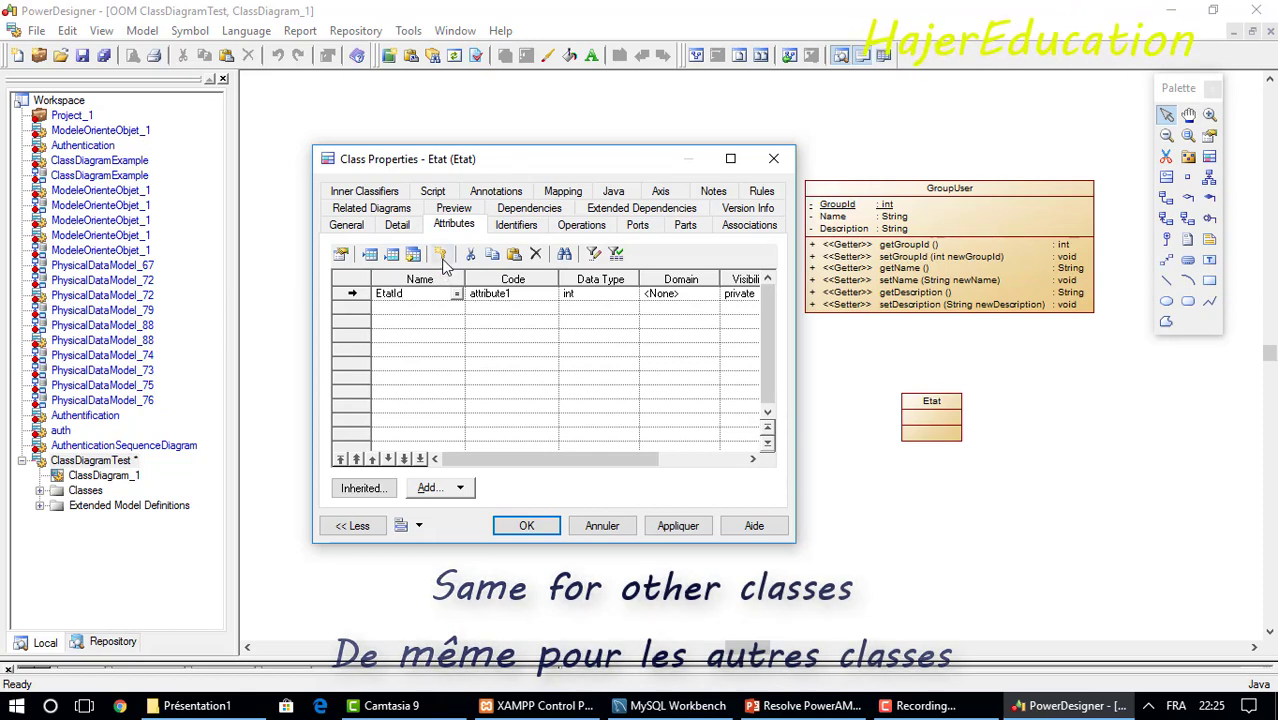
# Create an Etat identifier named IdEtat and mark it as primary.
pyautogui.click(443, 257)
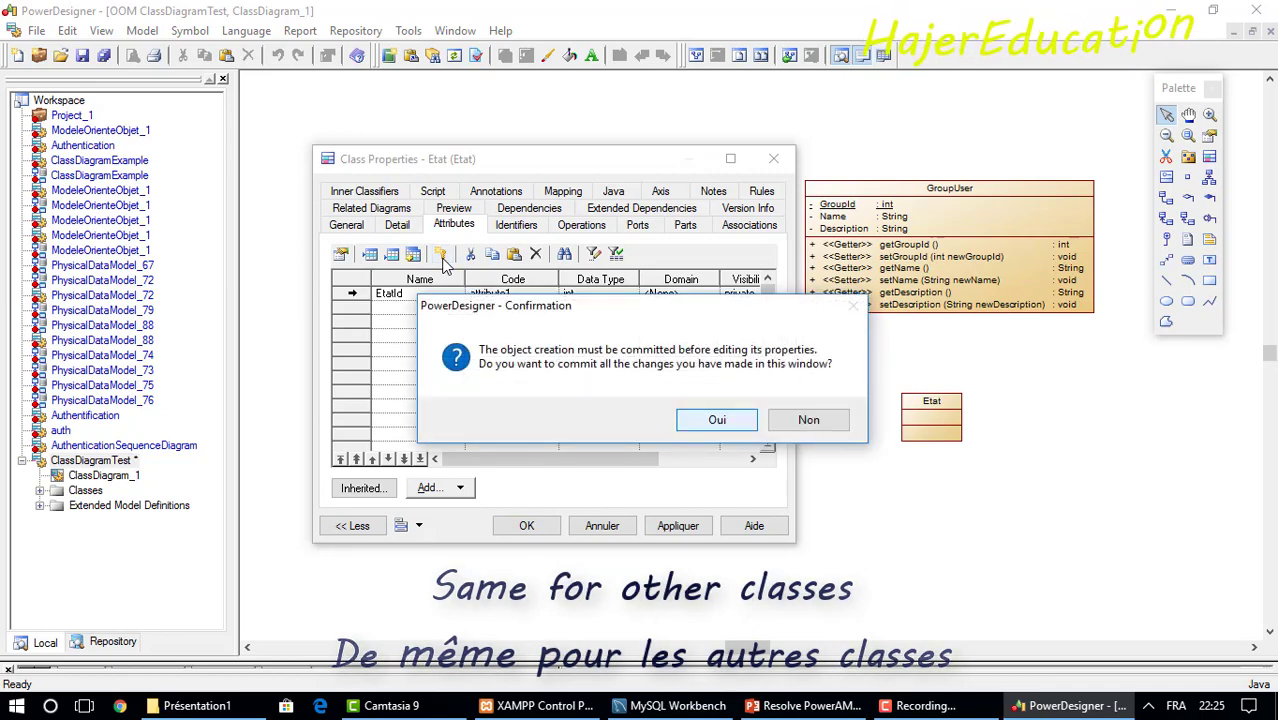
pyautogui.click(718, 420)
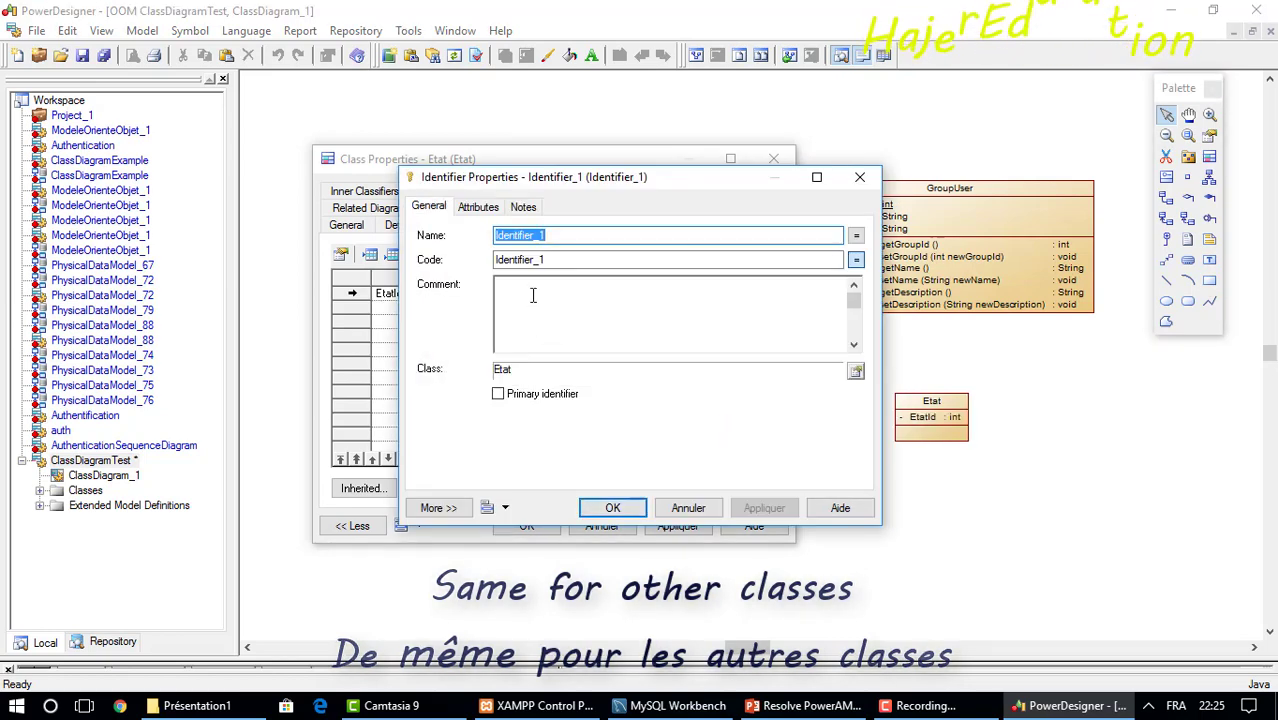
pyautogui.write('IdEtat')
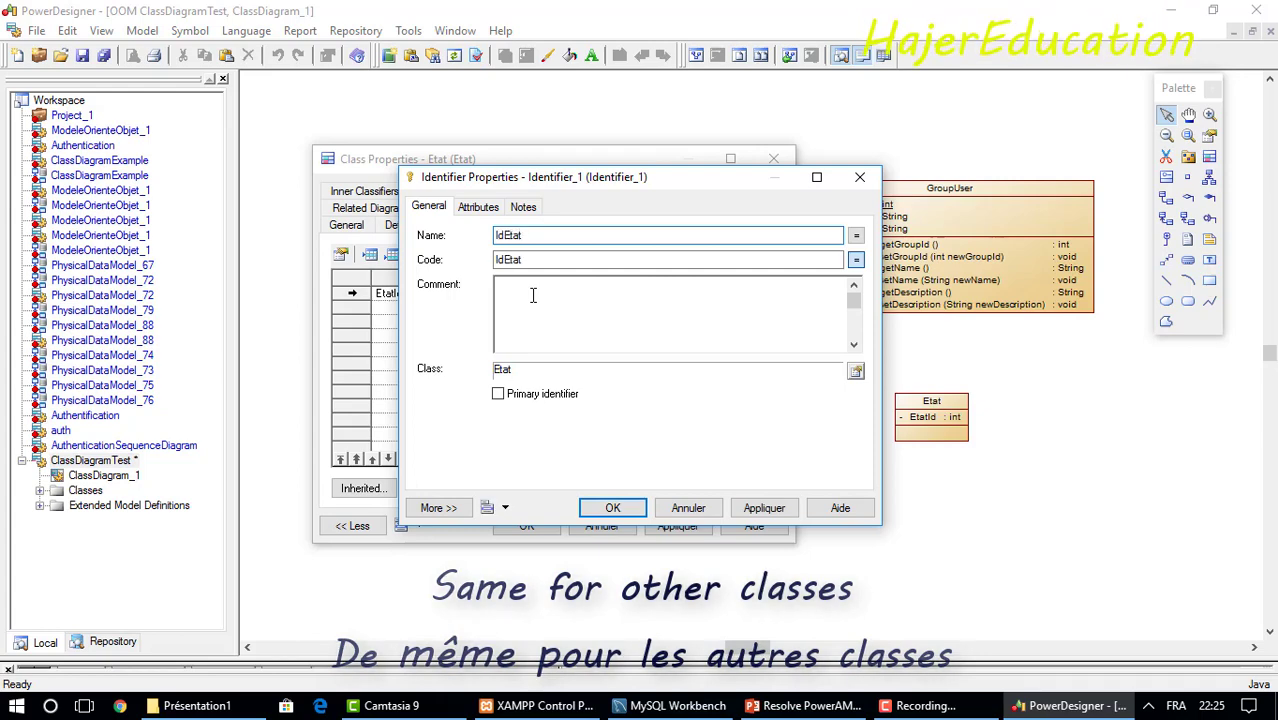
pyautogui.click(498, 394)
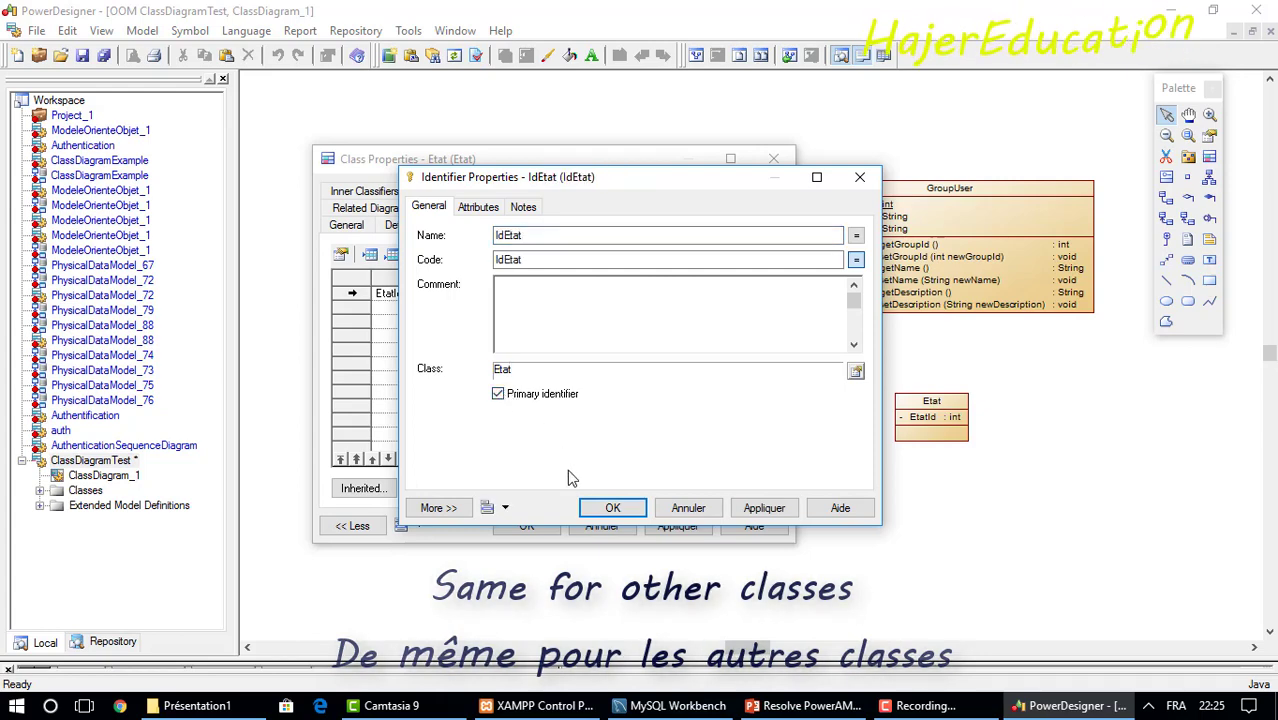
pyautogui.click(612, 508)
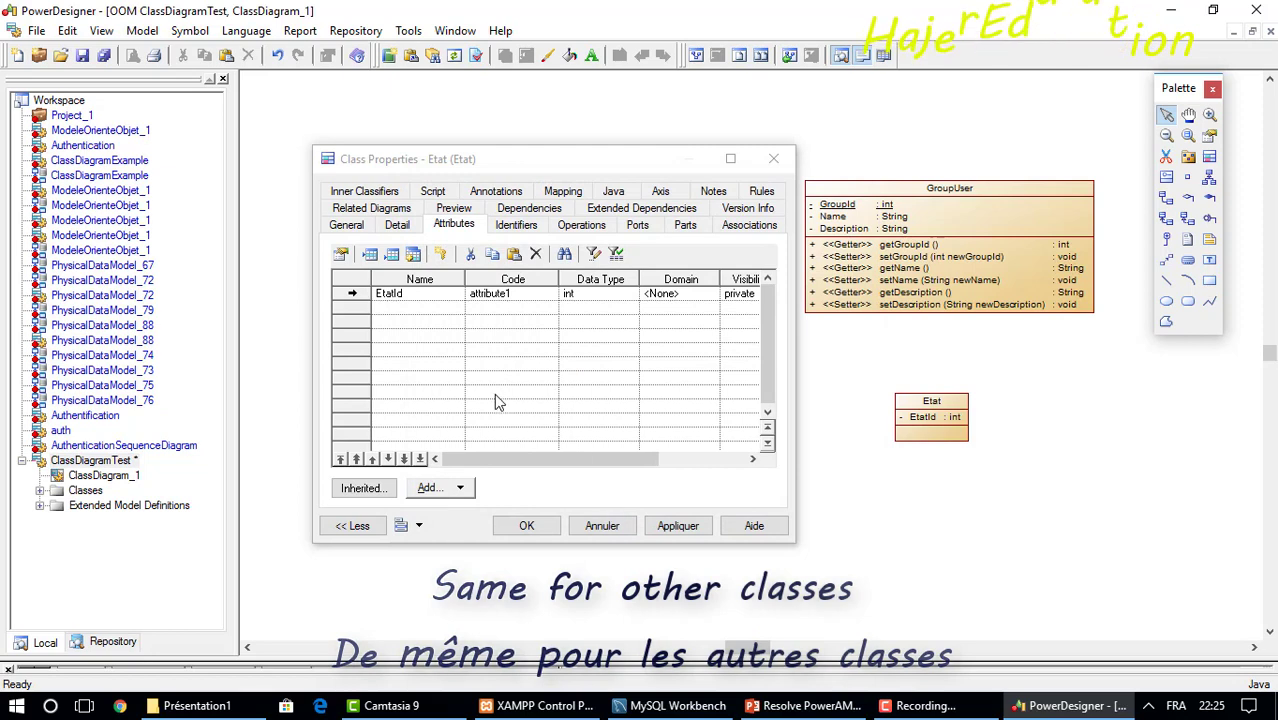
# Add Name and Description attributes to Etat after EtatId.
pyautogui.click(373, 308)
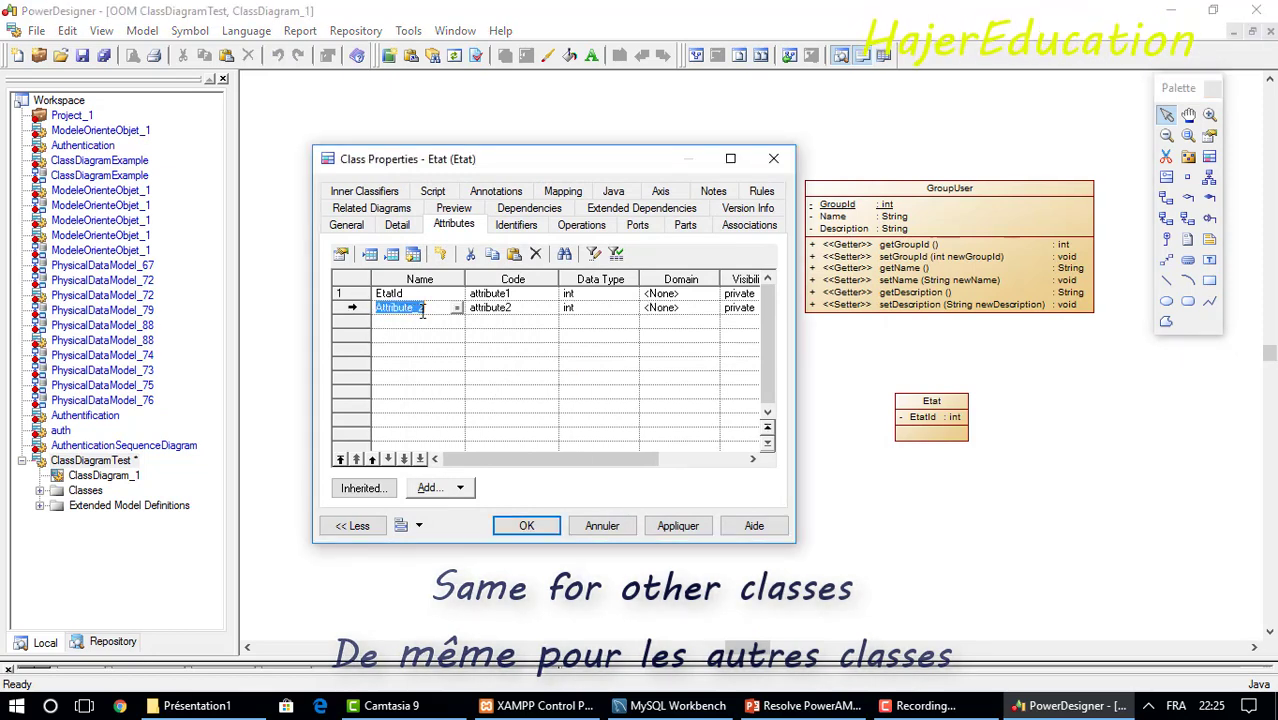
pyautogui.write('N')
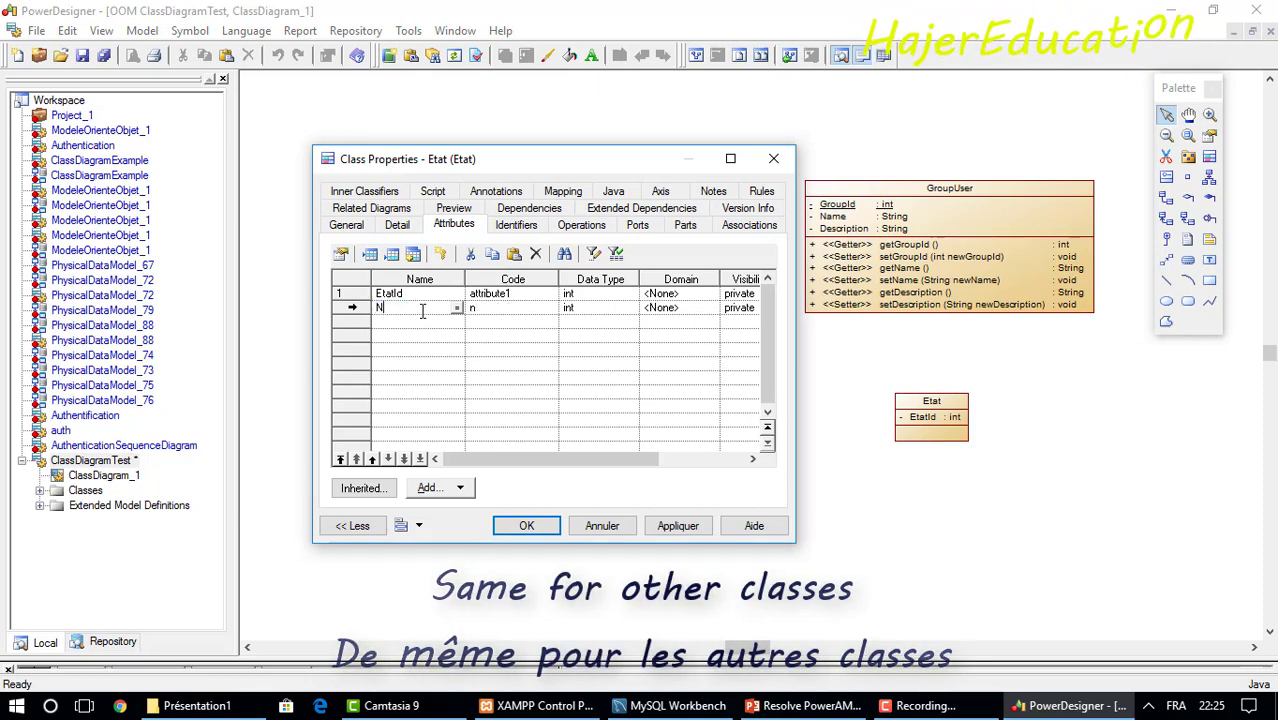
pyautogui.write('ame')
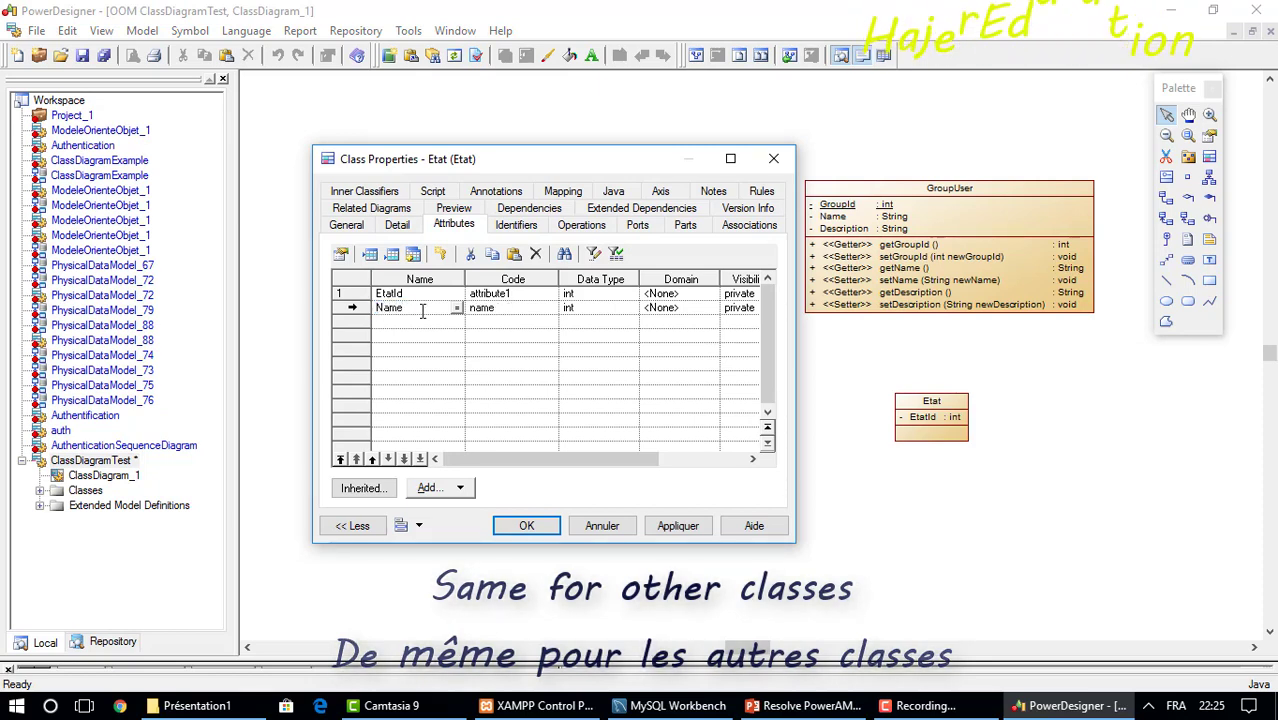
pyautogui.click(407, 322)
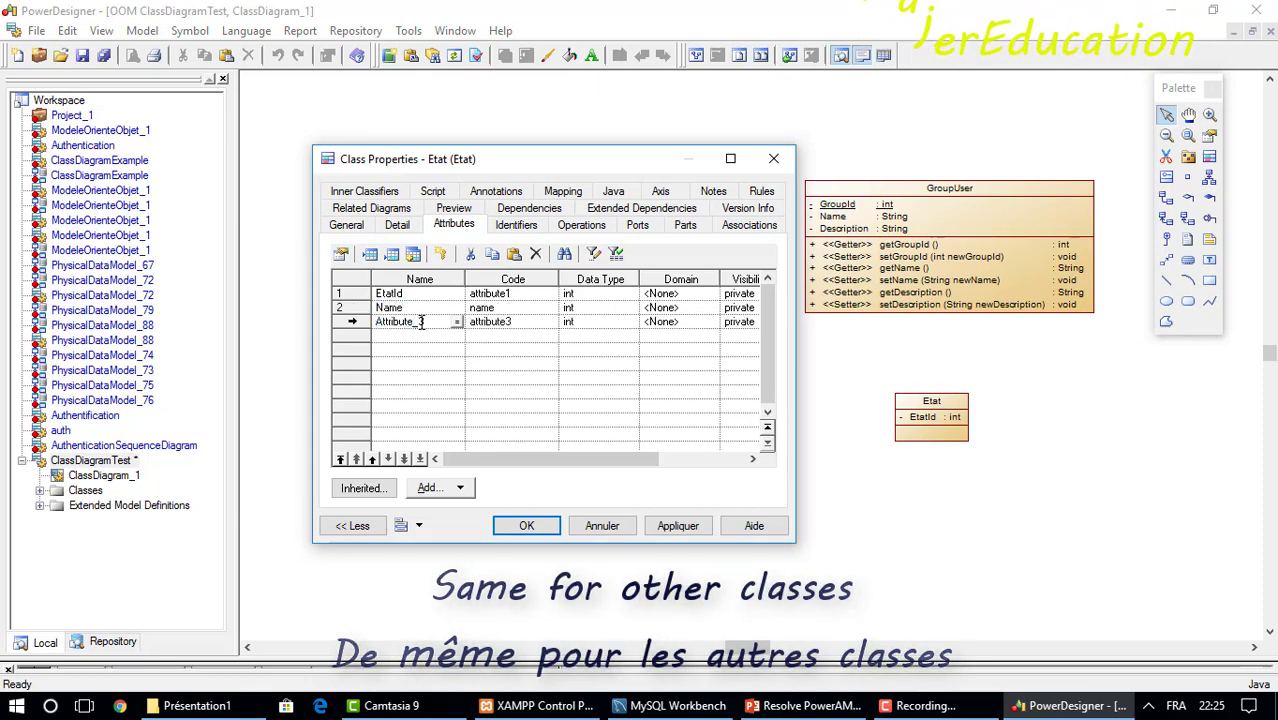
pyautogui.moveTo(430, 322); pyautogui.dragTo(351, 322)
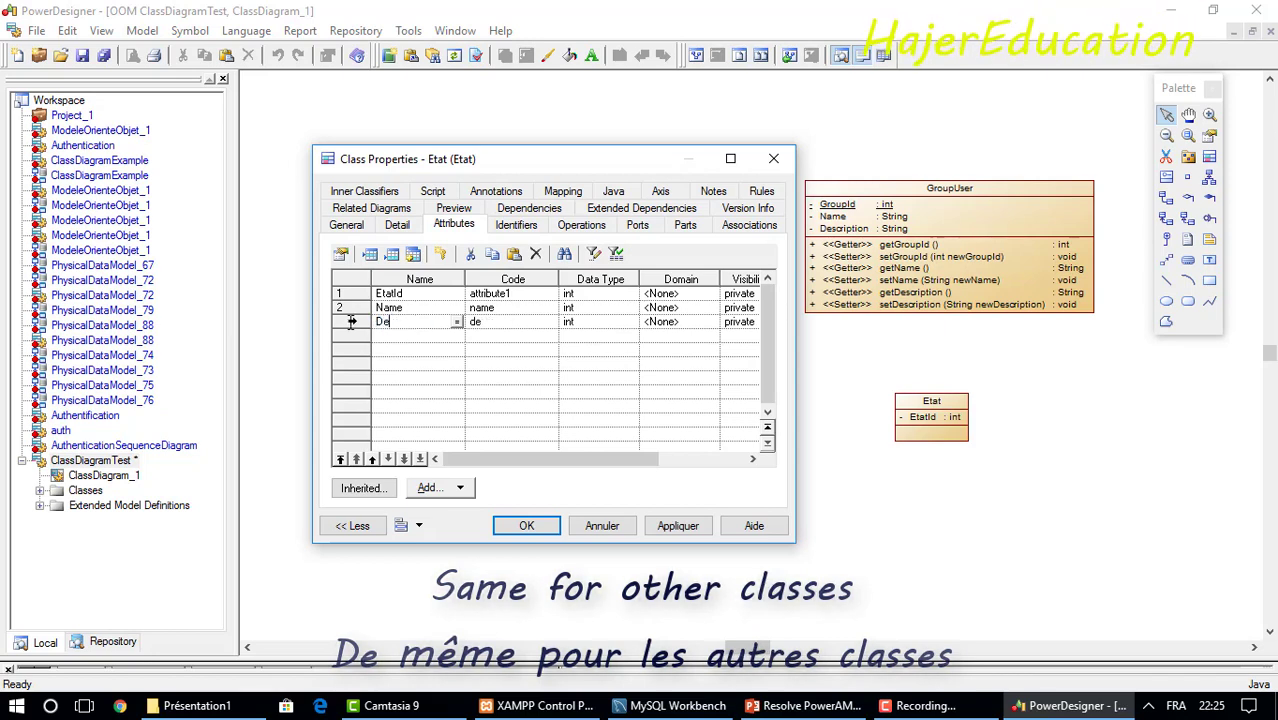
pyautogui.write('Descri')
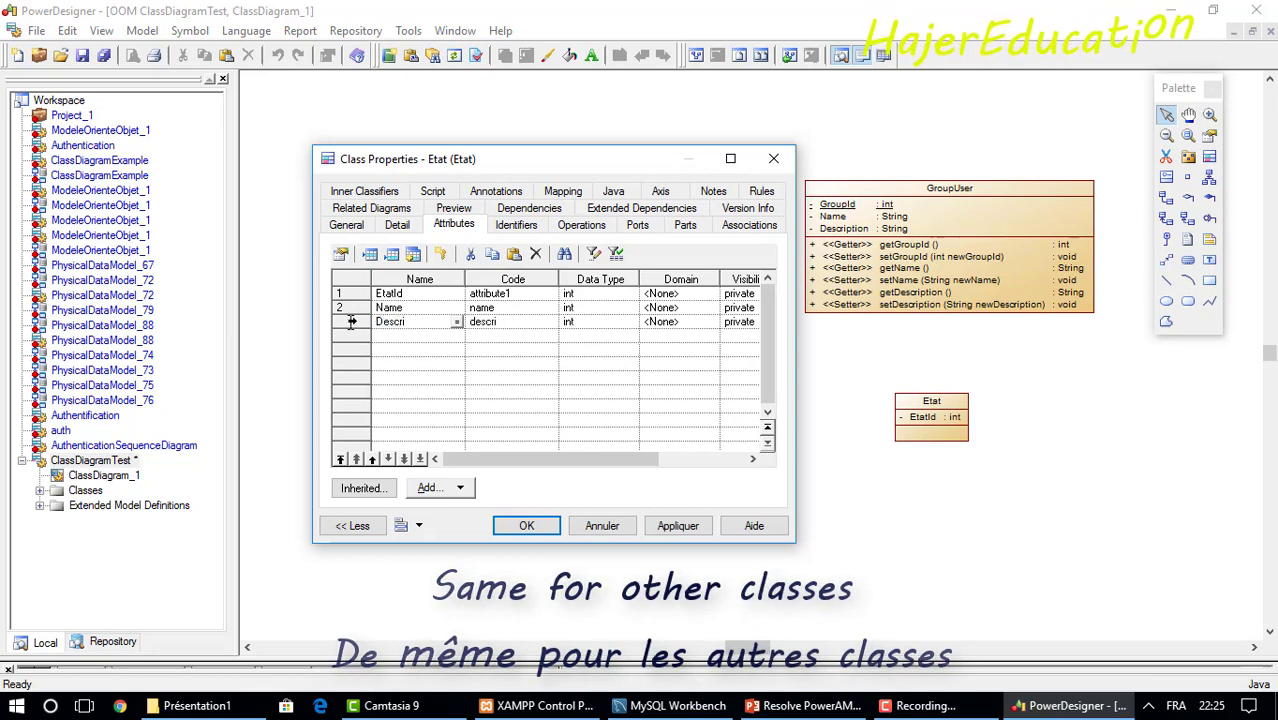
pyautogui.write('p')
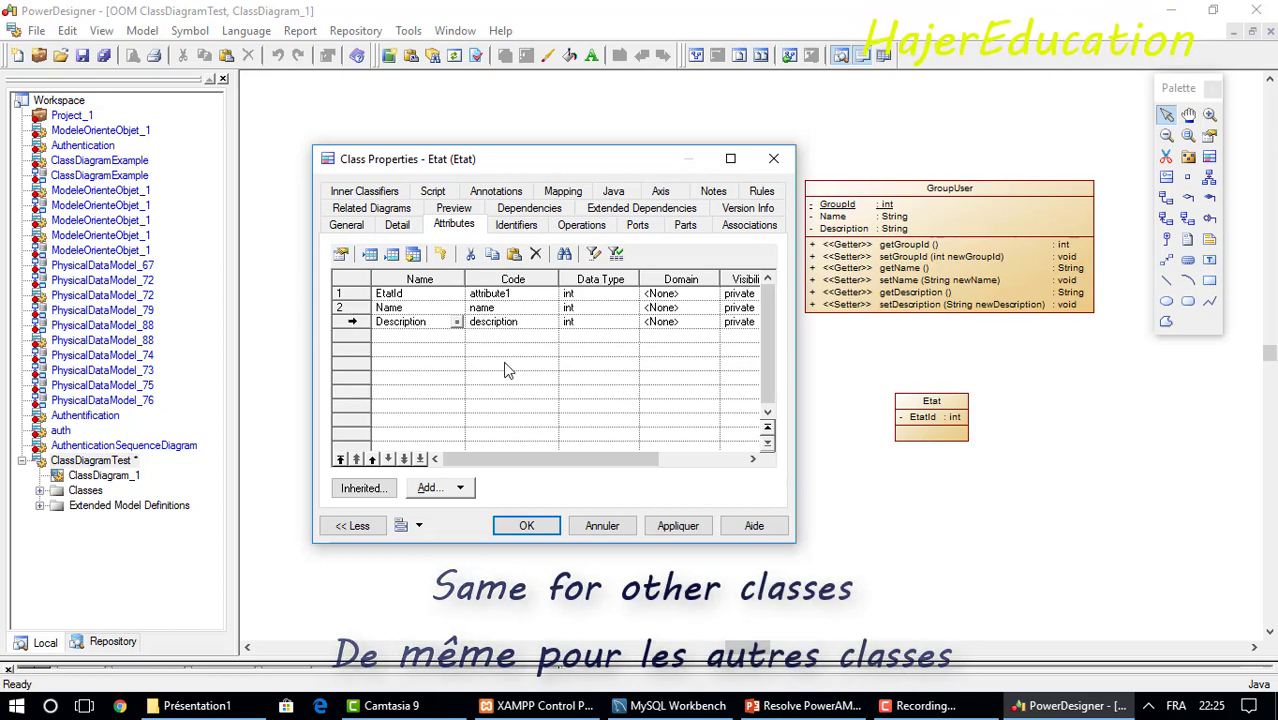
pyautogui.write('tion')
# Set the data type of both Description and Name to String.
pyautogui.click(620, 323)
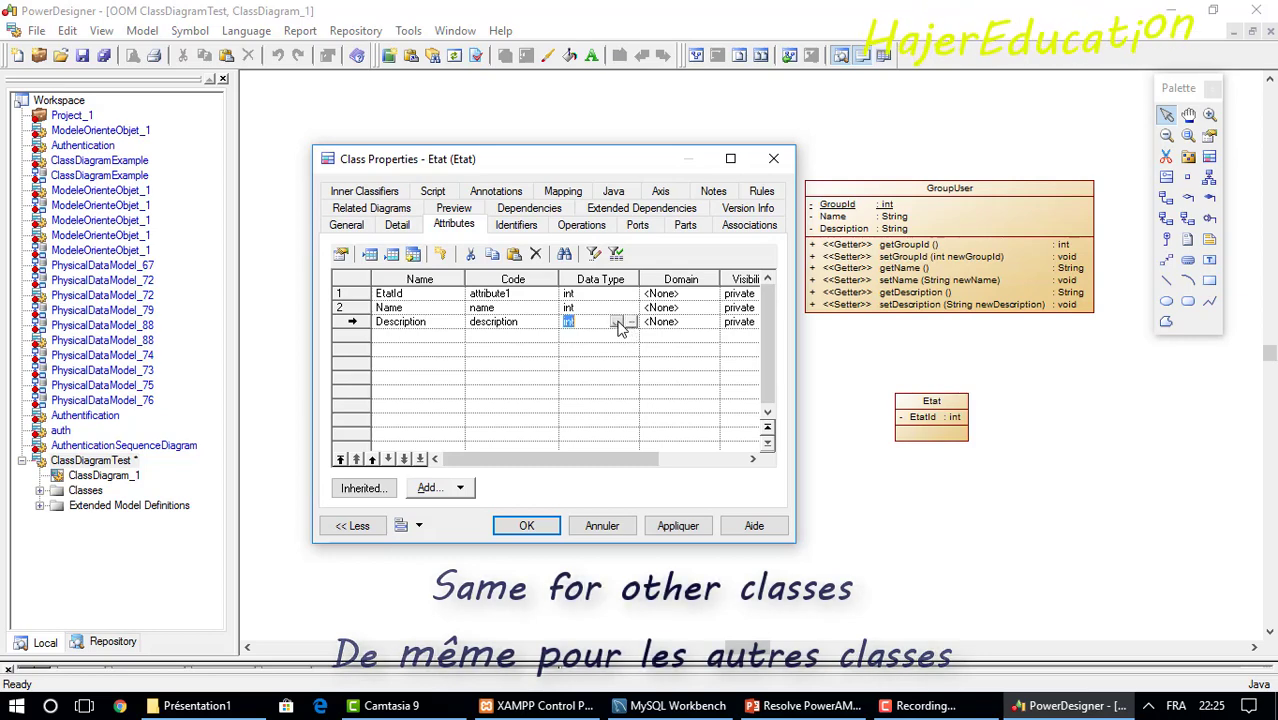
pyautogui.click(617, 322)
pyautogui.moveTo(634, 428); pyautogui.dragTo(628, 494)
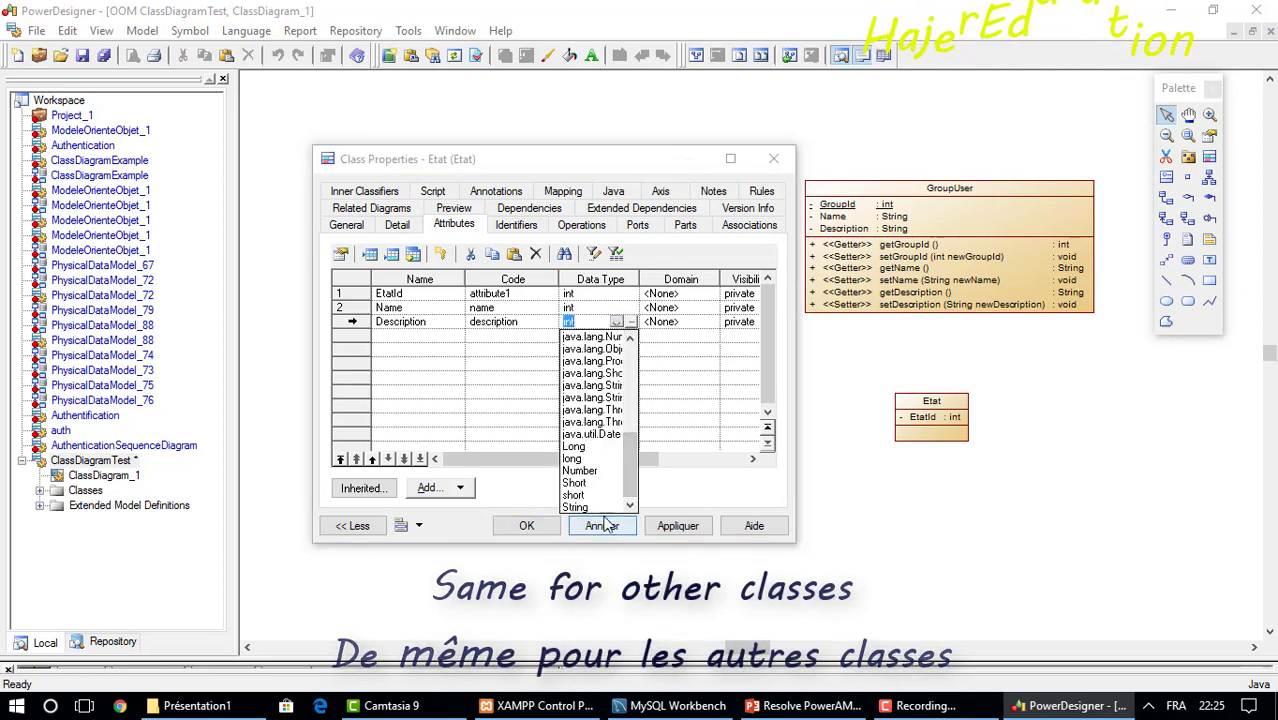
pyautogui.click(583, 507)
pyautogui.click(619, 309)
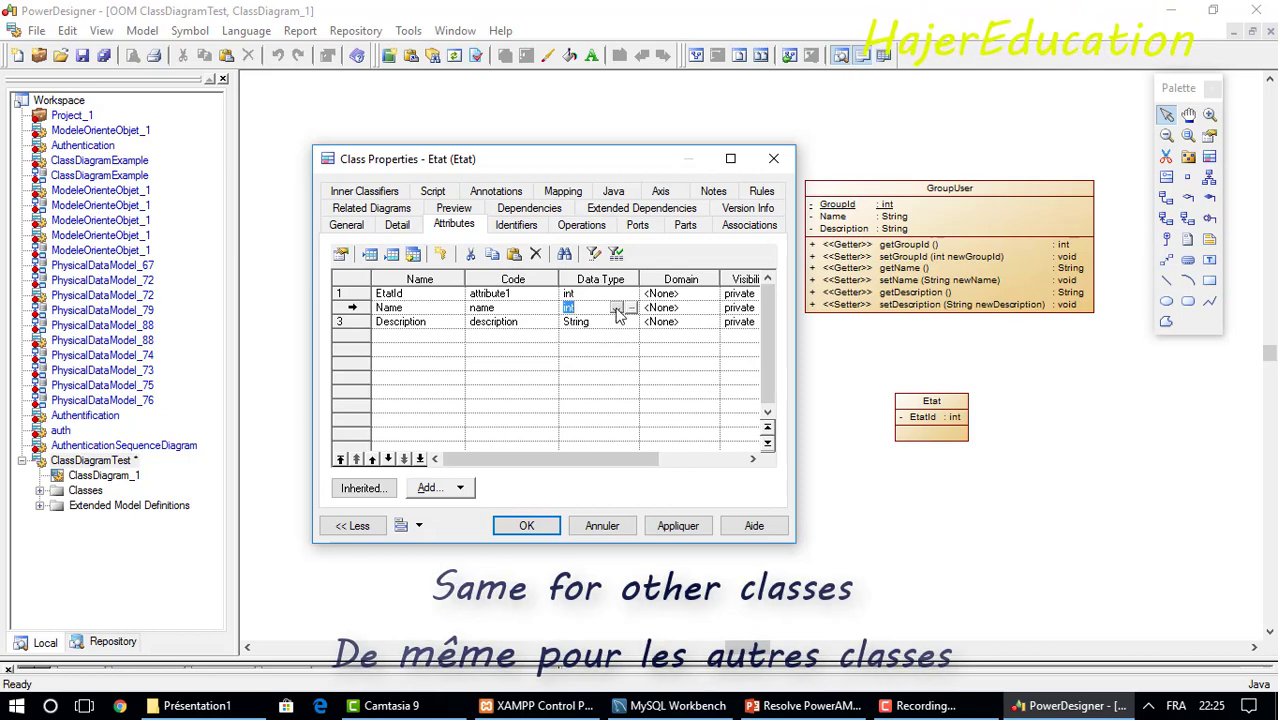
pyautogui.click(617, 312)
pyautogui.scroll(-5, 595, 430)
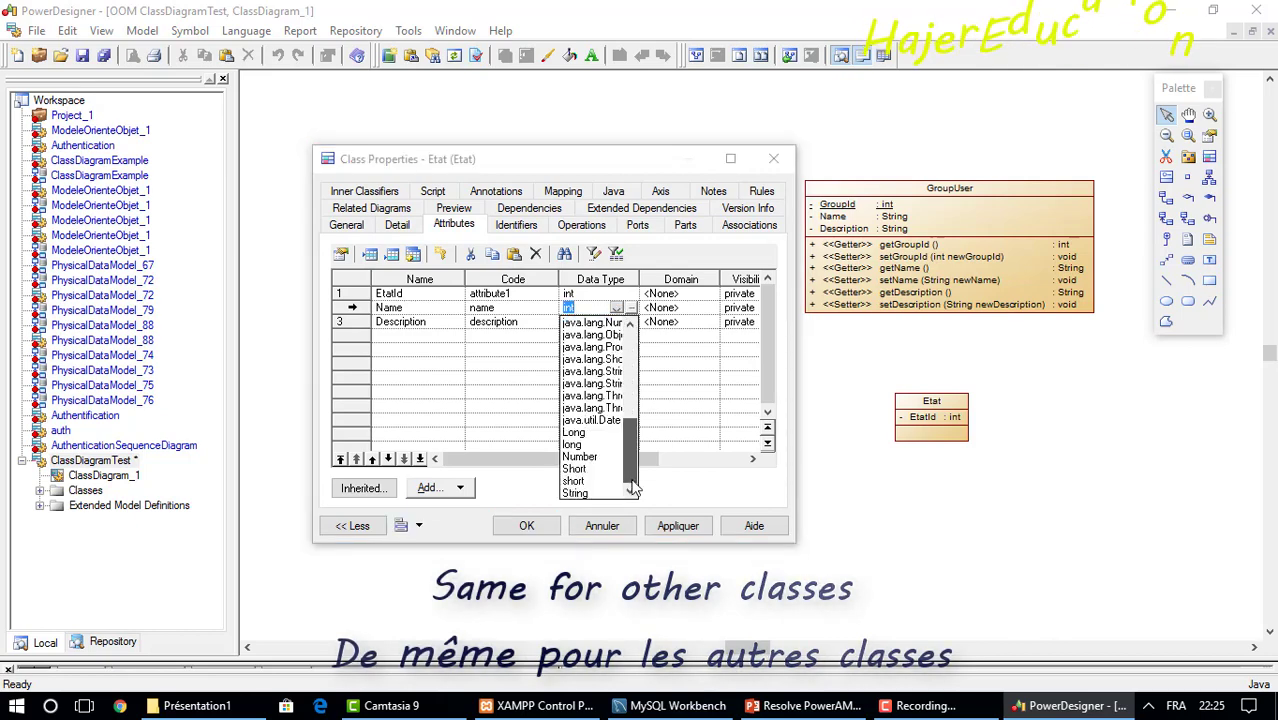
pyautogui.click(576, 494)
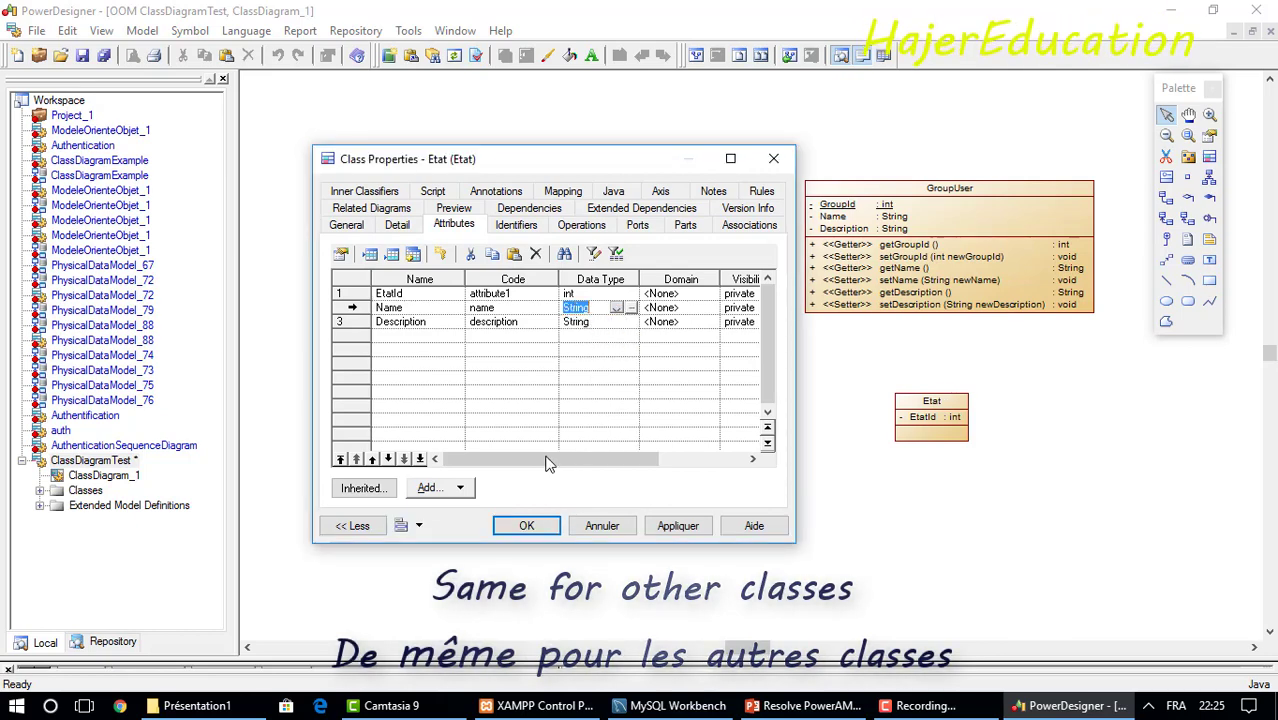
pyautogui.click(352, 295)
pyautogui.click(430, 492)
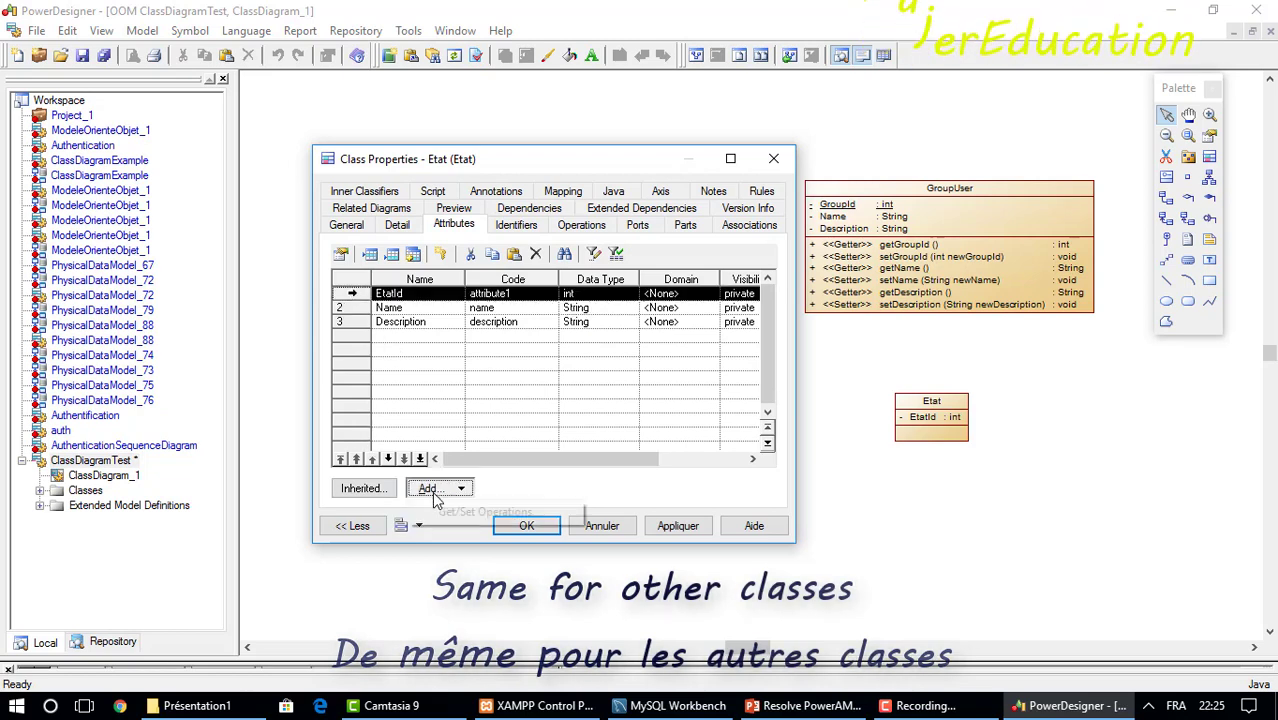
# Generate get/set operations for EtatId, Name and Description, check them, and apply to Etat.
pyautogui.click(465, 513)
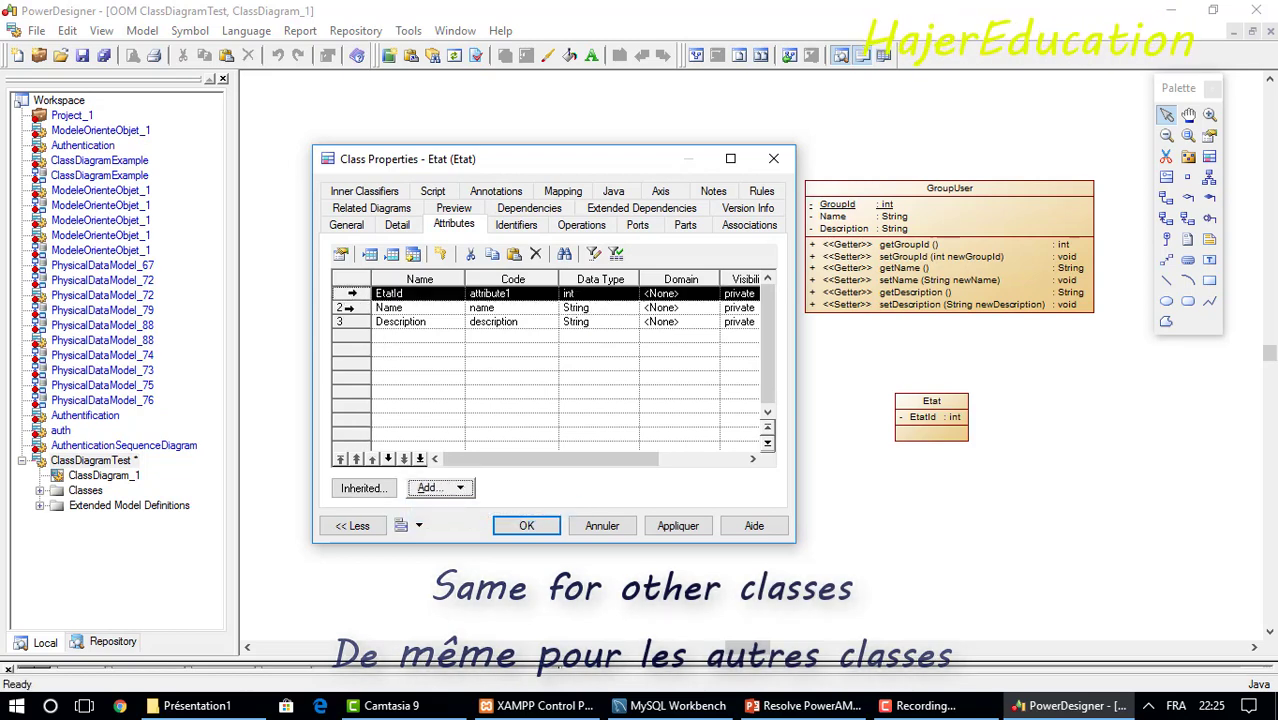
pyautogui.click(350, 308)
pyautogui.click(430, 488)
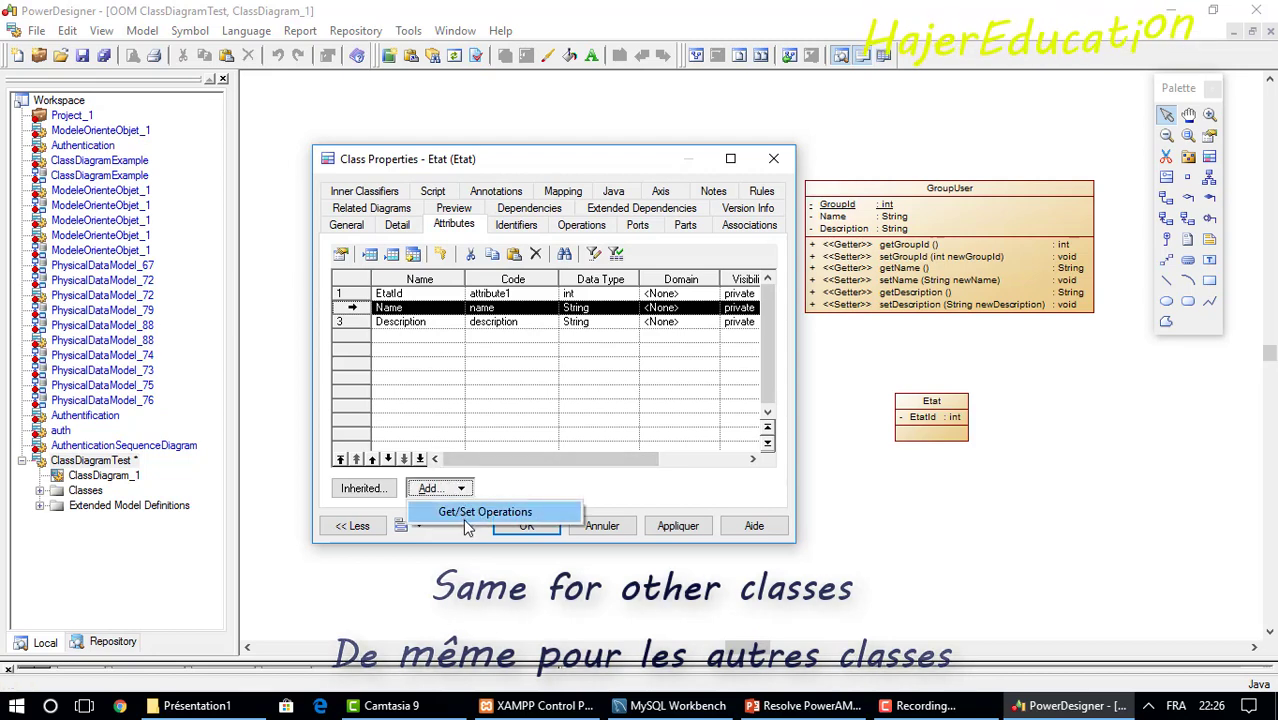
pyautogui.click(465, 516)
pyautogui.click(362, 318)
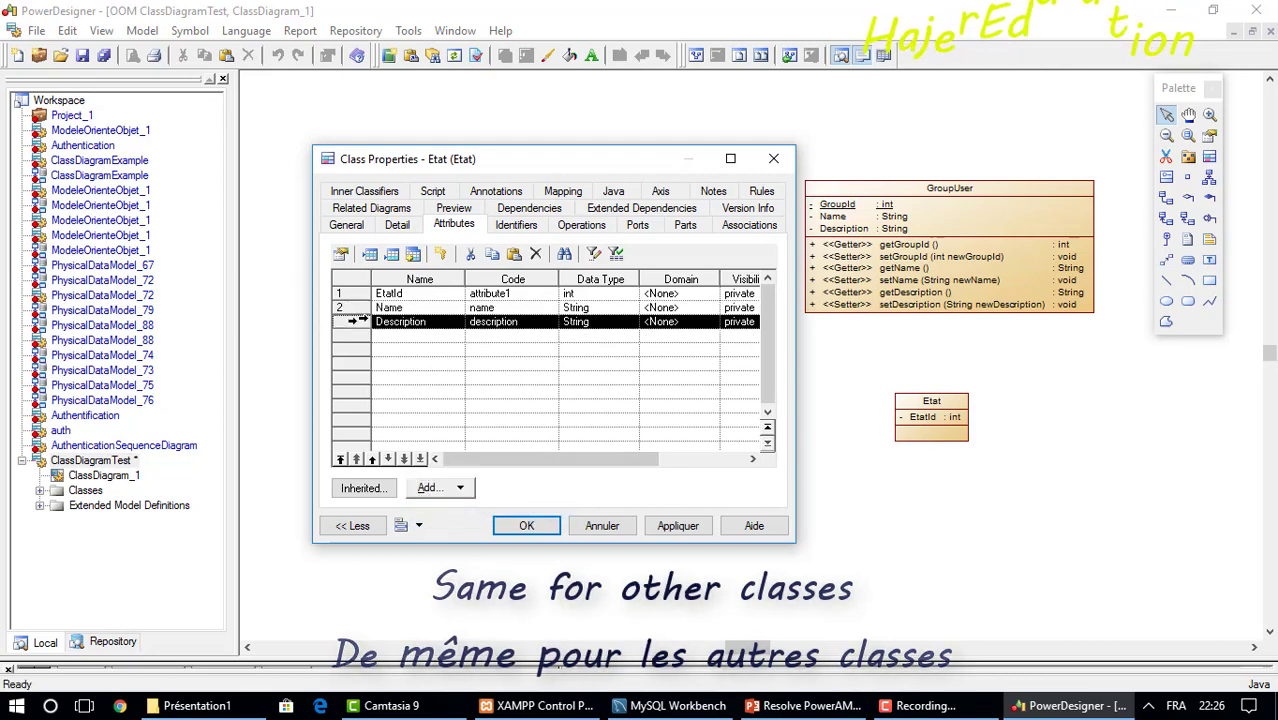
pyautogui.click(459, 492)
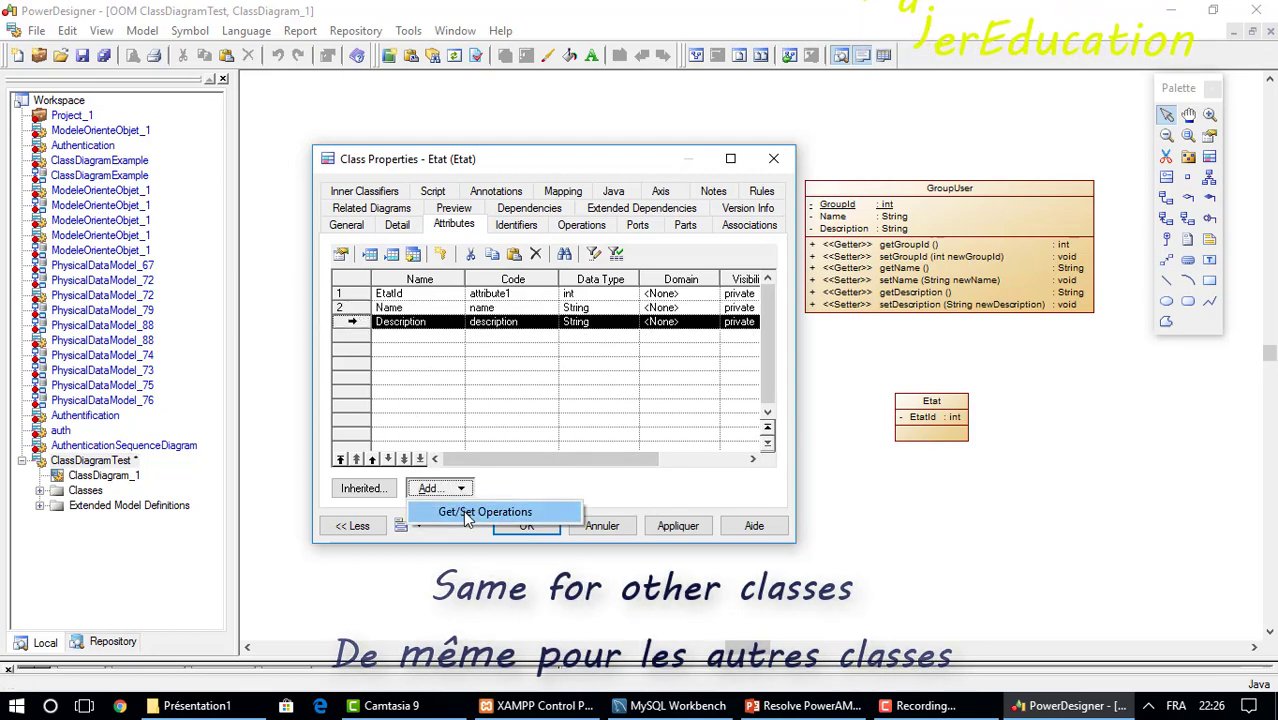
pyautogui.click(470, 510)
pyautogui.click(565, 226)
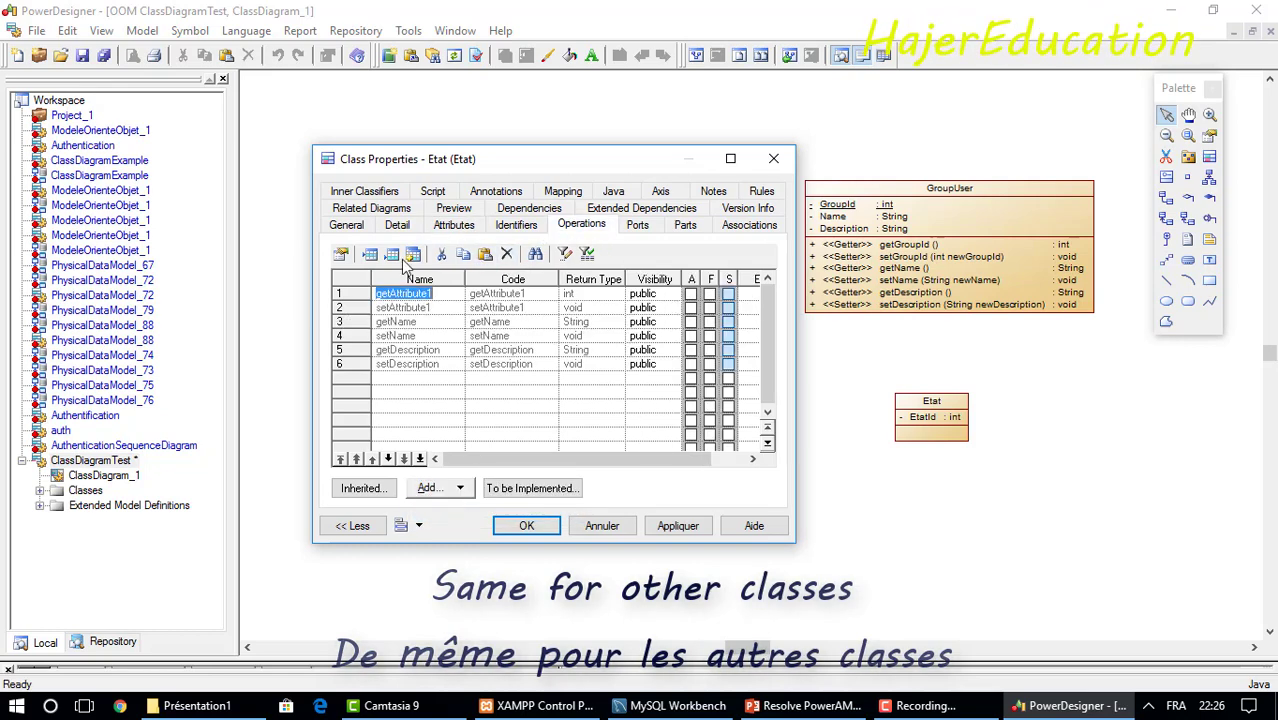
pyautogui.click(540, 530)
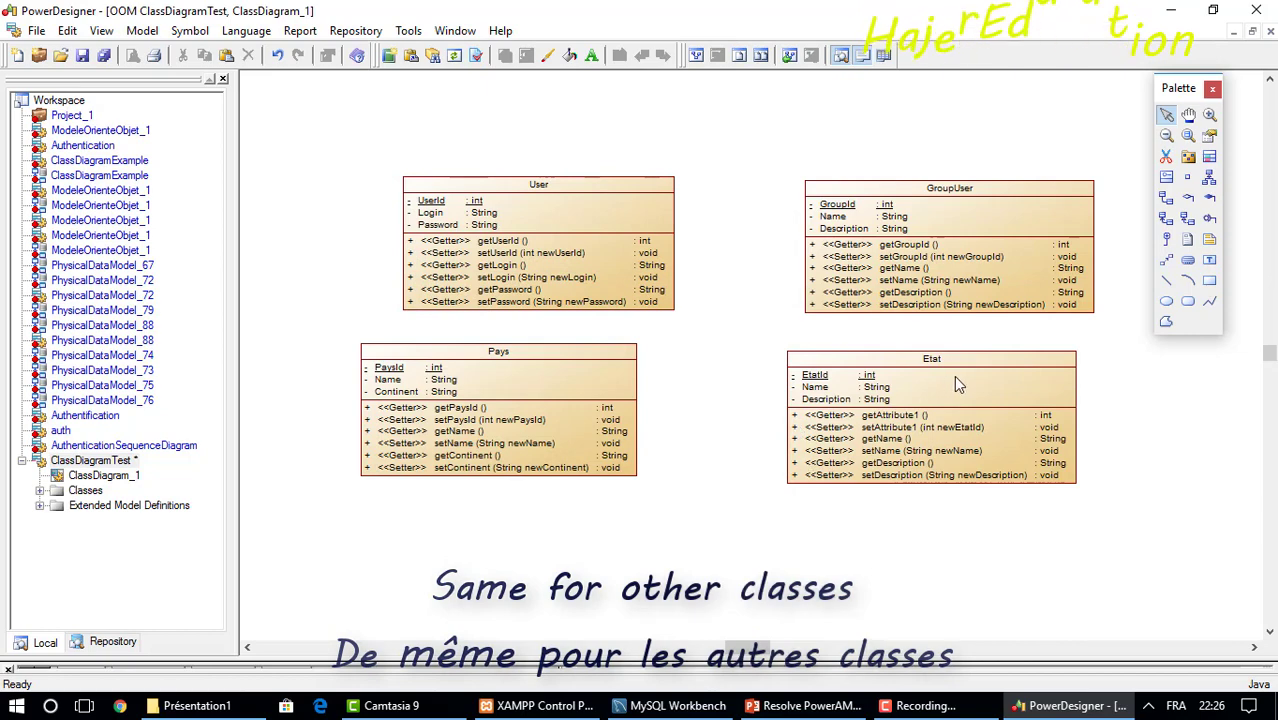
# Place User top-left, GroupUser top-right, Pays bottom-left and Etat bottom-right.
pyautogui.moveTo(925, 370); pyautogui.dragTo(975, 396)
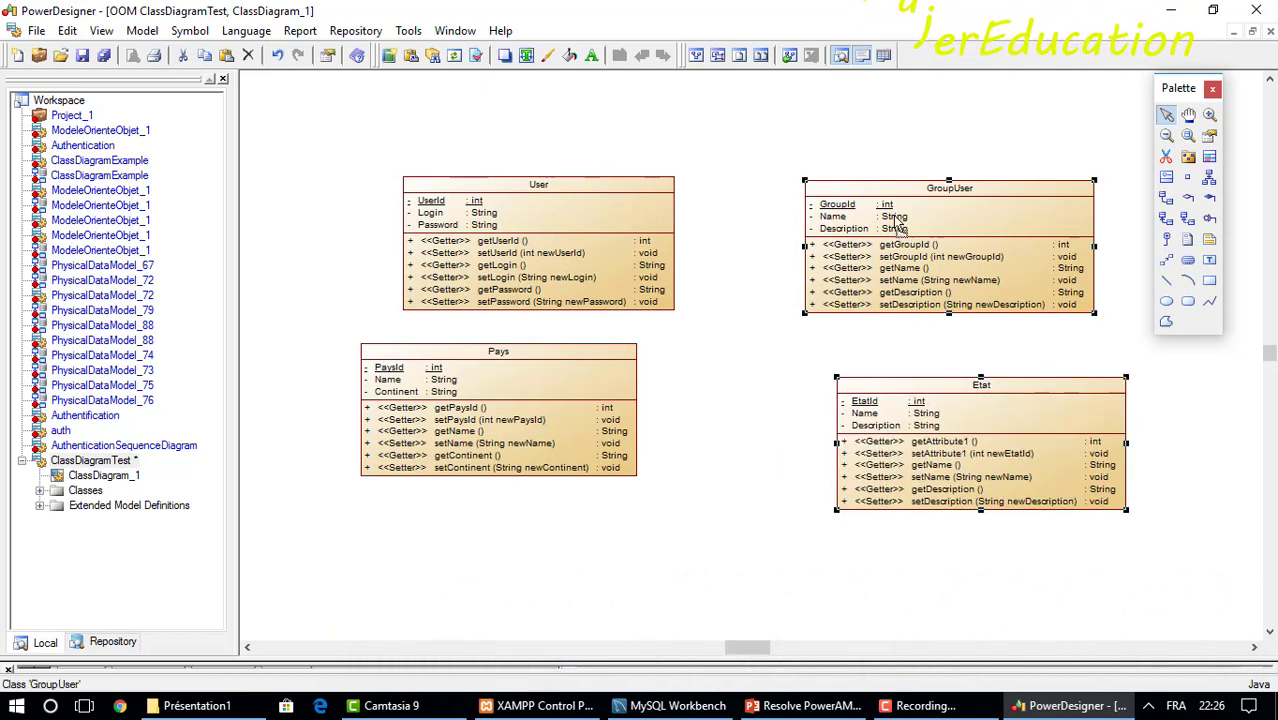
pyautogui.moveTo(900, 237); pyautogui.dragTo(887, 210)
pyautogui.moveTo(591, 241); pyautogui.dragTo(503, 190)
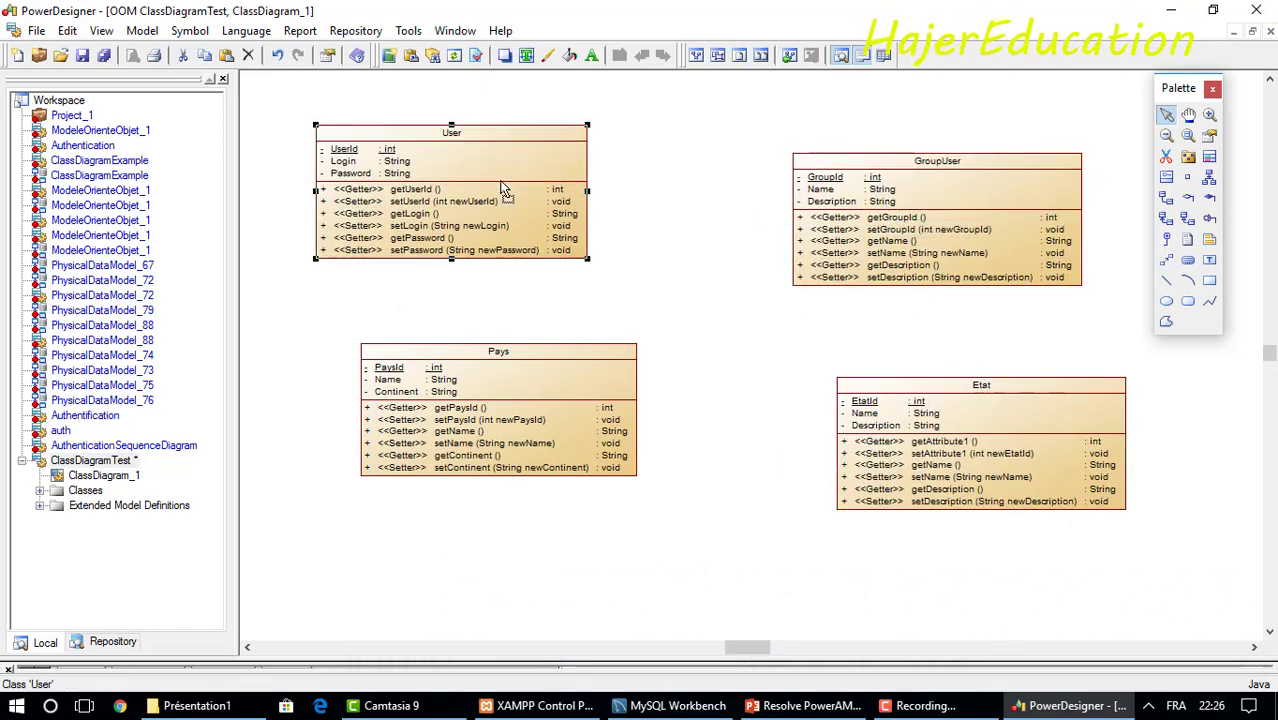
pyautogui.moveTo(825, 217); pyautogui.dragTo(819, 189)
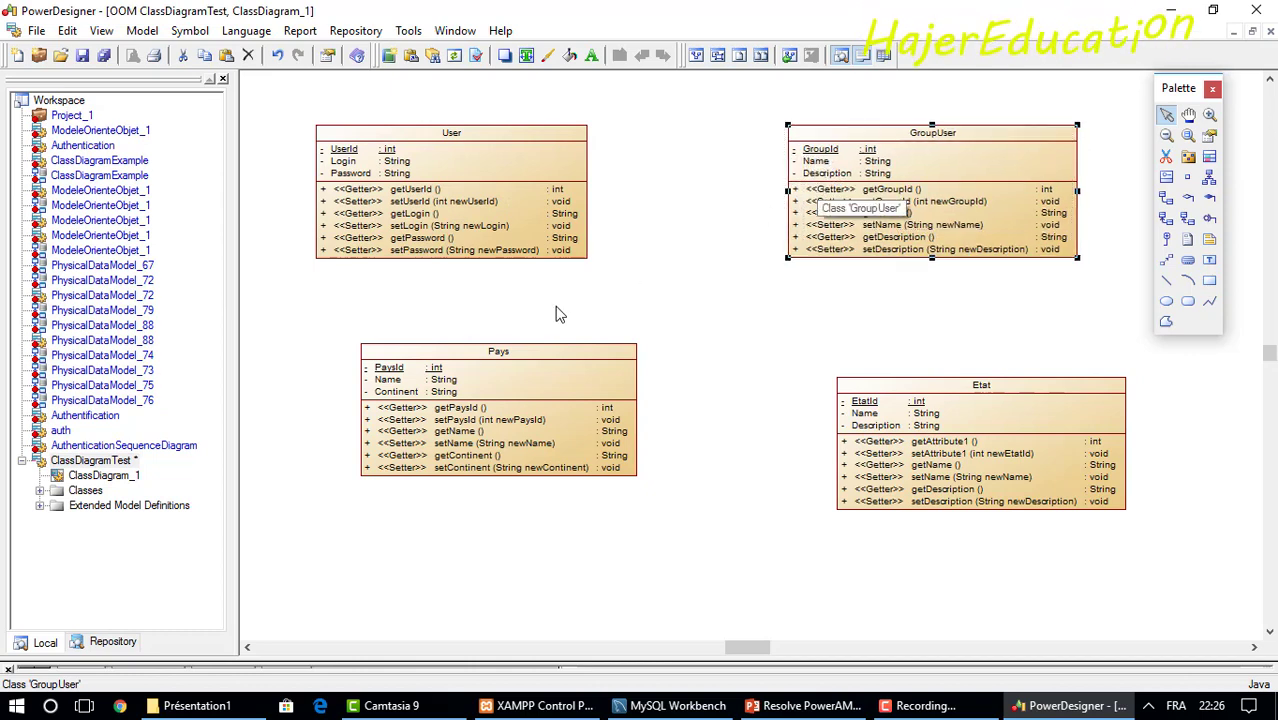
pyautogui.moveTo(530, 378); pyautogui.dragTo(499, 403)
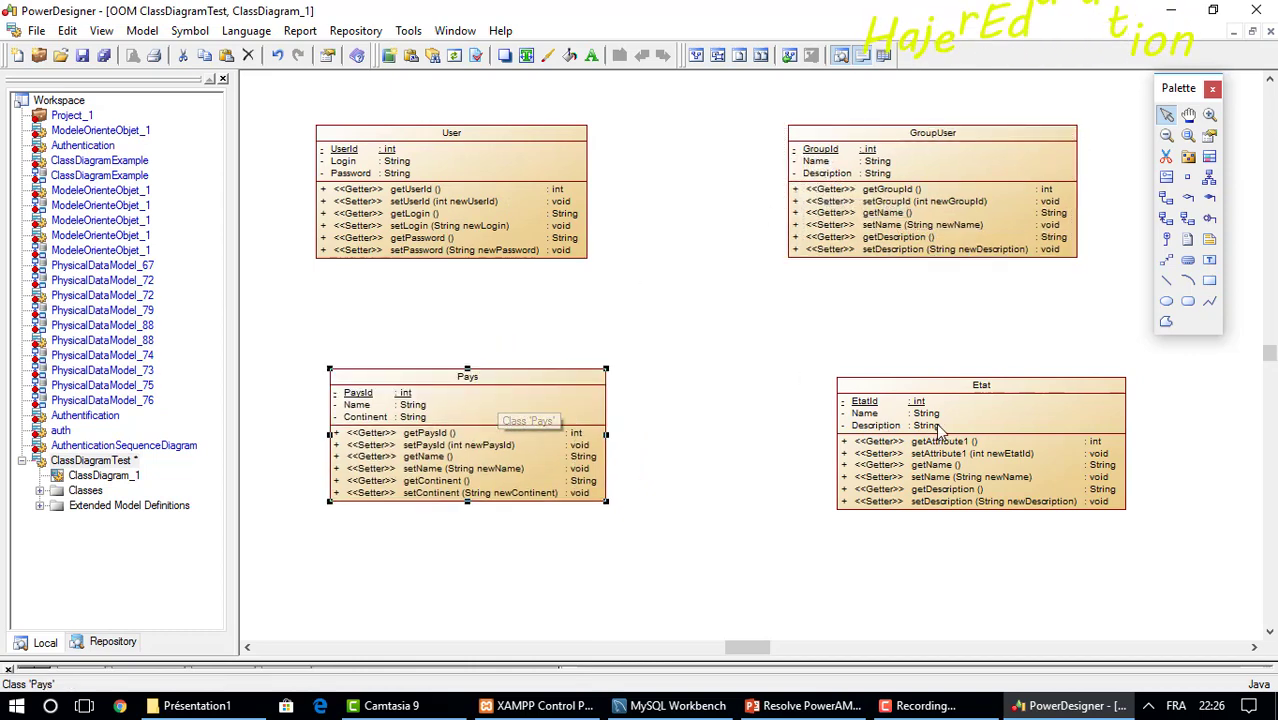
pyautogui.moveTo(941, 434); pyautogui.dragTo(893, 414)
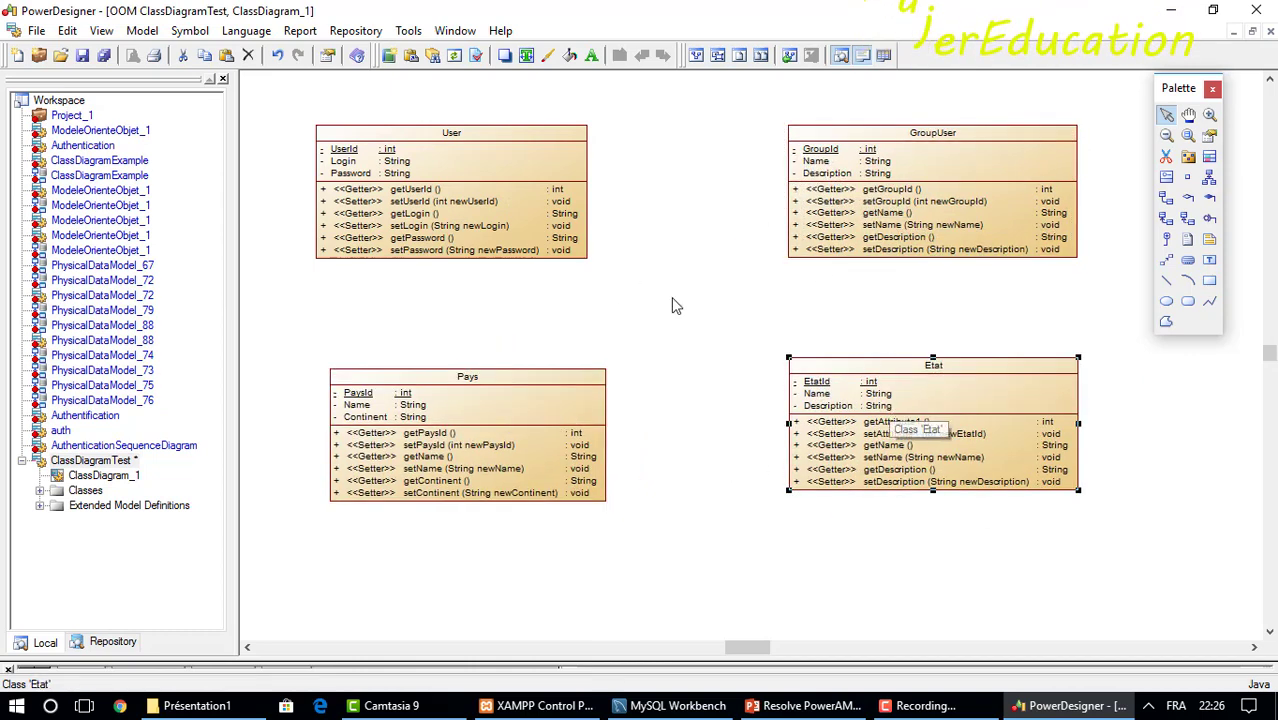
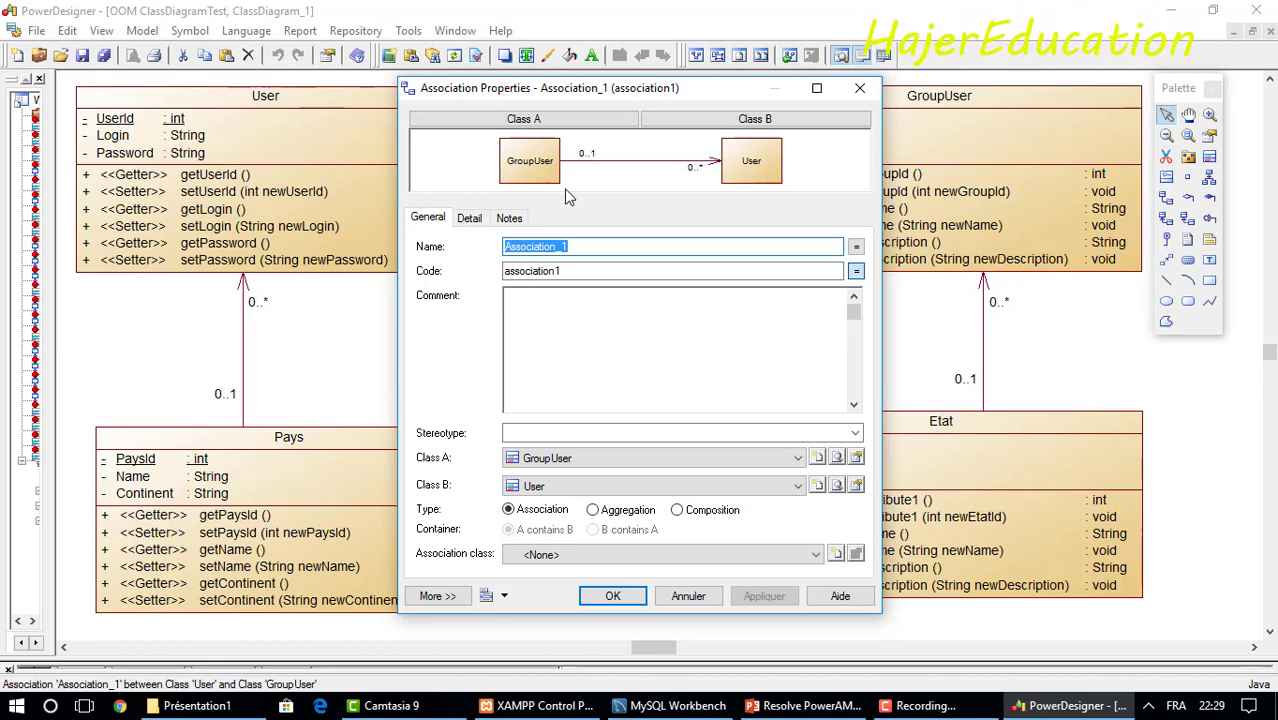
# Name the GroupUser–User association GroupU_User, giving it the code groupUUser.
pyautogui.write('G')
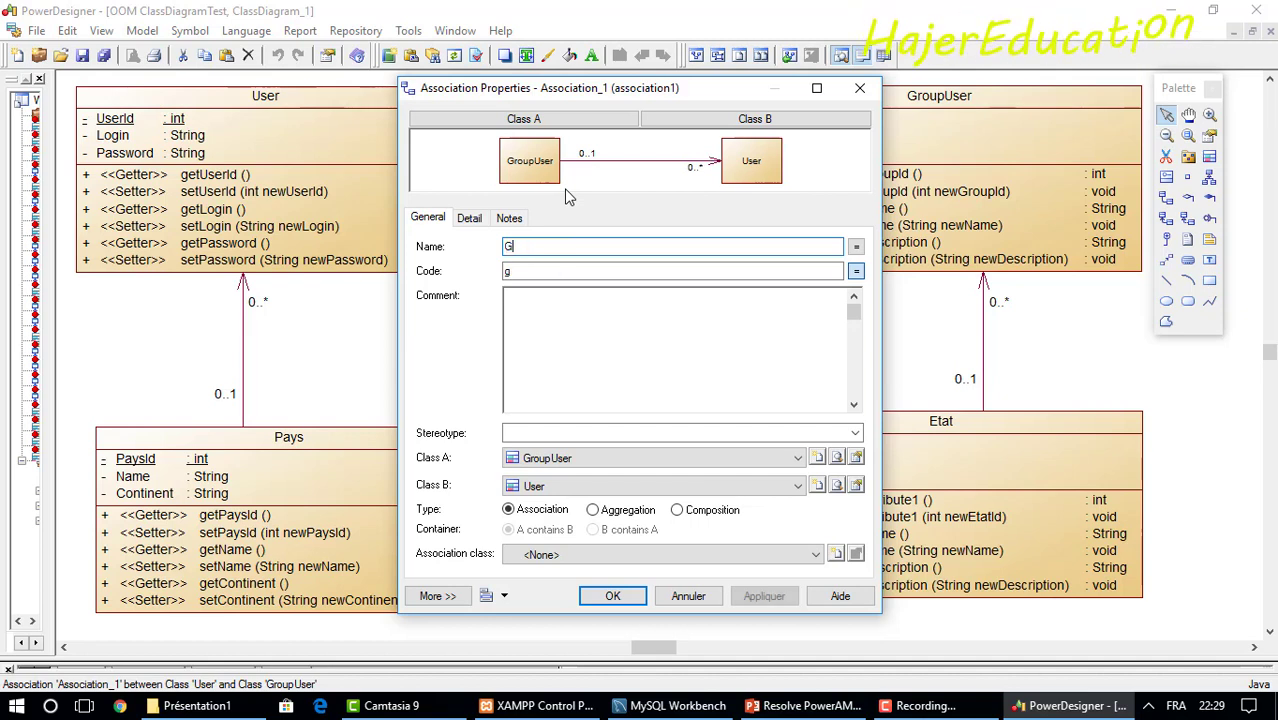
pyautogui.write('roup')
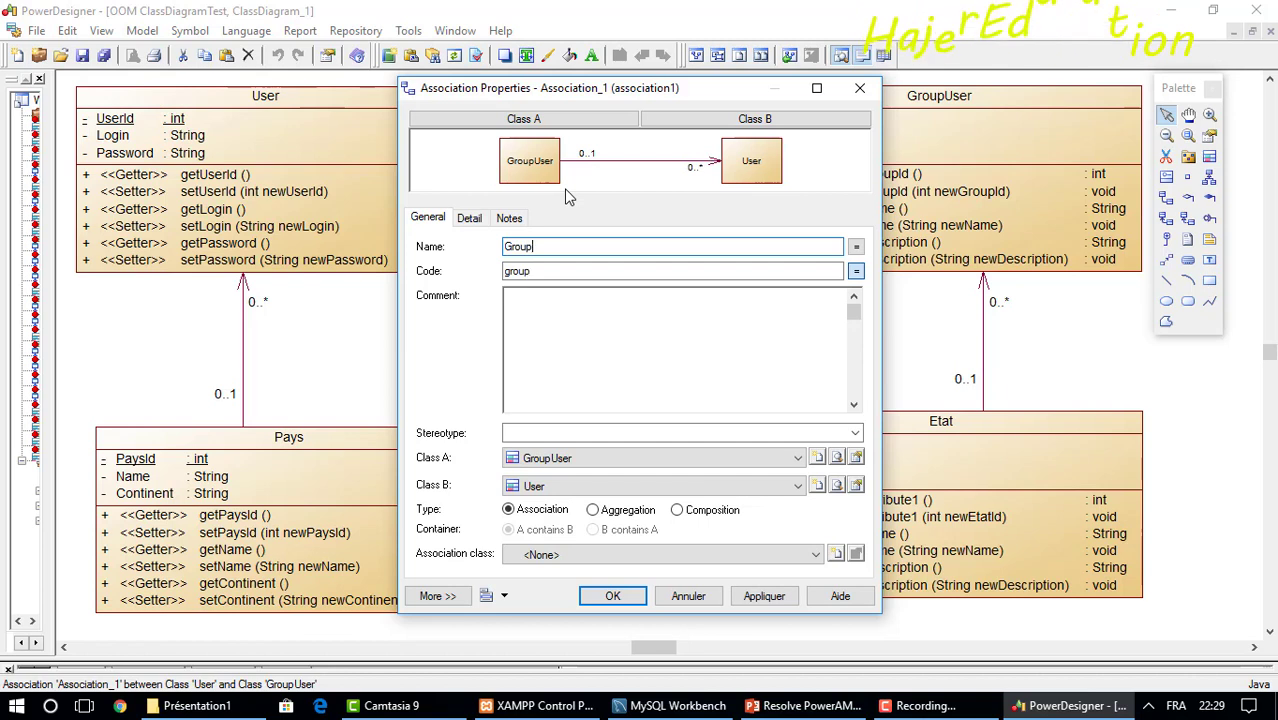
pyautogui.write('Use')
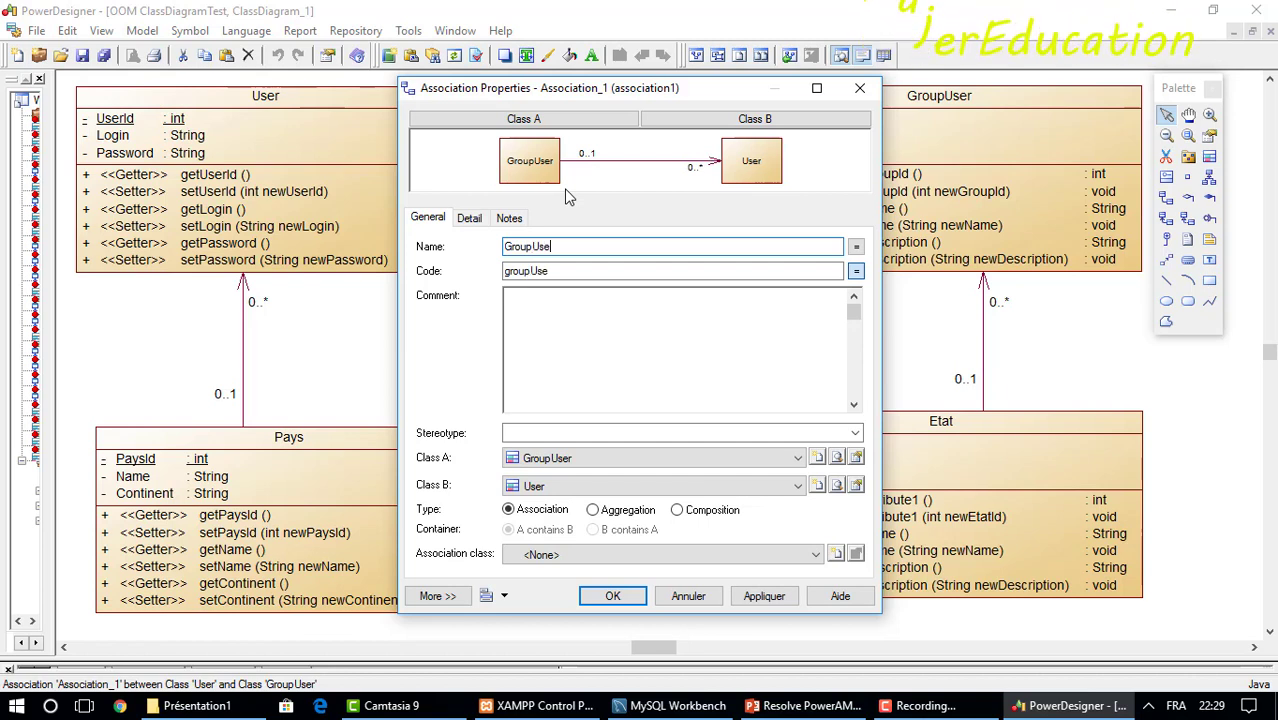
pyautogui.write('r')
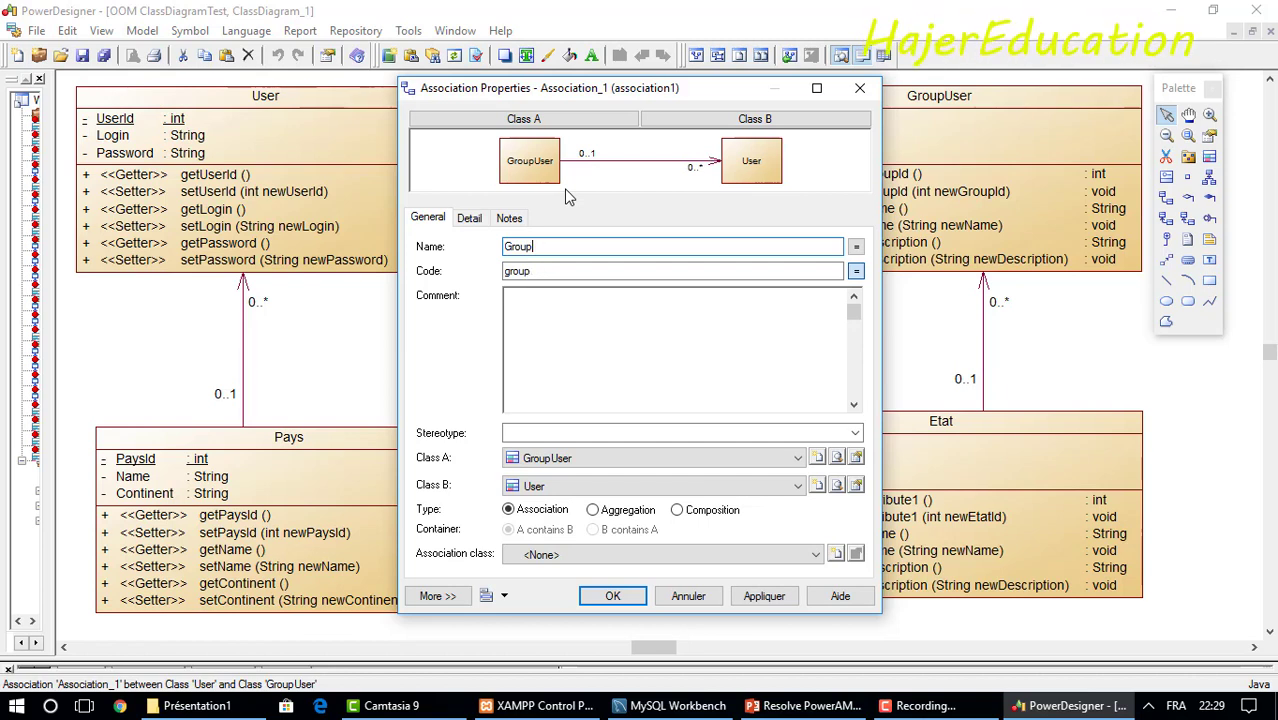
pyautogui.write('_')
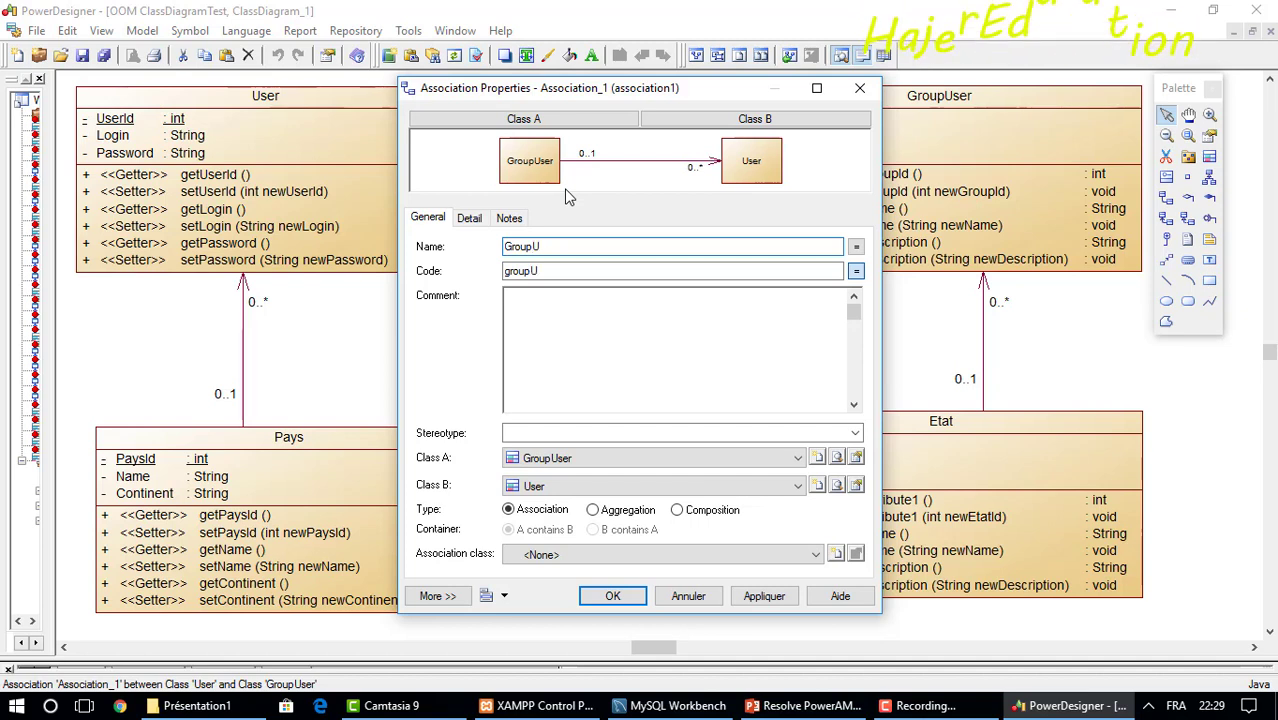
pyautogui.write('_U')
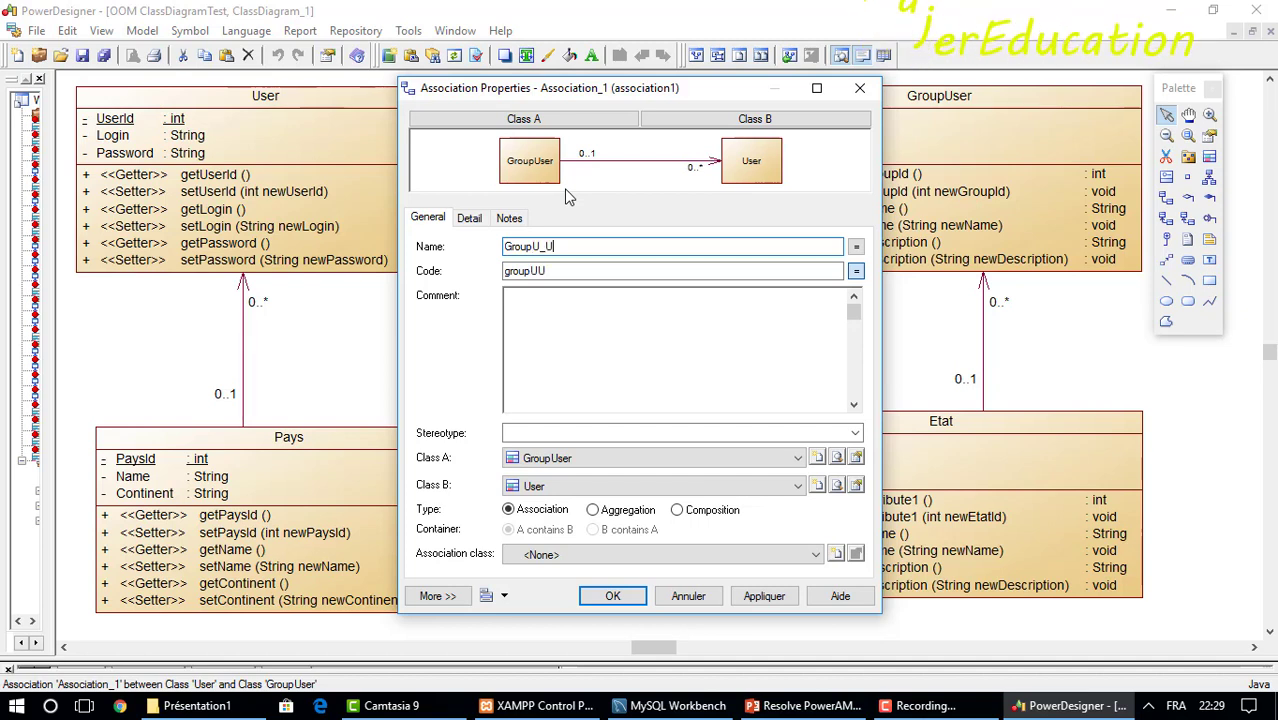
pyautogui.write('ser')
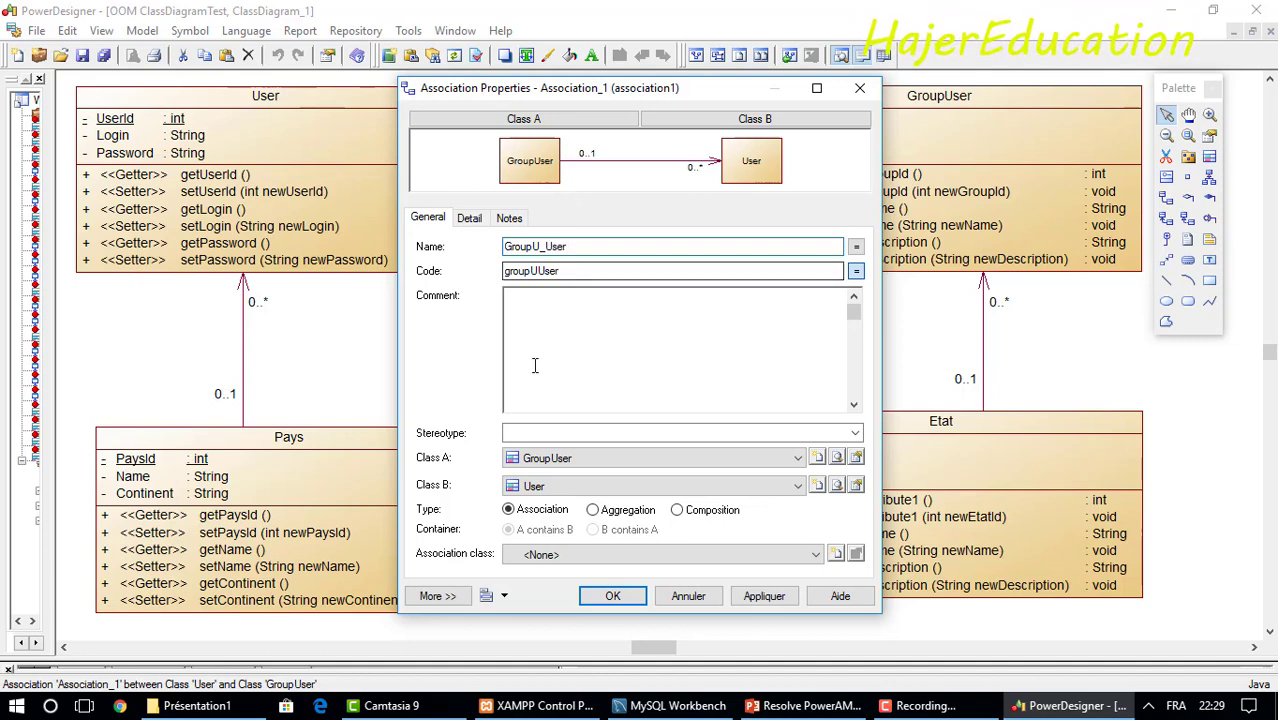
pyautogui.click(605, 595)
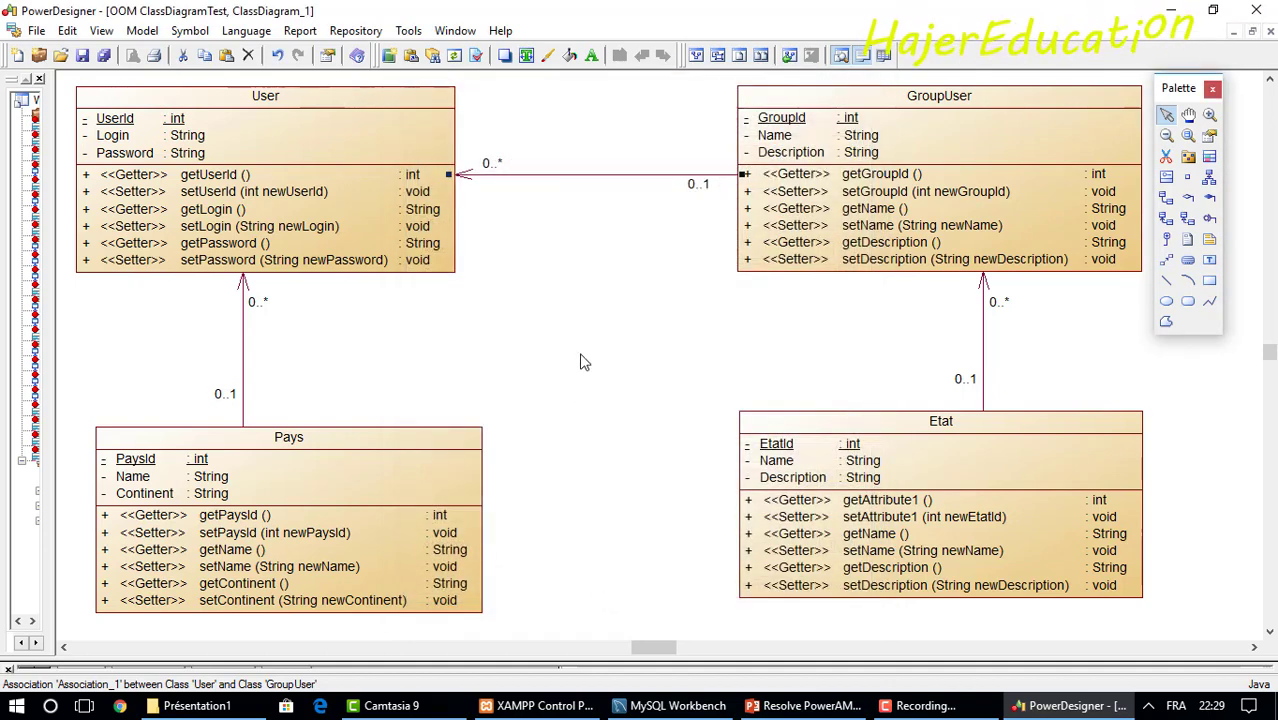
# Name the Pays–User association Pays_User, then bring up the Etat–GroupUser association's properties.
pyautogui.doubleClick(242, 376)
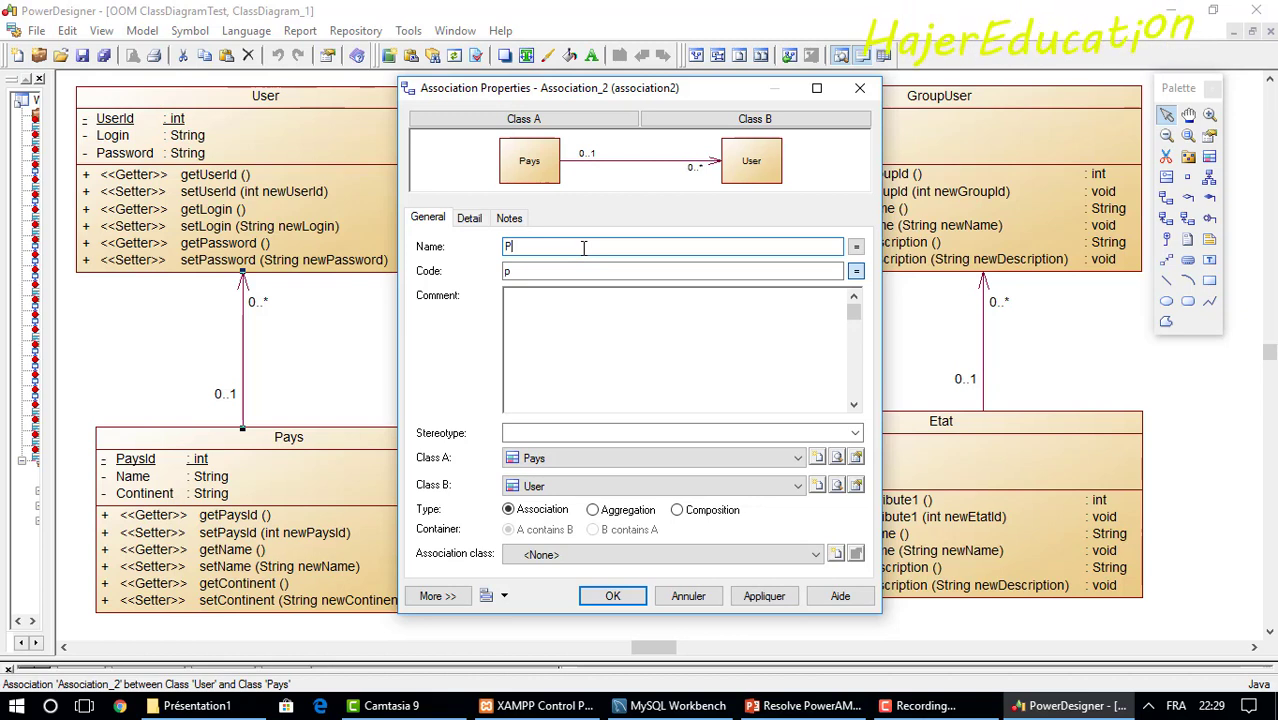
pyautogui.write('Pa')
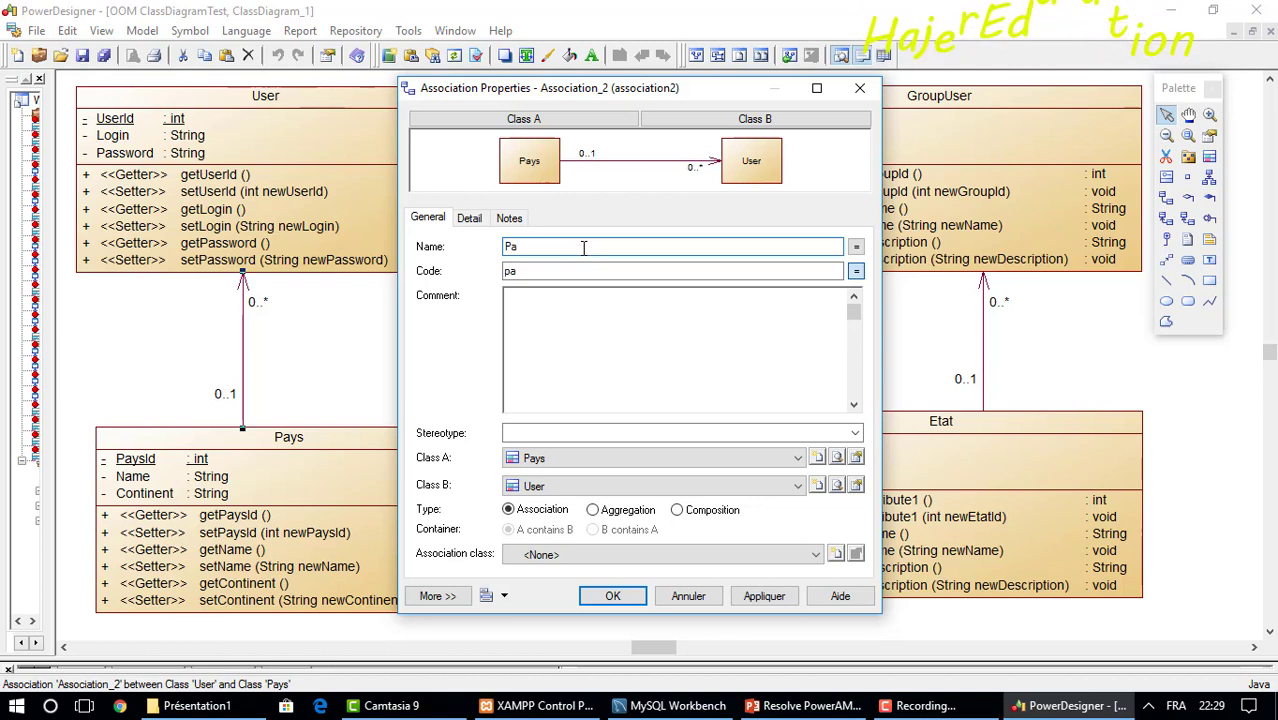
pyautogui.write('ys')
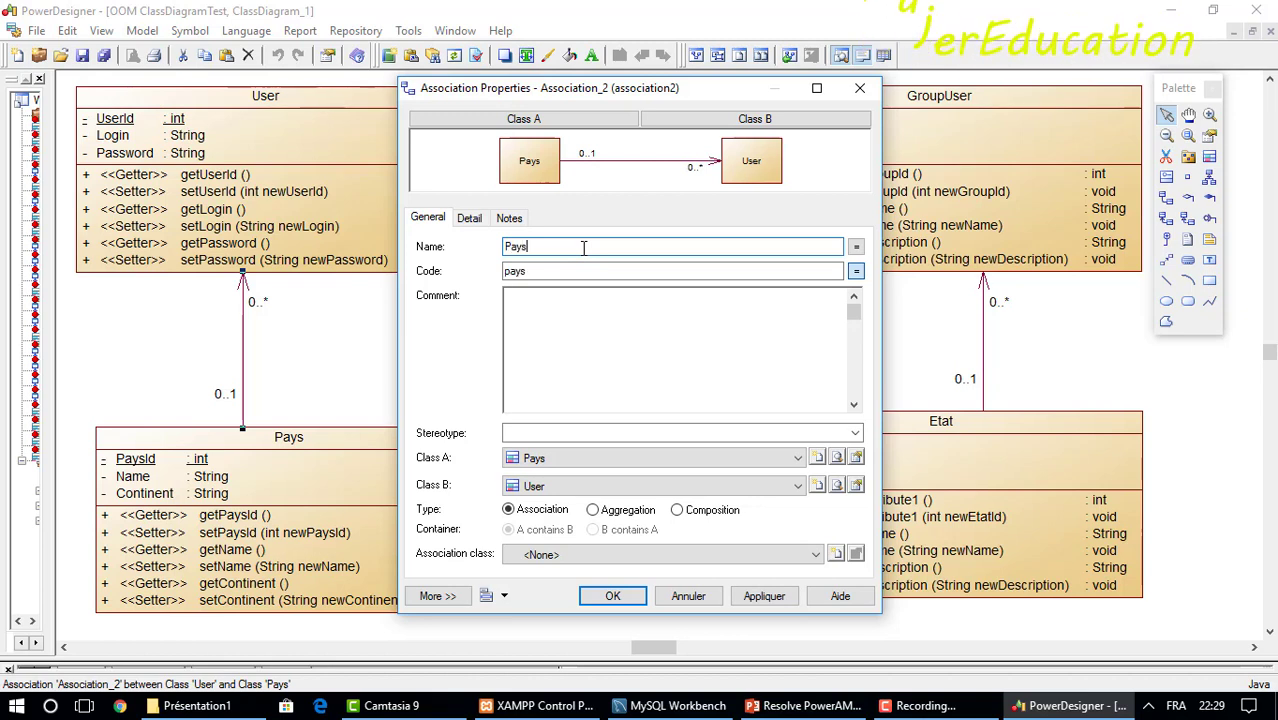
pyautogui.write('_')
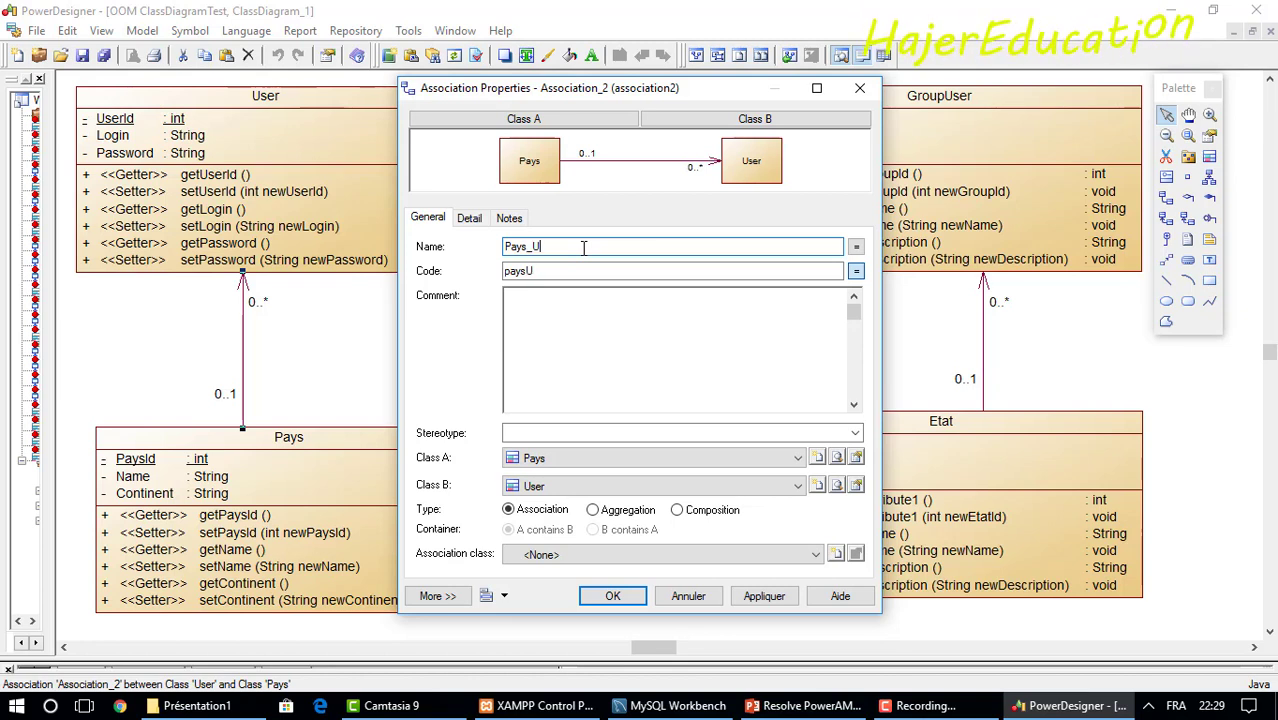
pyautogui.write('User')
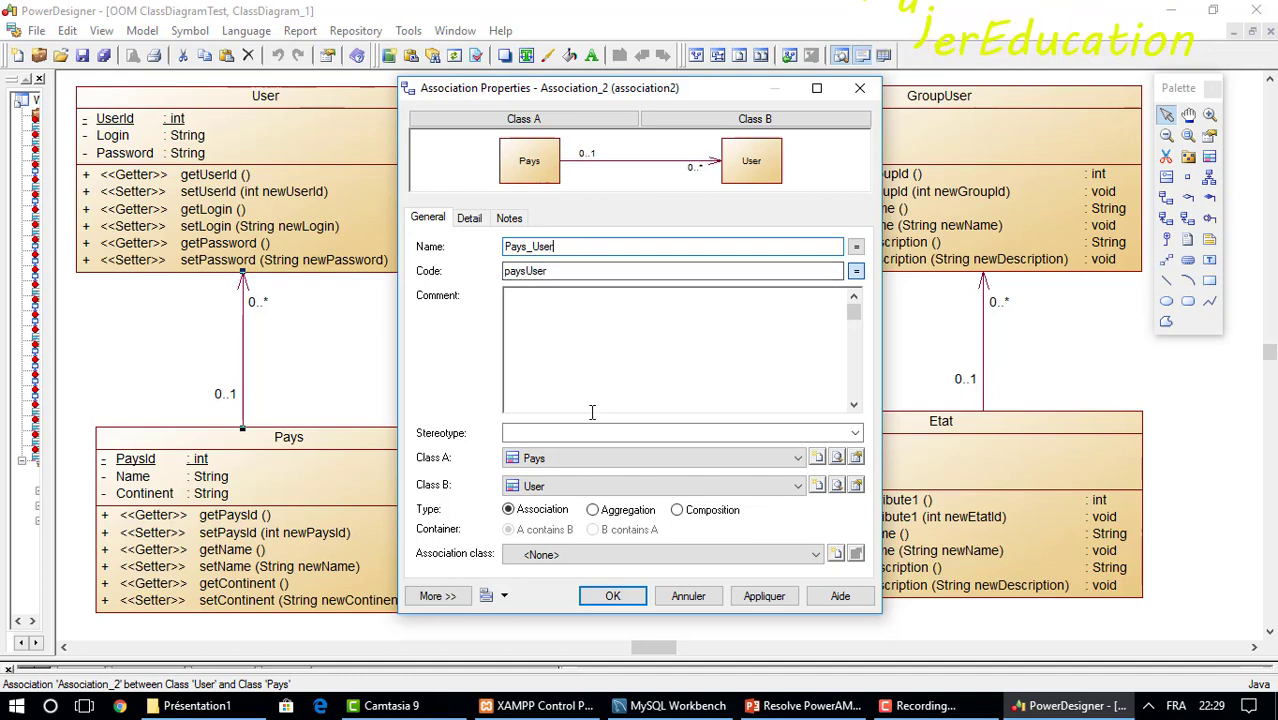
pyautogui.click(609, 596)
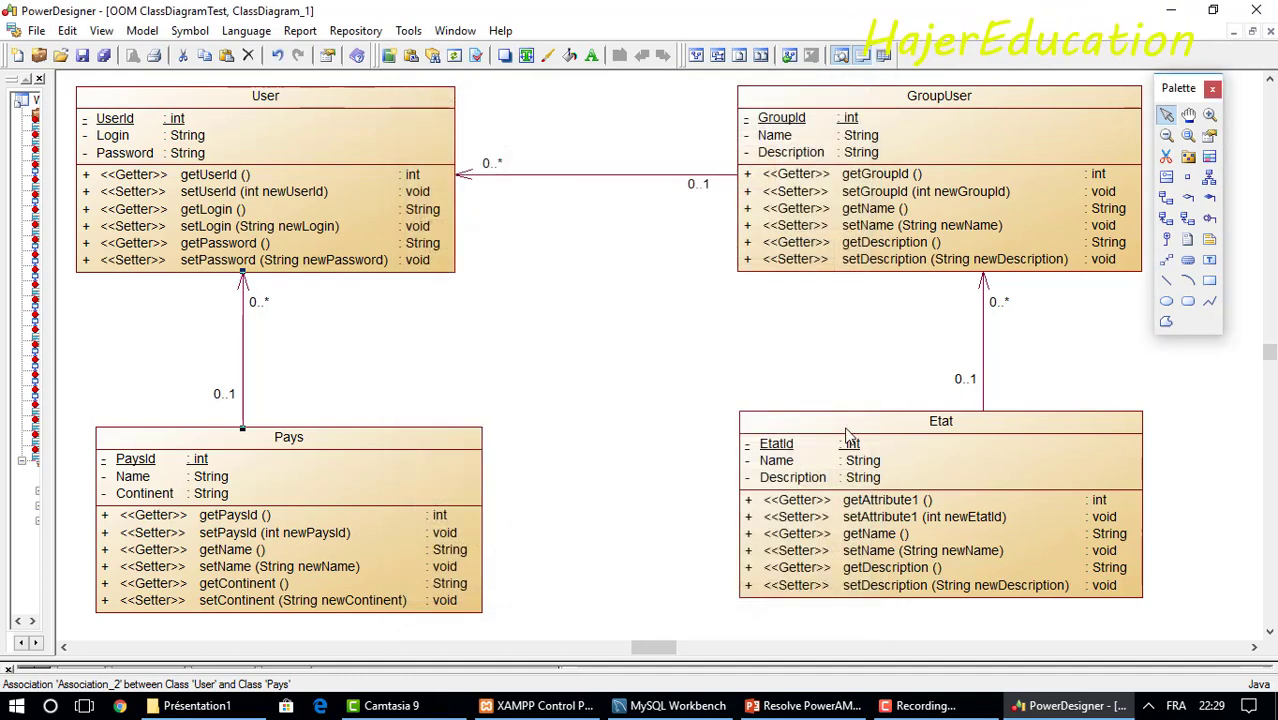
pyautogui.doubleClick(983, 376)
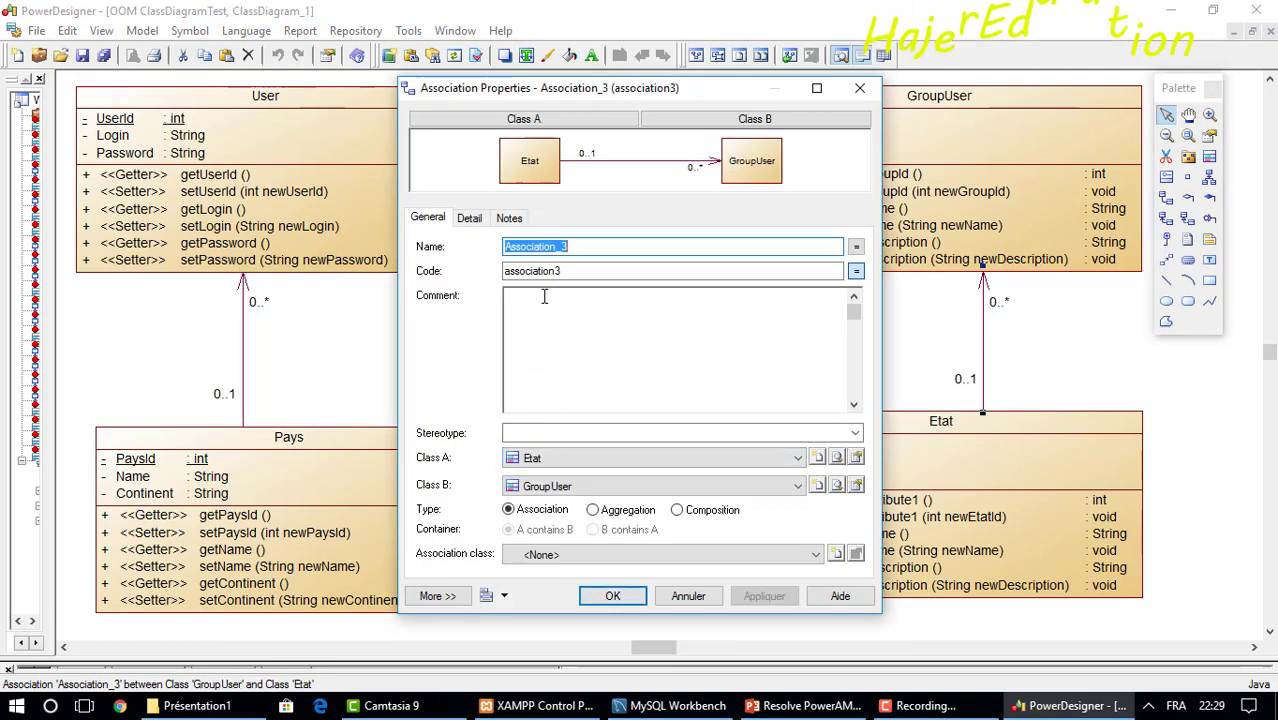
# Name the Etat–GroupUser association Etat_Group, with code etatGroup.
pyautogui.write('Etat')
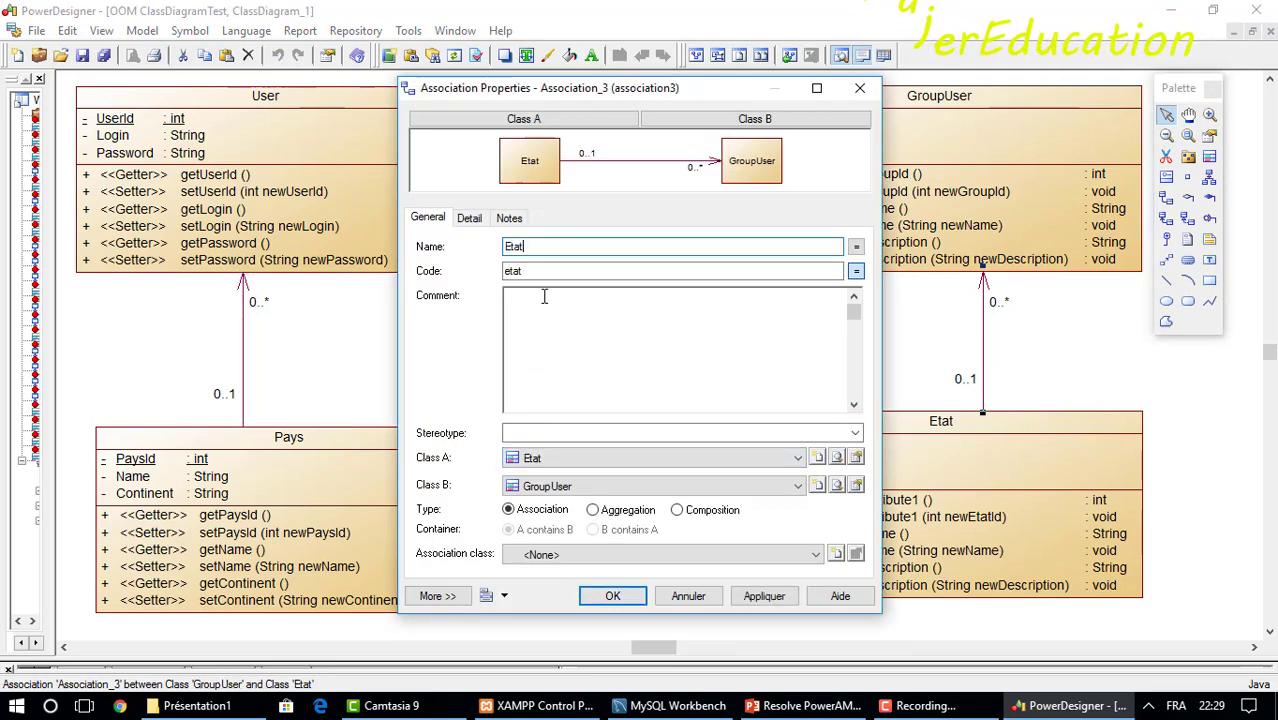
pyautogui.write('Gr')
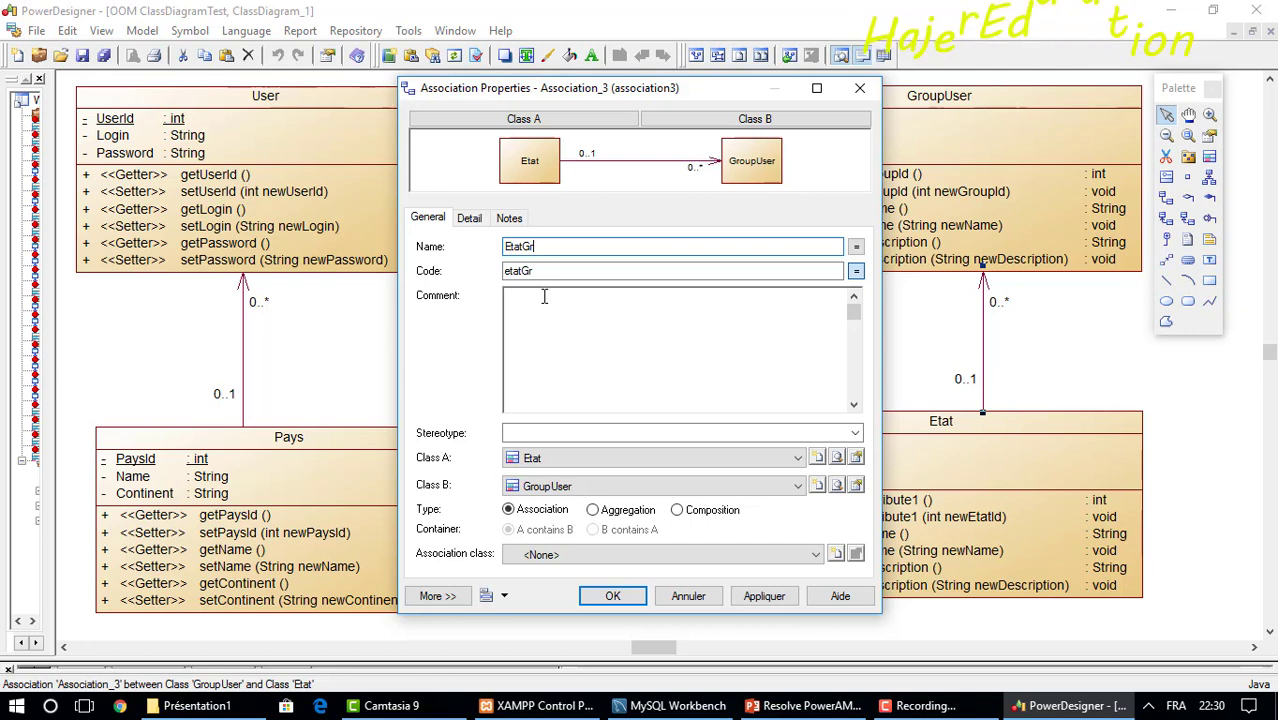
pyautogui.press('BackSpace')
pyautogui.press('BackSpace')
pyautogui.write('_')
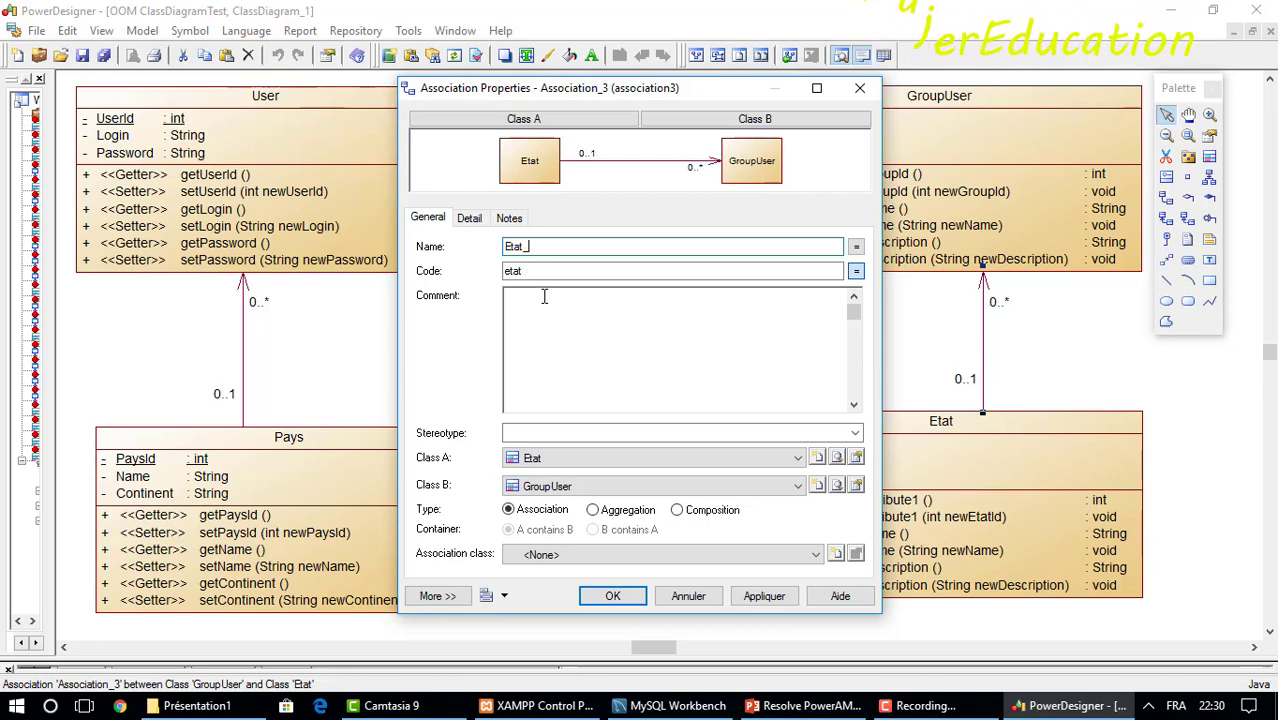
pyautogui.write('Group')
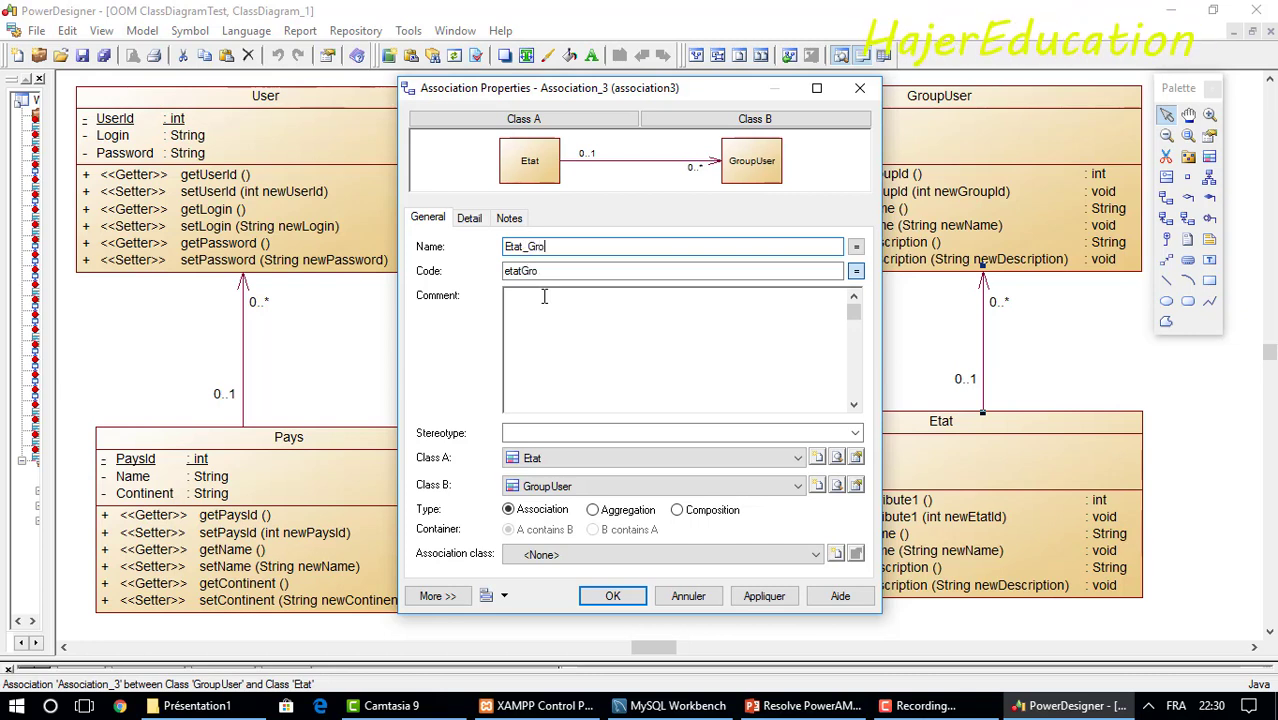
pyautogui.click(607, 597)
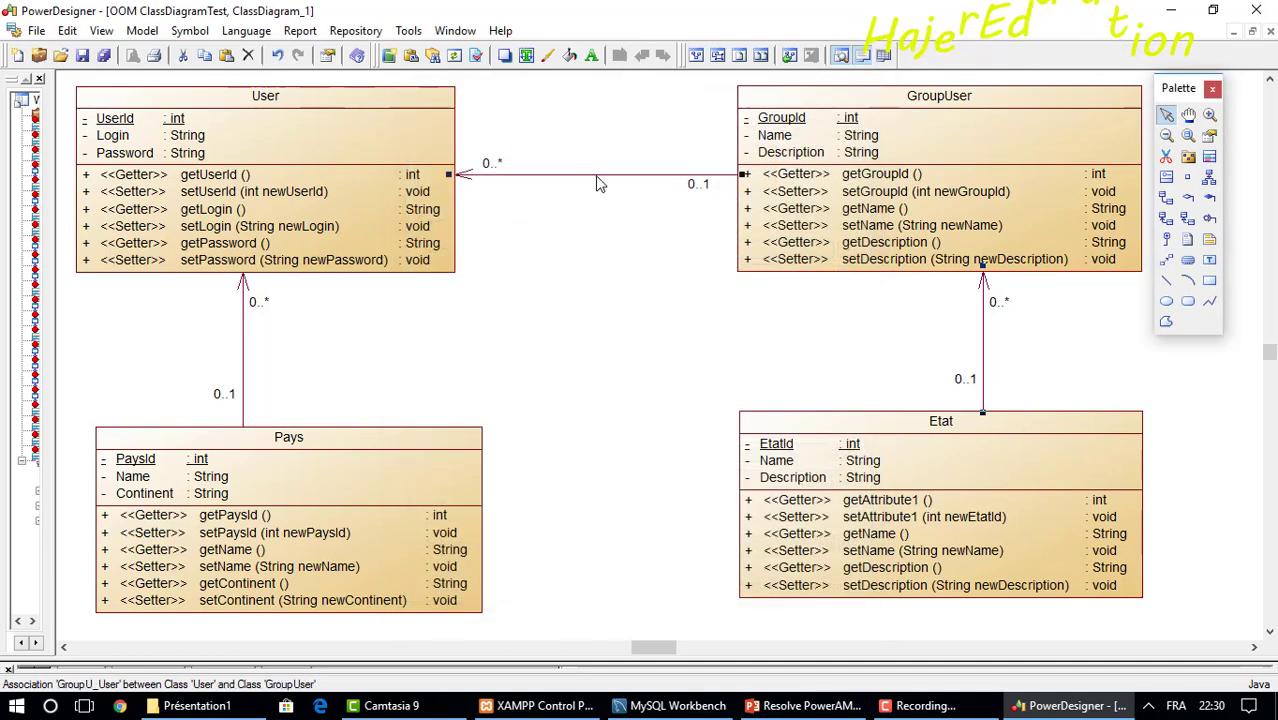
# Rename the GroupUser–User association to Group_User and save the model as ClassDiagramTest.oom.
pyautogui.doubleClick(598, 178)
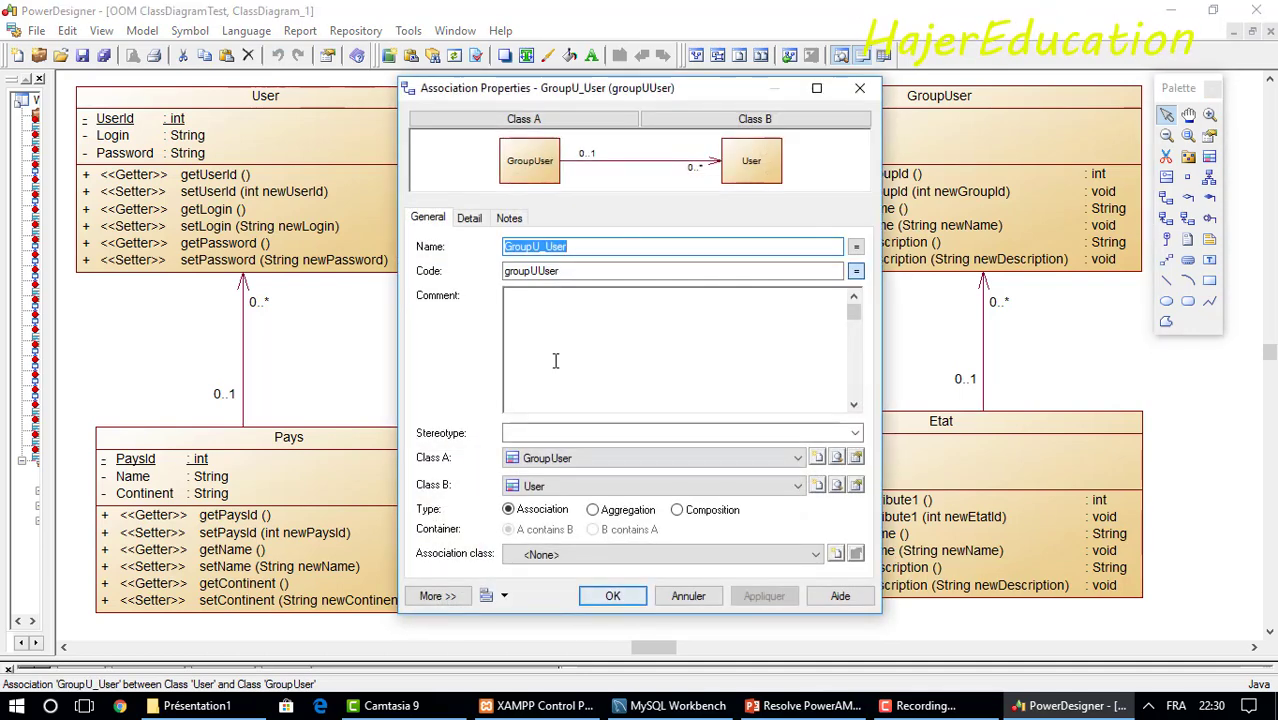
pyautogui.click(540, 248)
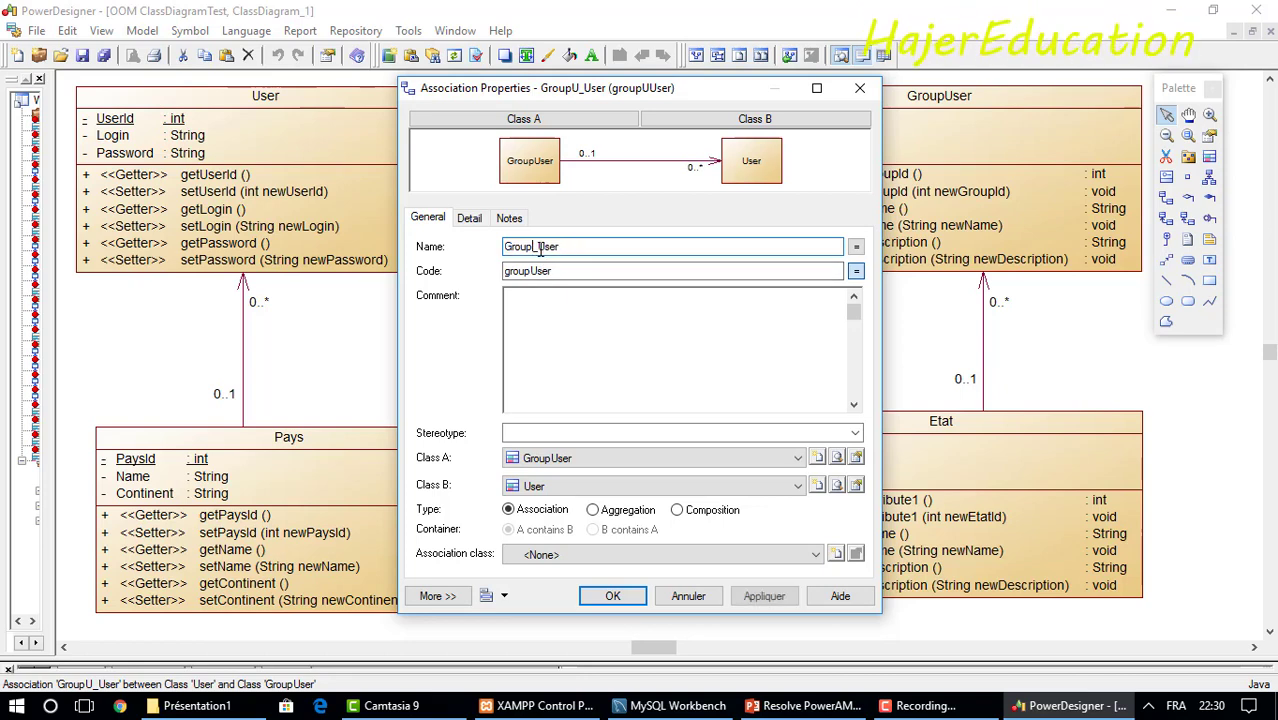
pyautogui.click(613, 596)
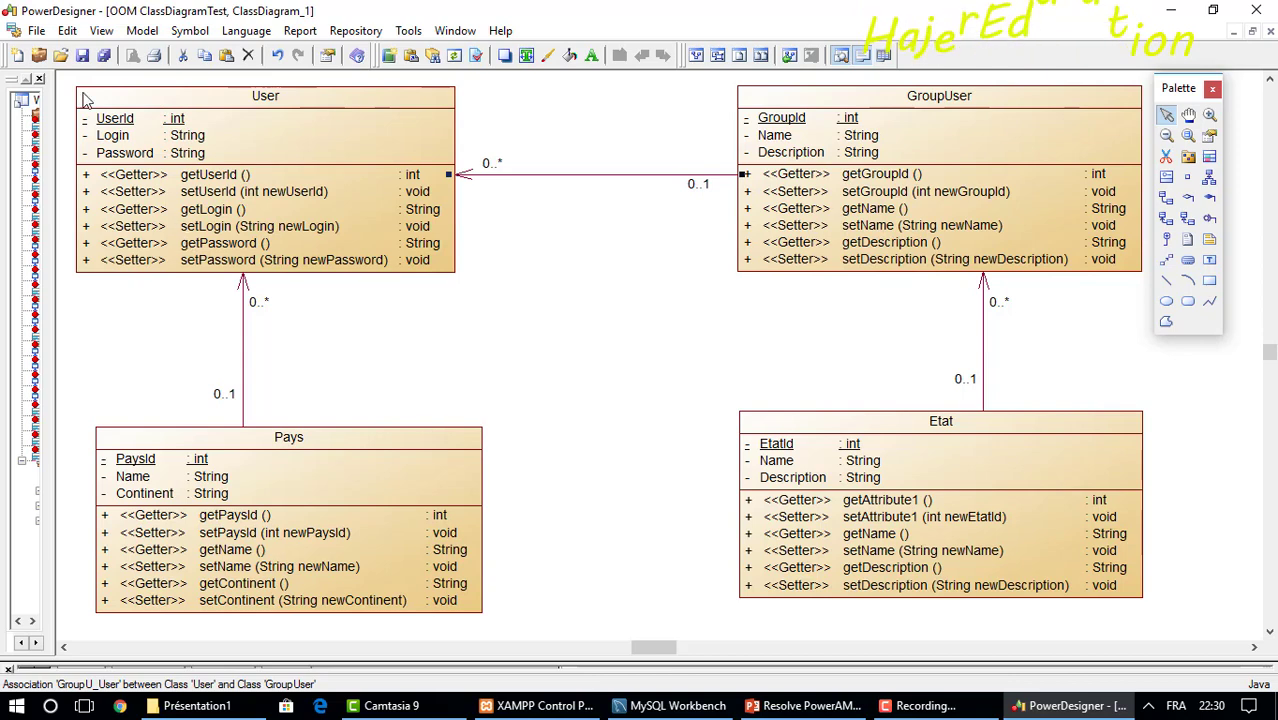
pyautogui.click(85, 58)
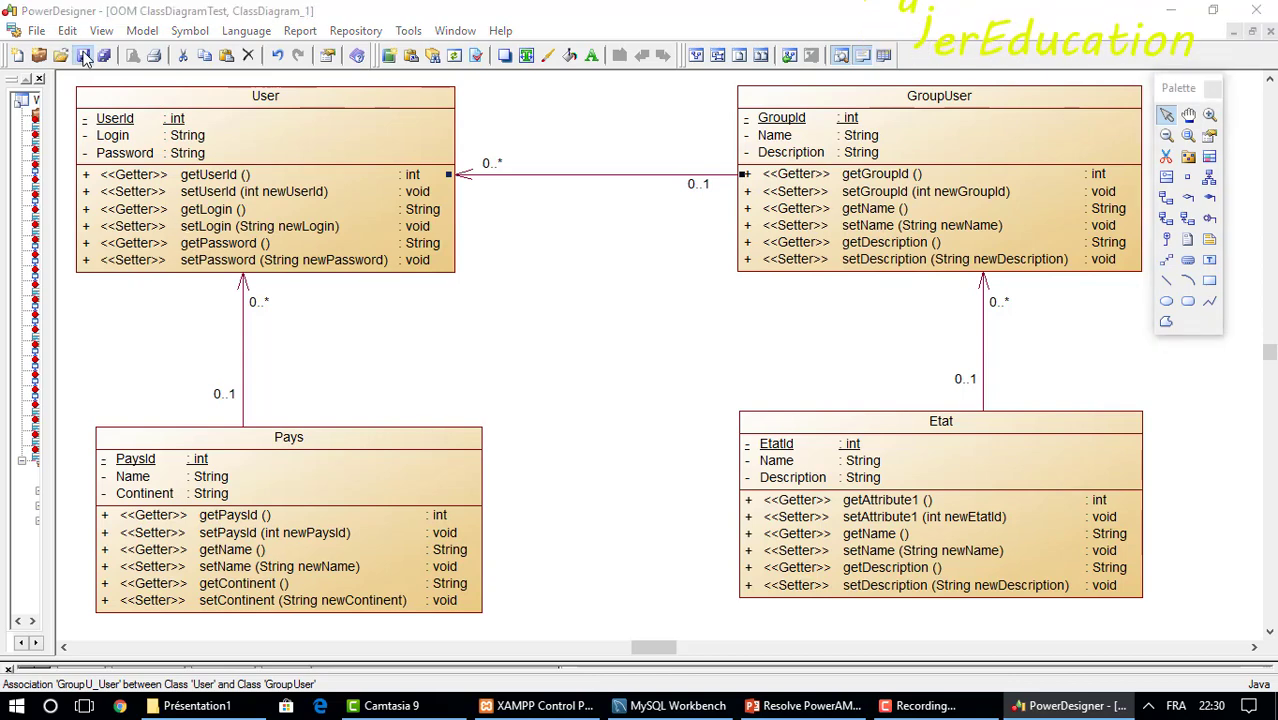
pyautogui.click(858, 496)
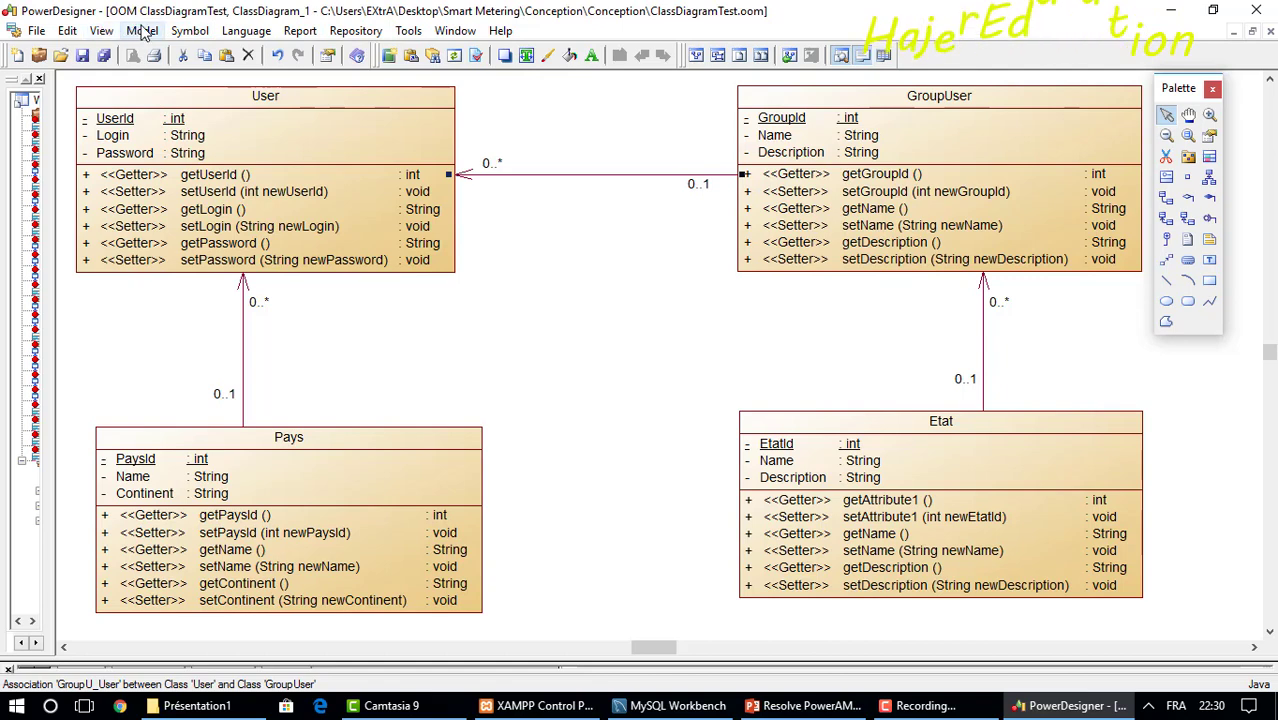
# Start physical data model generation with Cascade as the default update and delete reference constraints.
pyautogui.click(408, 32)
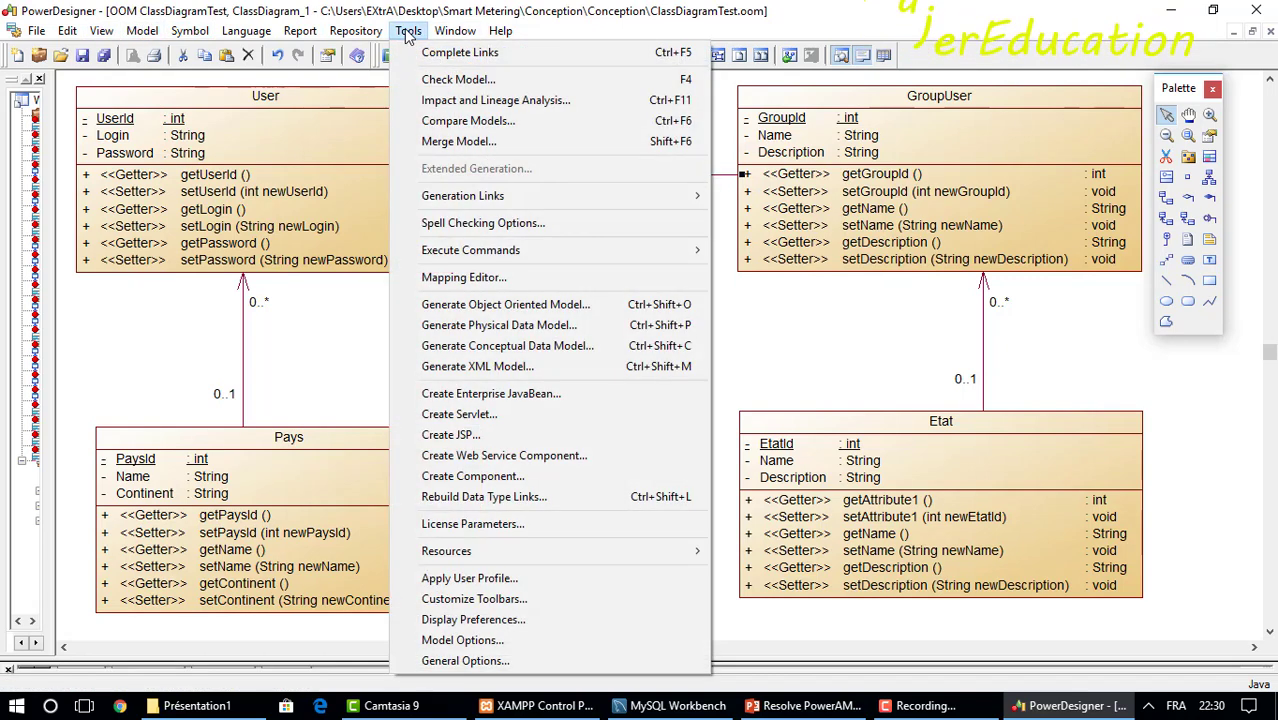
pyautogui.click(499, 326)
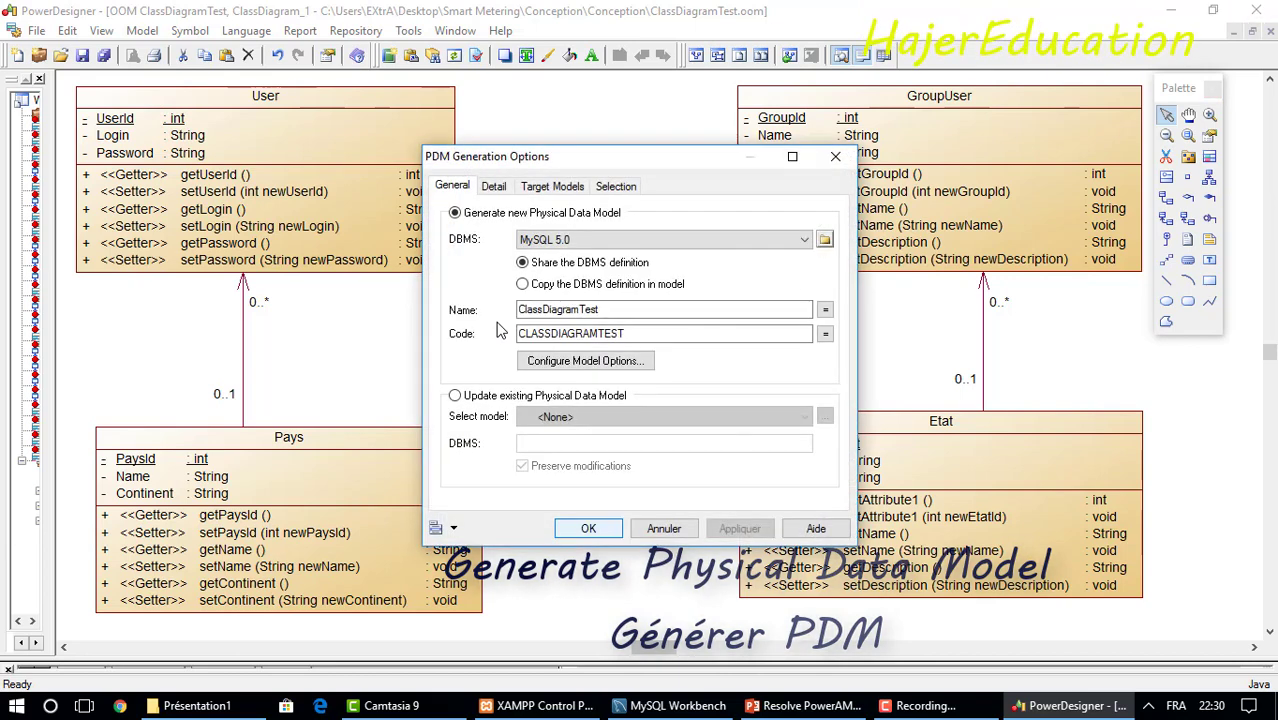
pyautogui.click(578, 362)
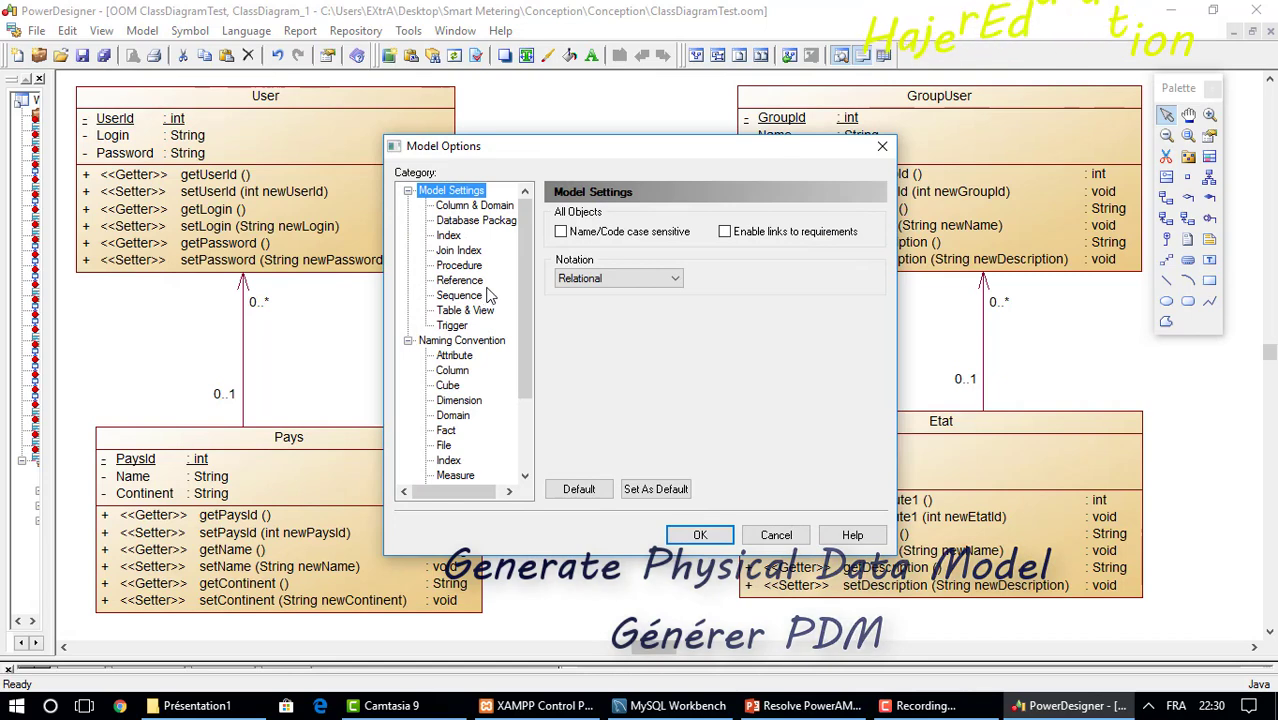
pyautogui.click(460, 281)
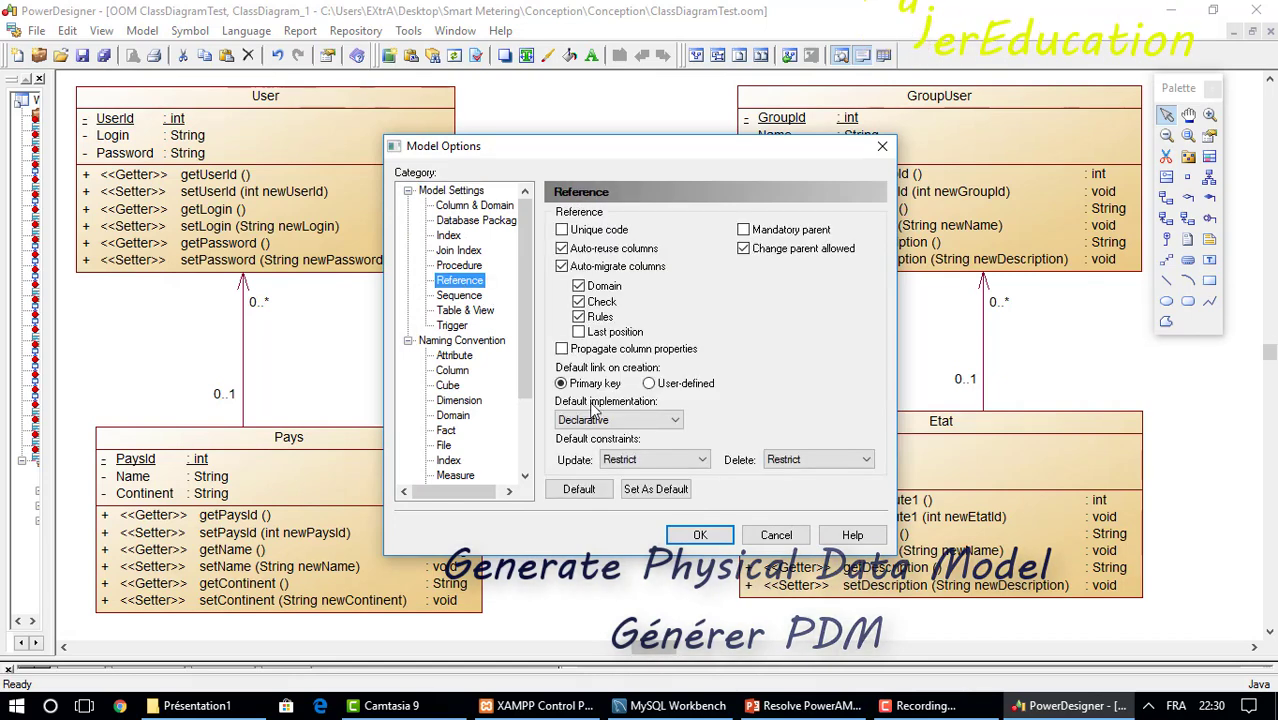
pyautogui.click(656, 459)
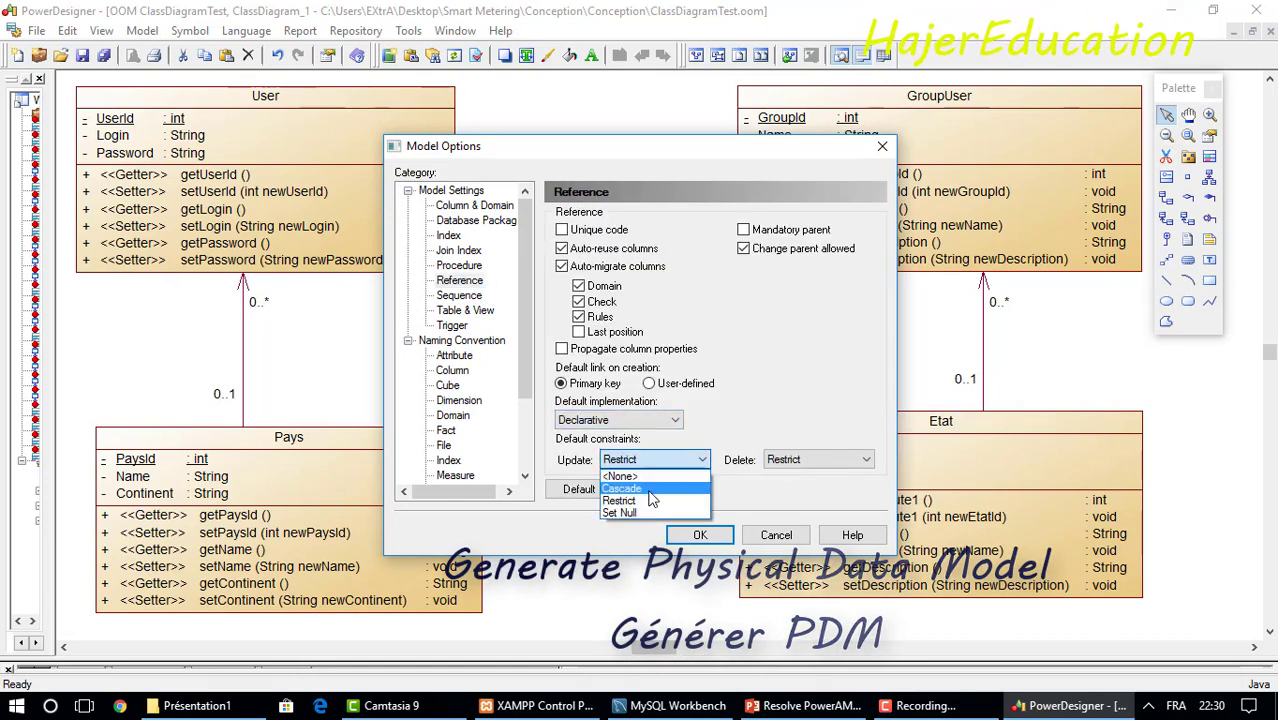
pyautogui.click(650, 490)
pyautogui.click(810, 459)
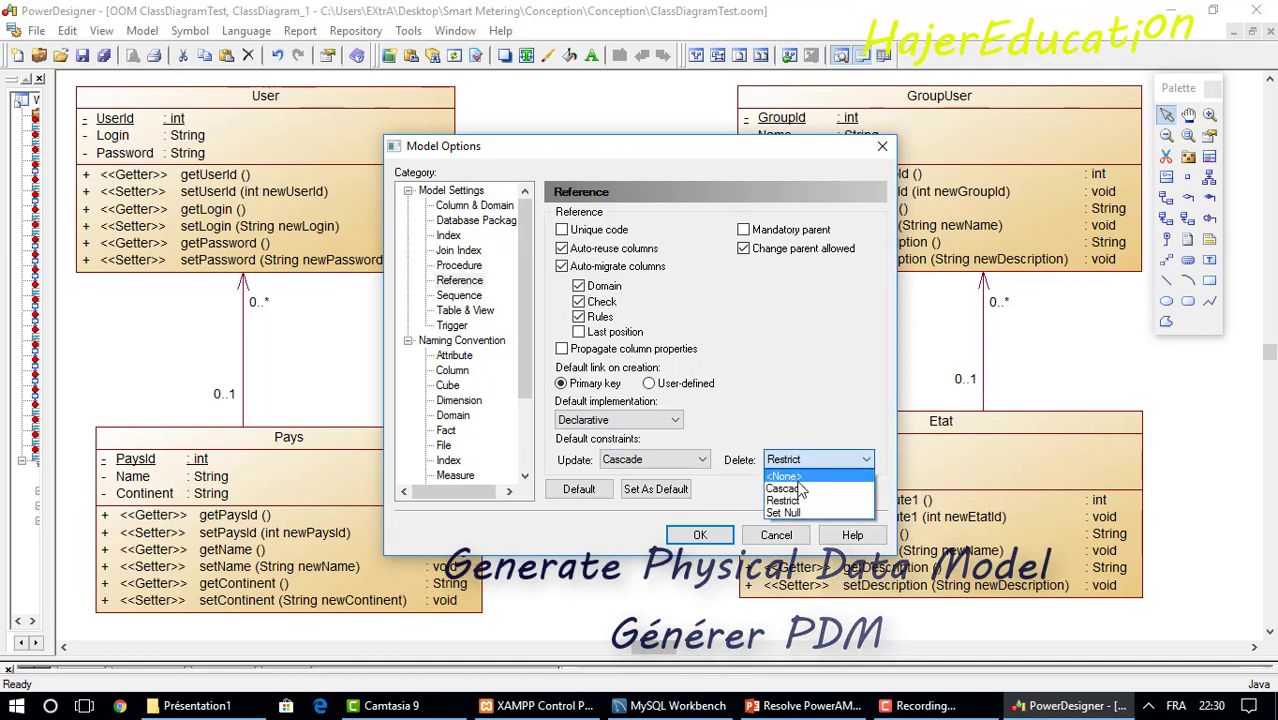
pyautogui.click(800, 488)
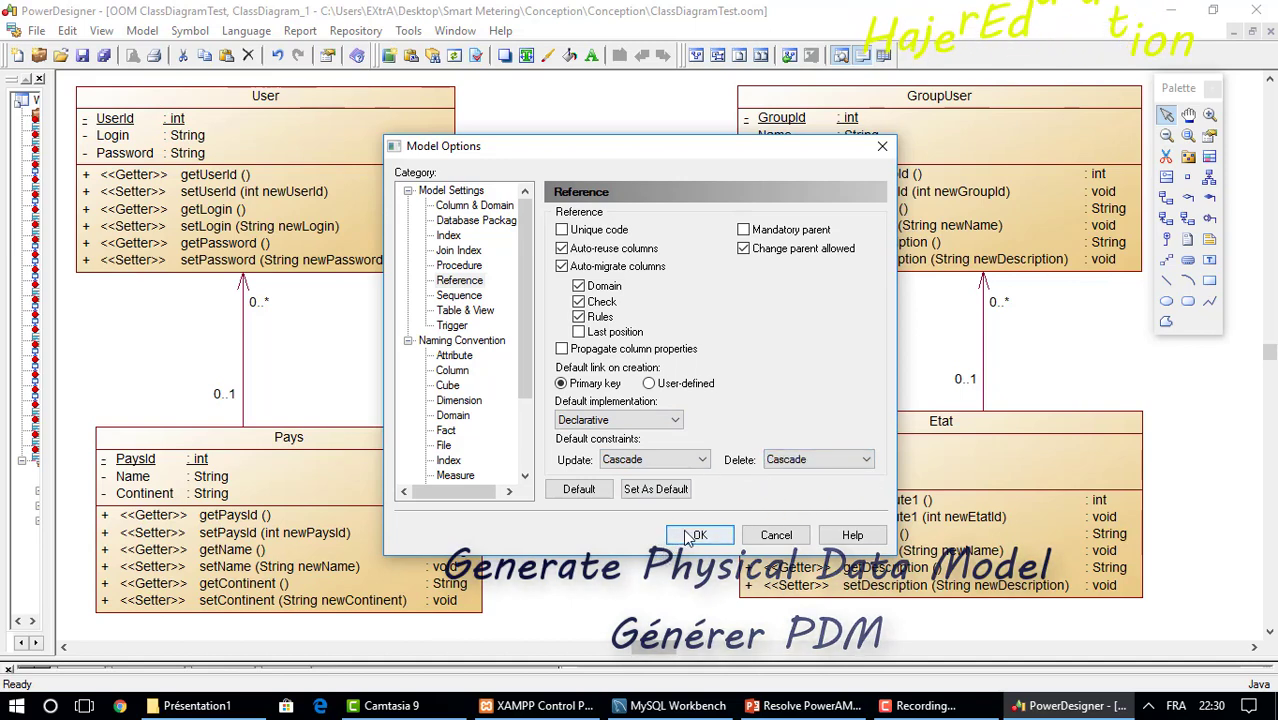
pyautogui.click(697, 536)
# Set the detail update and delete rules to Cascade and generate the MySQL 5.0 model.
pyautogui.click(494, 187)
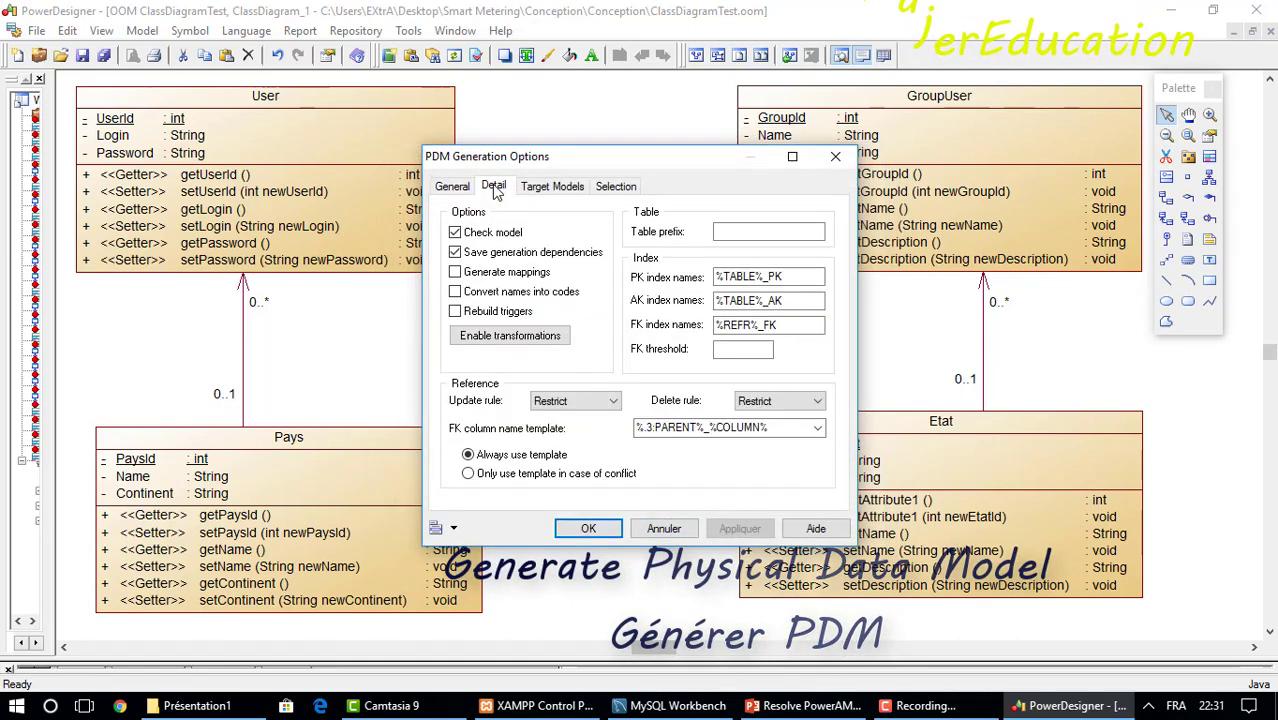
pyautogui.click(575, 401)
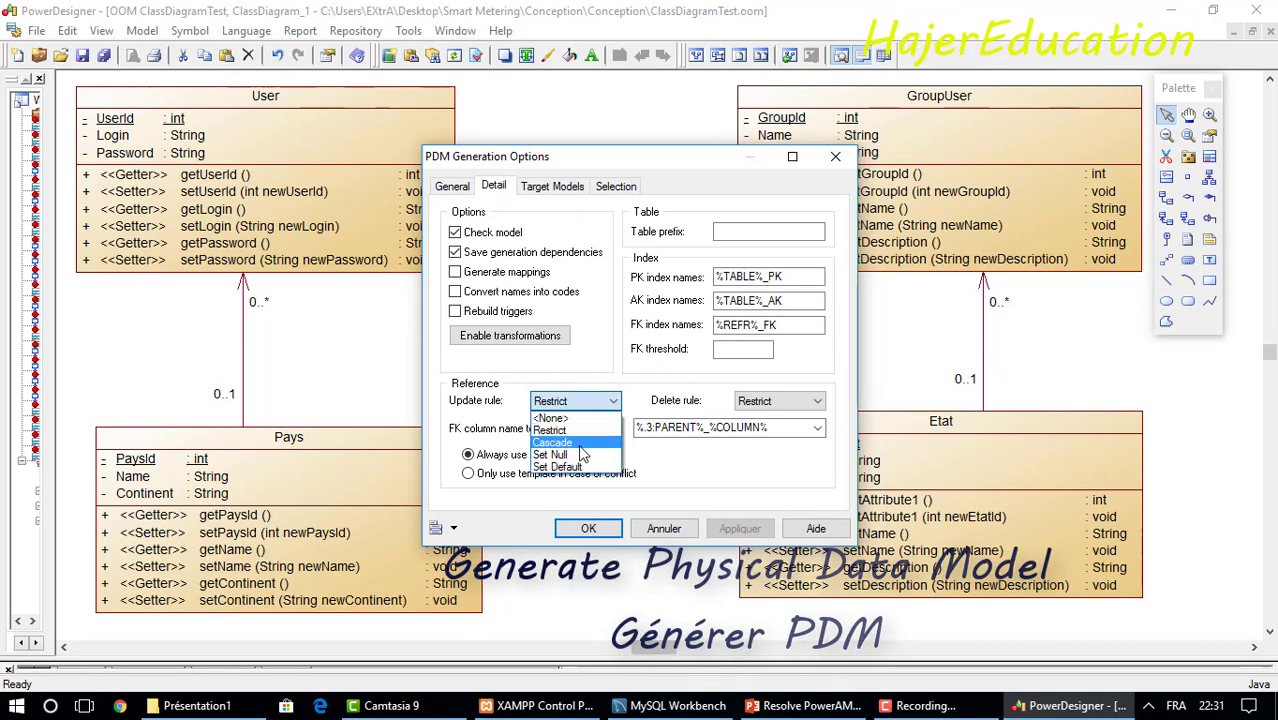
pyautogui.click(584, 443)
pyautogui.click(812, 401)
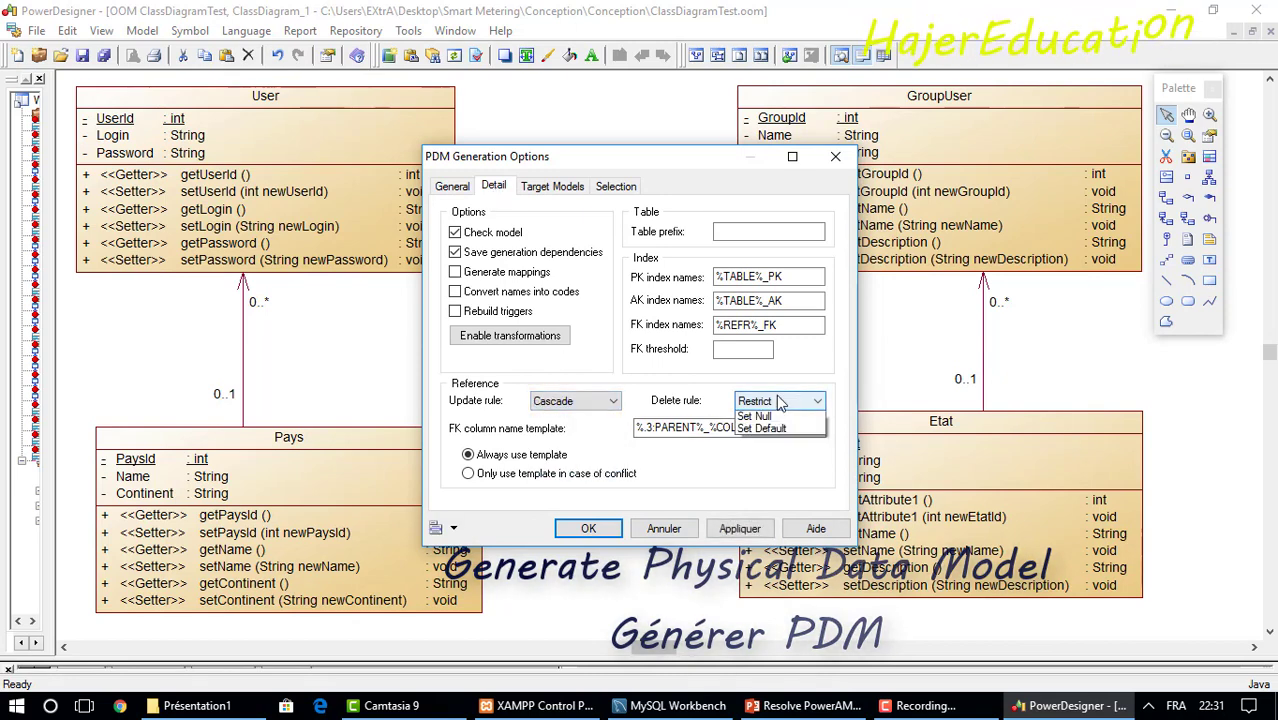
pyautogui.click(763, 444)
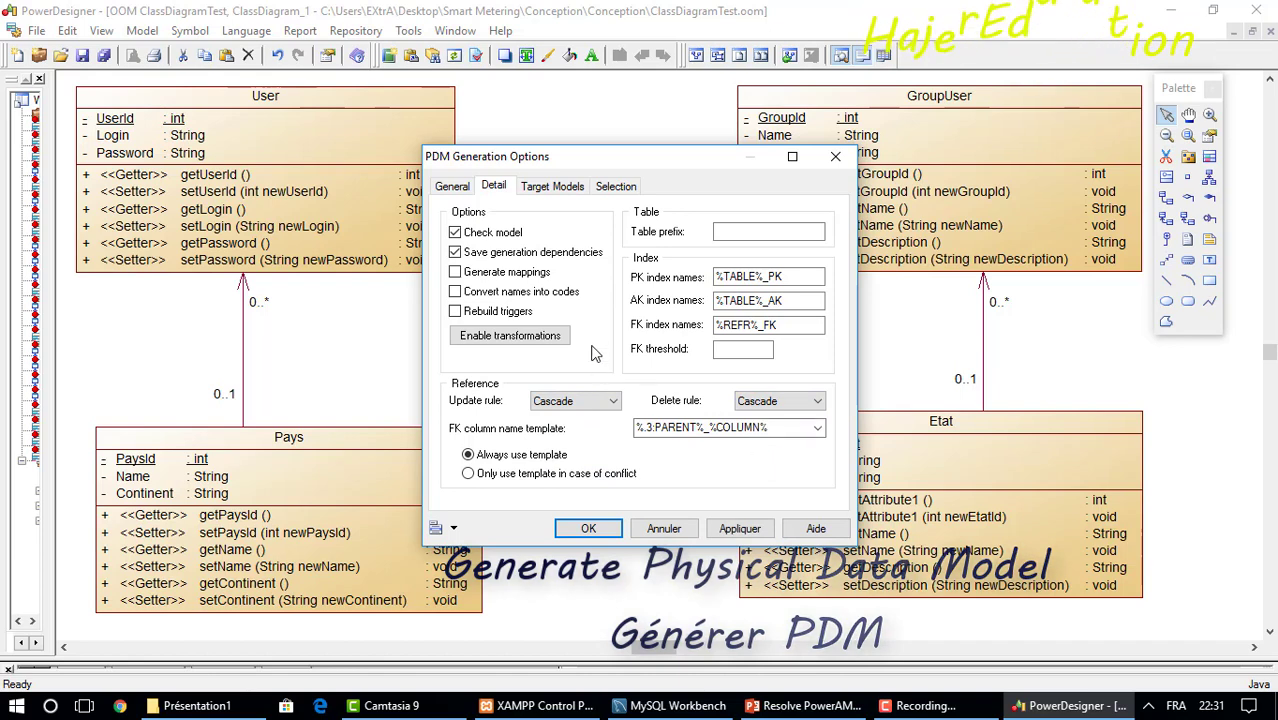
pyautogui.click(451, 189)
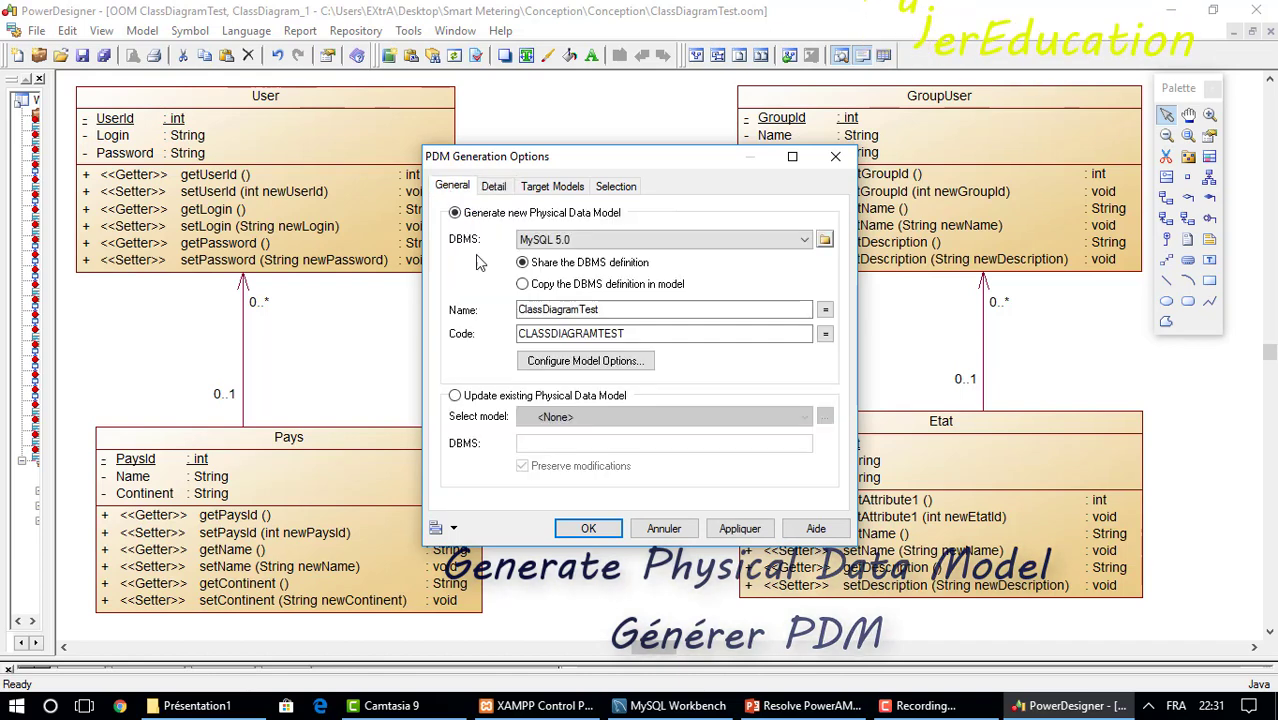
pyautogui.click(588, 529)
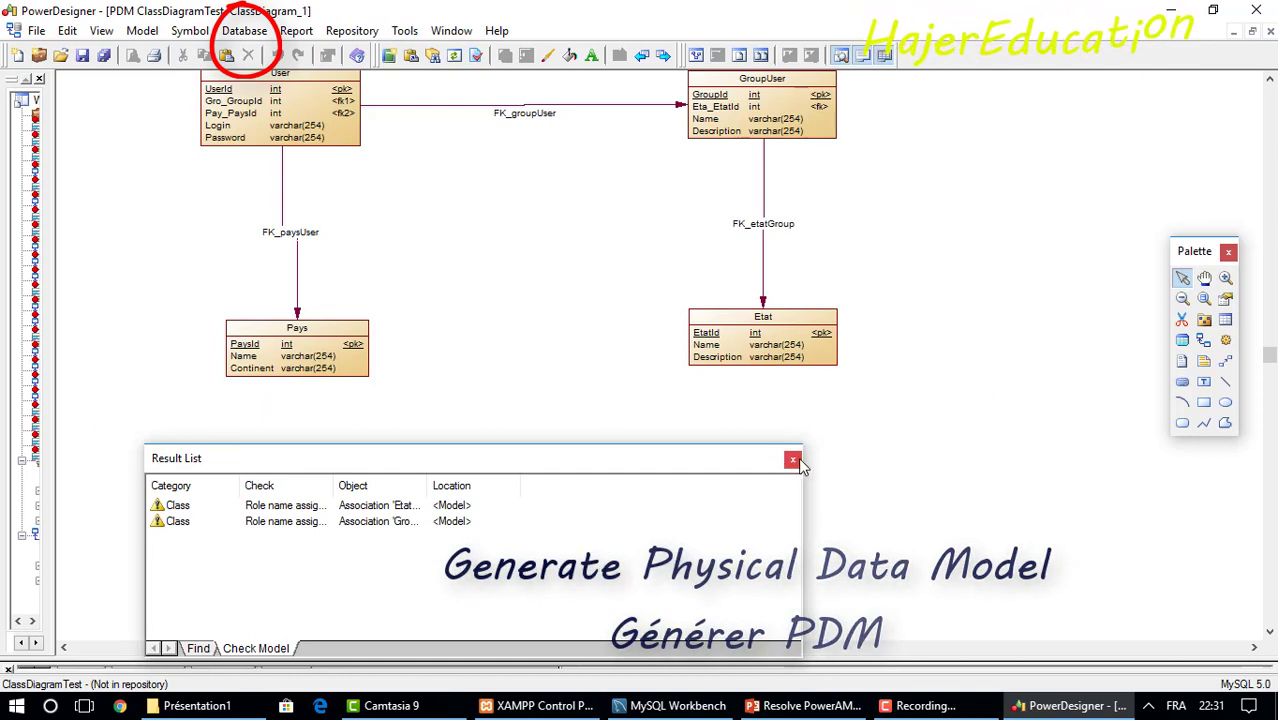
# Review and dismiss the role-name check warnings, then show the Database menu commands.
pyautogui.click(398, 507)
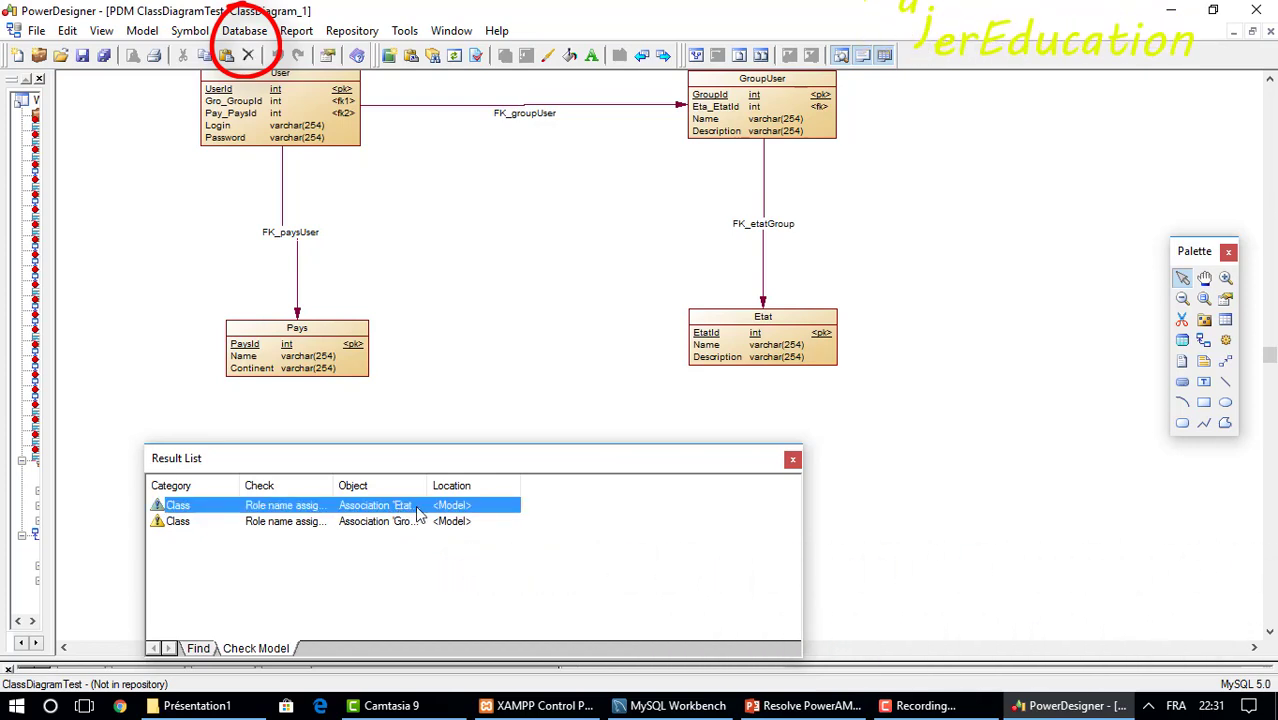
pyautogui.click(792, 461)
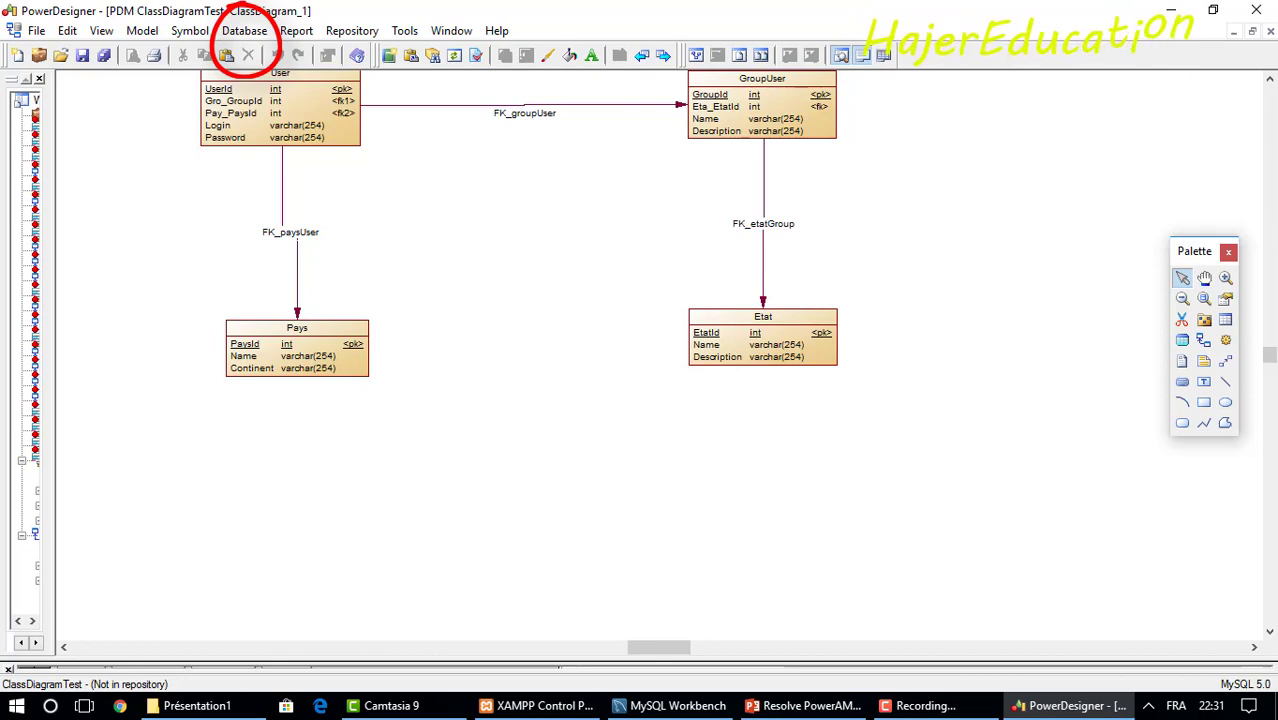
pyautogui.click(1269, 80)
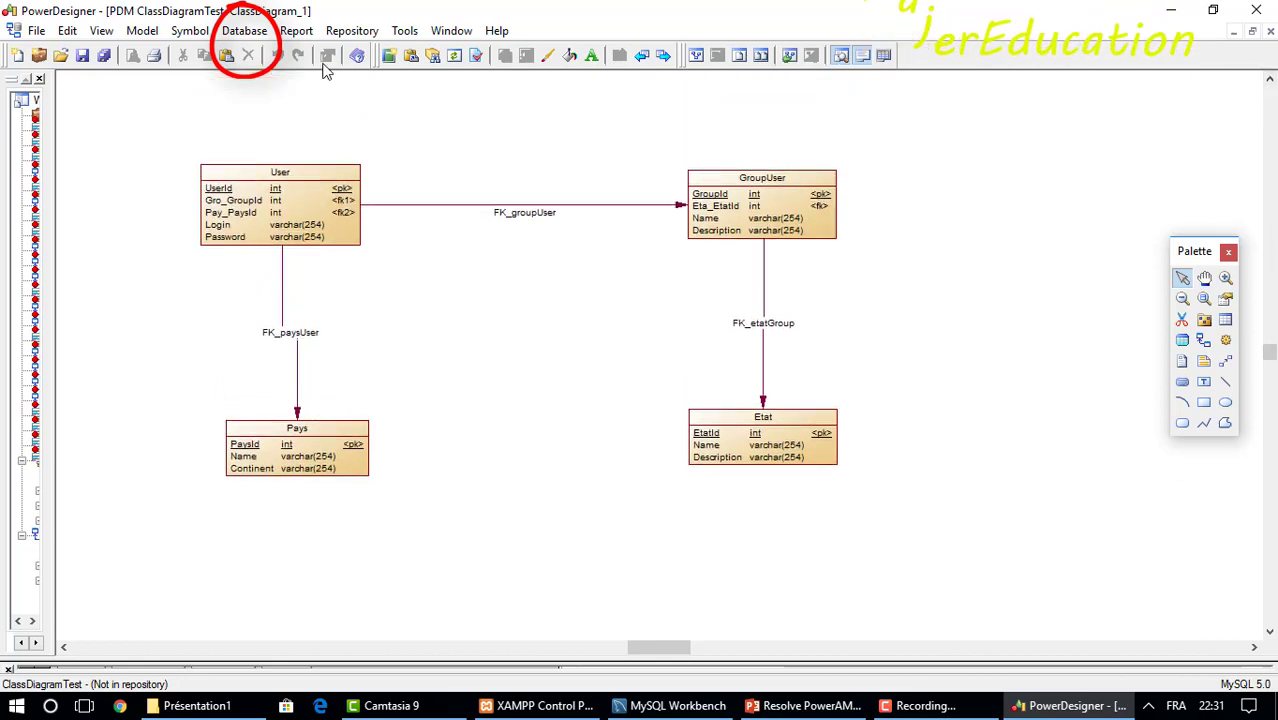
pyautogui.click(265, 35)
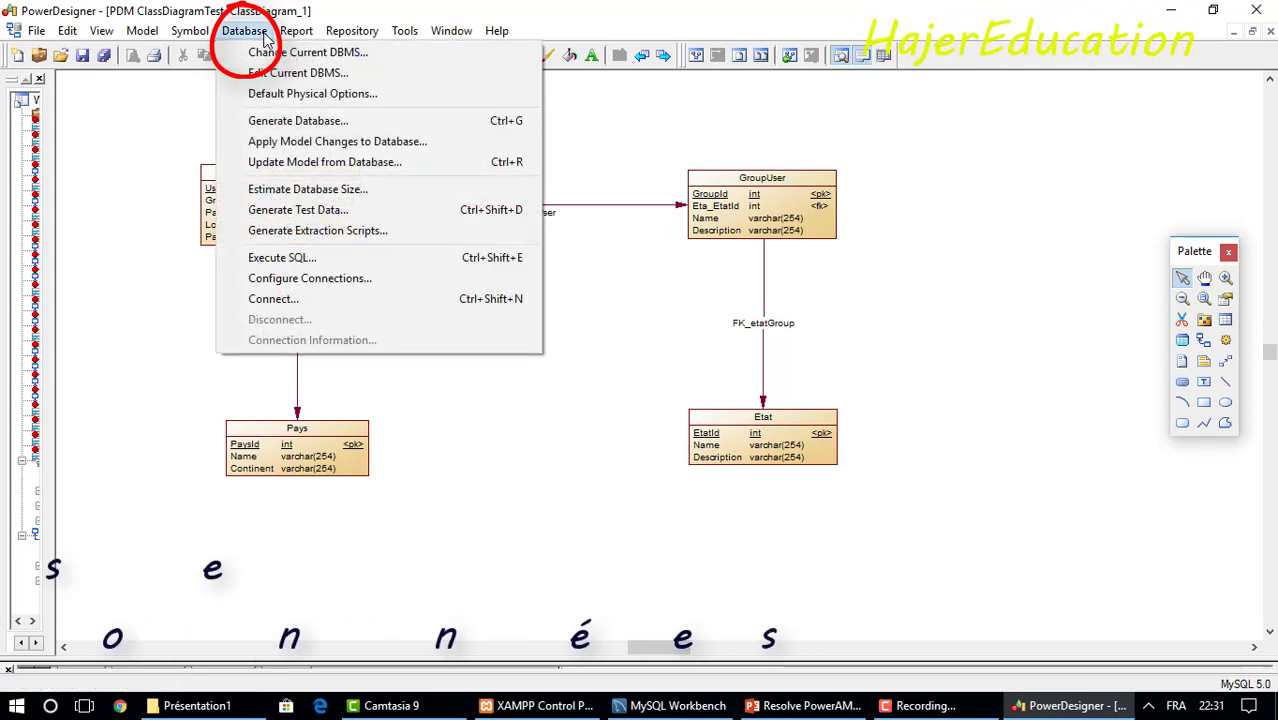
# Set the database generation script file to DataClasseTest.sql in the Conception folder.
pyautogui.click(297, 121)
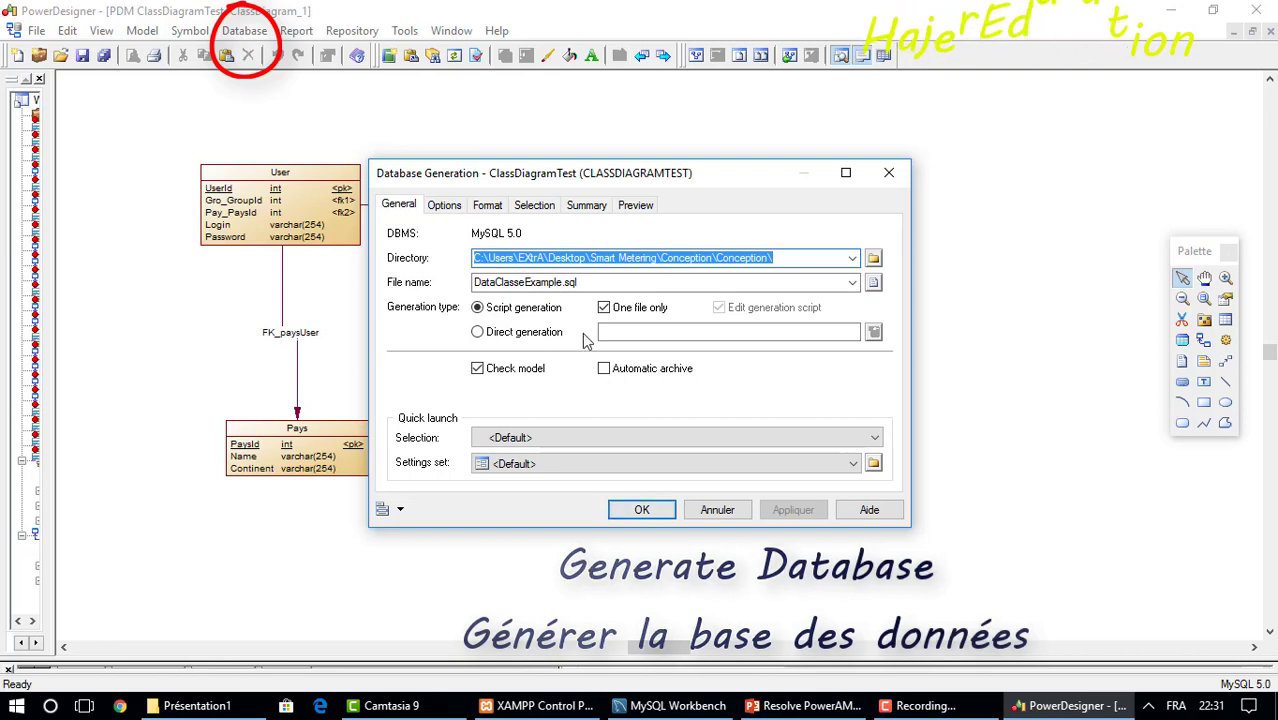
pyautogui.doubleClick(530, 282)
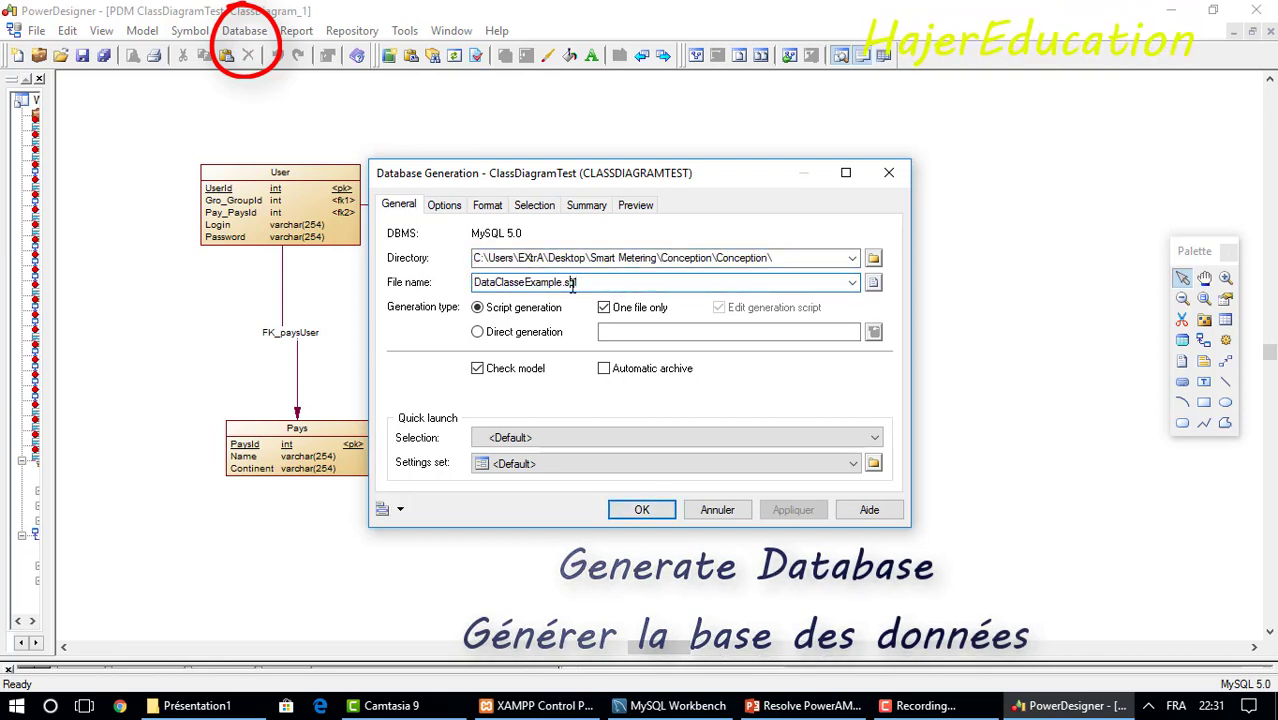
pyautogui.moveTo(563, 282); pyautogui.dragTo(526, 282)
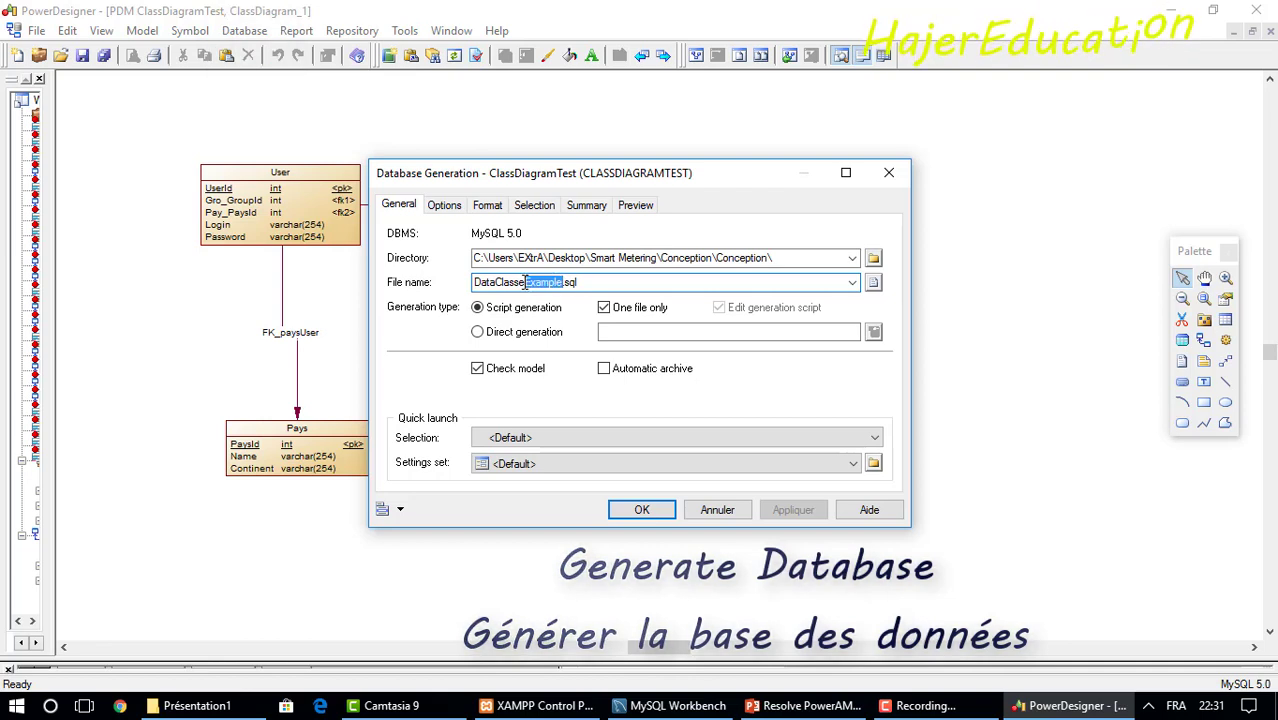
pyautogui.write('Test')
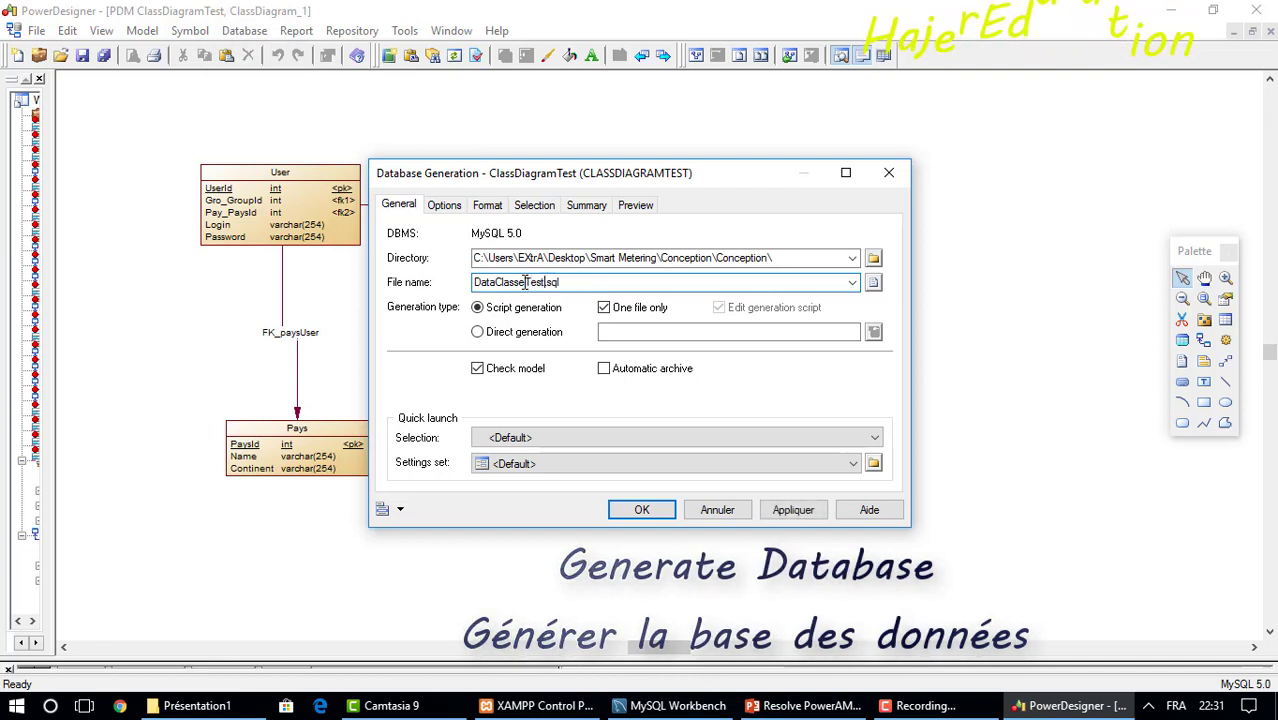
pyautogui.click(444, 207)
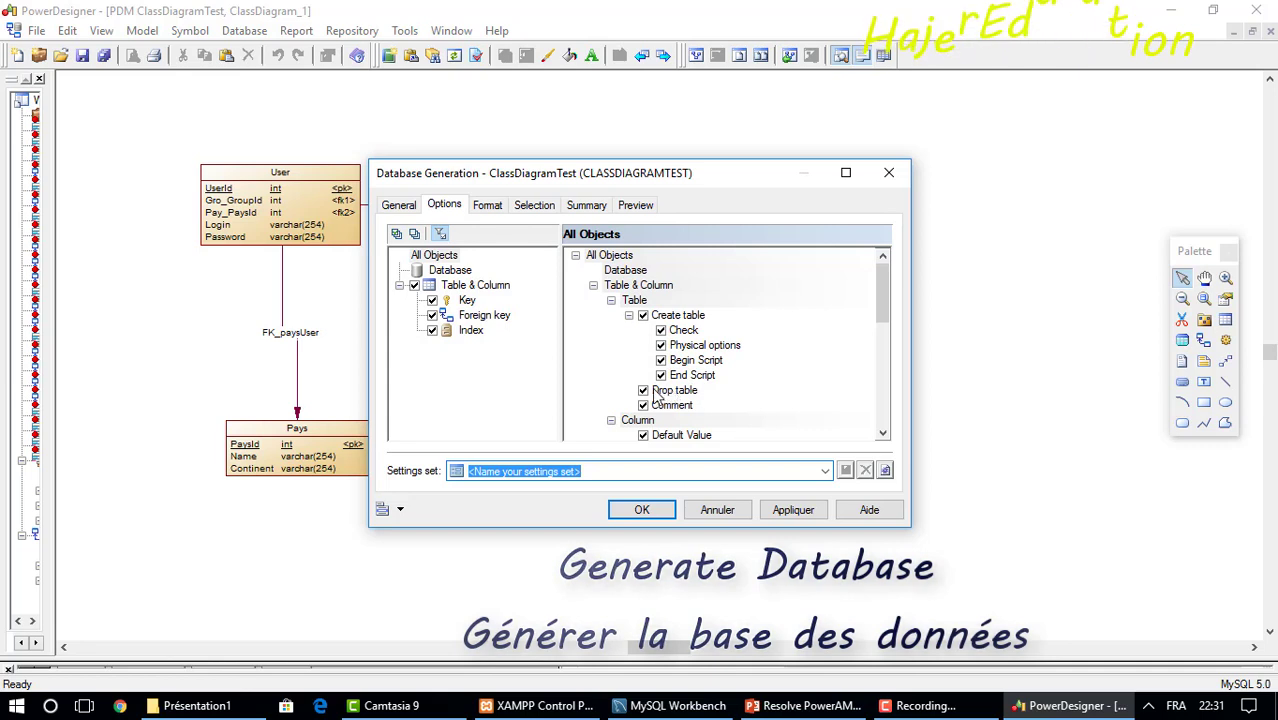
# Disable dropping existing tables and indexes, then review the format and selection settings.
pyautogui.click(690, 390)
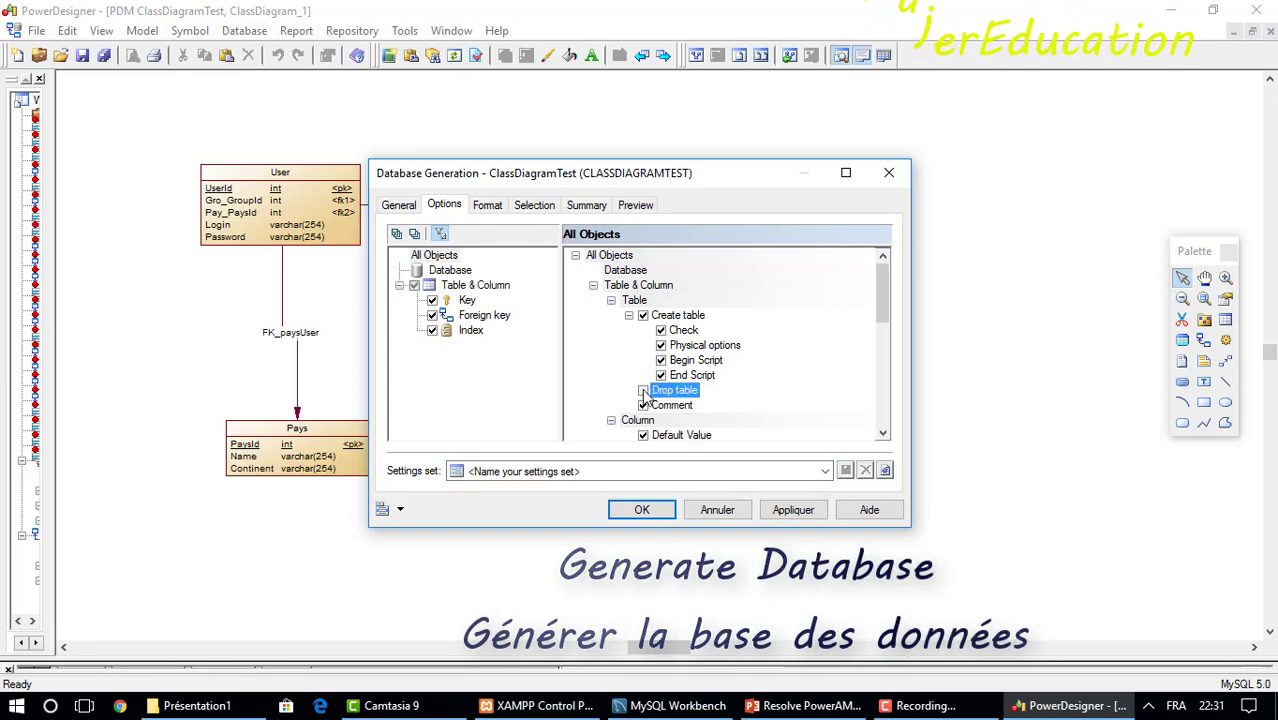
pyautogui.moveTo(884, 285); pyautogui.dragTo(879, 361)
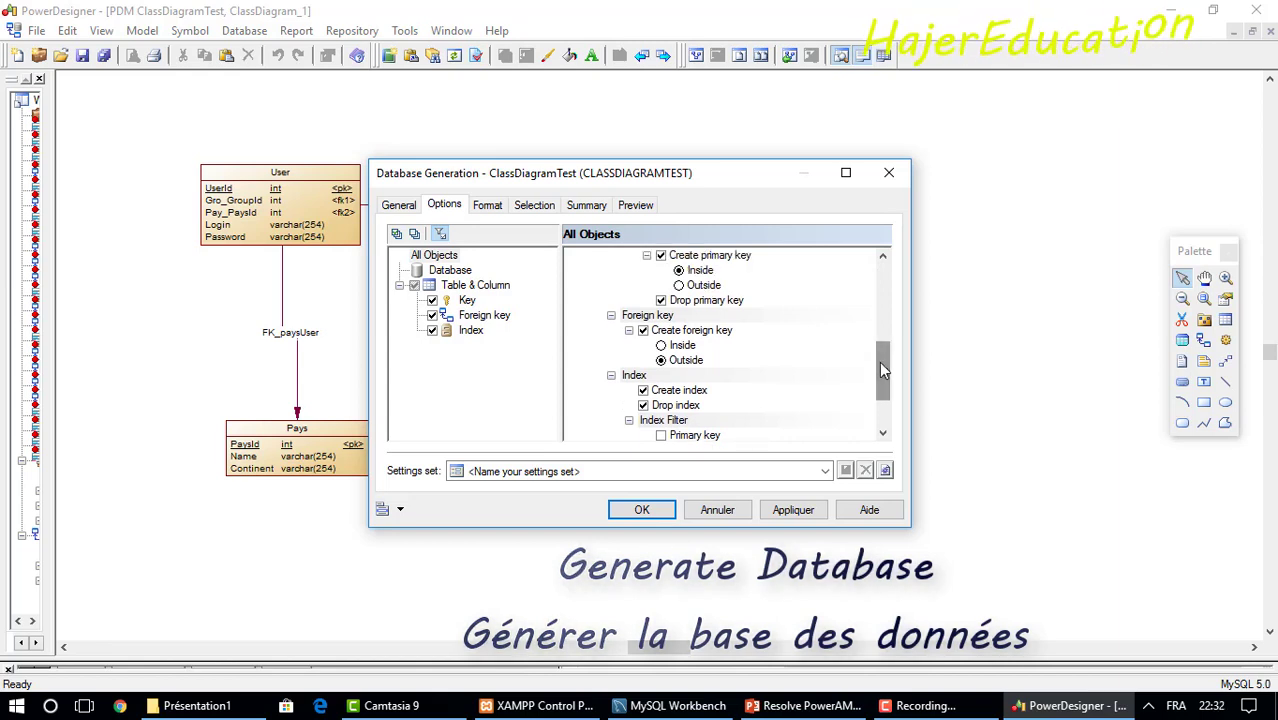
pyautogui.click(643, 405)
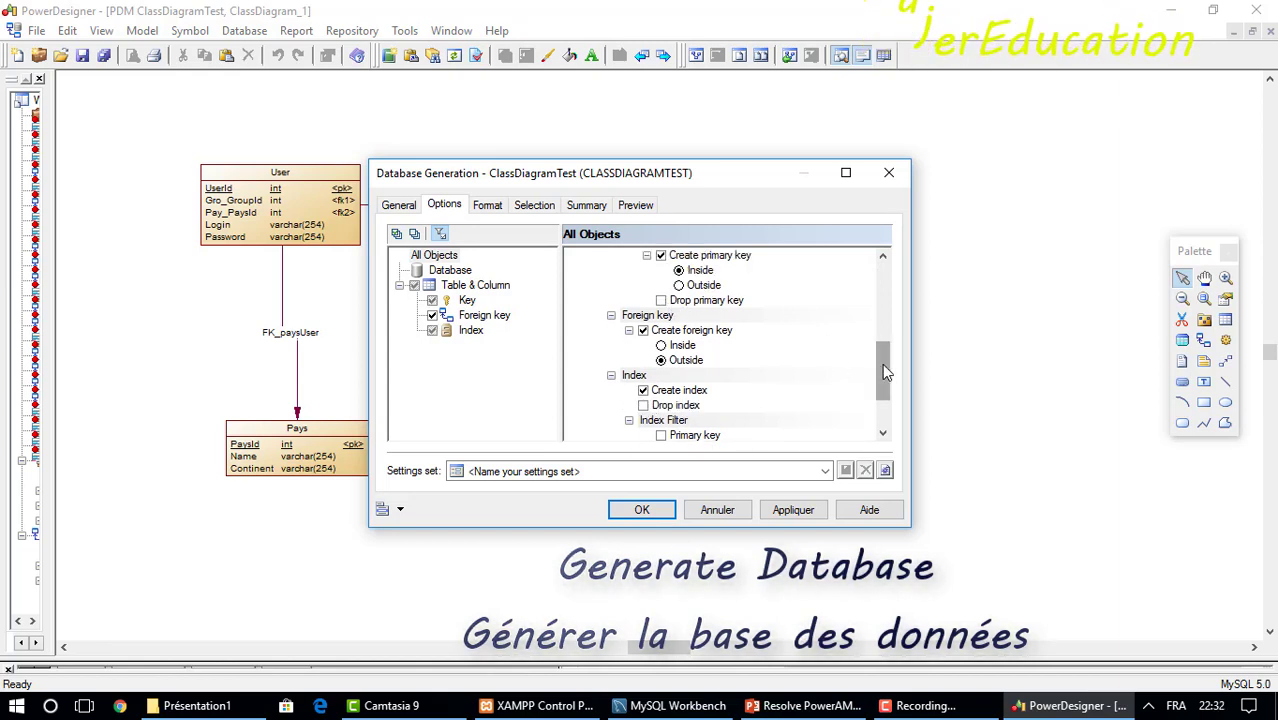
pyautogui.moveTo(884, 372); pyautogui.dragTo(886, 294)
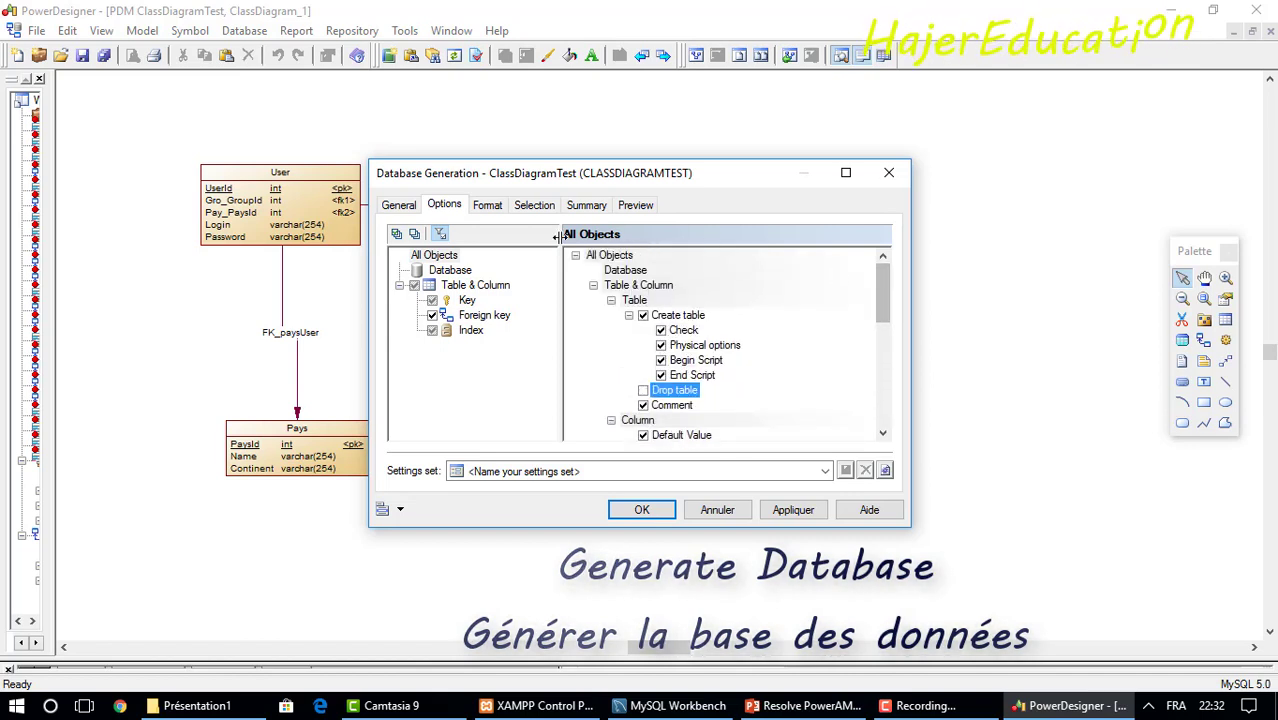
pyautogui.click(486, 205)
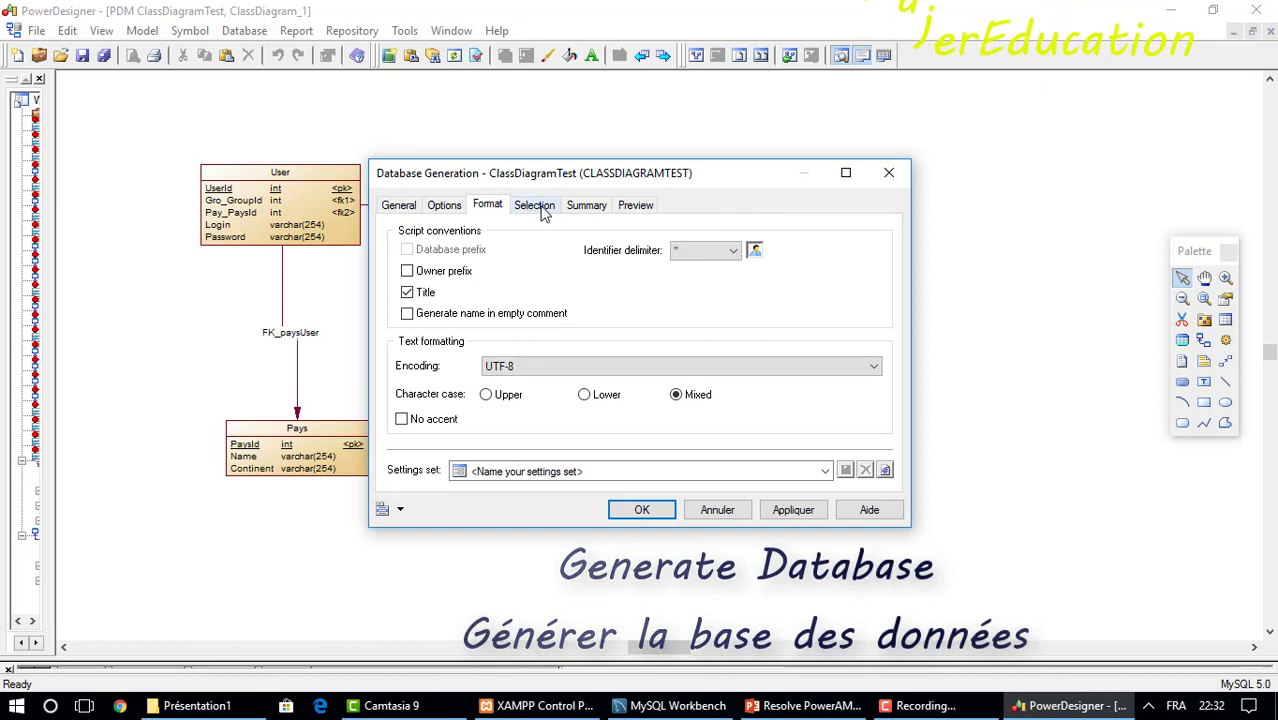
pyautogui.click(538, 208)
# Review the generation summary and scroll the SQL preview showing the Etat and GroupUser tables.
pyautogui.click(595, 208)
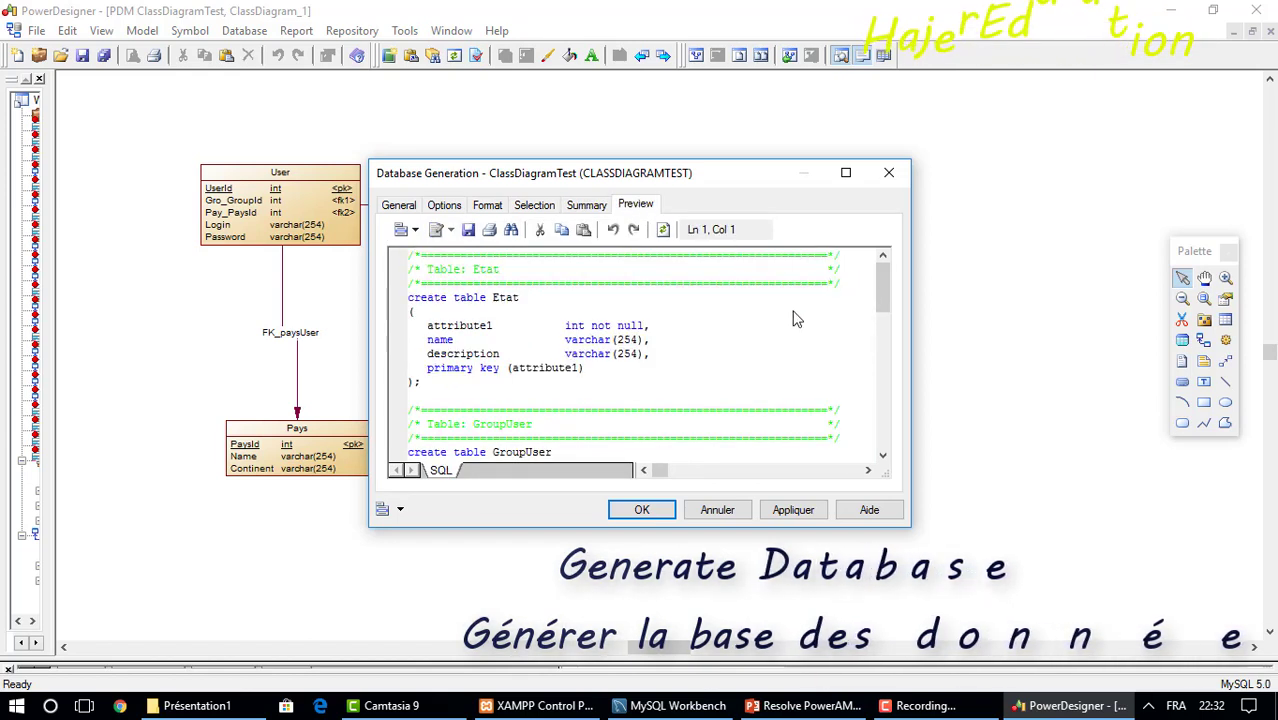
pyautogui.moveTo(887, 283)
pyautogui.mouseDown()
pyautogui.moveTo(890, 327)
pyautogui.moveTo(890, 296)
pyautogui.mouseUp()
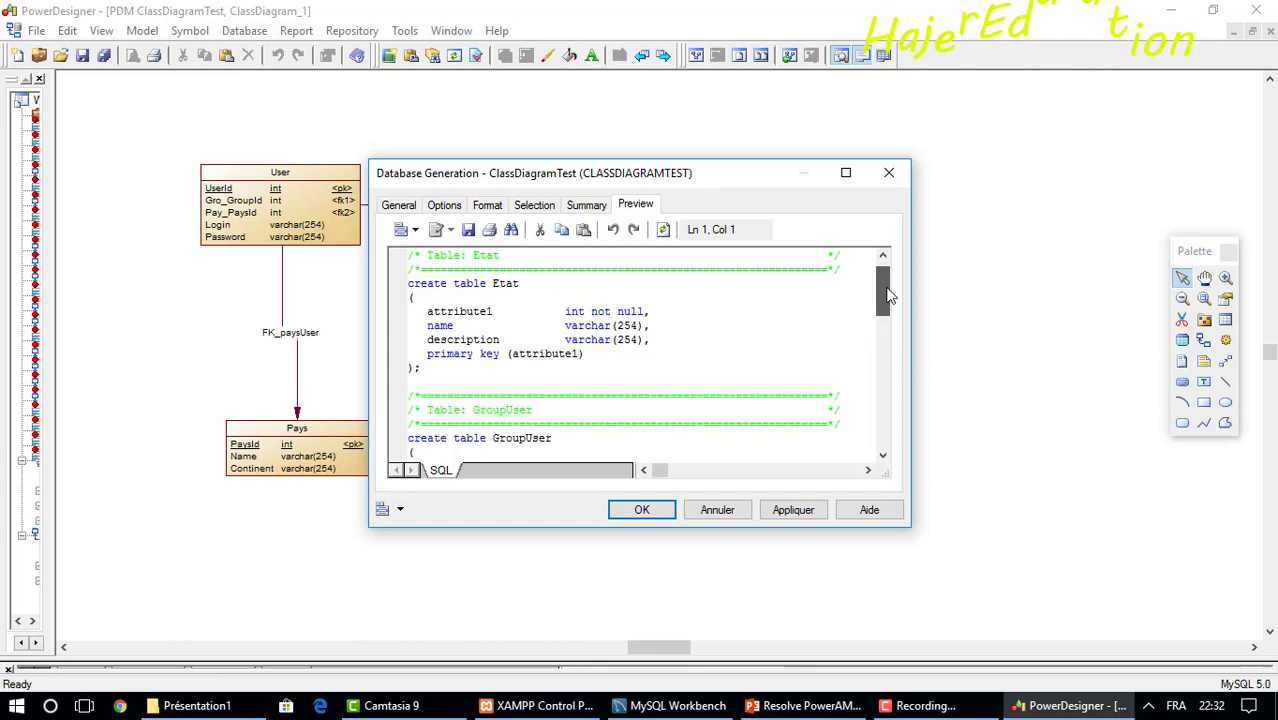
pyautogui.moveTo(887, 294); pyautogui.dragTo(883, 422)
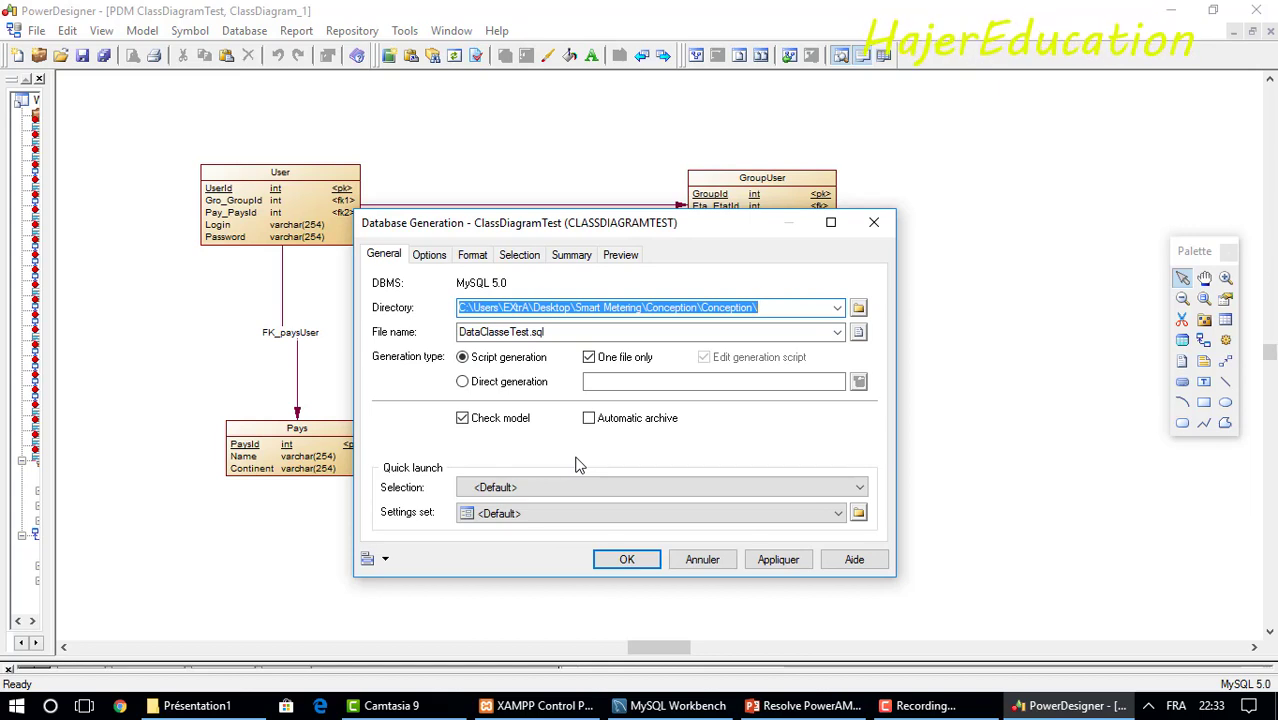
# Generate DataClasseTest.sql, dismiss the result lists, and switch to MySQL Workbench.
pyautogui.click(625, 560)
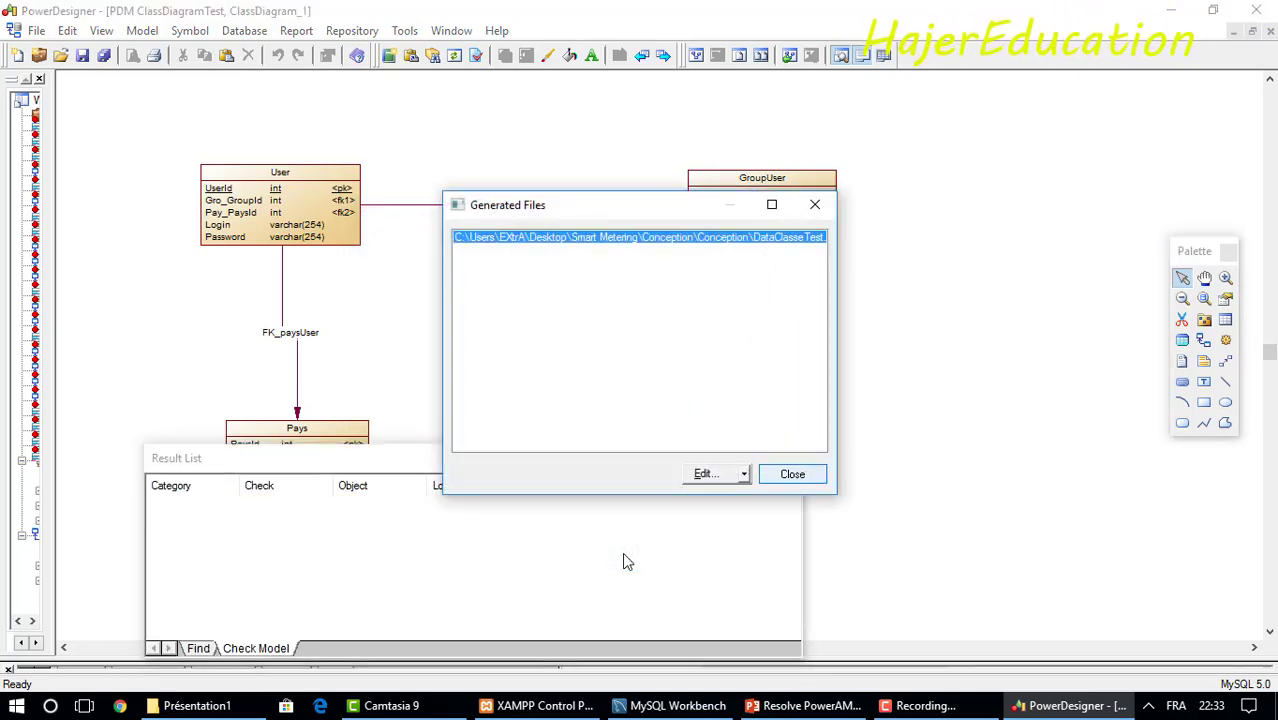
pyautogui.click(792, 474)
pyautogui.click(792, 462)
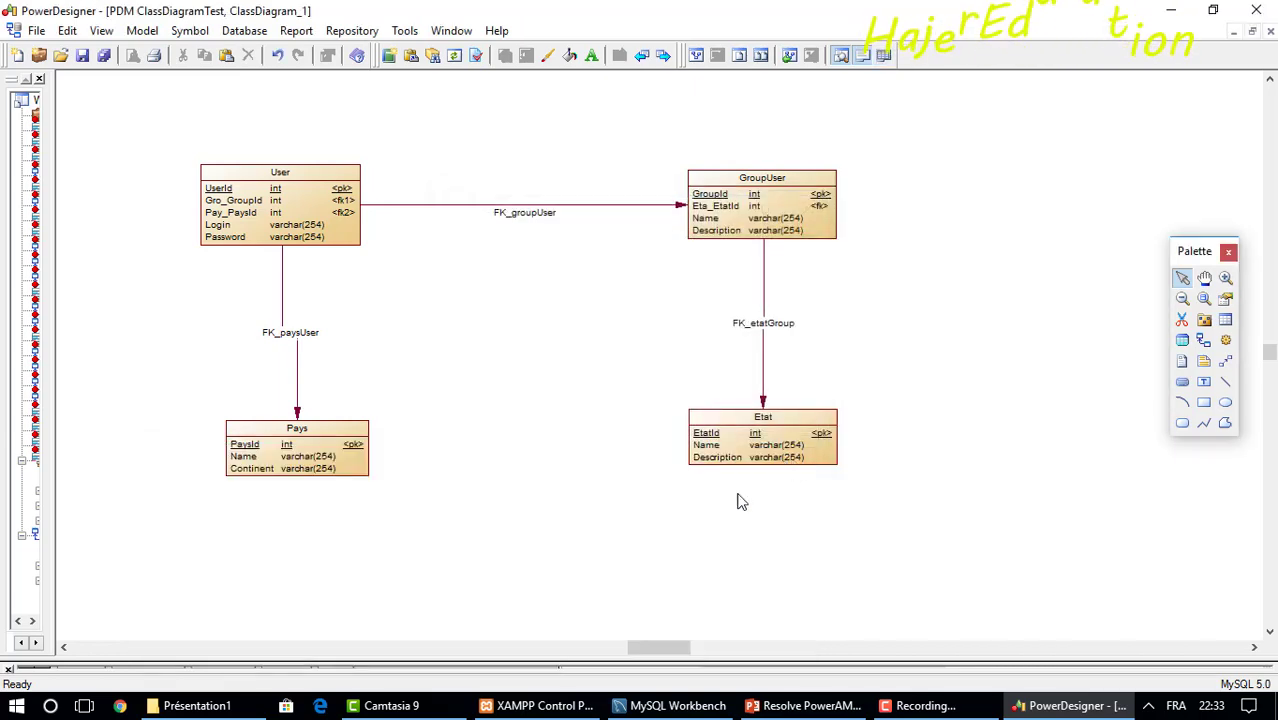
pyautogui.click(676, 706)
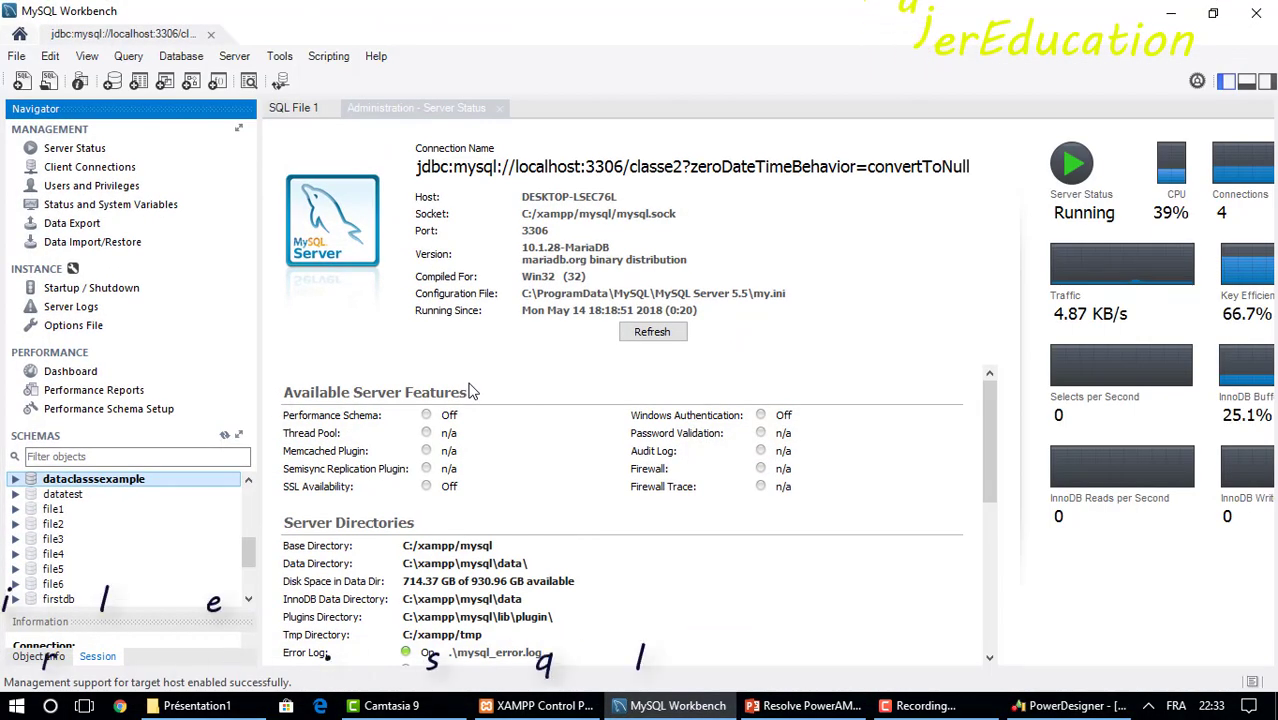
# Set Data Import to load the self-contained file DataClasseTest.sql and begin creating a new schema.
pyautogui.click(100, 243)
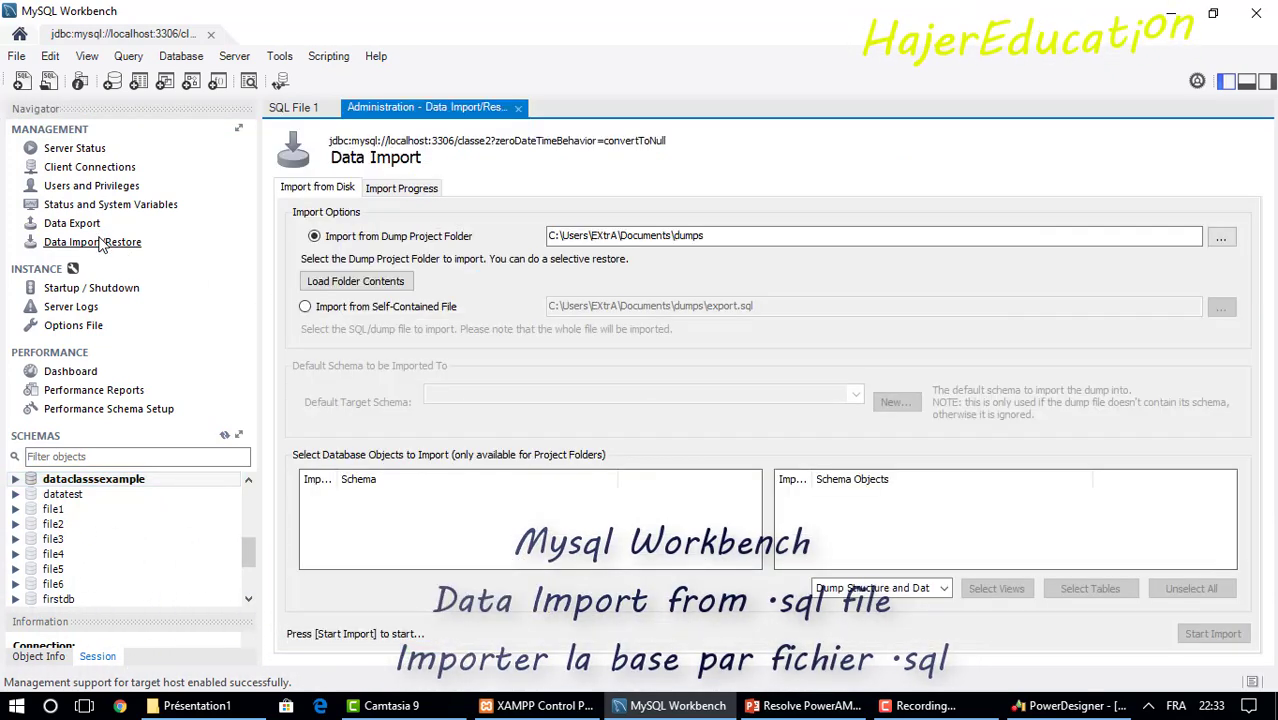
pyautogui.click(305, 307)
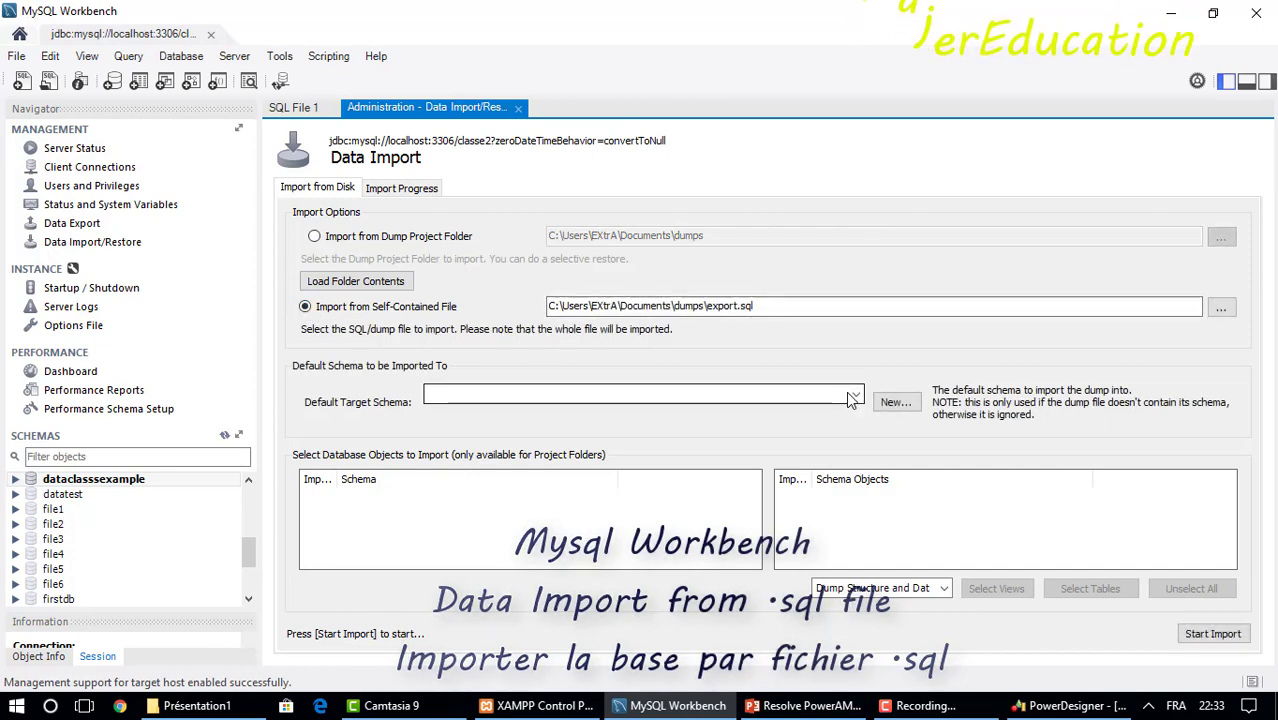
pyautogui.click(1222, 310)
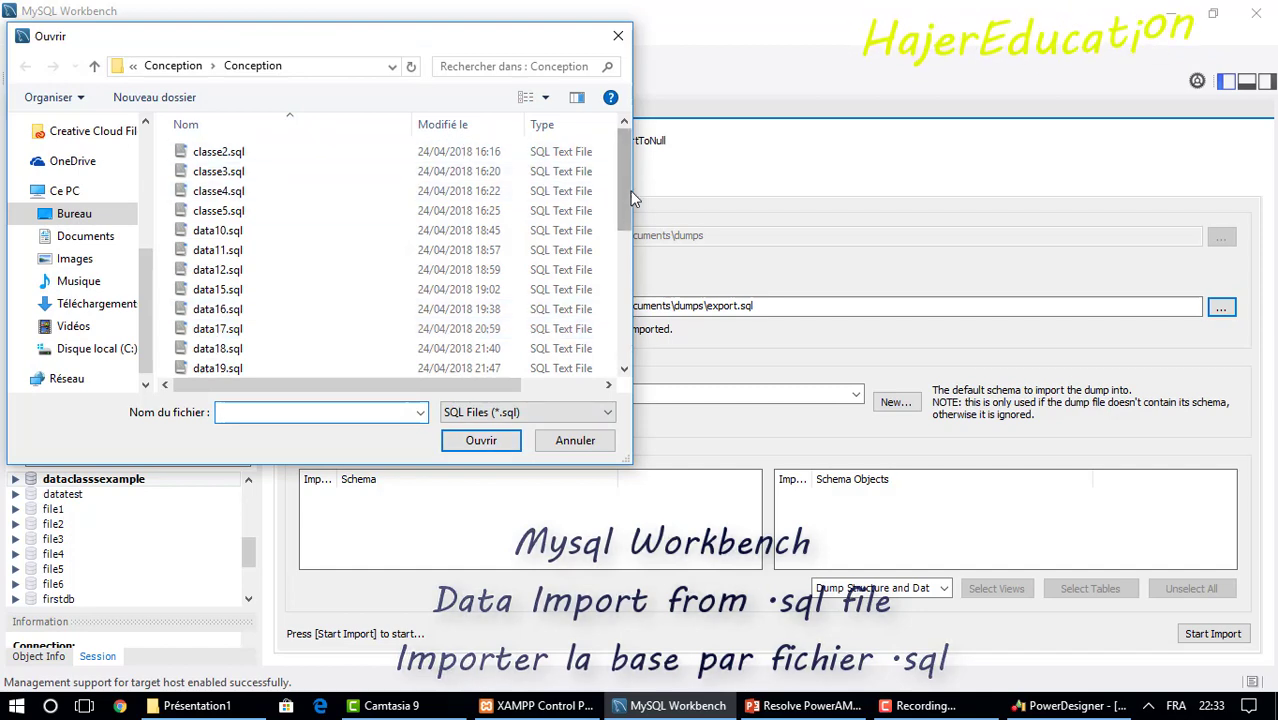
pyautogui.moveTo(623, 192); pyautogui.dragTo(623, 290)
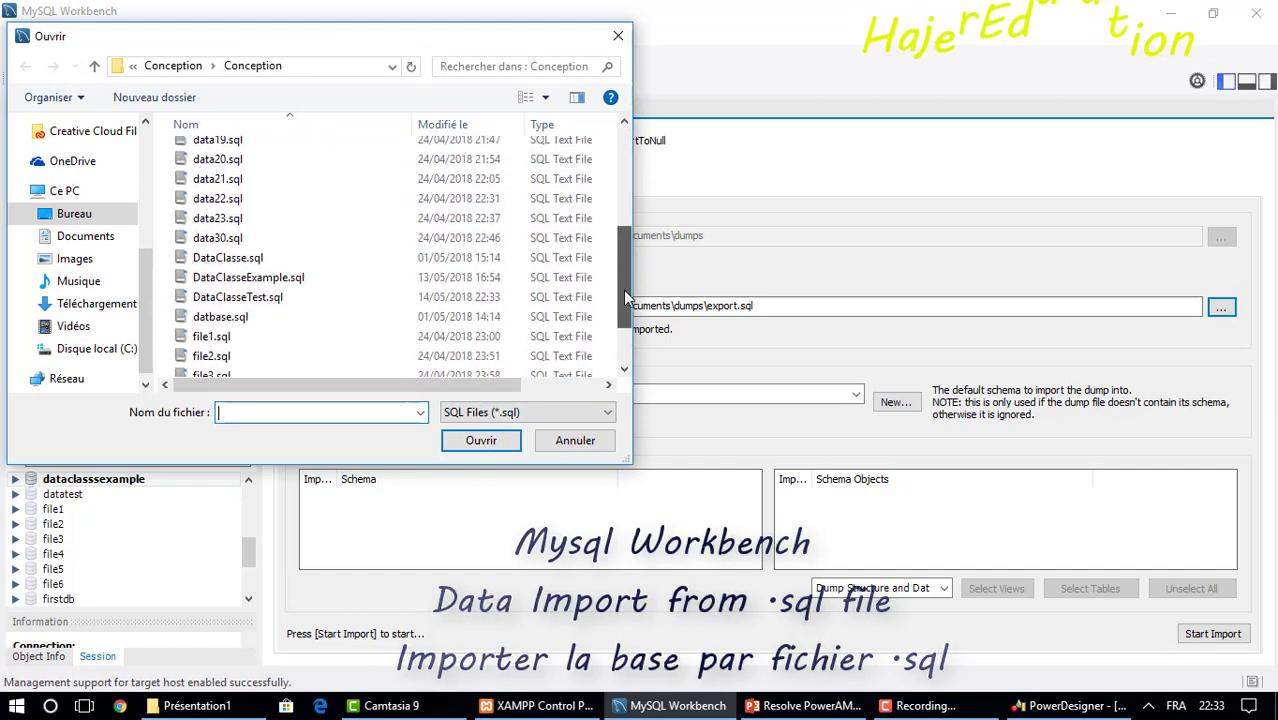
pyautogui.click(287, 298)
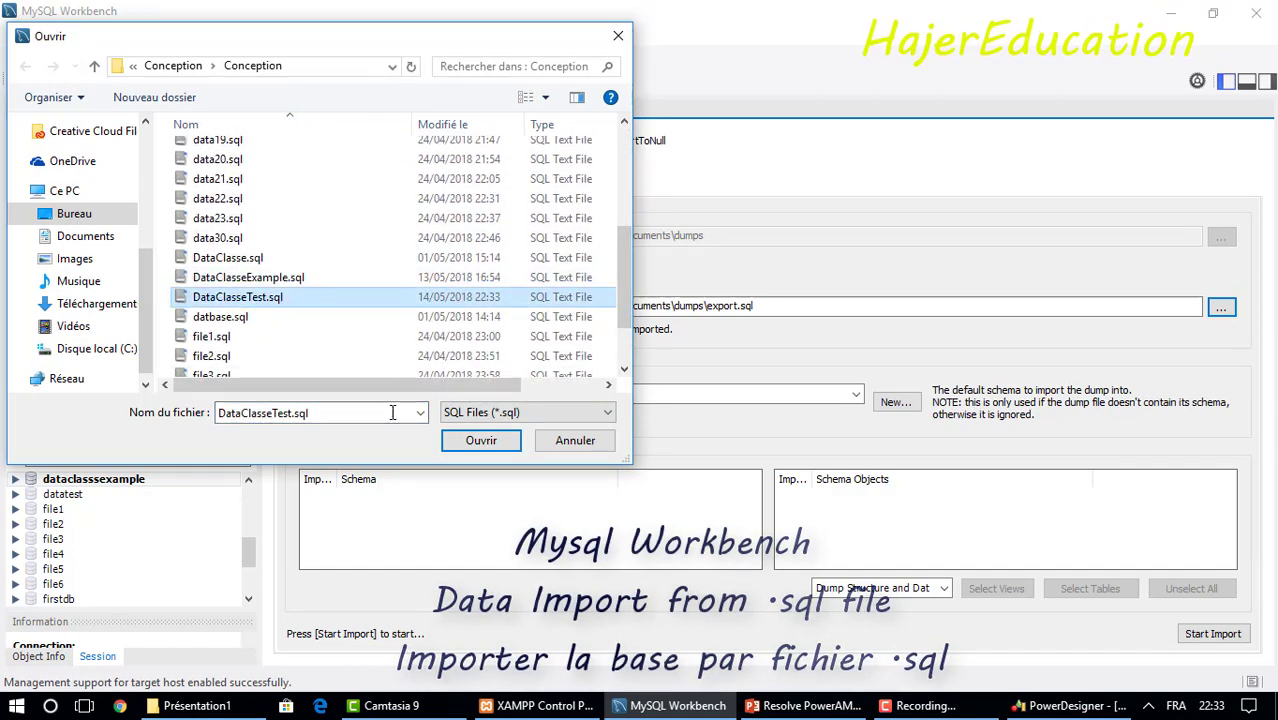
pyautogui.click(480, 447)
pyautogui.click(894, 403)
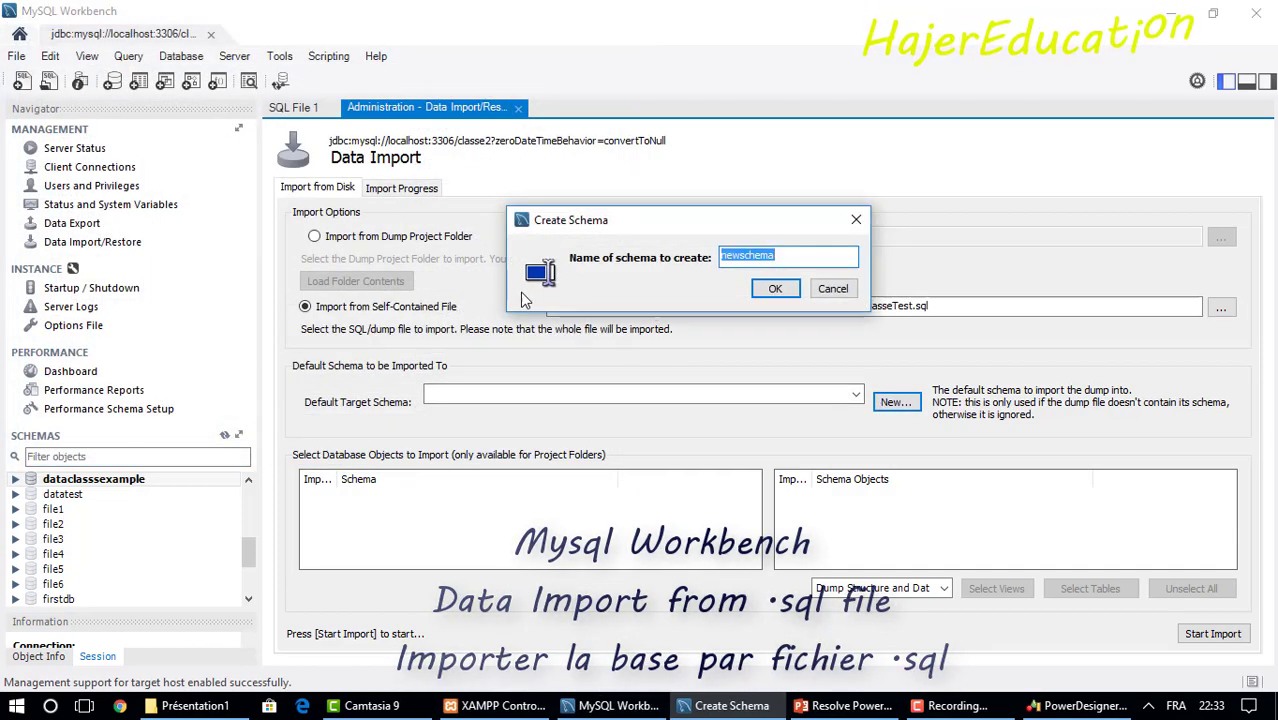
# Create the schema classtest as the import target and start importing DataClasseTest.sql.
pyautogui.moveTo(662, 233); pyautogui.dragTo(494, 364)
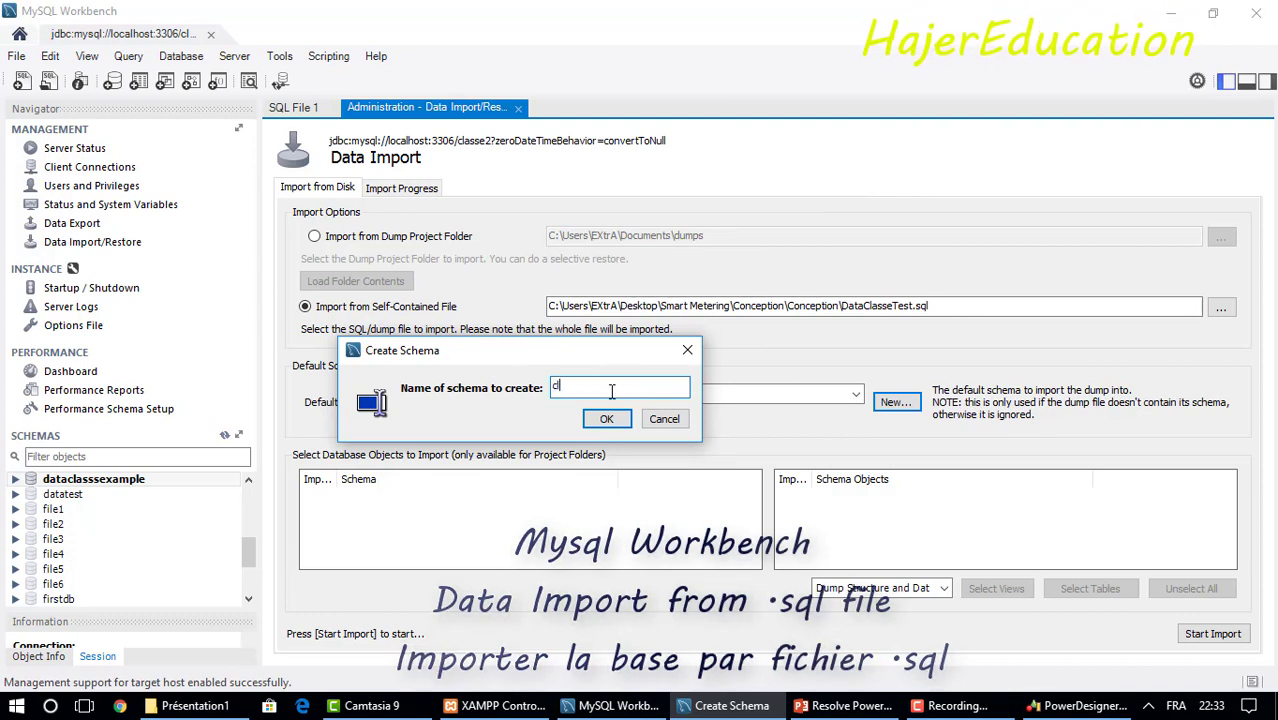
pyautogui.write('te')
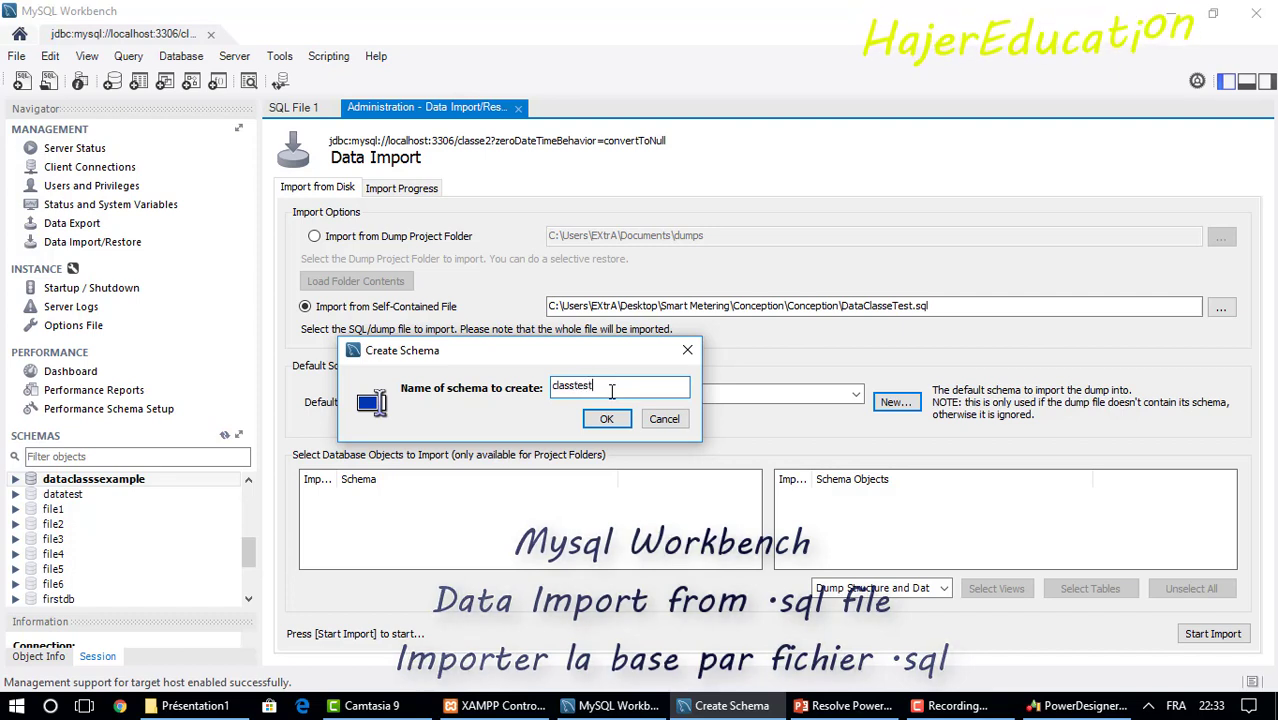
pyautogui.write('st')
pyautogui.click(606, 418)
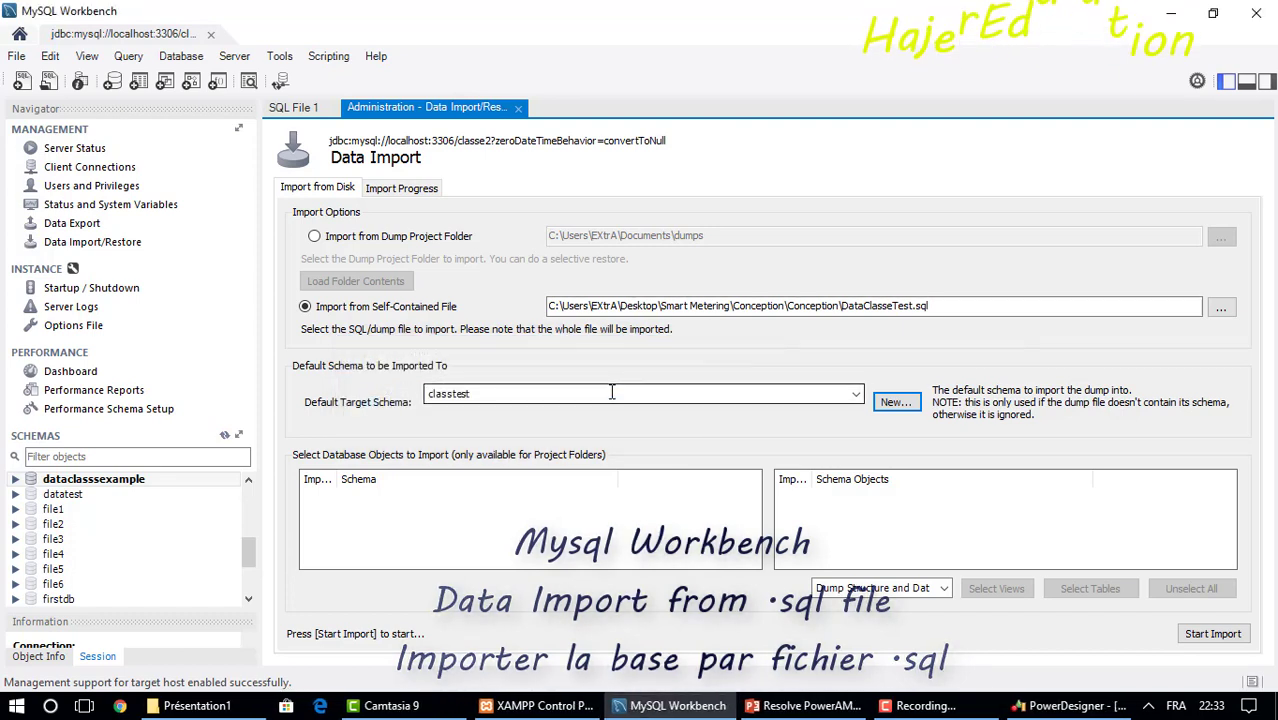
pyautogui.click(1192, 637)
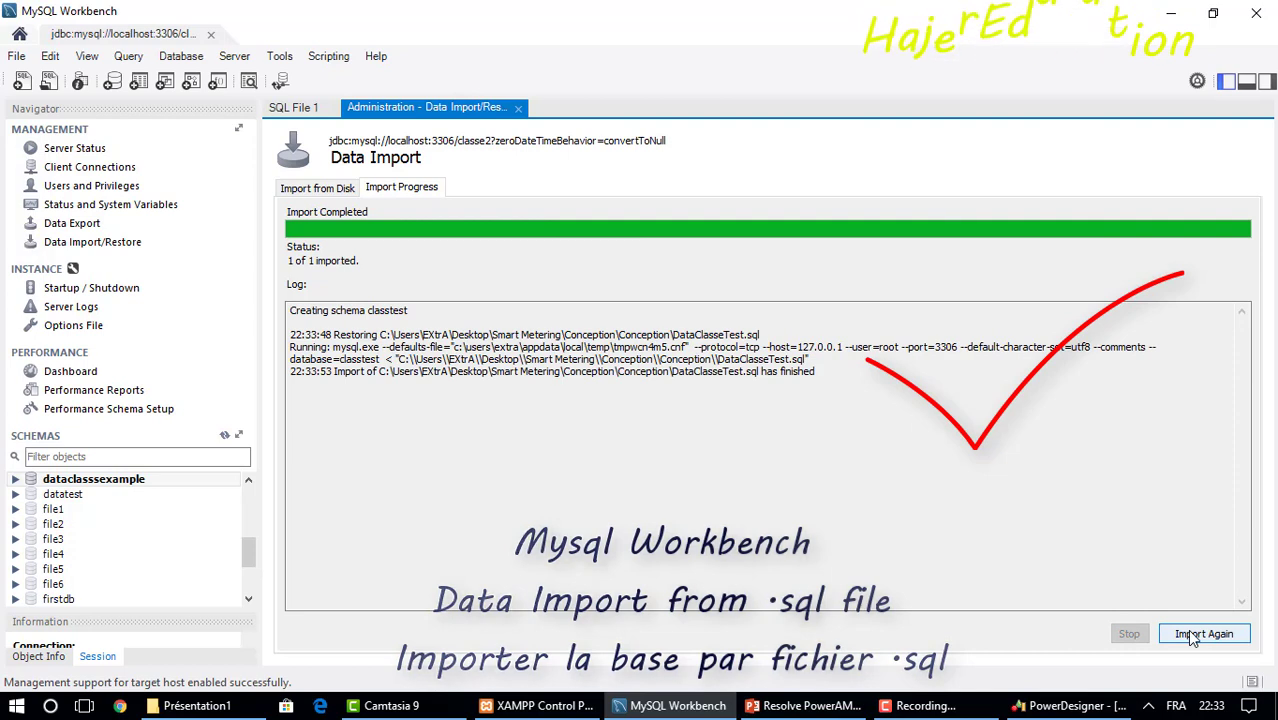
# Make classtest the active schema and expand its tables etat, groupuser, pays and user.
pyautogui.doubleClick(50, 524)
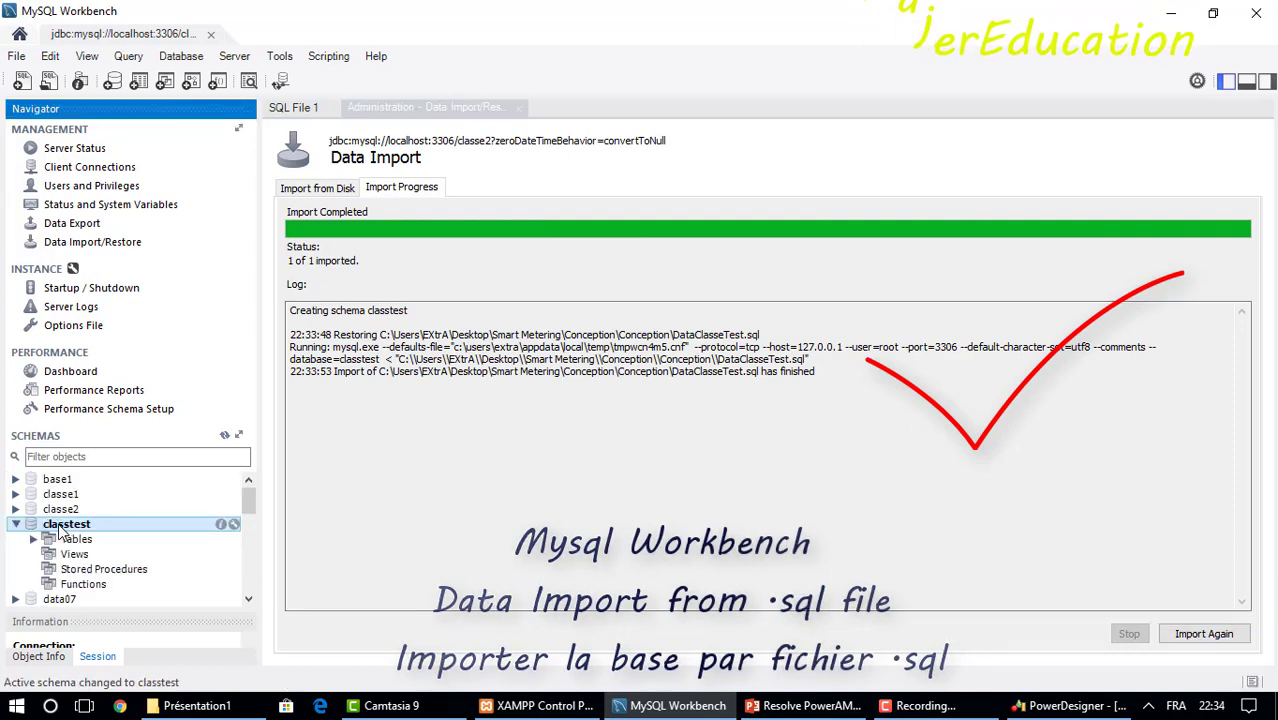
pyautogui.click(34, 540)
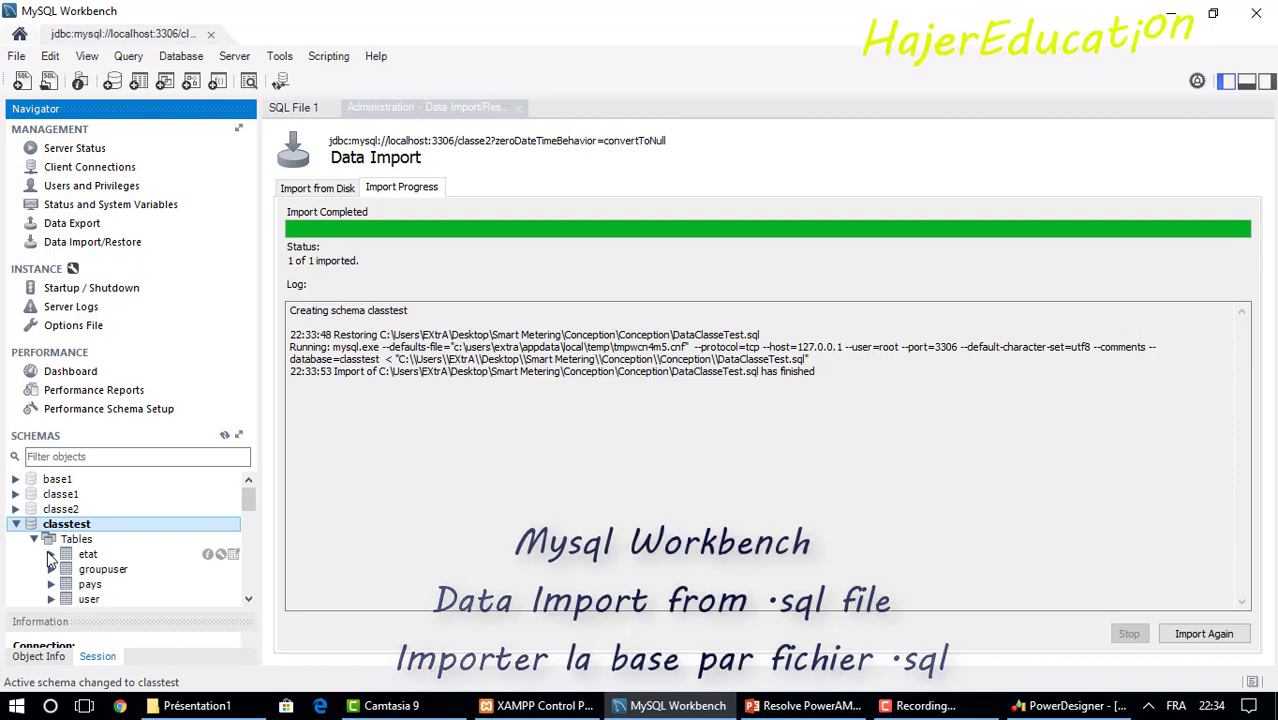
pyautogui.click(51, 556)
pyautogui.click(51, 556)
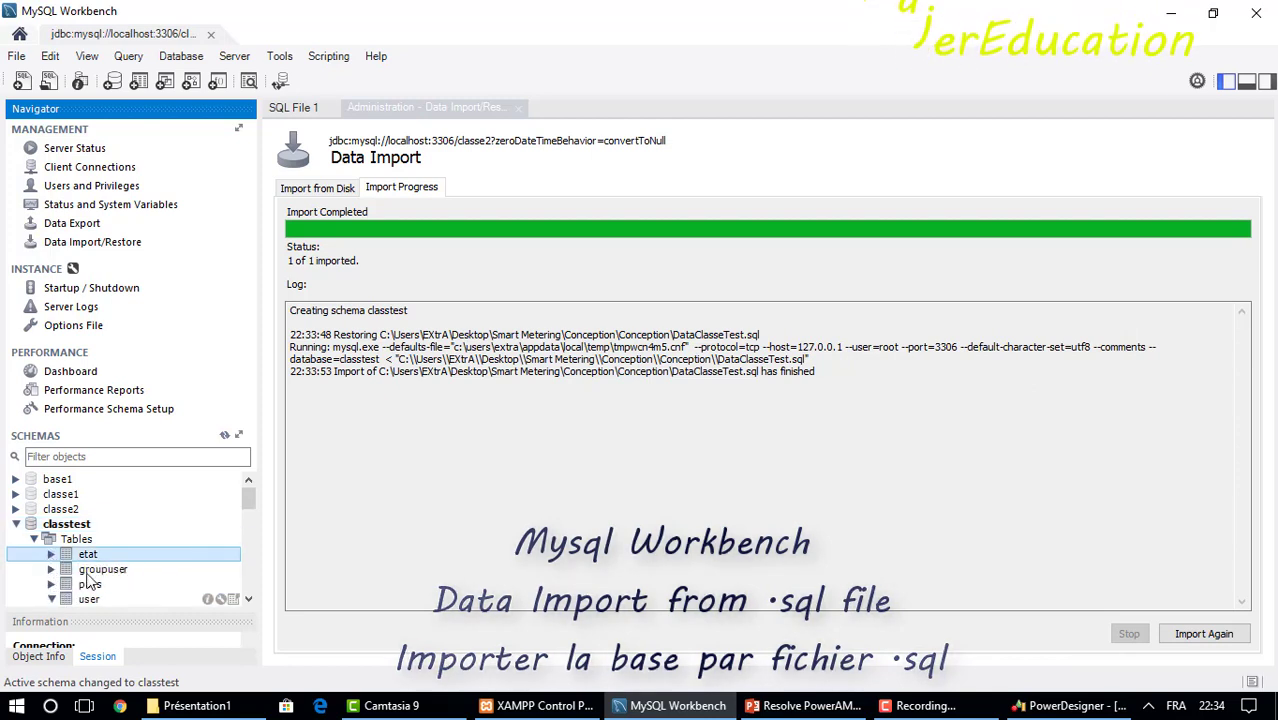
pyautogui.moveTo(251, 502)
pyautogui.mouseDown()
pyautogui.moveTo(251, 521)
pyautogui.moveTo(251, 503)
pyautogui.mouseUp()
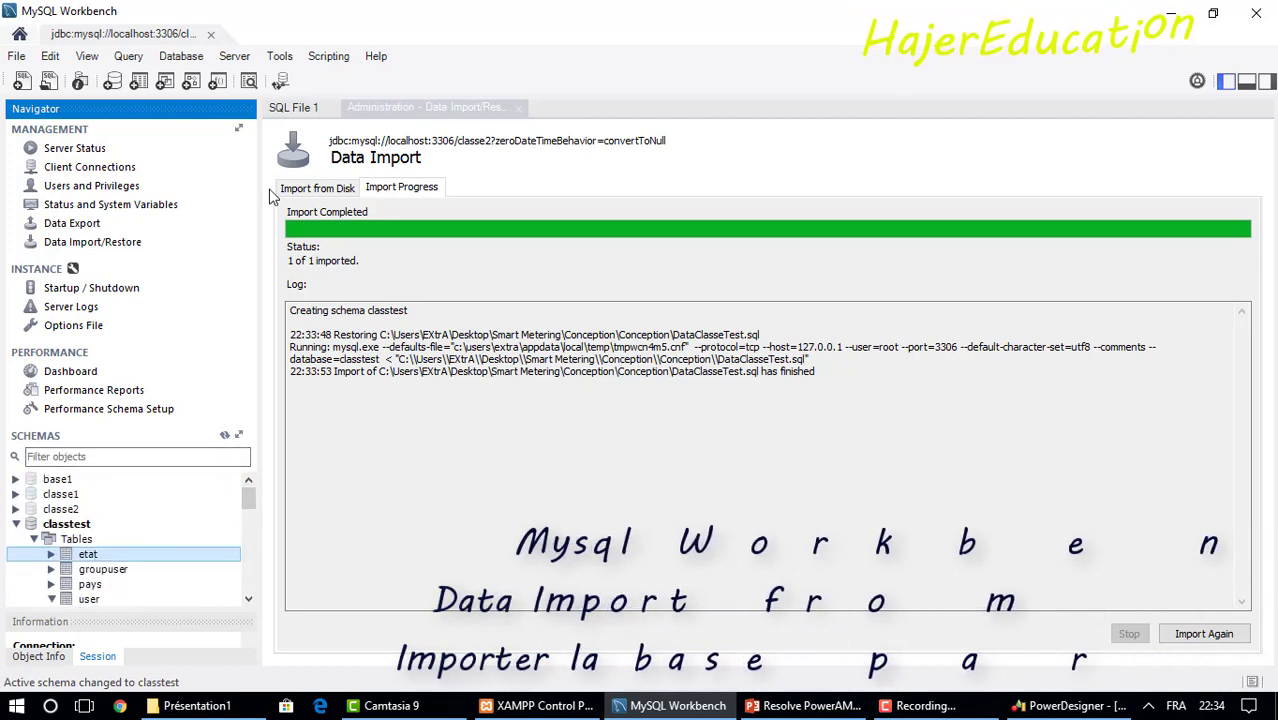
pyautogui.click(234, 58)
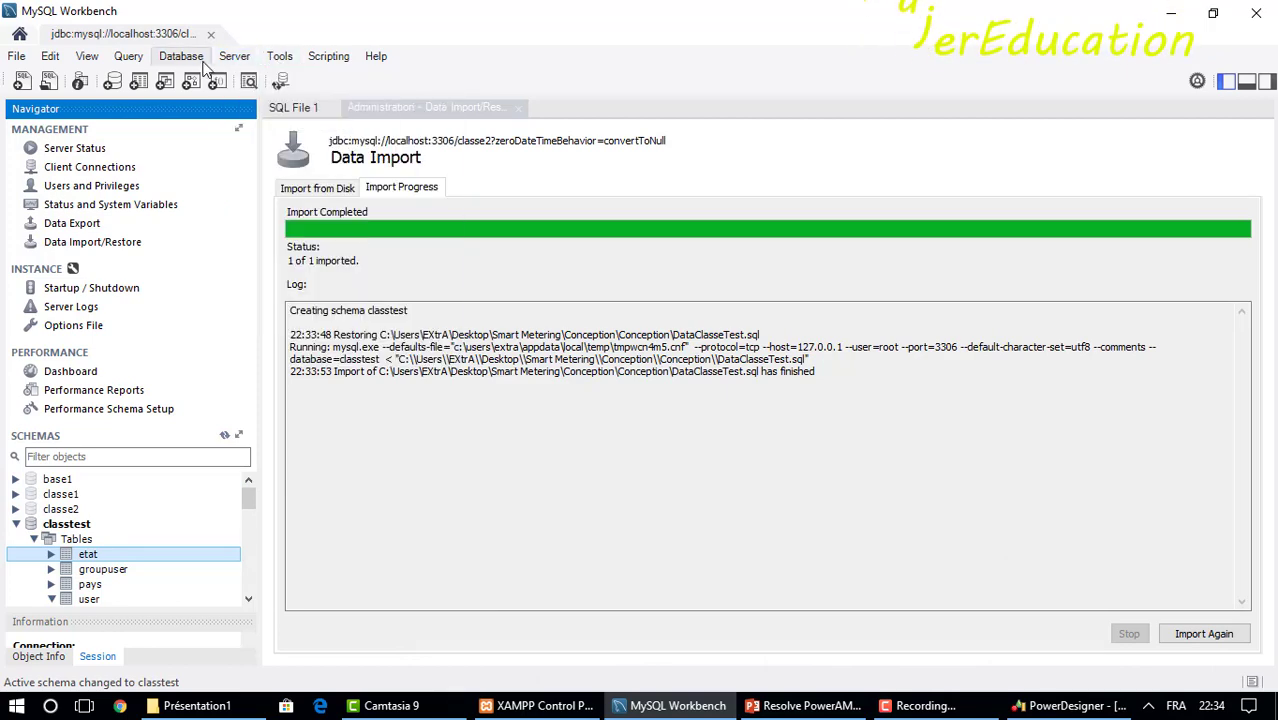
# Start Reverse Engineer Database, connect to the server, and select the classtest schema.
pyautogui.moveTo(181, 56)
pyautogui.click(240, 122)
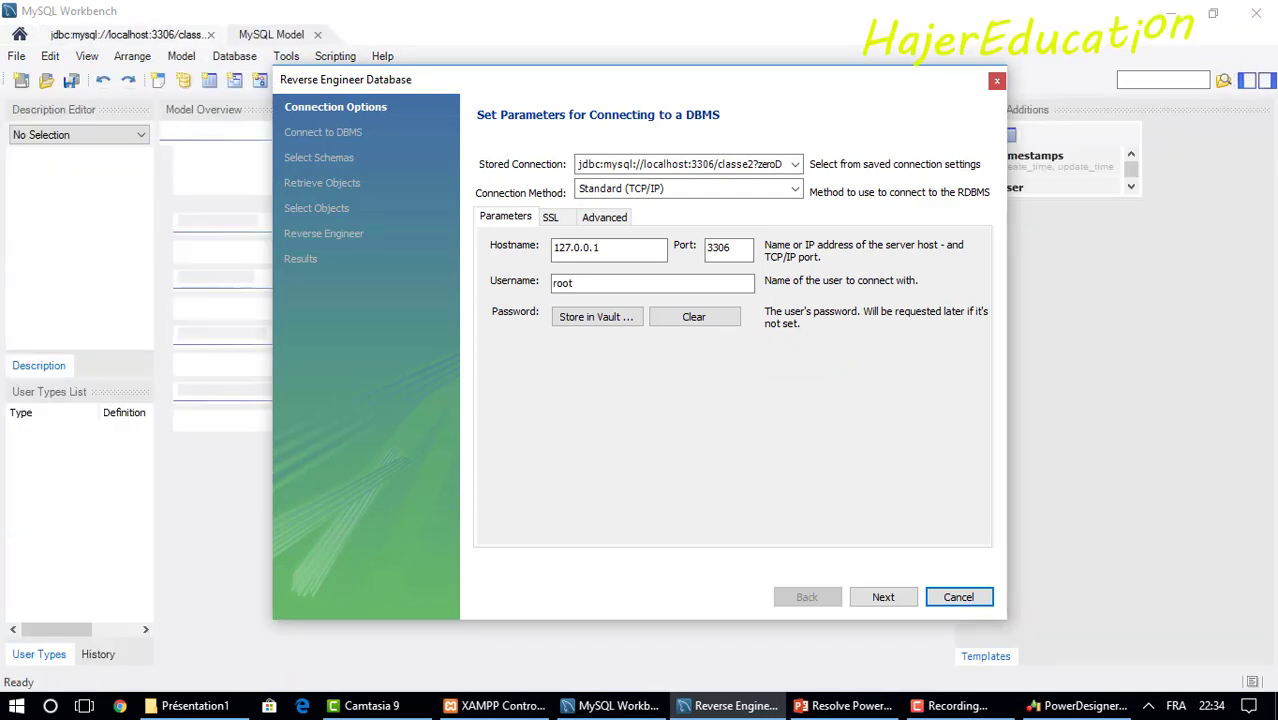
pyautogui.click(865, 604)
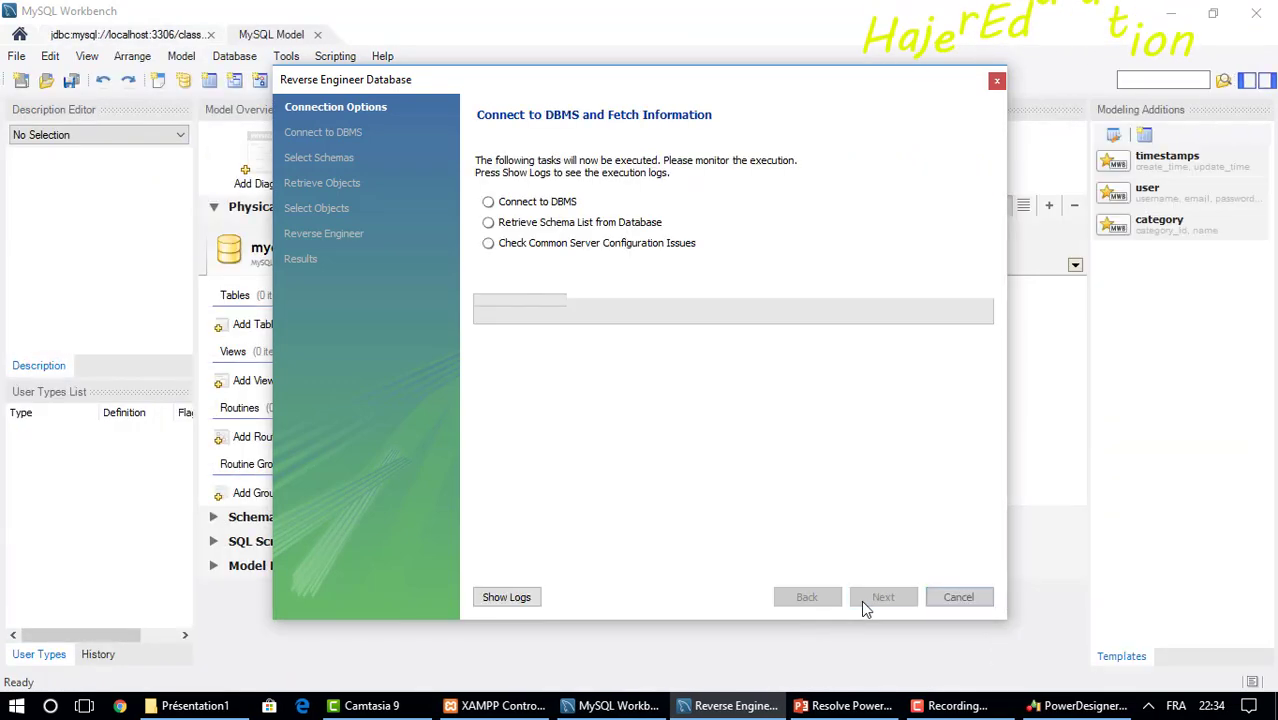
pyautogui.click(865, 604)
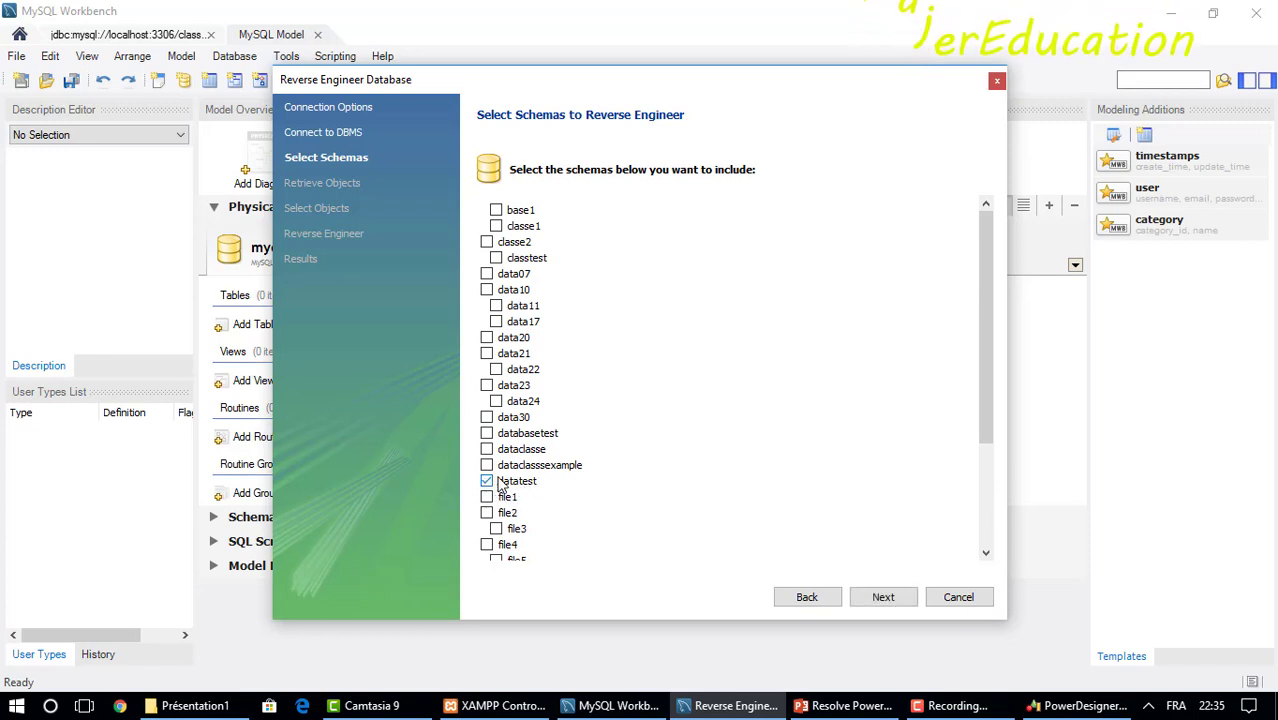
pyautogui.moveTo(980, 340); pyautogui.dragTo(990, 300)
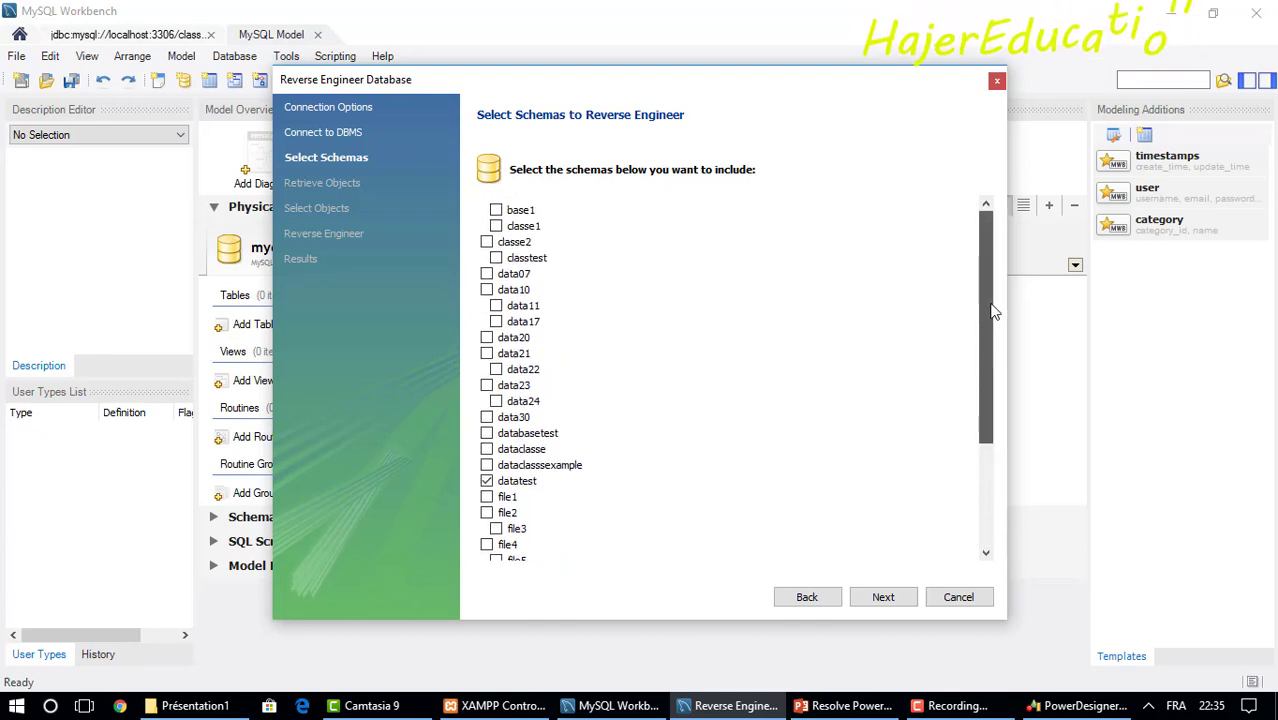
pyautogui.click(508, 259)
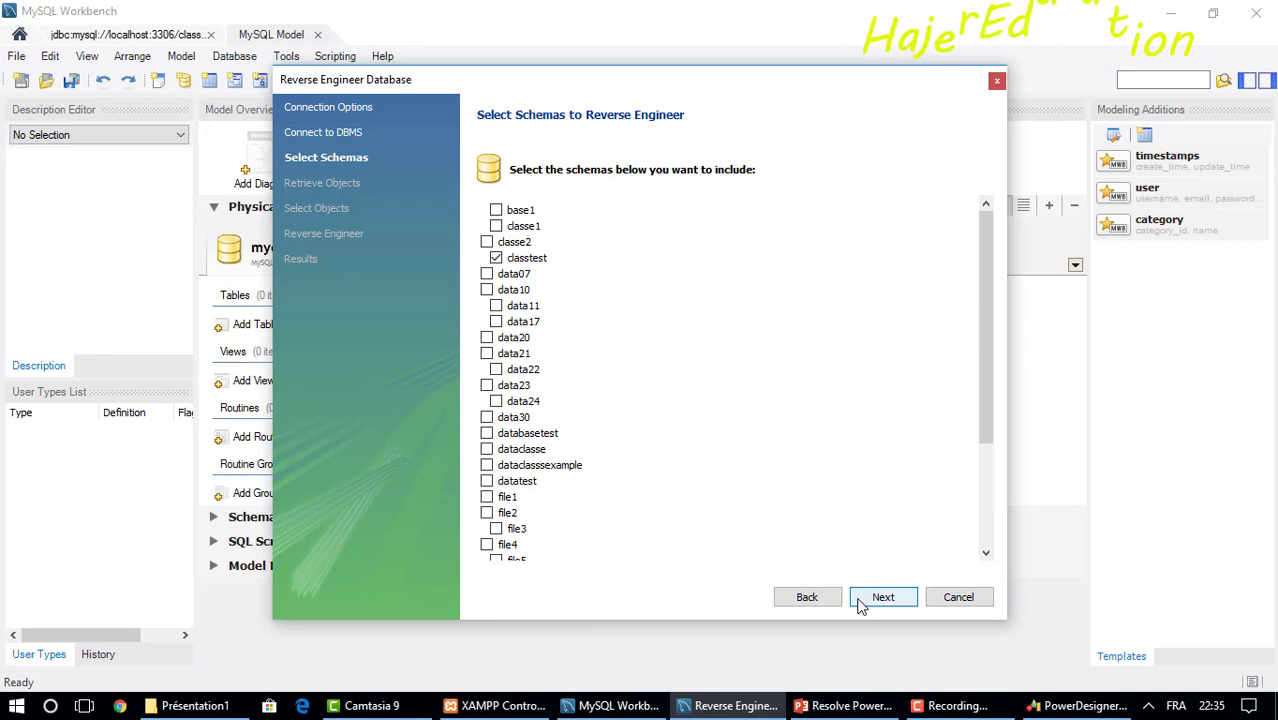
# Retrieve classtest's four tables and reverse-engineer them onto a new EER diagram.
pyautogui.click(860, 605)
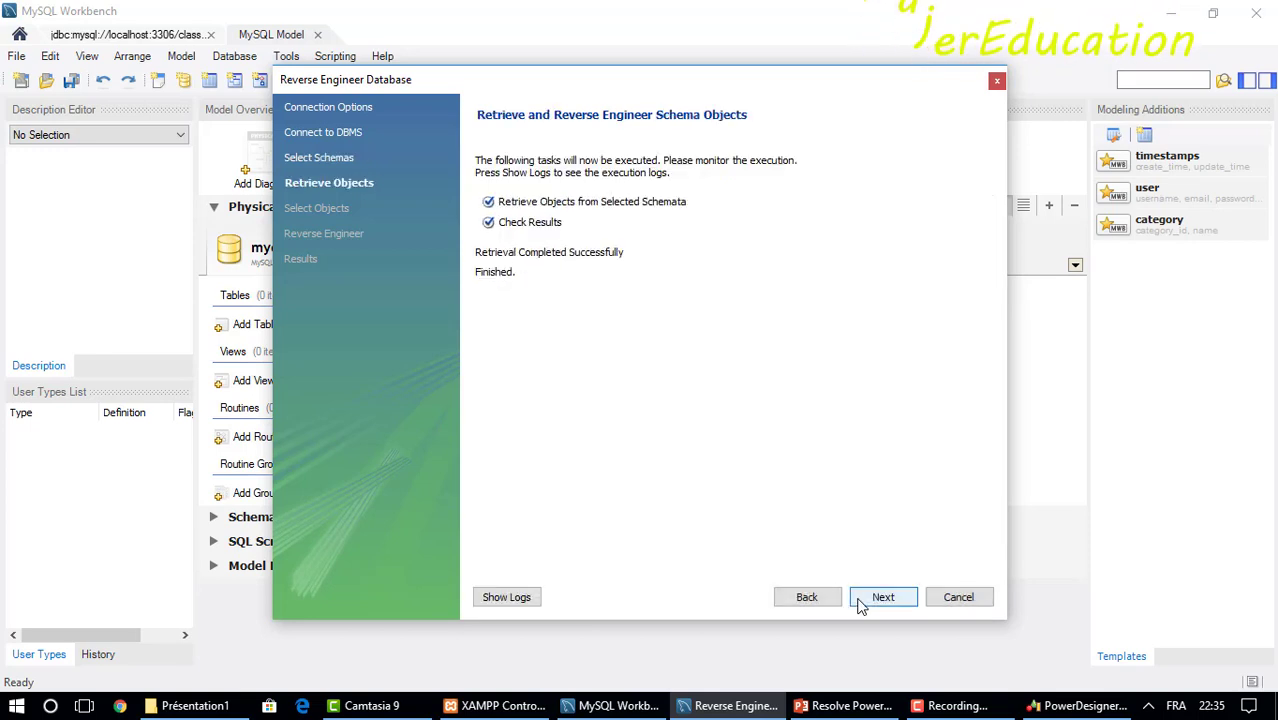
pyautogui.click(882, 597)
pyautogui.click(876, 597)
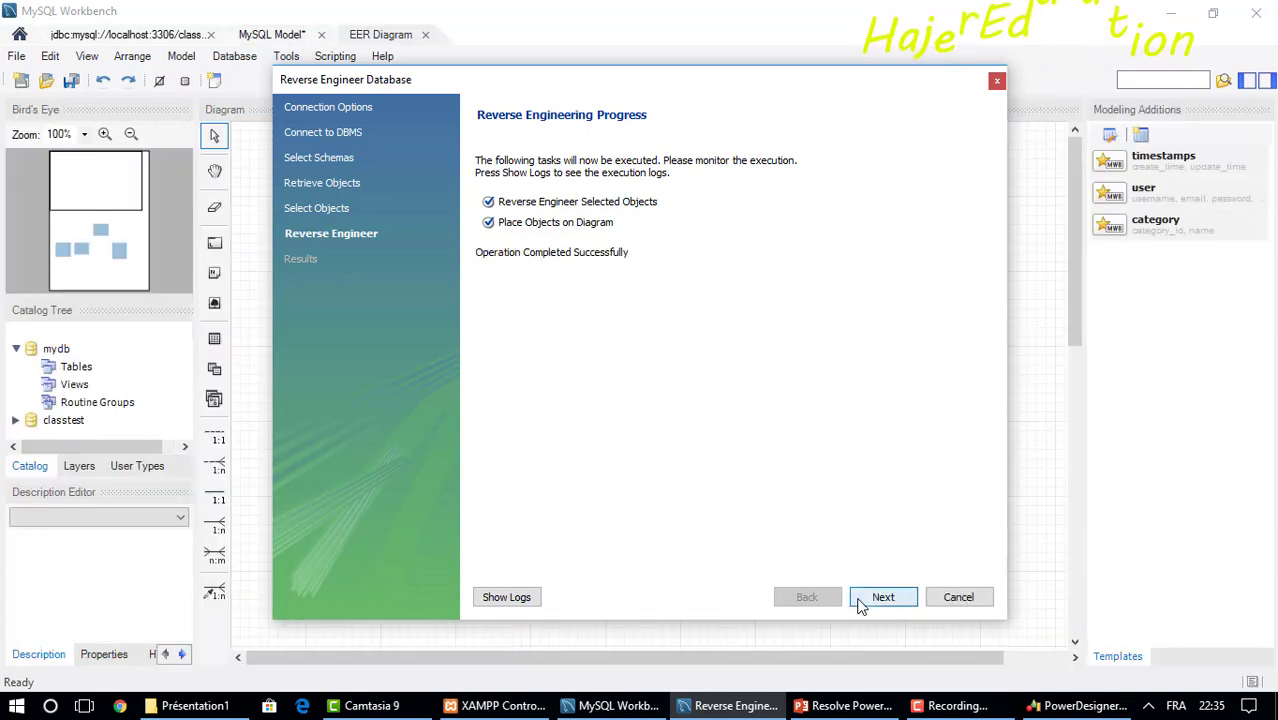
pyautogui.click(860, 603)
pyautogui.click(862, 600)
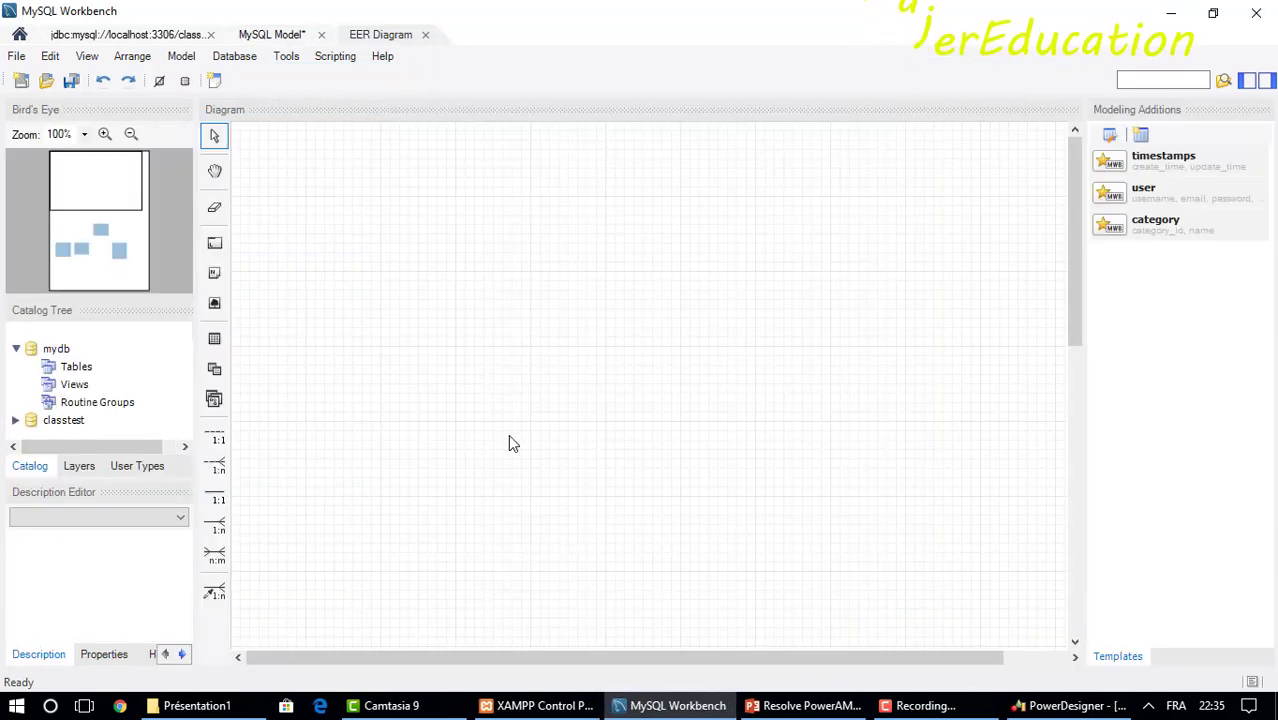
# Lay out the EER tables with etat left of groupuser, user right, pays below.
pyautogui.click(104, 258)
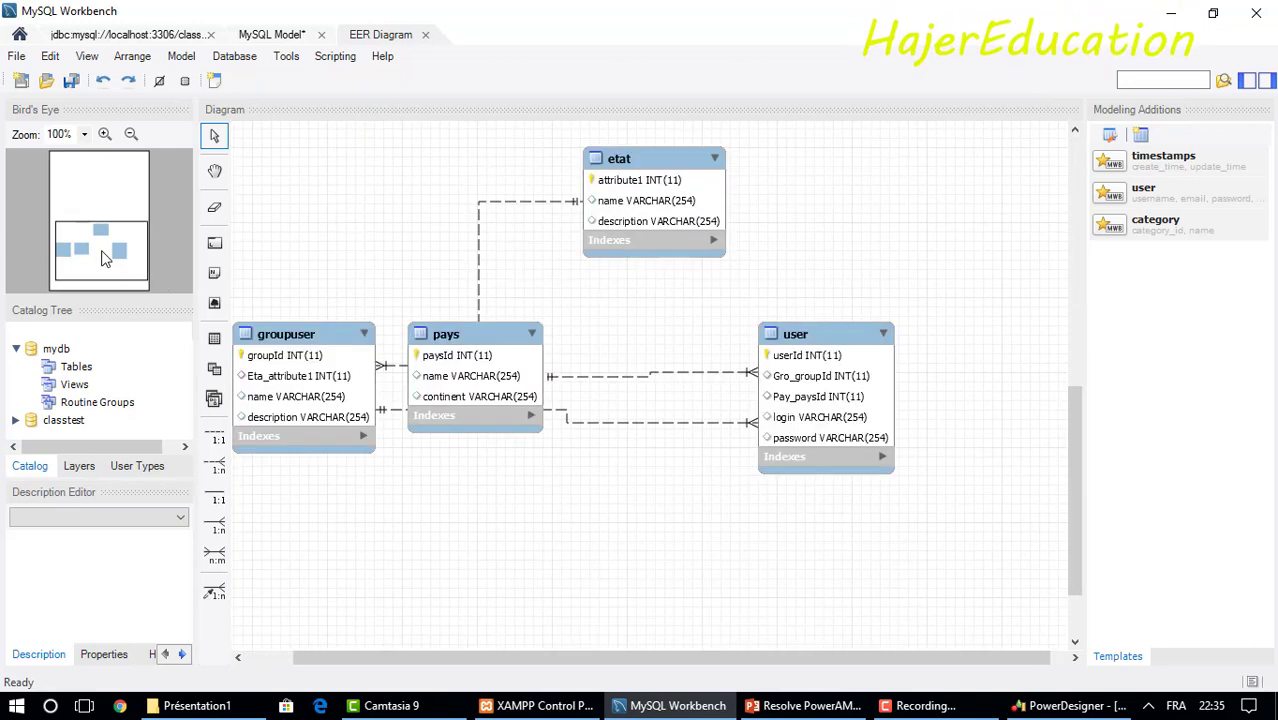
pyautogui.moveTo(487, 332); pyautogui.dragTo(699, 495)
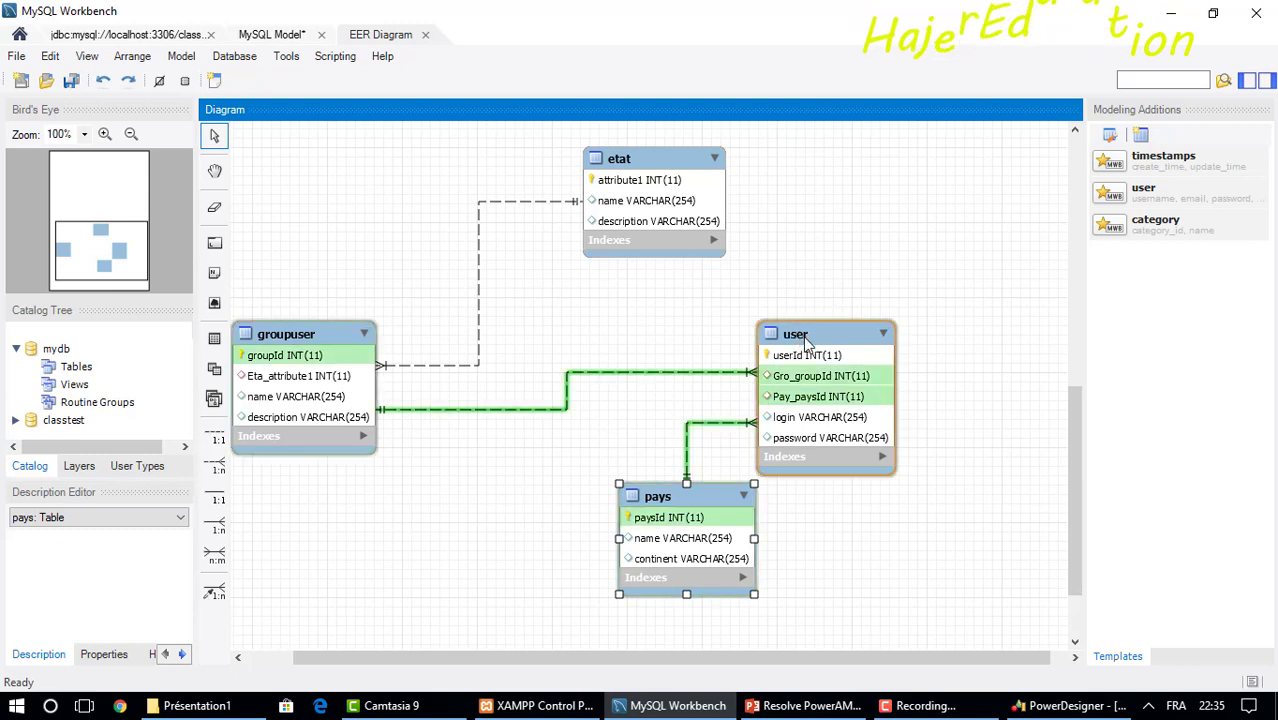
pyautogui.moveTo(815, 340); pyautogui.dragTo(920, 244)
pyautogui.moveTo(355, 334); pyautogui.dragTo(603, 294)
pyautogui.moveTo(650, 183); pyautogui.dragTo(316, 397)
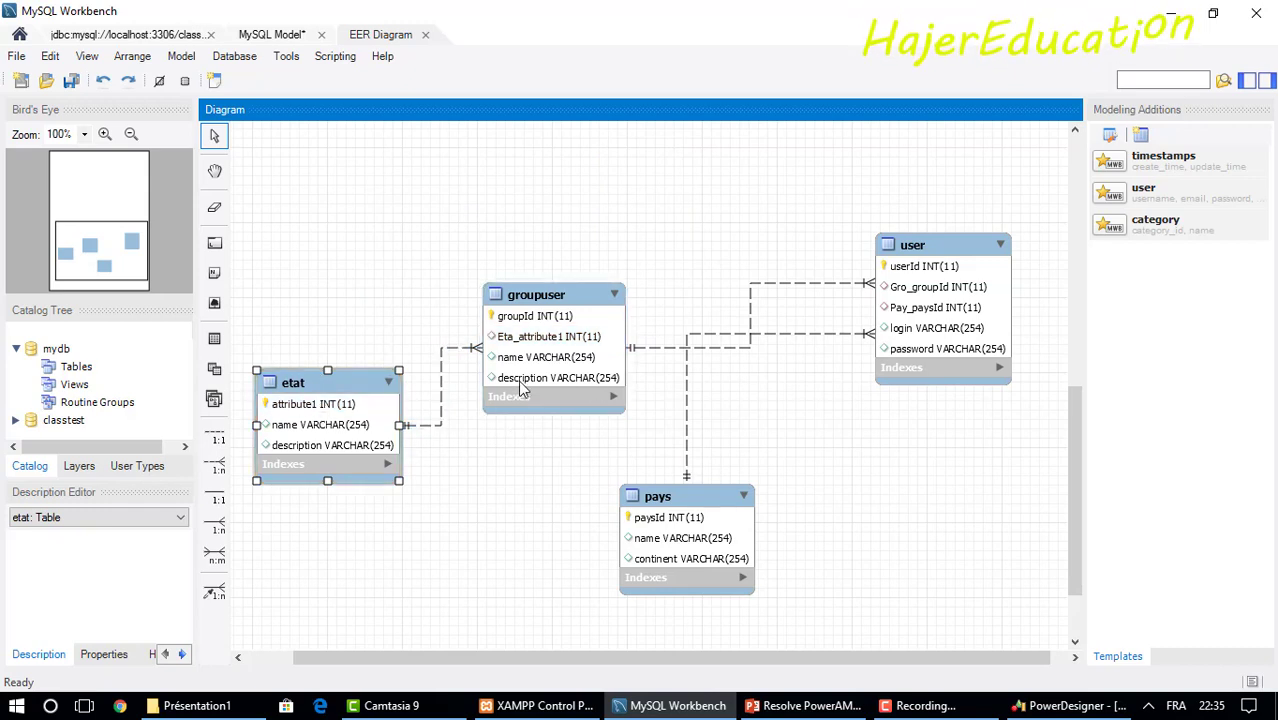
# Rename the etat table's column attribute1 to etatId and close the table editor.
pyautogui.doubleClick(291, 382)
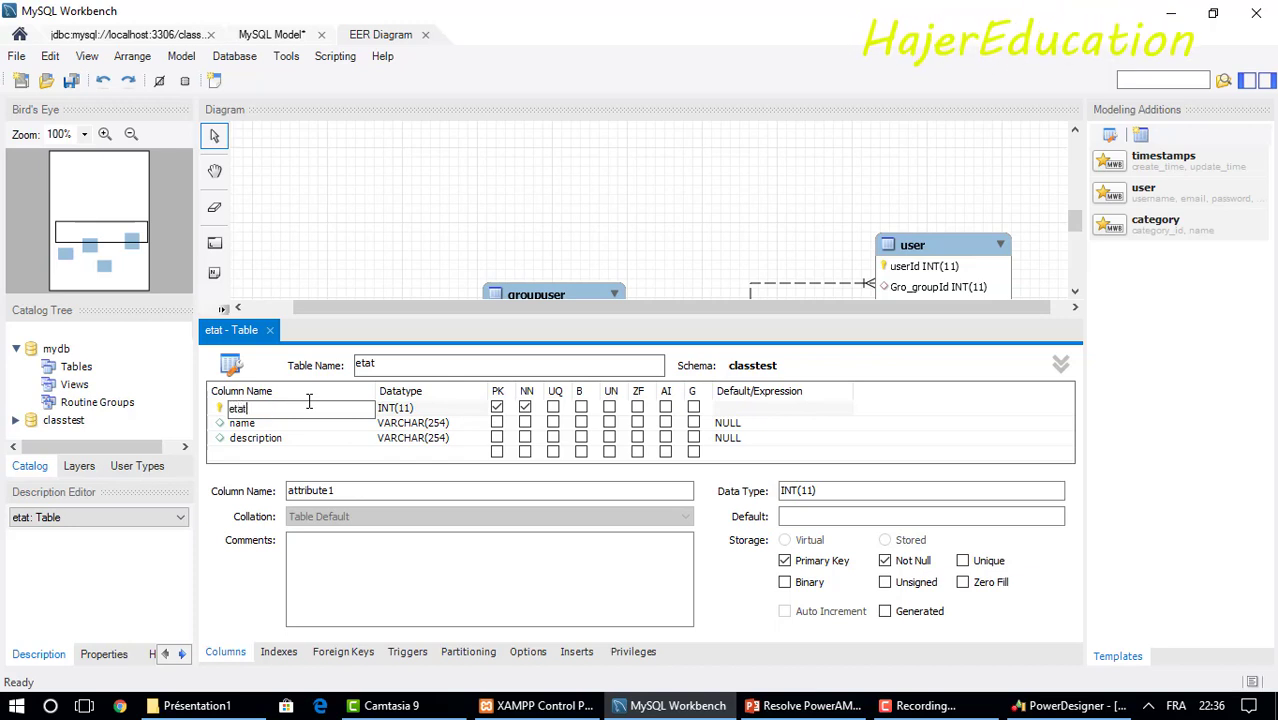
pyautogui.write('Id')
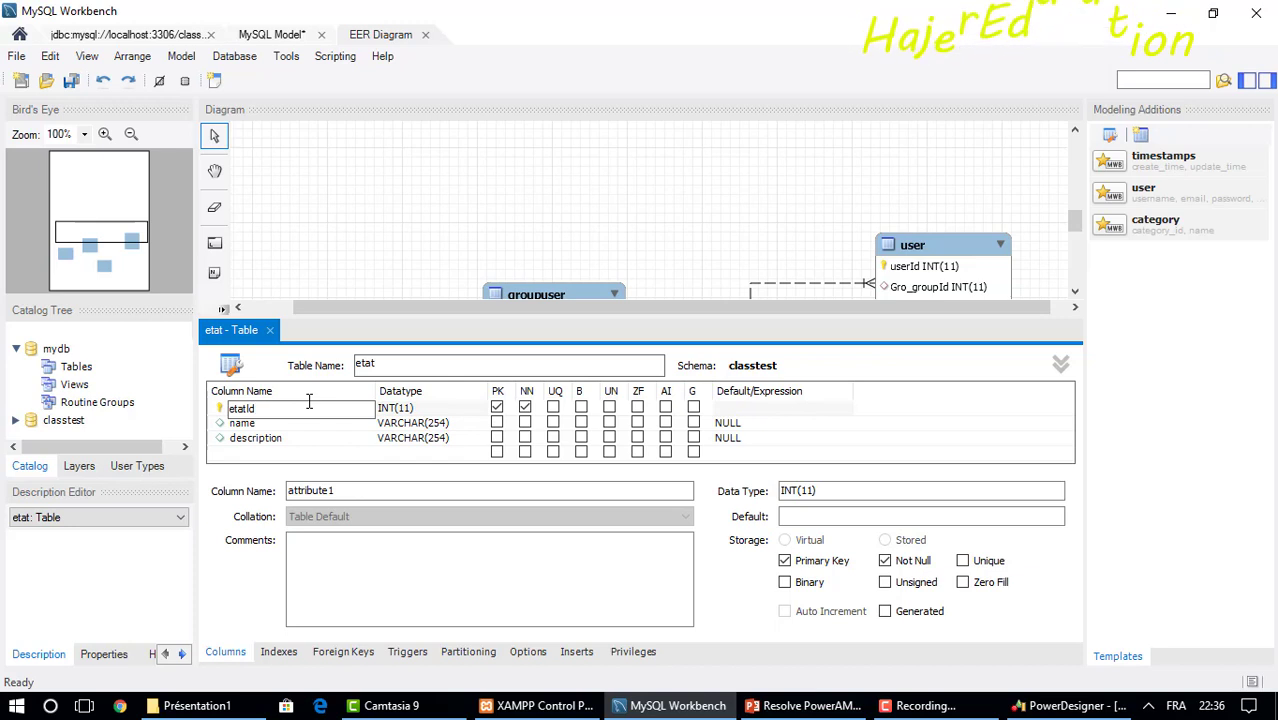
pyautogui.press('Return')
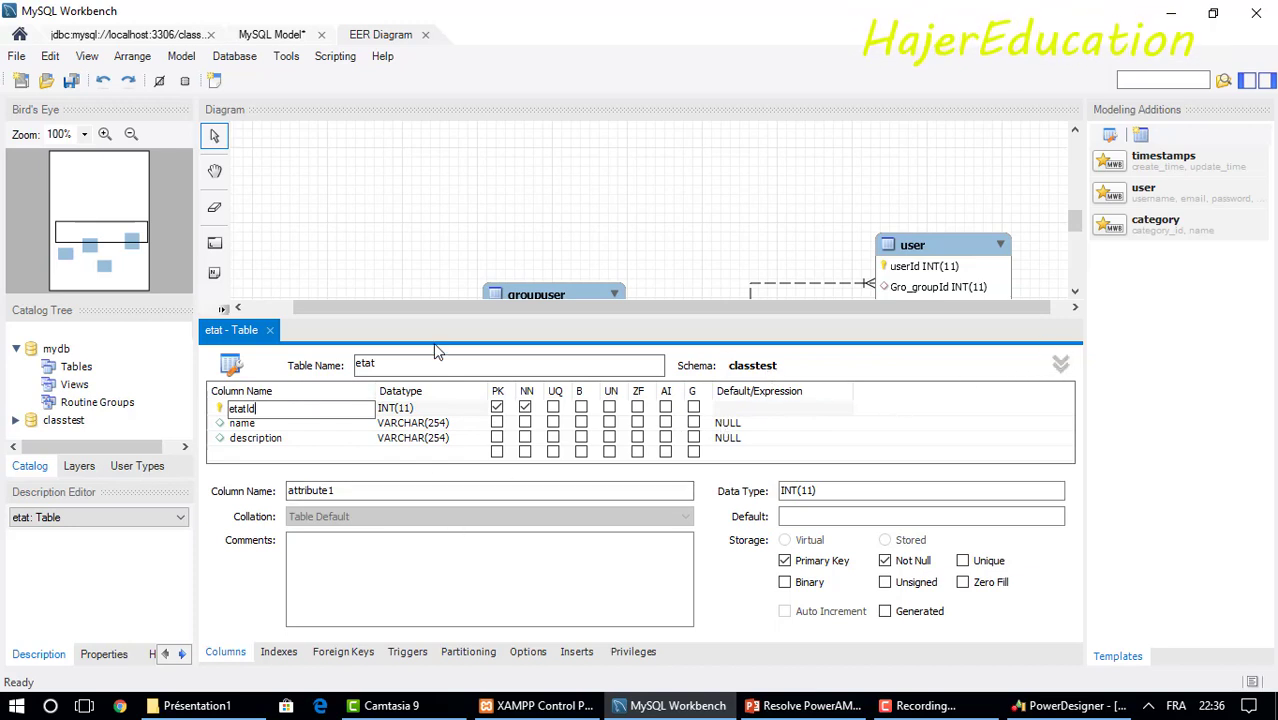
pyautogui.click(272, 334)
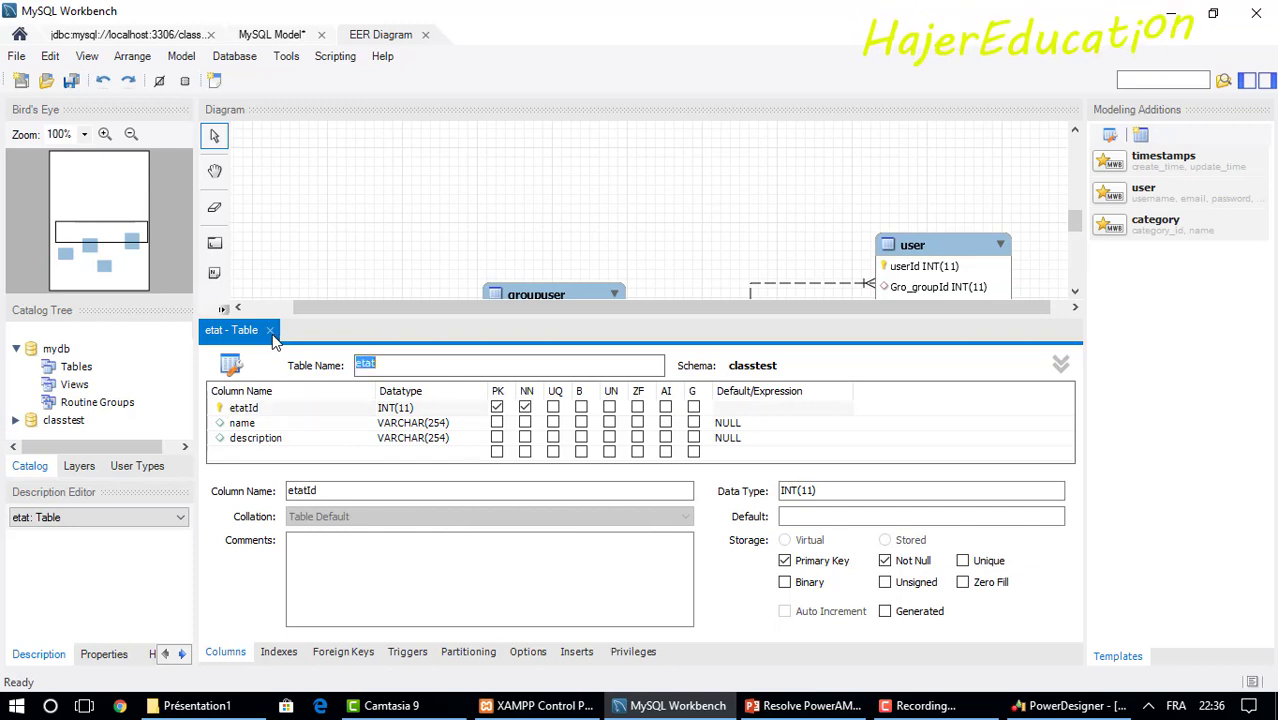
pyautogui.click(272, 334)
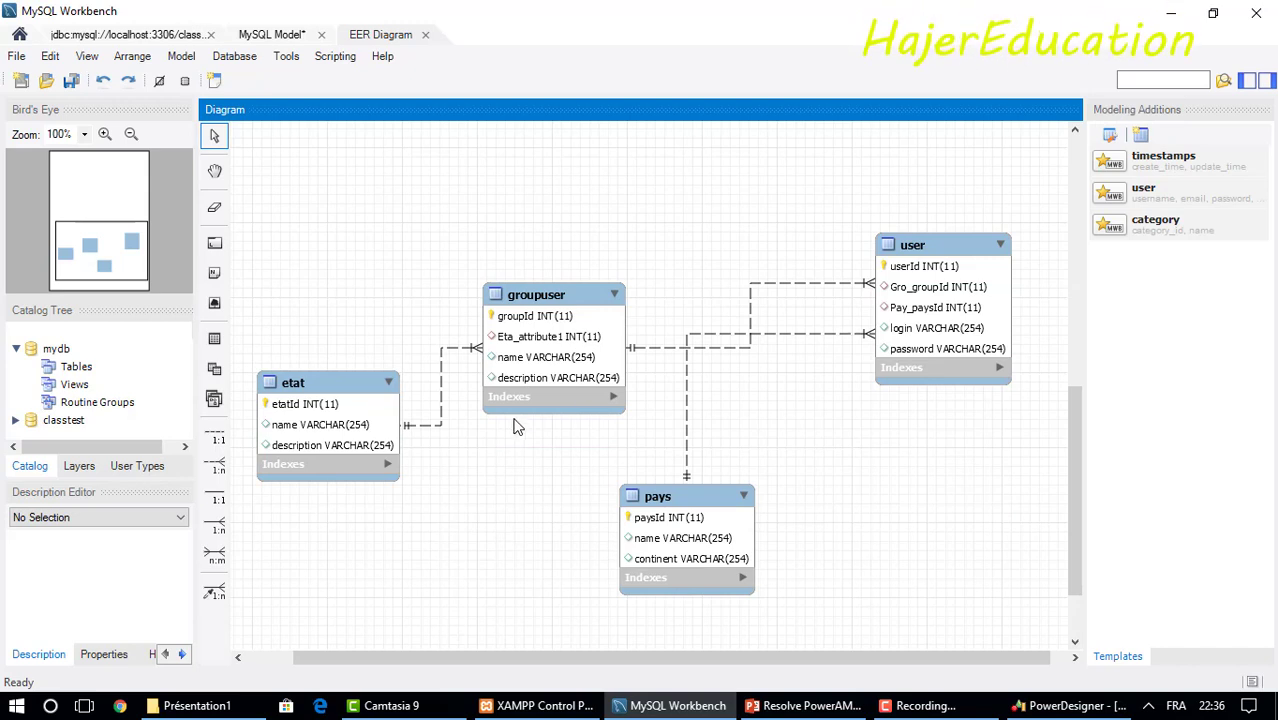
# Move groupuser up-right, etat beside it, and pays and user below.
pyautogui.moveTo(546, 293); pyautogui.dragTo(717, 168)
pyautogui.click(360, 349)
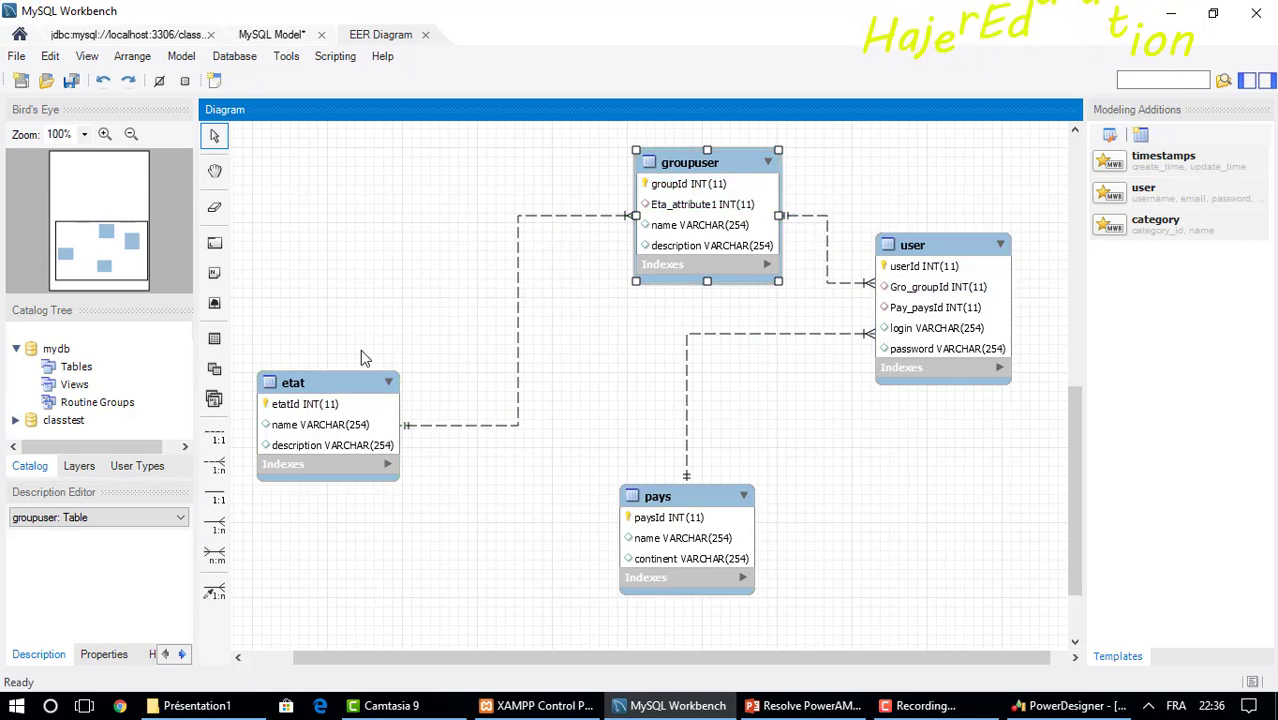
pyautogui.moveTo(344, 372); pyautogui.dragTo(445, 206)
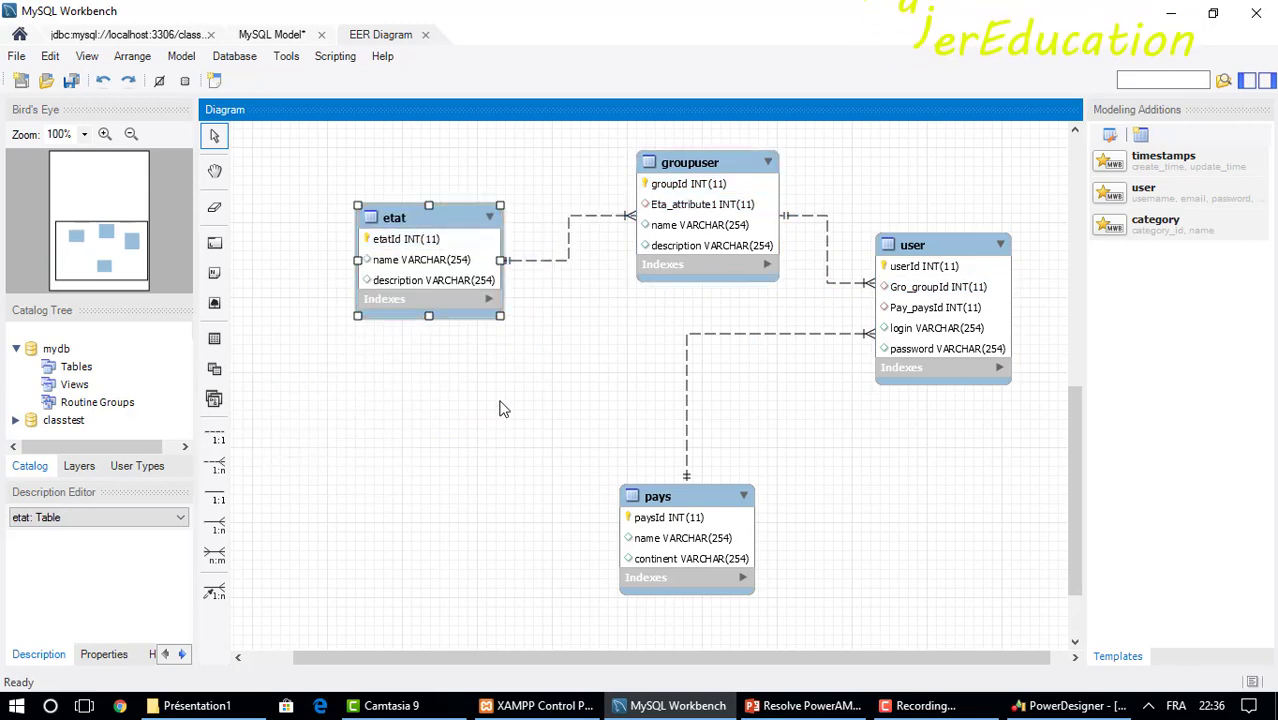
pyautogui.click(703, 489)
pyautogui.moveTo(703, 489); pyautogui.dragTo(805, 413)
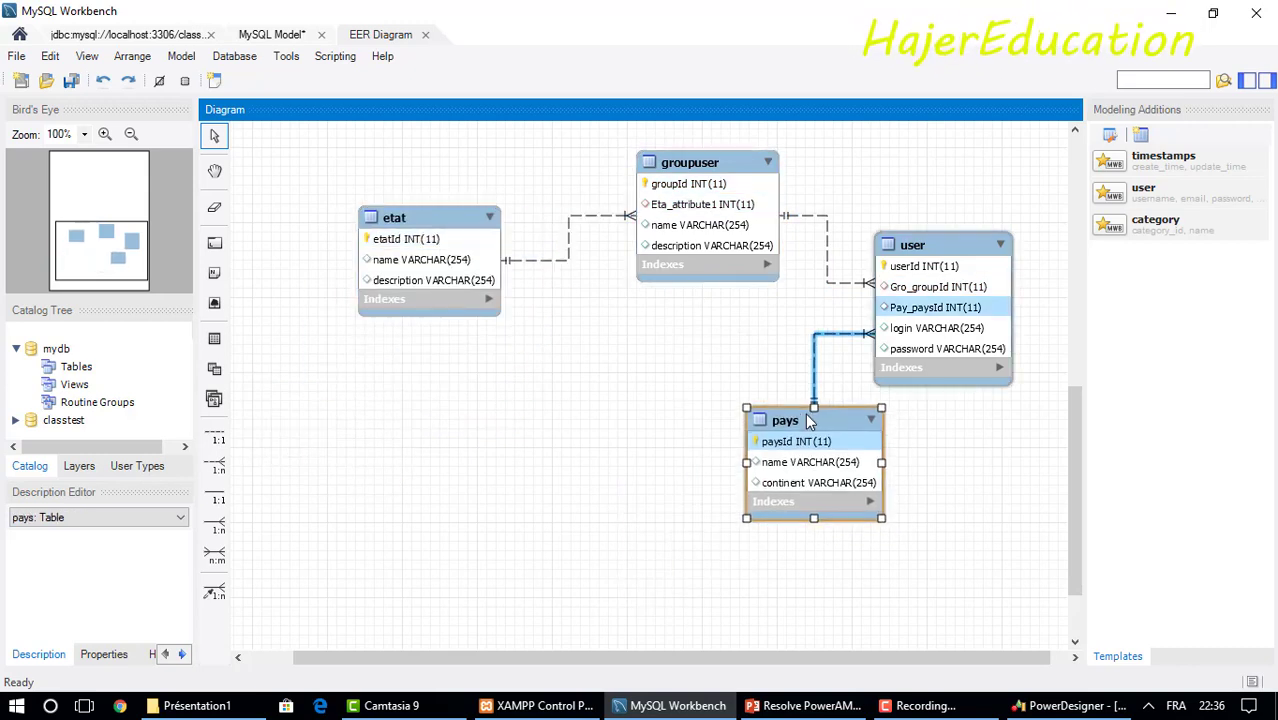
pyautogui.moveTo(952, 248); pyautogui.dragTo(600, 350)
# Place etat right of groupuser, nudge user, and expand user's indexes PRIMARY, FK_groupUser, FK_paysUser.
pyautogui.click(451, 215)
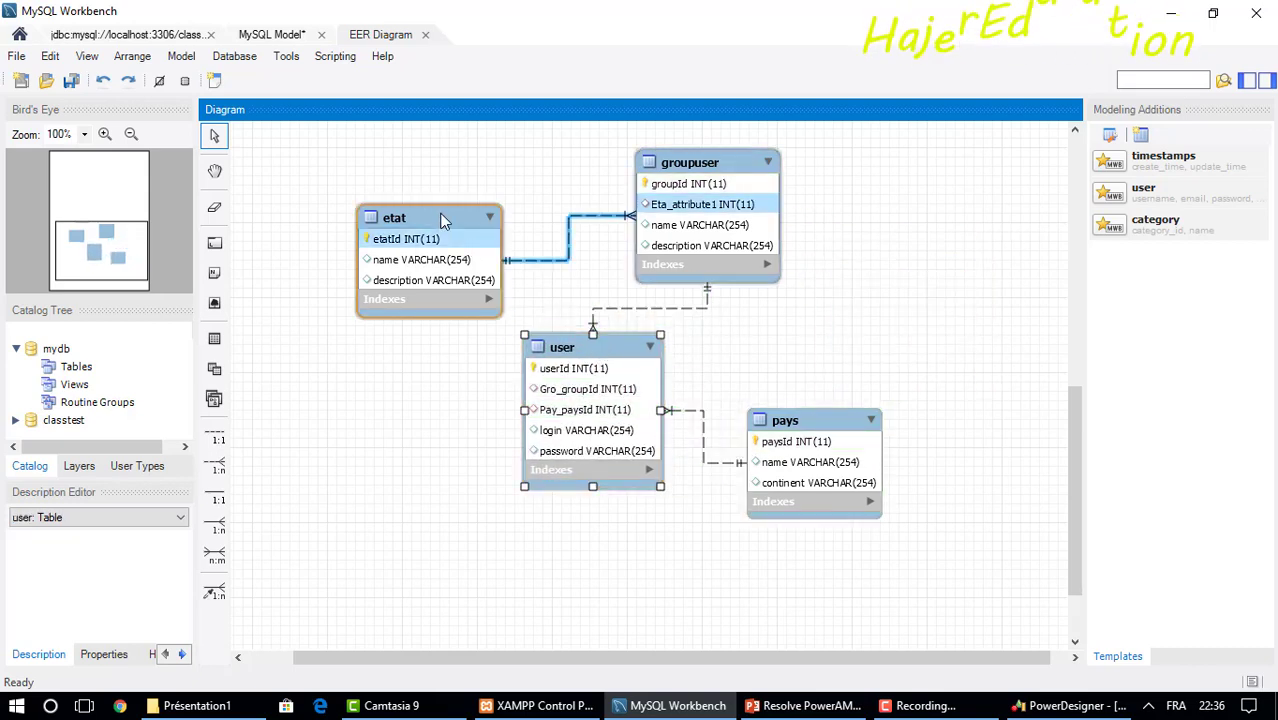
pyautogui.moveTo(451, 215); pyautogui.dragTo(941, 164)
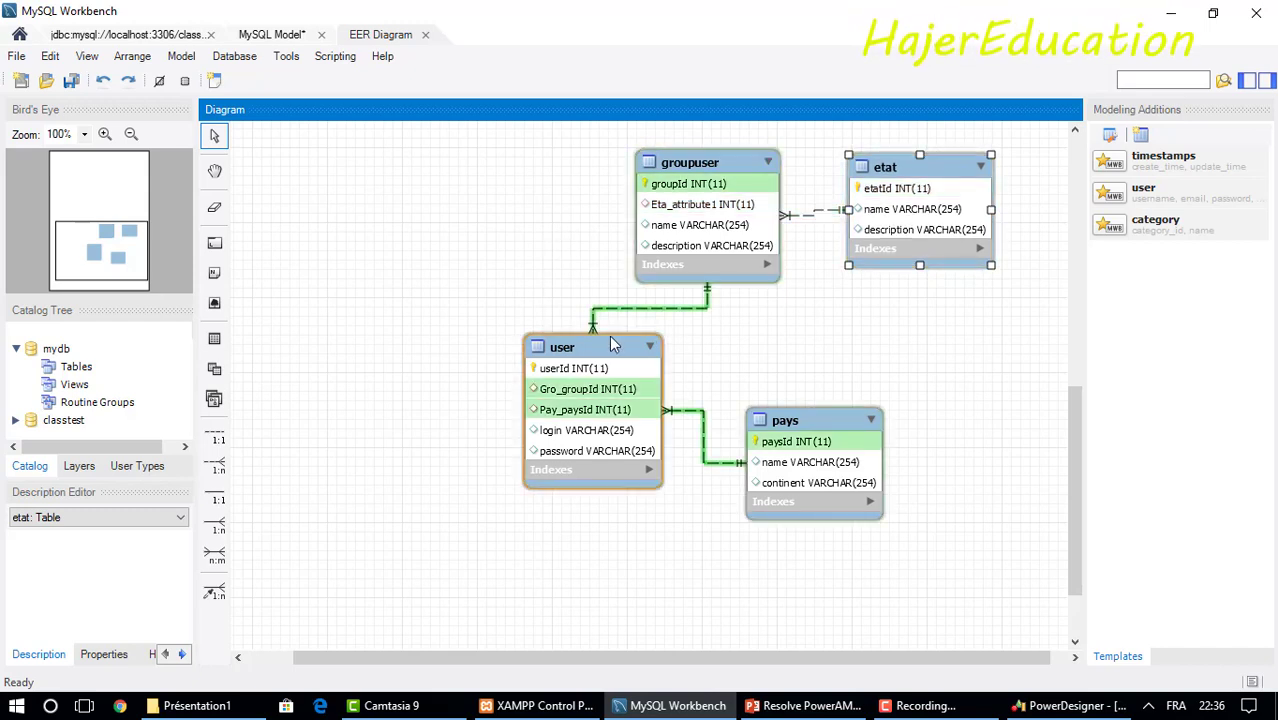
pyautogui.moveTo(614, 345); pyautogui.dragTo(598, 335)
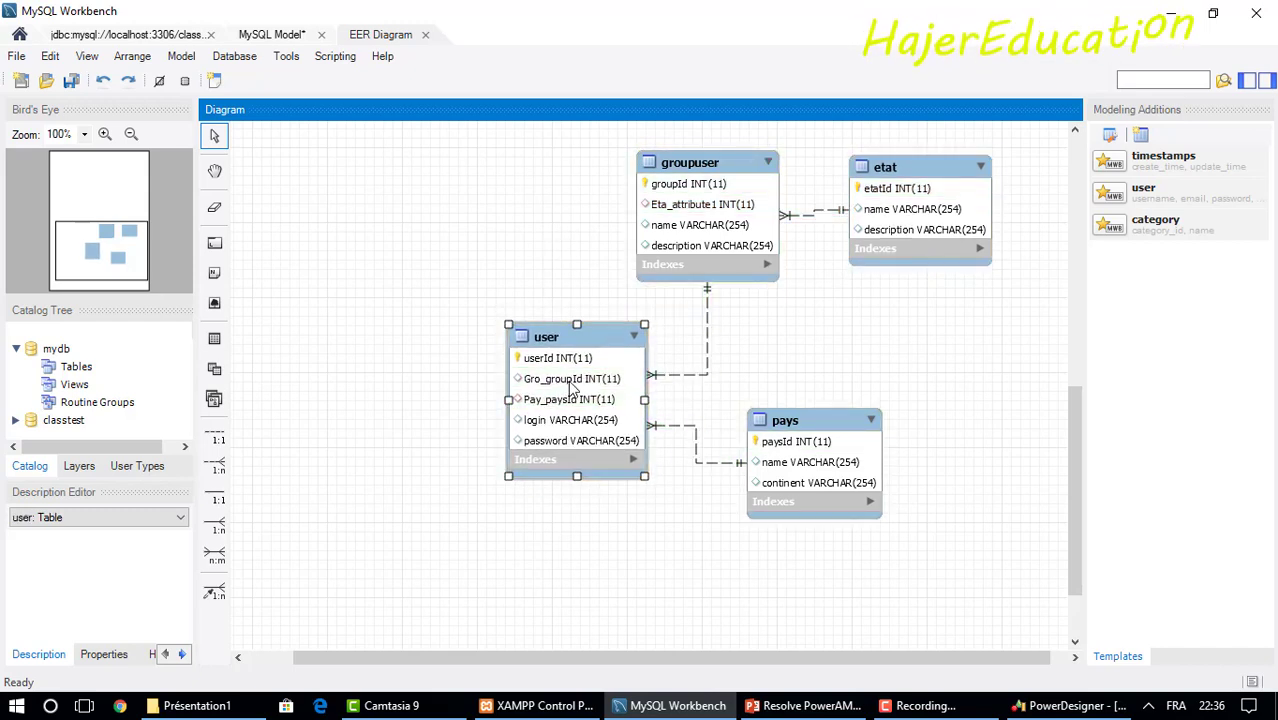
pyautogui.click(634, 460)
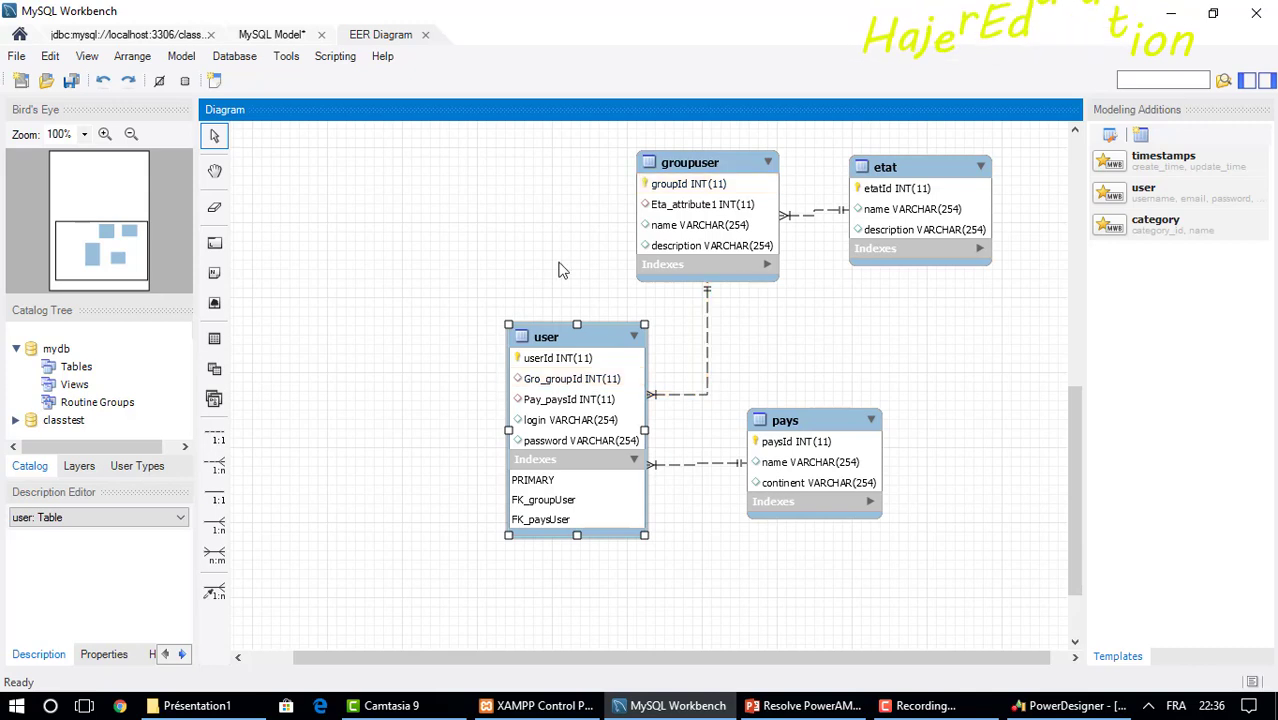
# Expand groupuser's and pays' indexes, toggle etat's, and move user up-left beside groupuser.
pyautogui.click(765, 263)
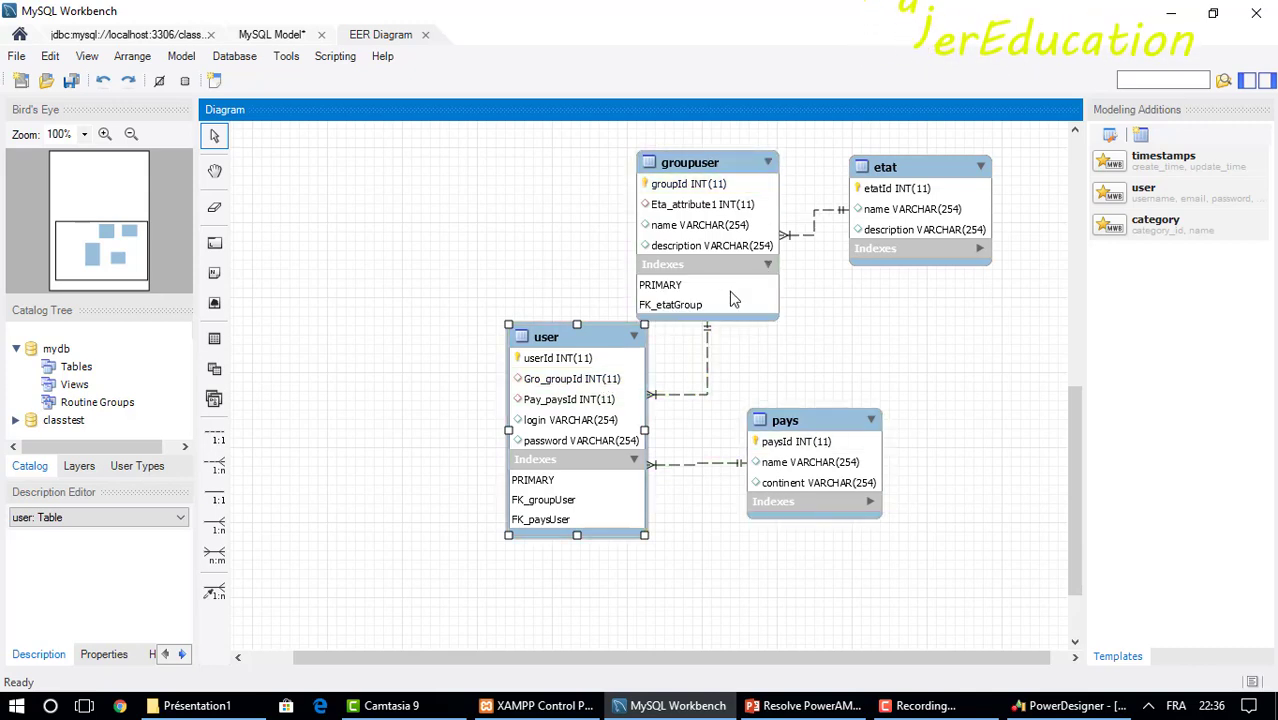
pyautogui.click(870, 501)
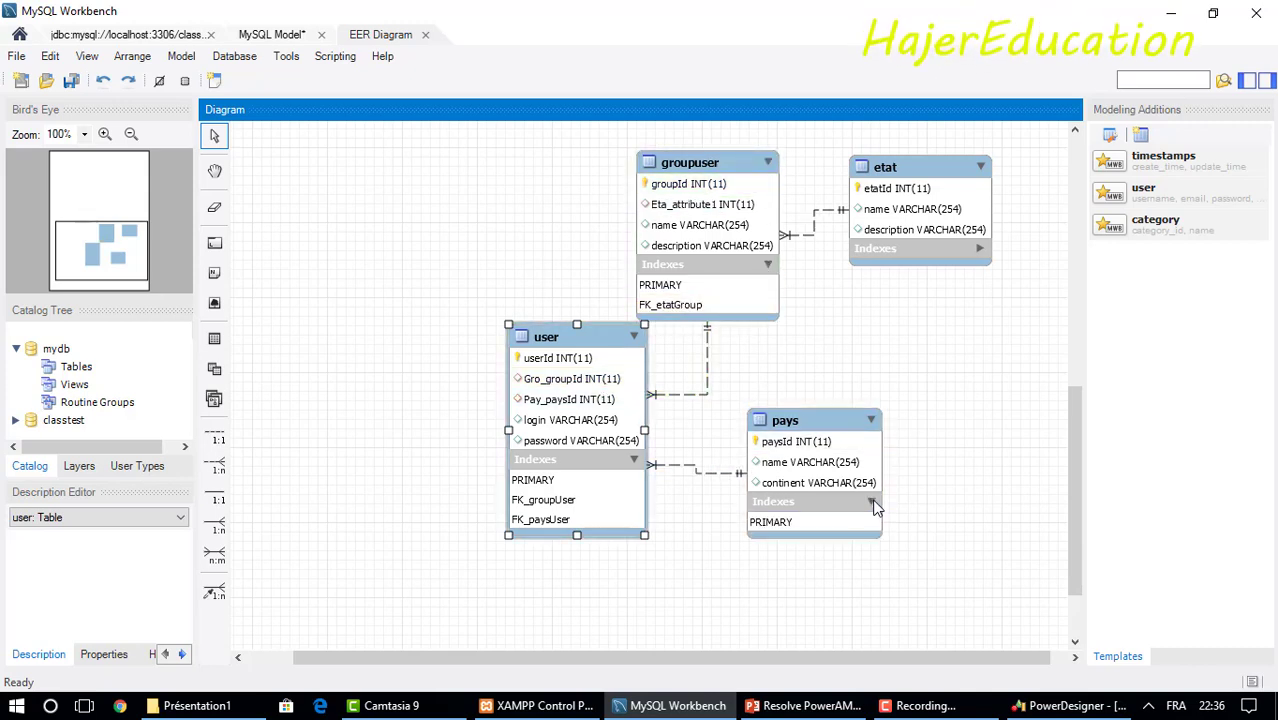
pyautogui.click(978, 251)
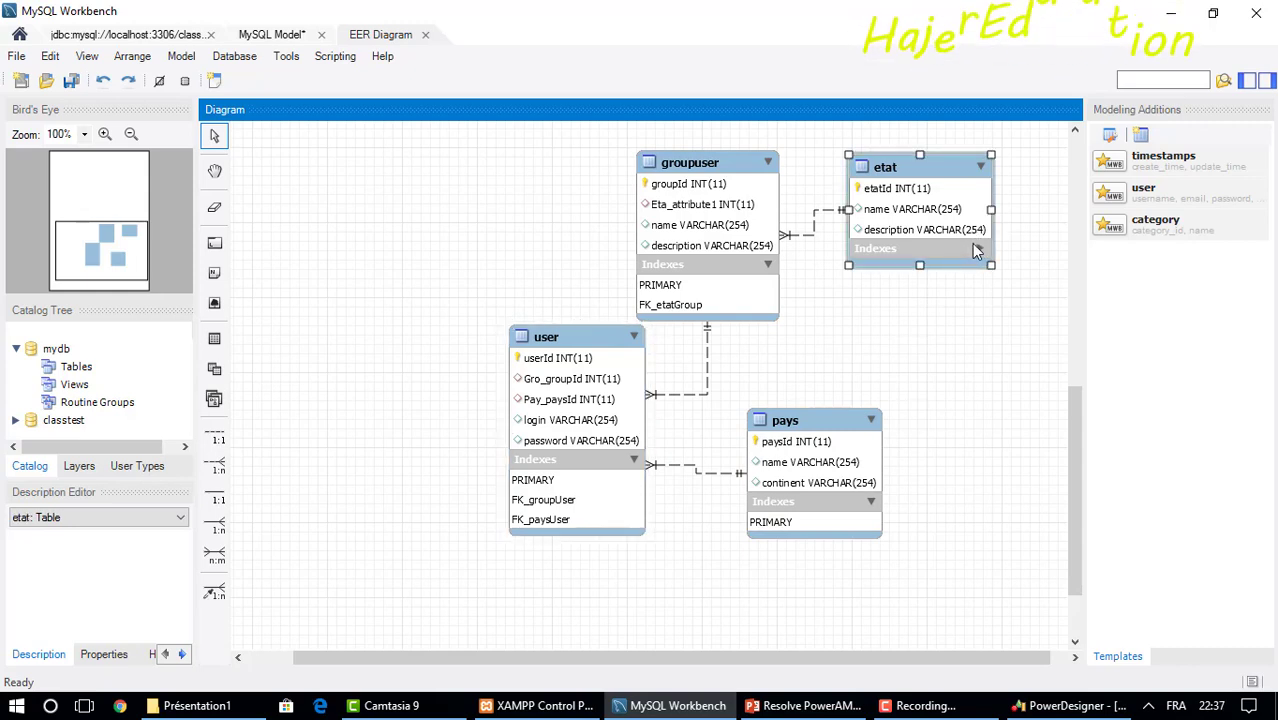
pyautogui.click(979, 249)
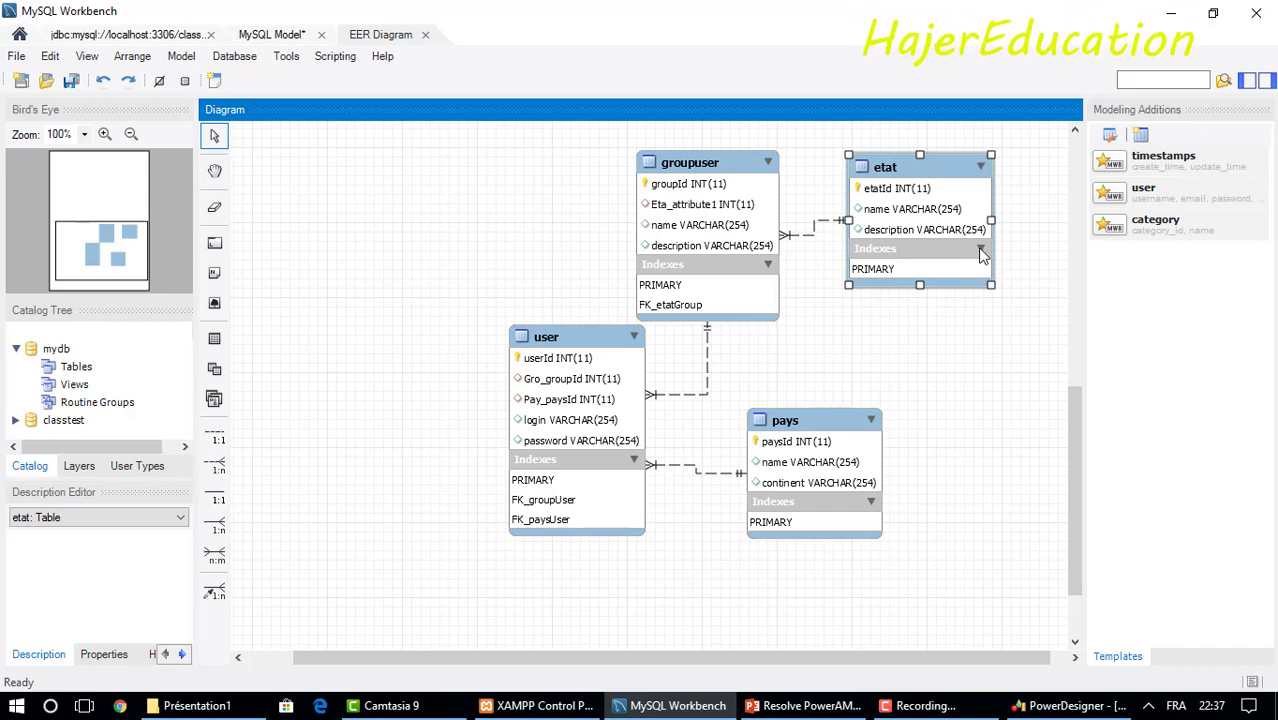
pyautogui.click(979, 251)
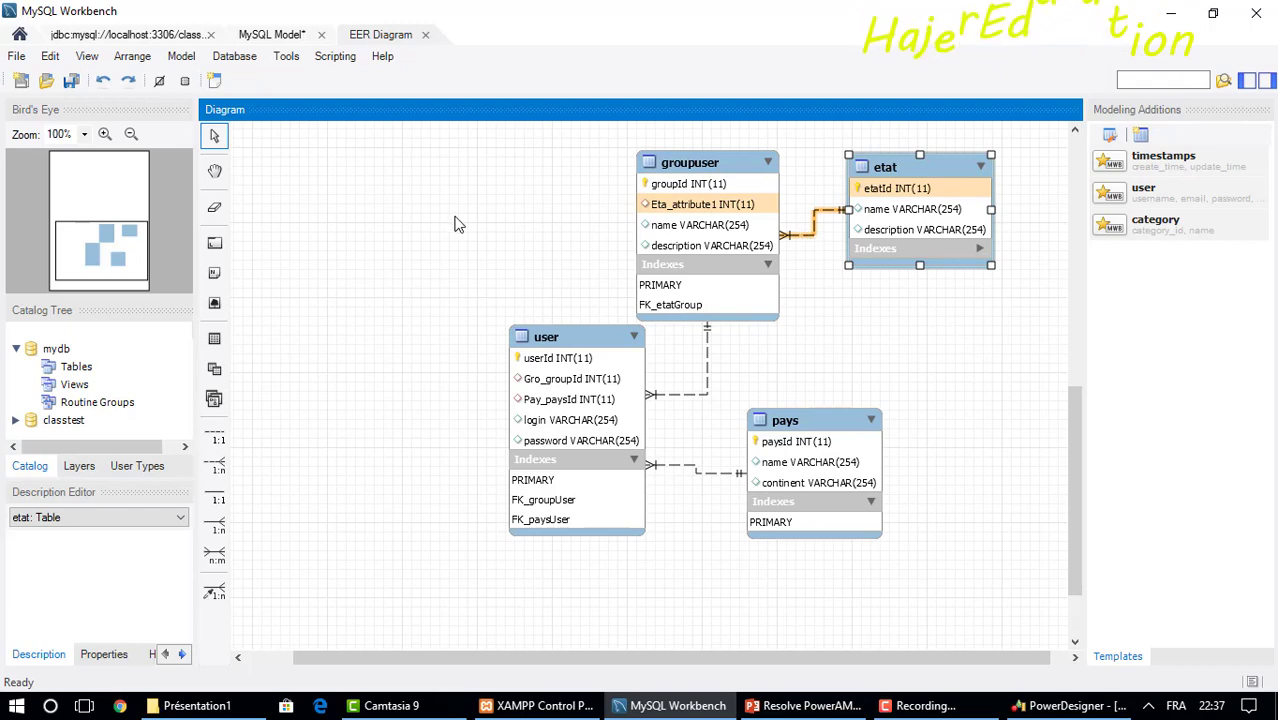
pyautogui.moveTo(568, 327); pyautogui.dragTo(498, 260)
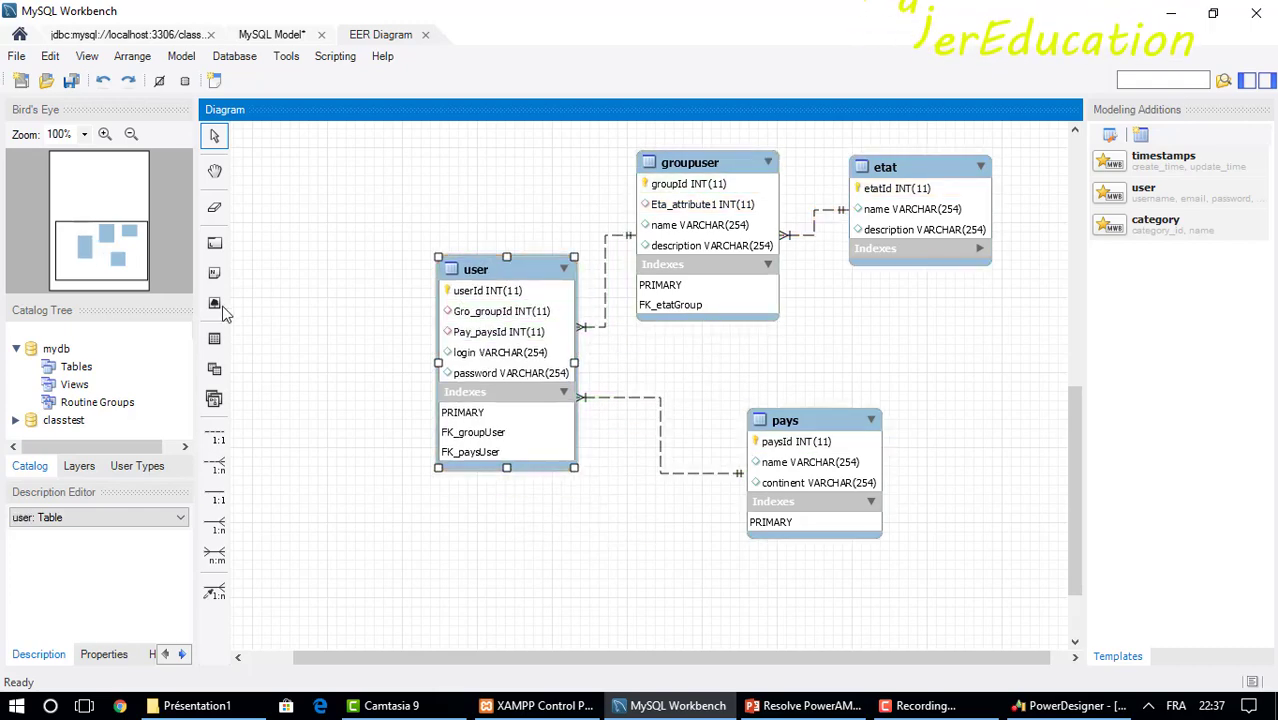